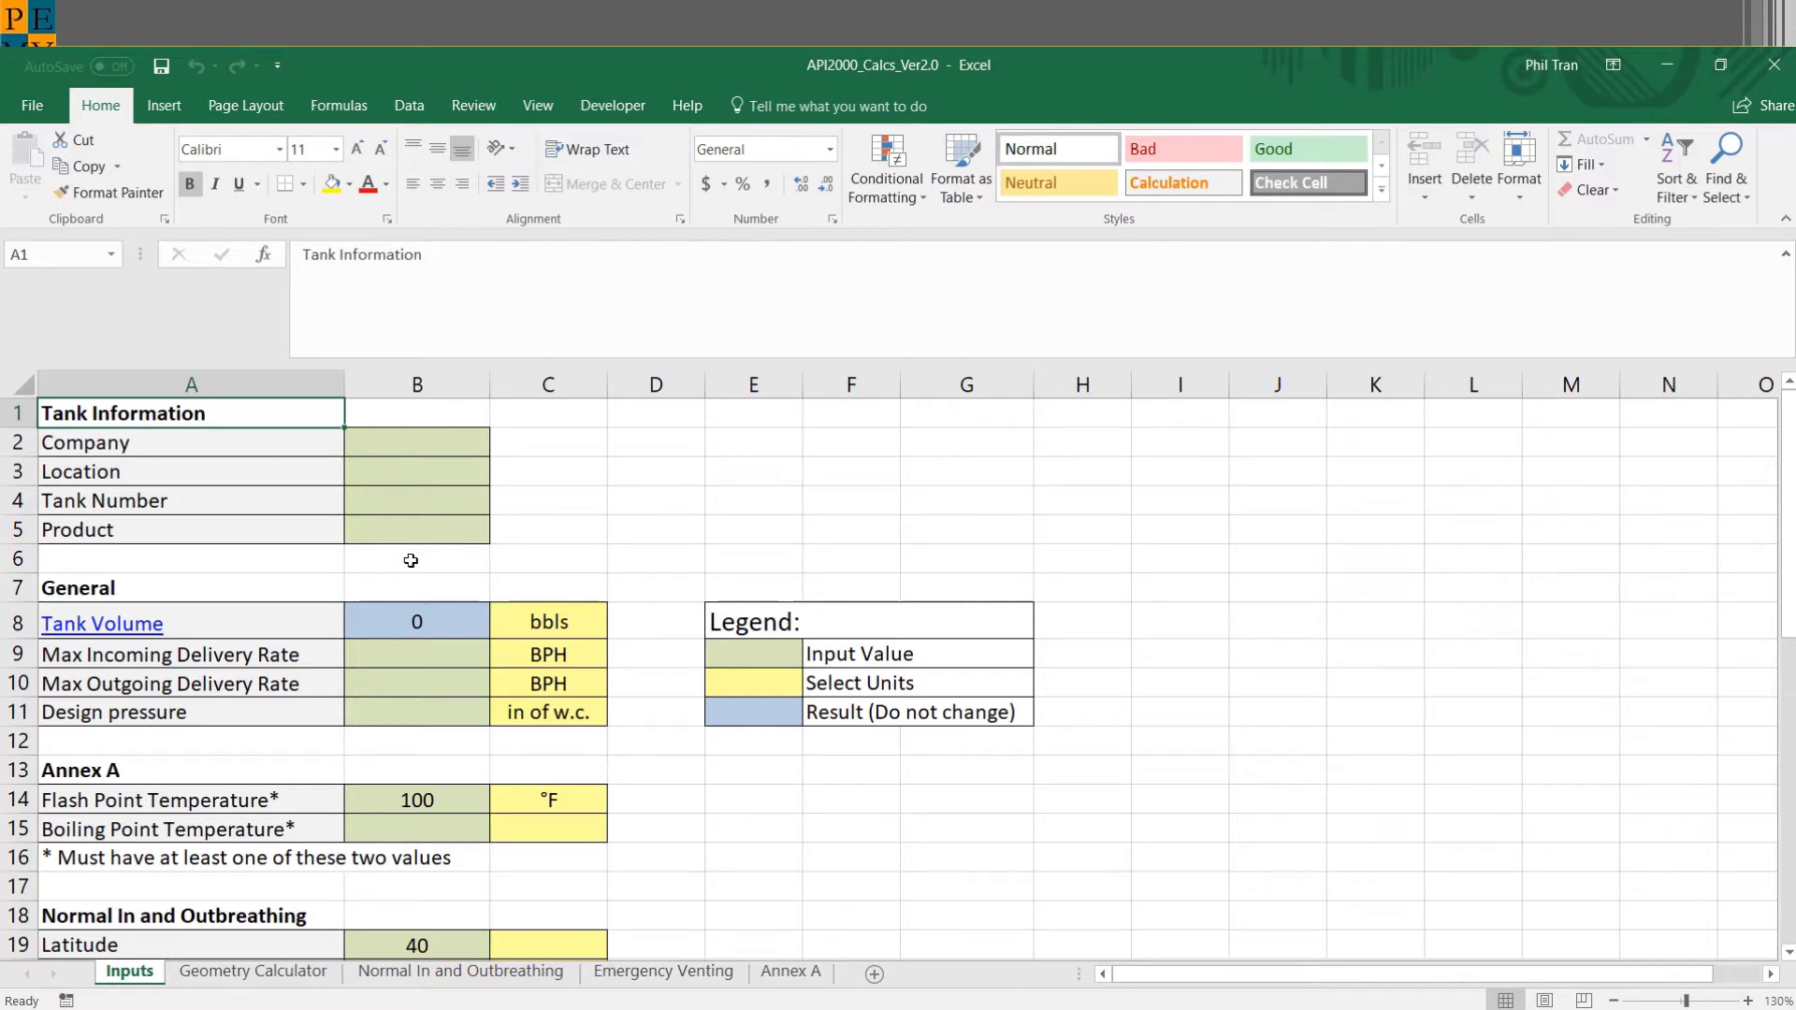
- Examine the colour legend, the unit options for the tank volume and the sections of the Inputs sheet
{"action": "left_click", "coordinate": [772, 656]}
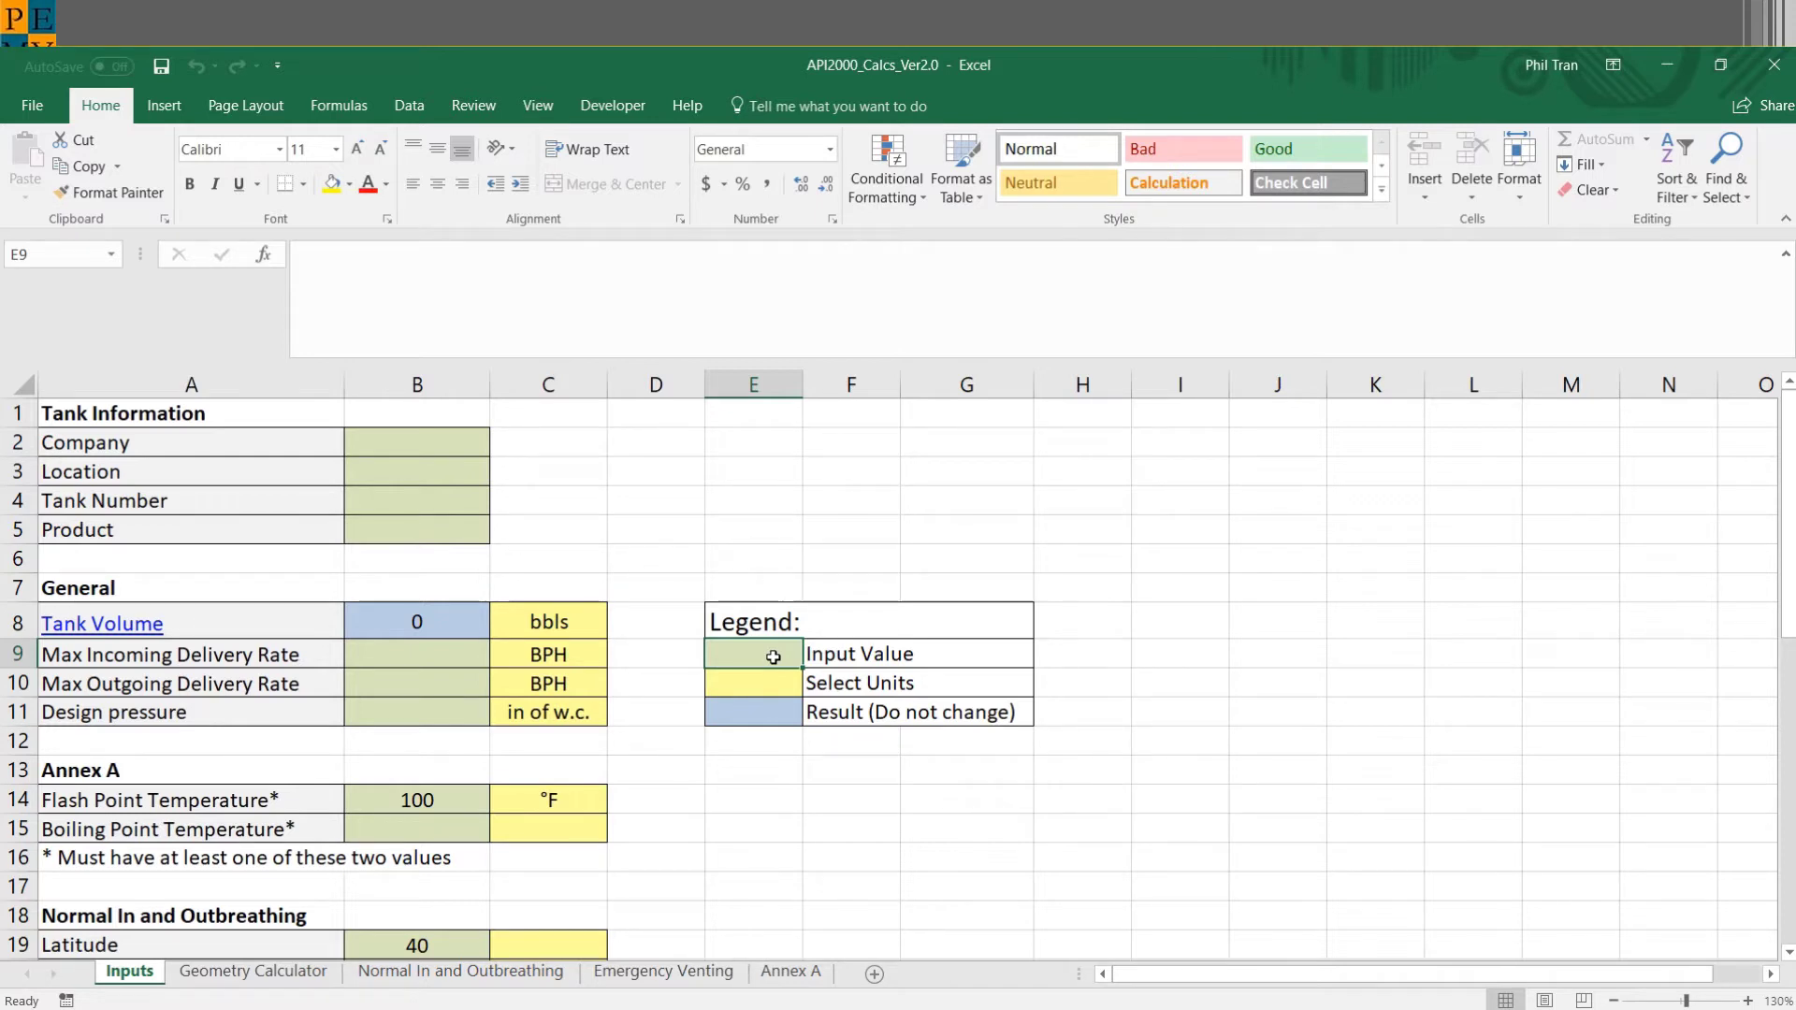
{"action": "key", "text": "Down"}
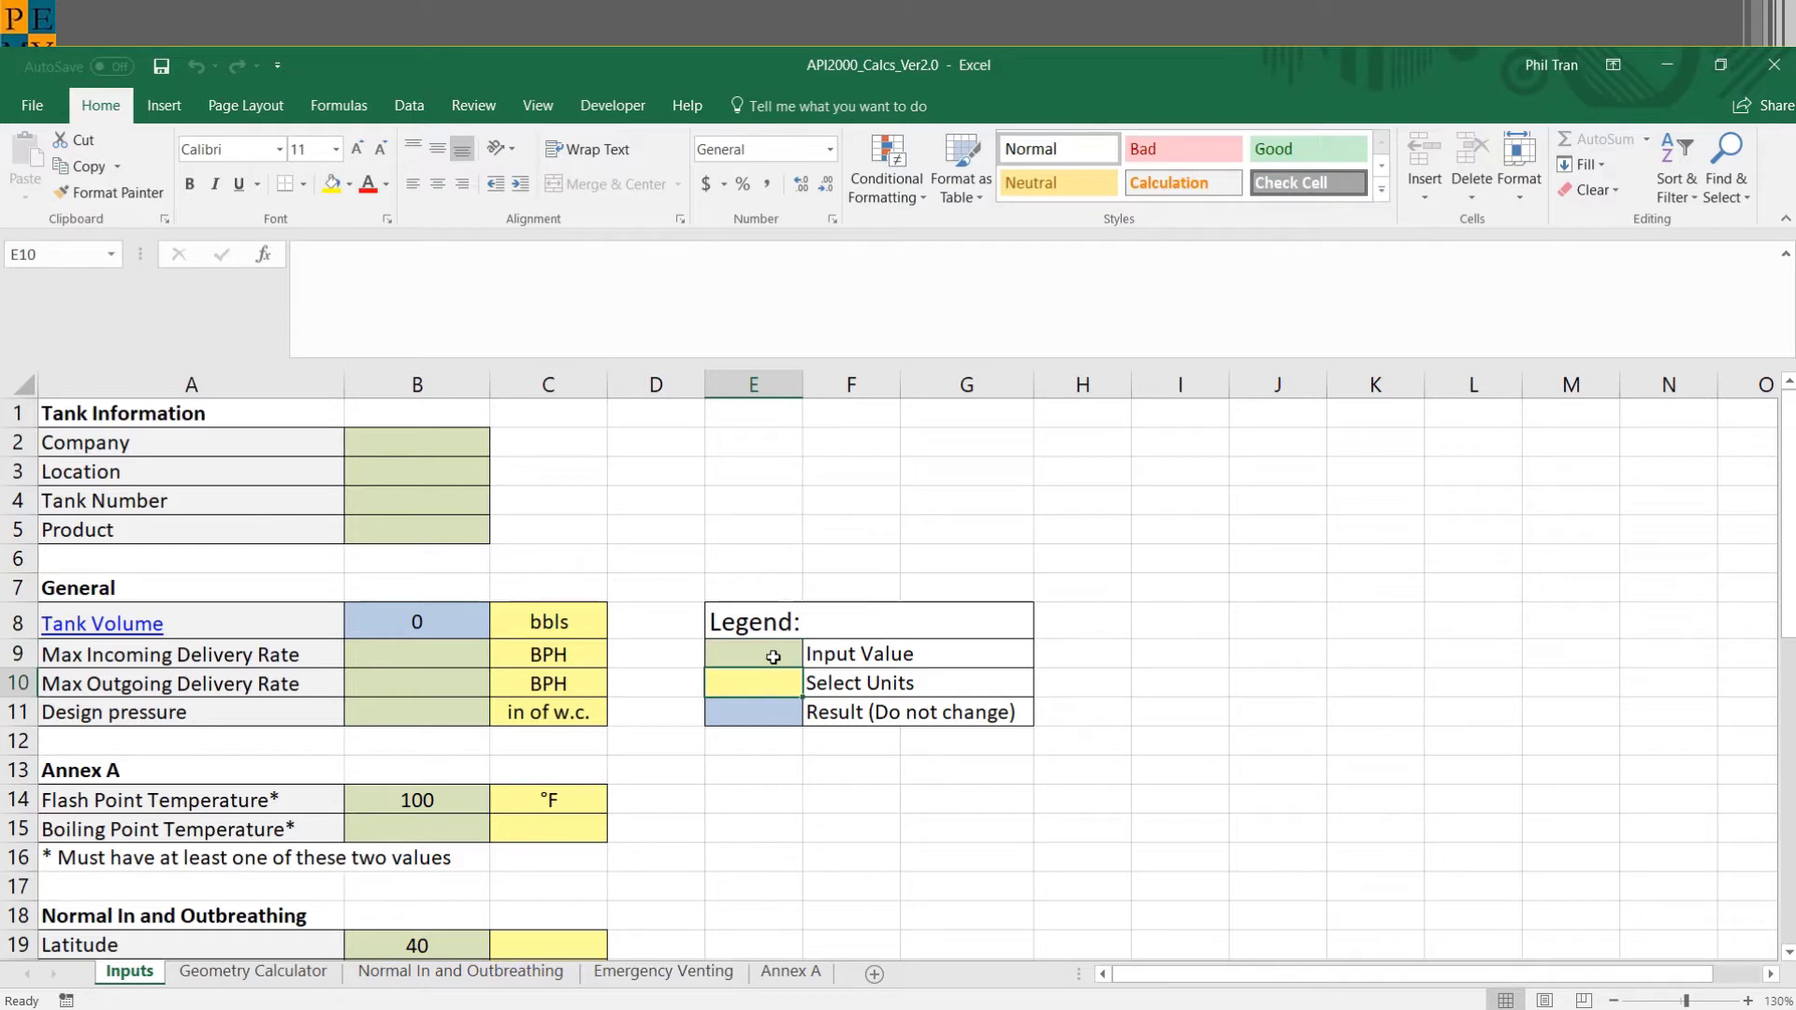
{"action": "left_click", "coordinate": [566, 619]}
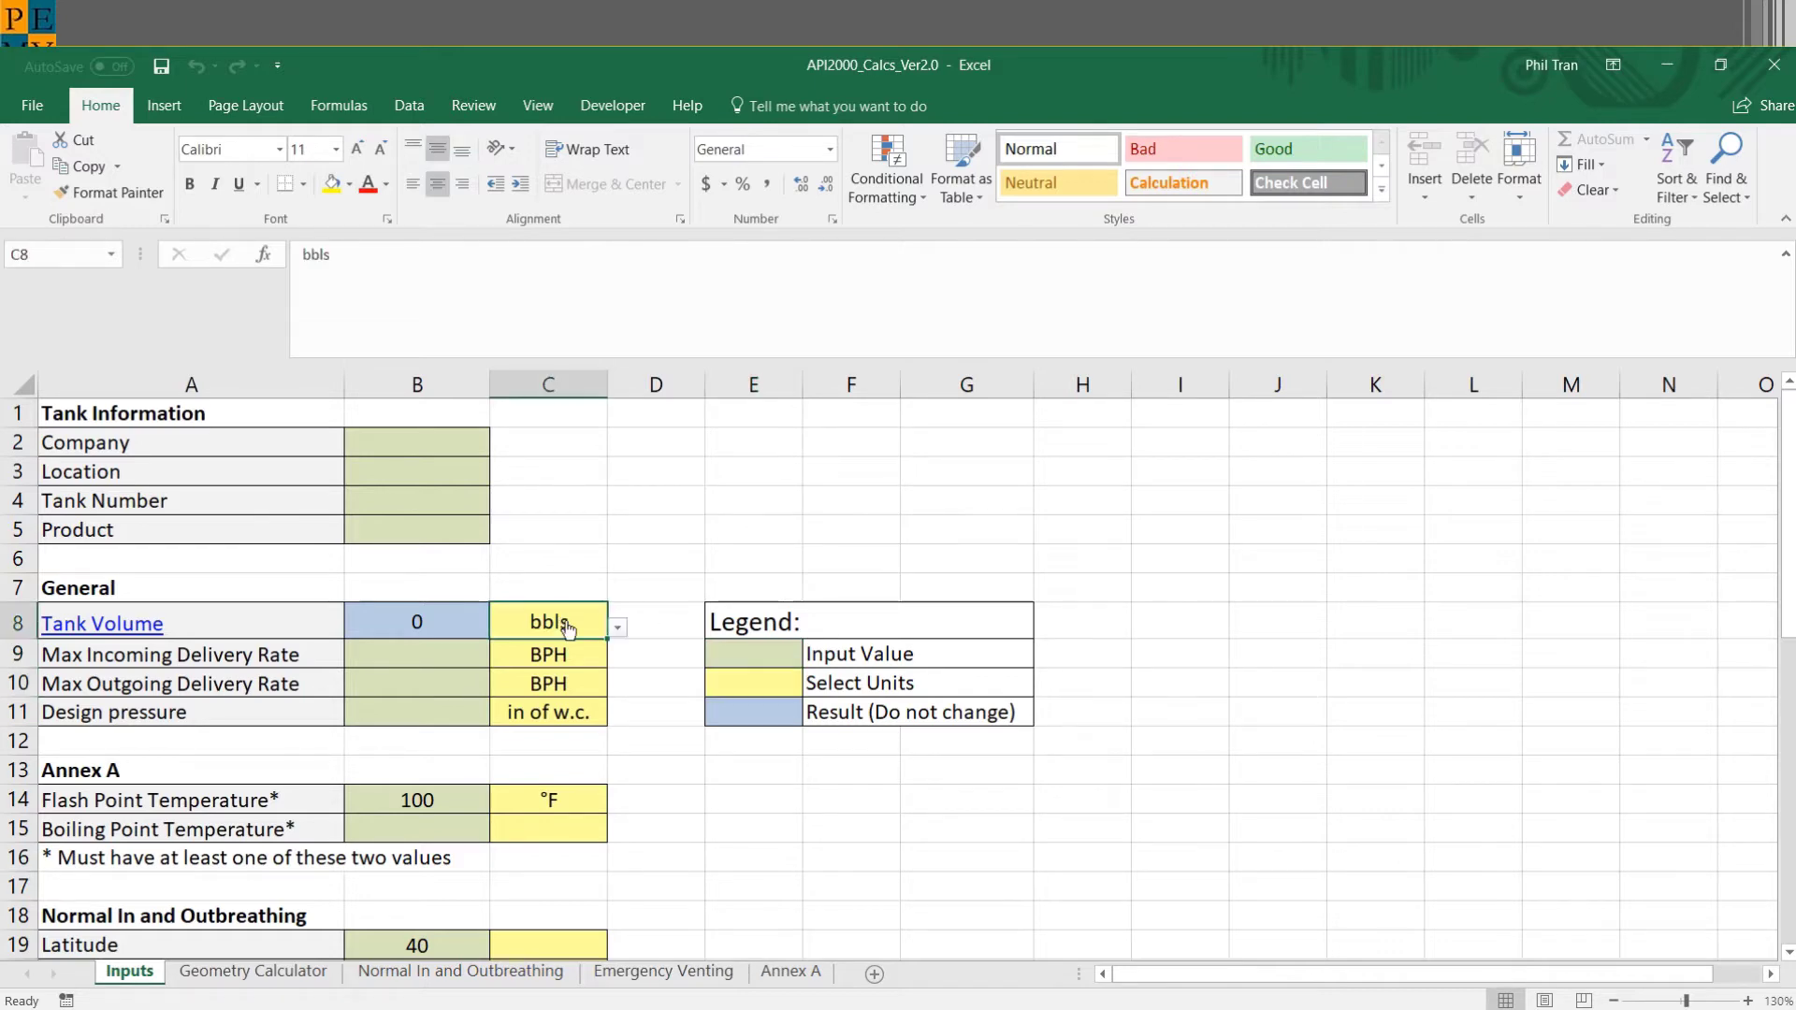
{"action": "left_click", "coordinate": [617, 626]}
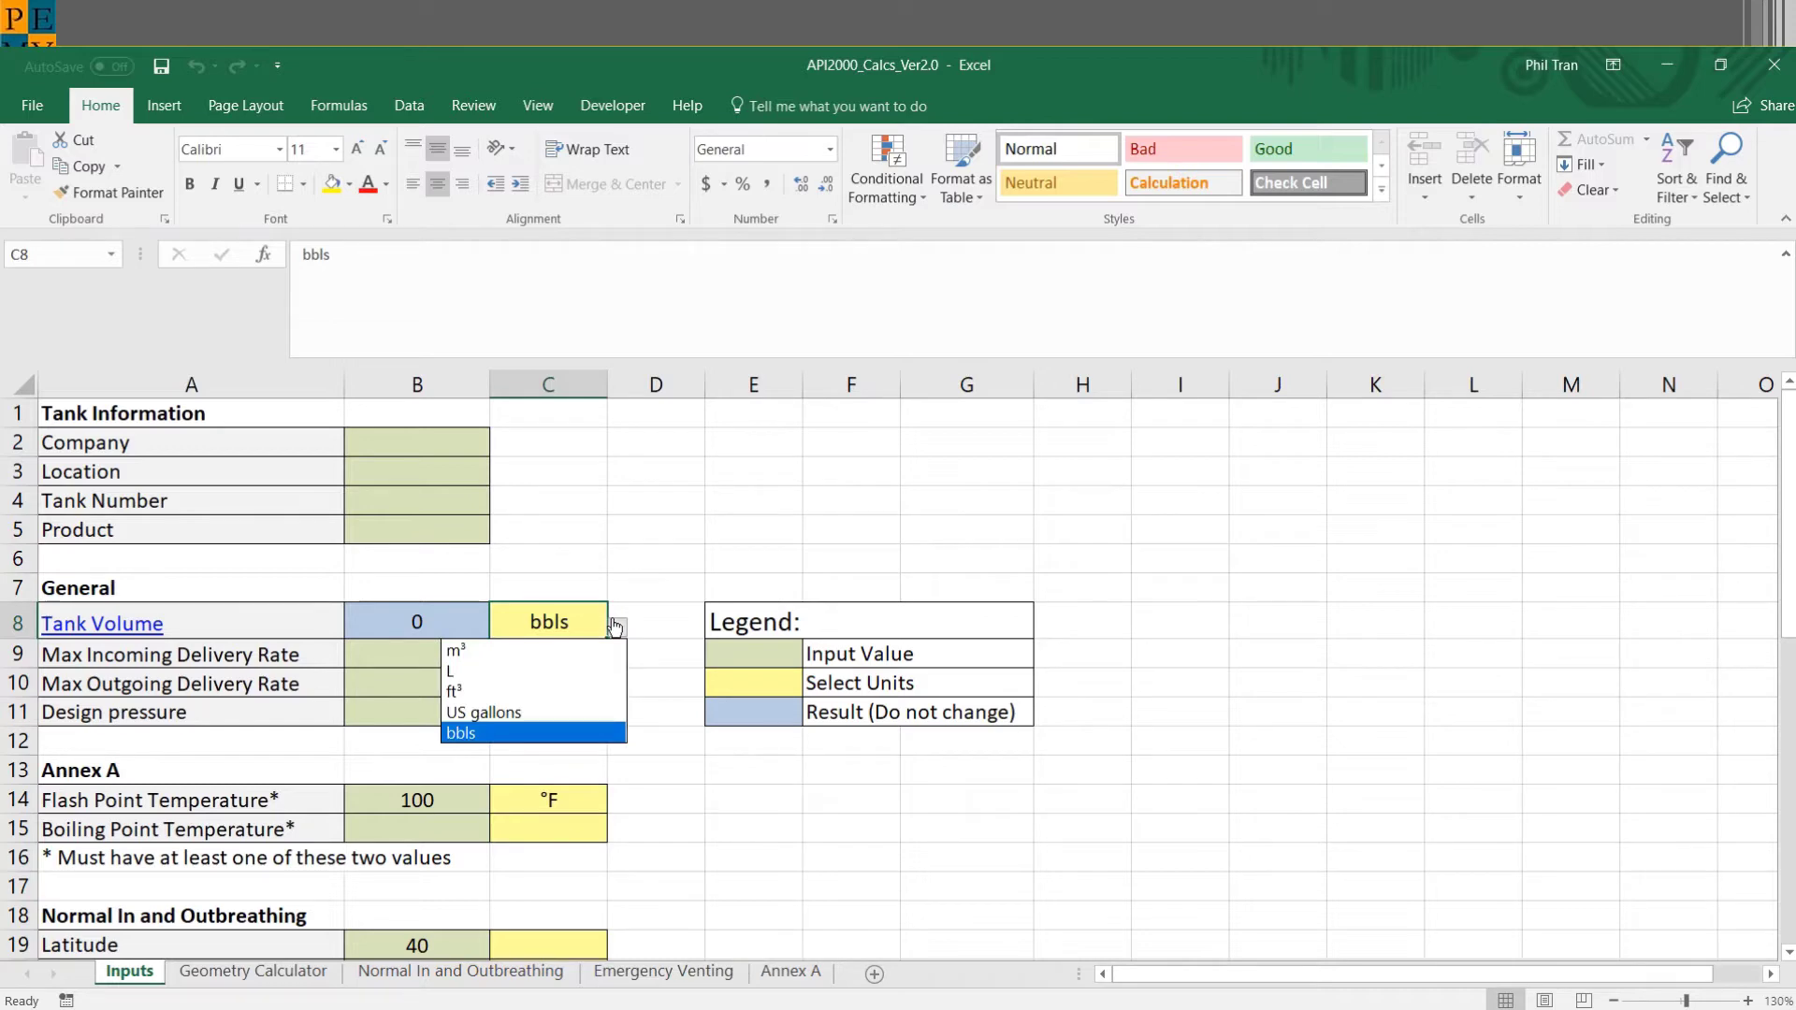
{"action": "key", "text": "Escape"}
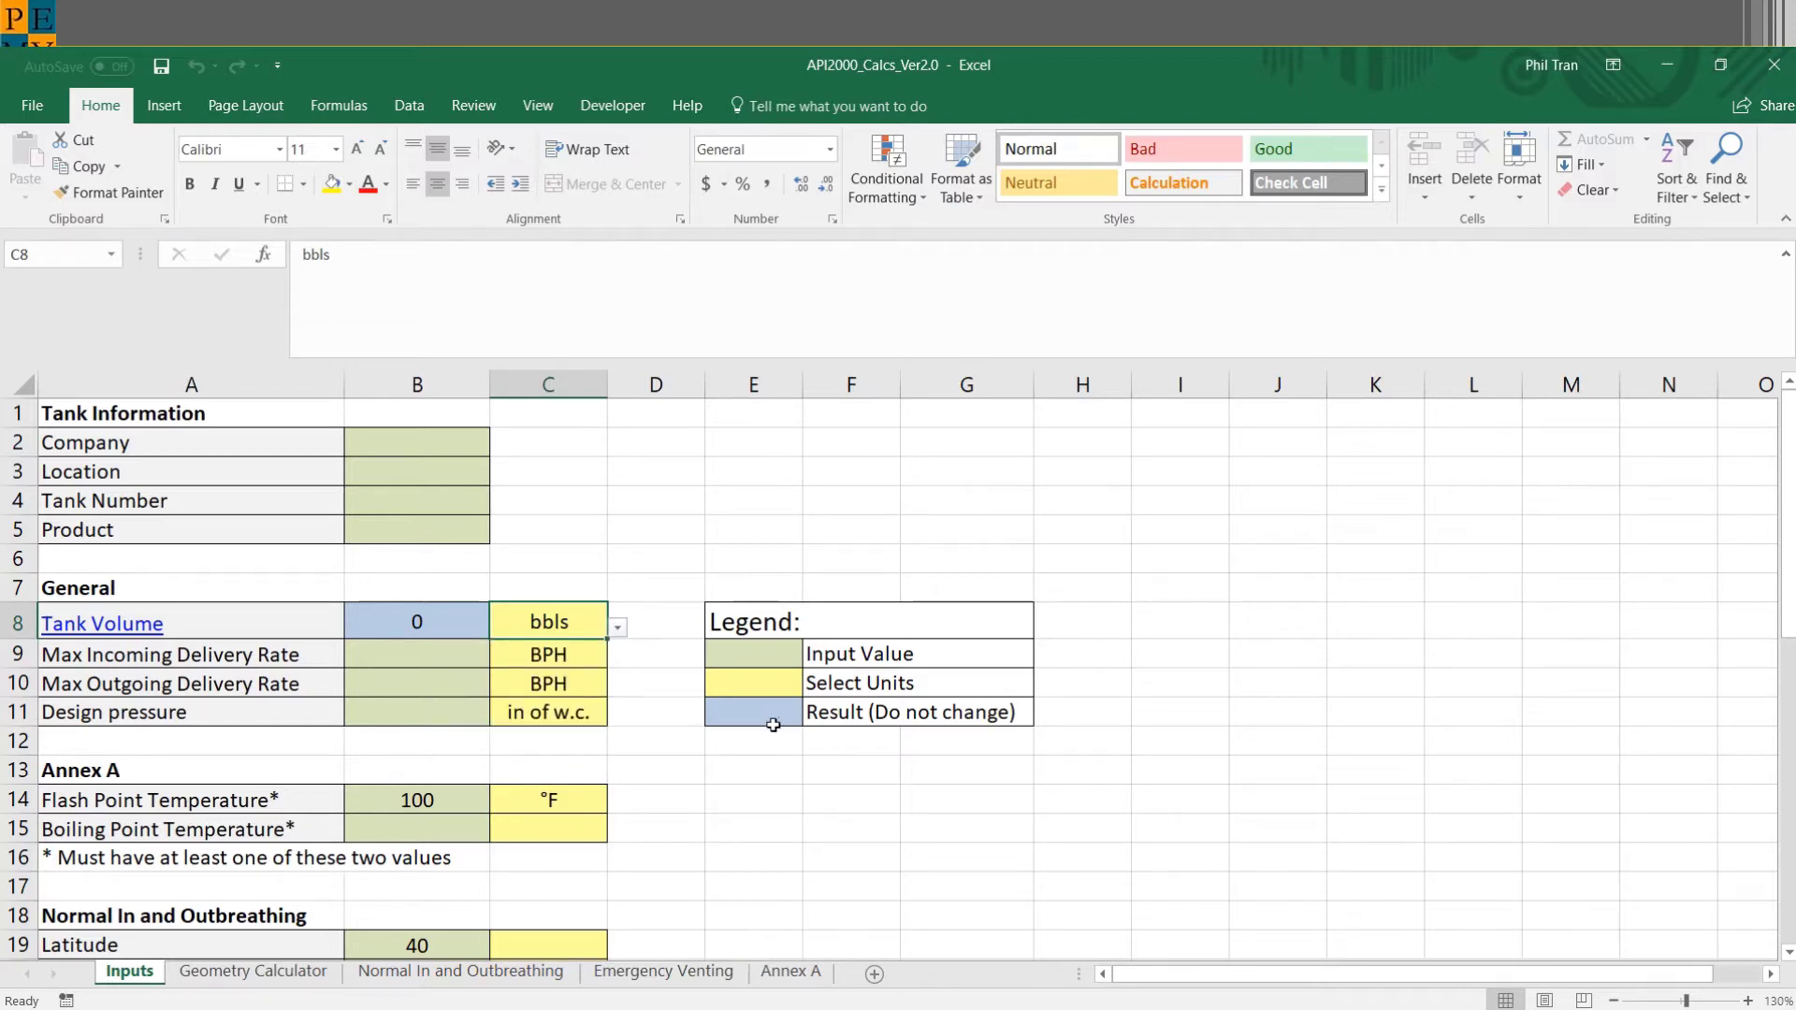
{"action": "left_click", "coordinate": [772, 725]}
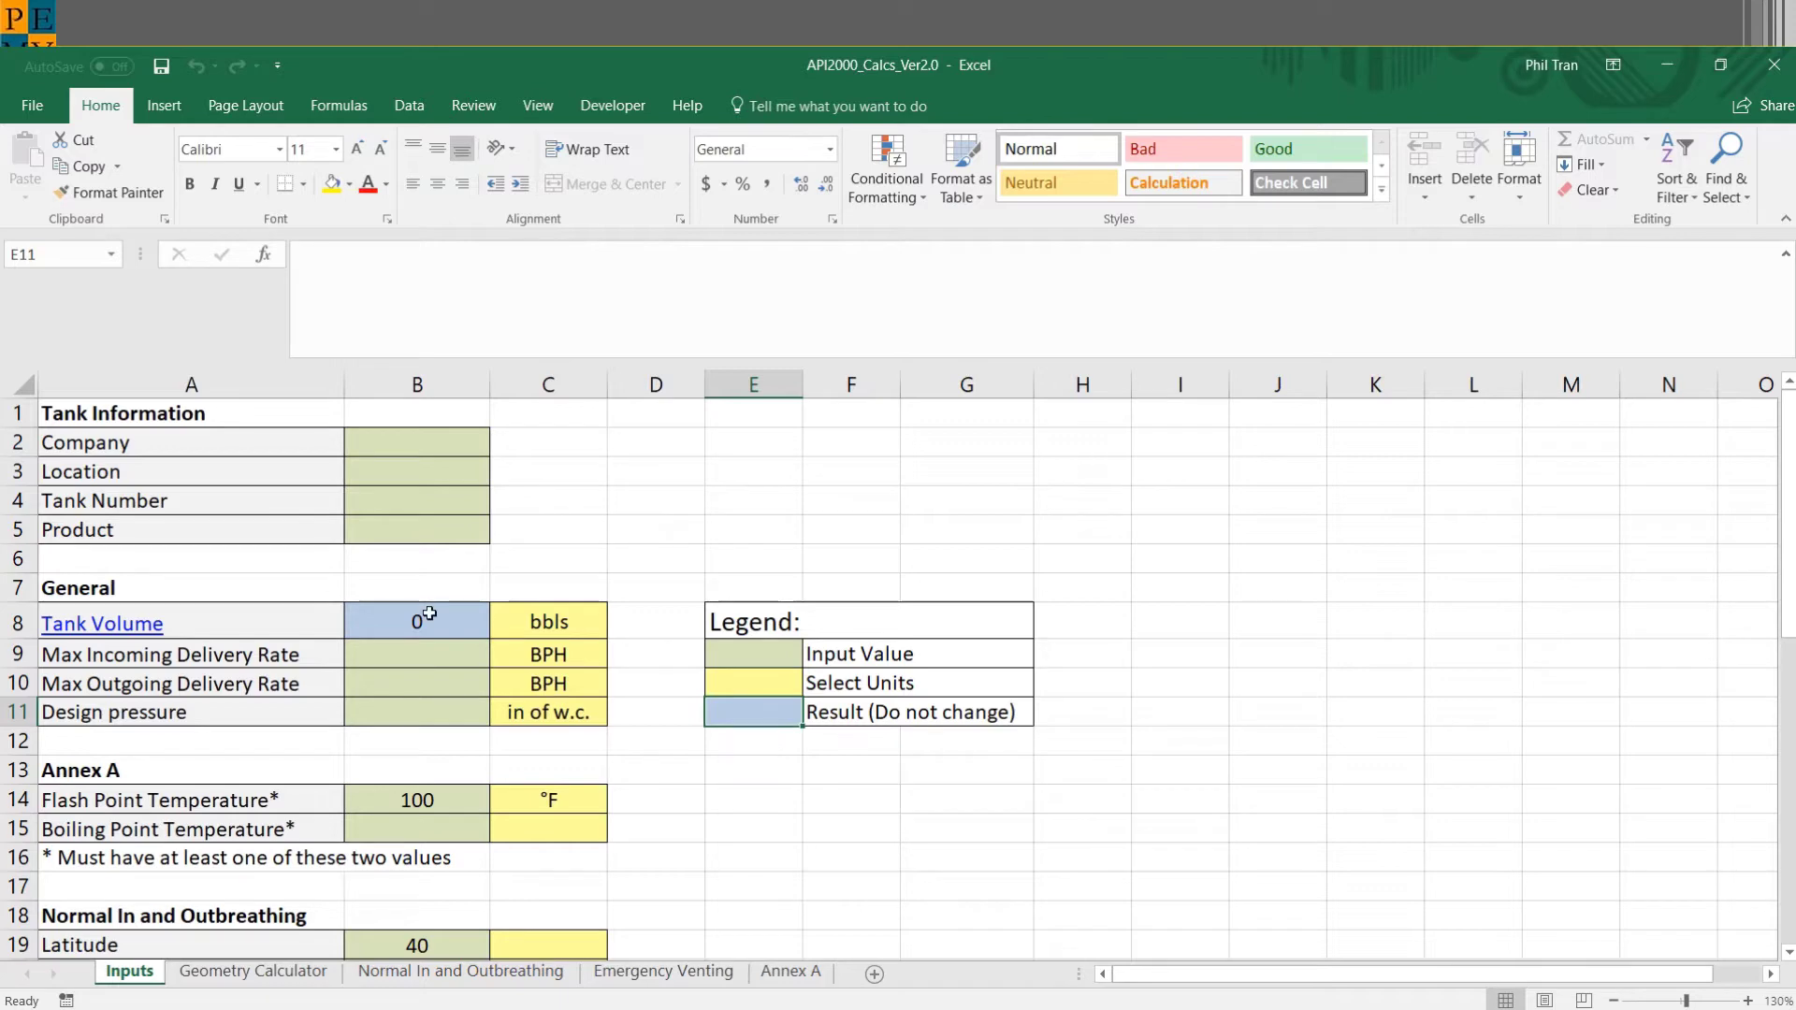
{"action": "scroll", "coordinate": [429, 614], "scroll_direction": "down", "scroll_amount": 5}
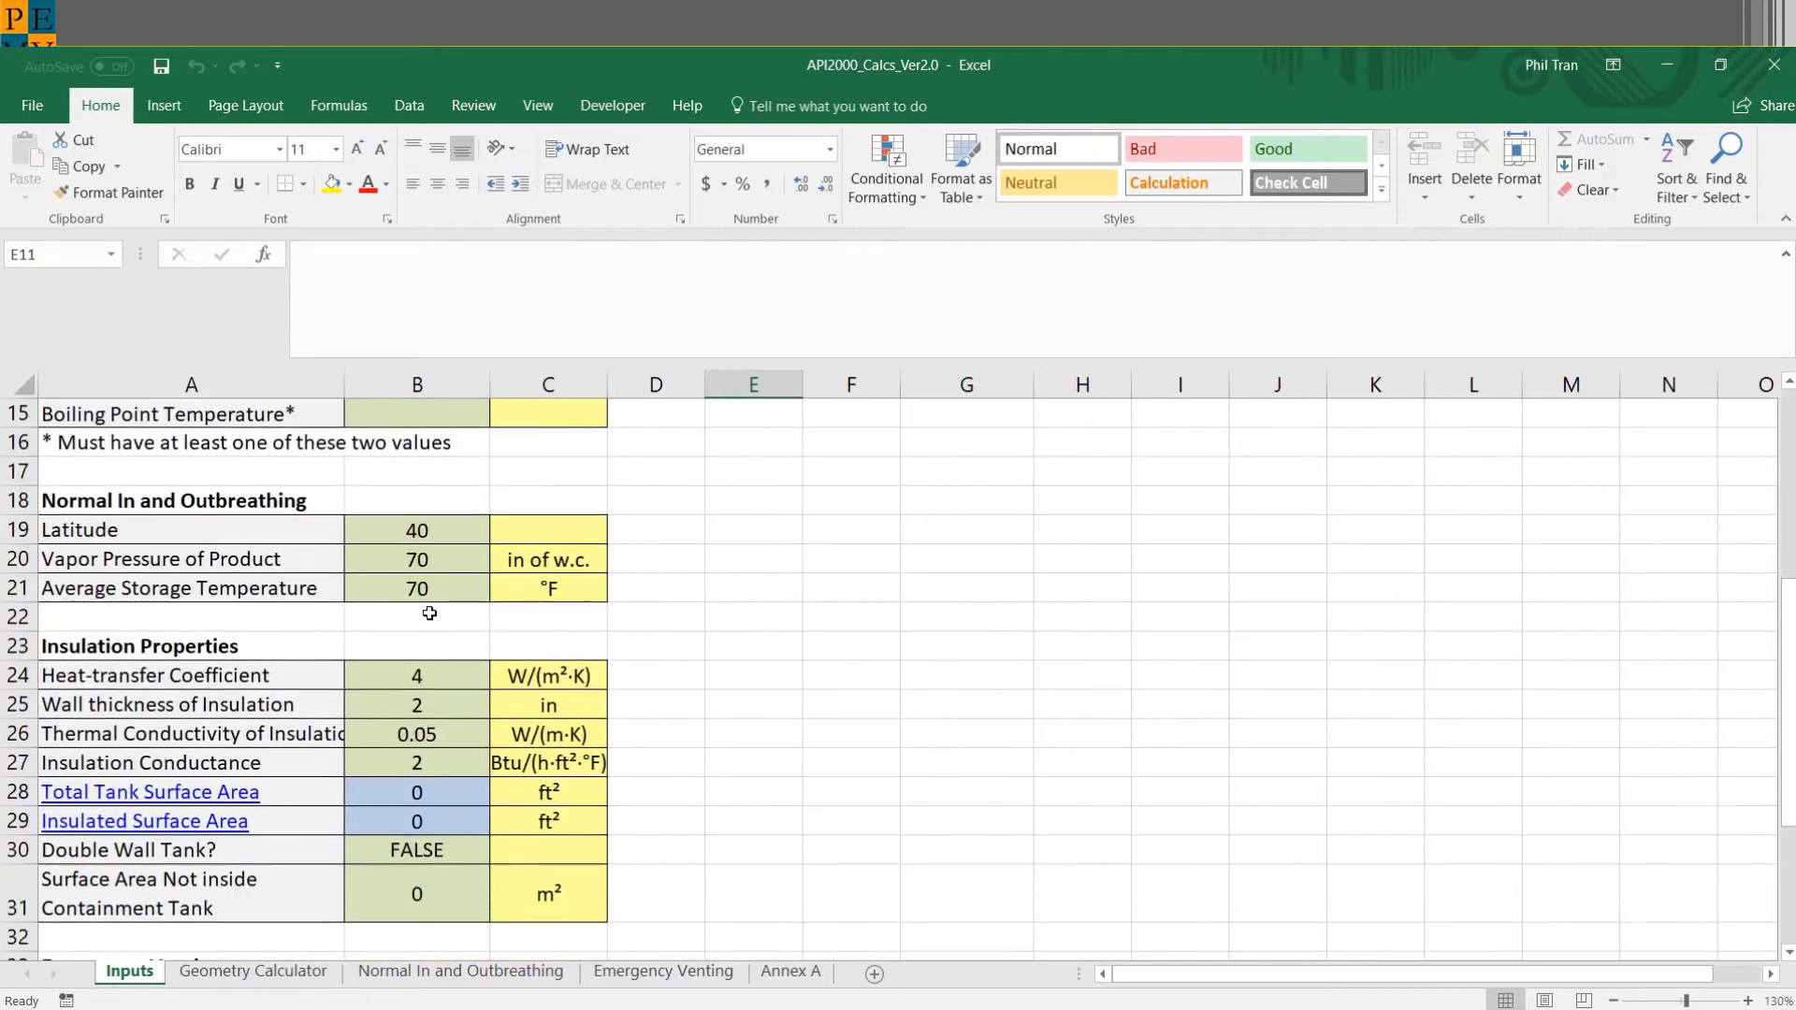
{"action": "scroll", "coordinate": [429, 614], "scroll_direction": "up", "scroll_amount": 5}
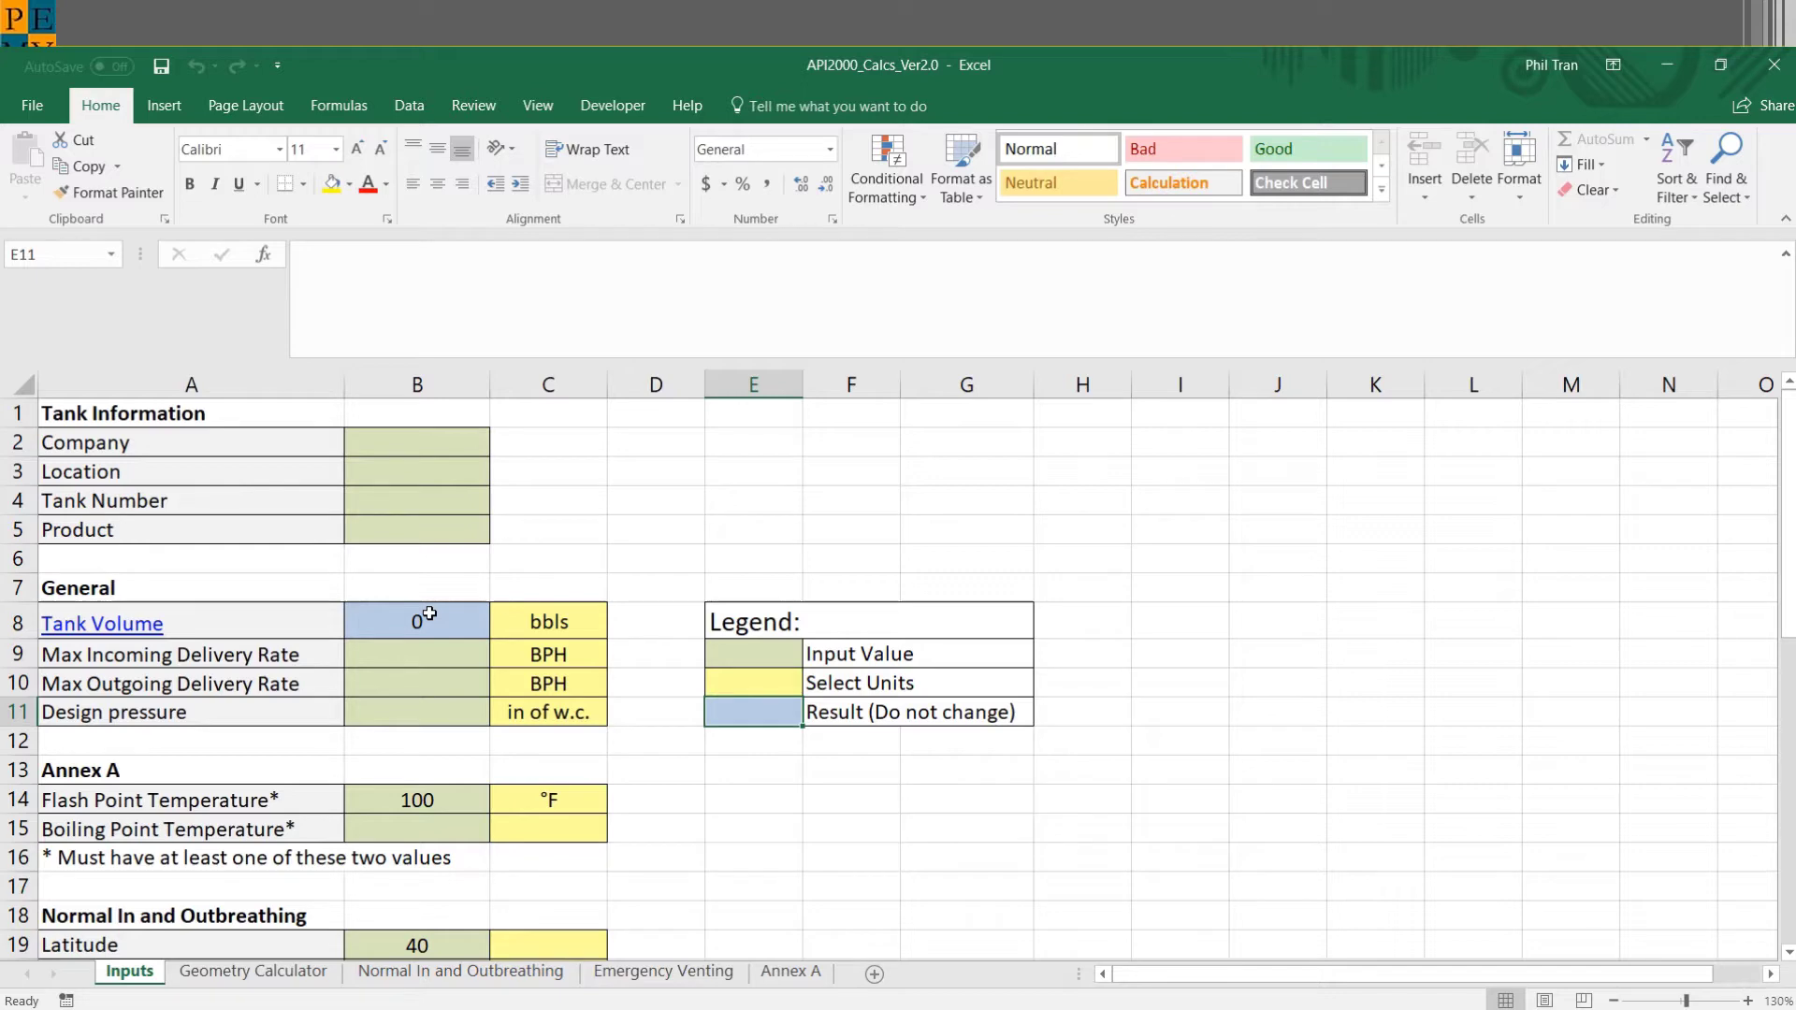
{"action": "left_click", "coordinate": [209, 414]}
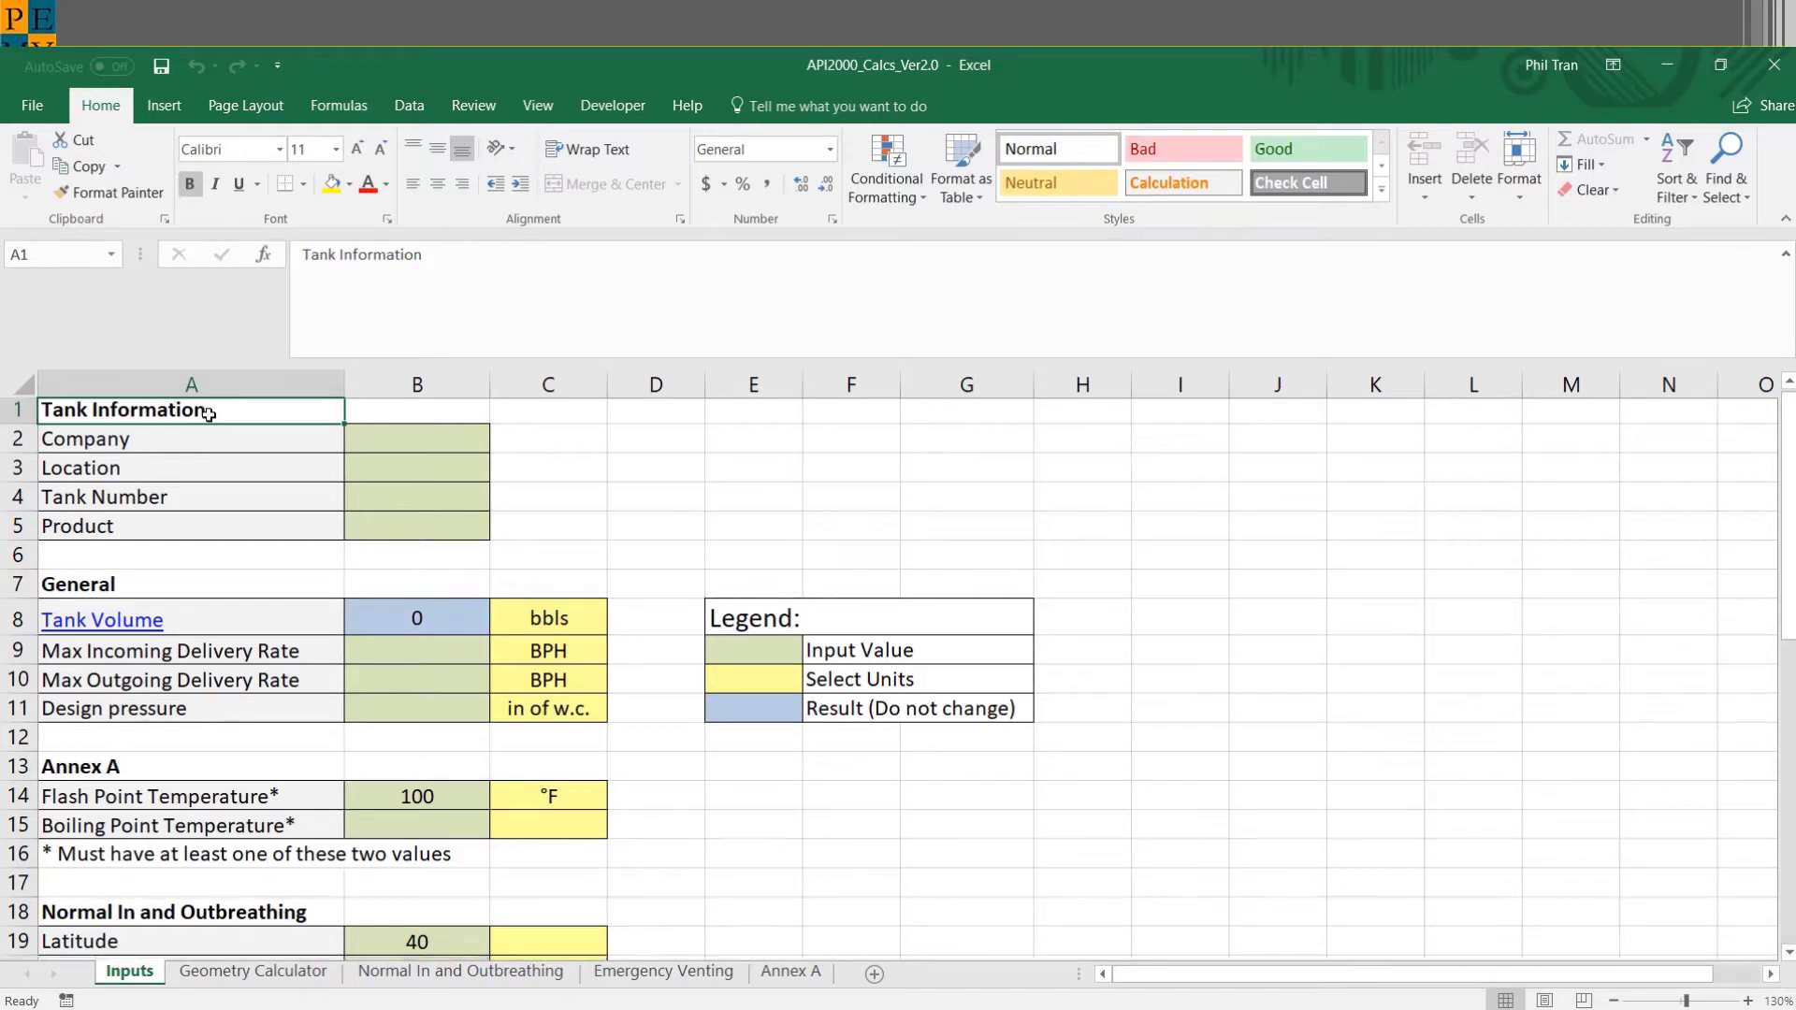
- Follow the Tank Volume link in the General section to the Geometry Calculator sheet
{"action": "scroll", "coordinate": [209, 414], "scroll_direction": "down", "scroll_amount": 1}
{"action": "scroll", "coordinate": [208, 415], "scroll_direction": "down", "scroll_amount": 1}
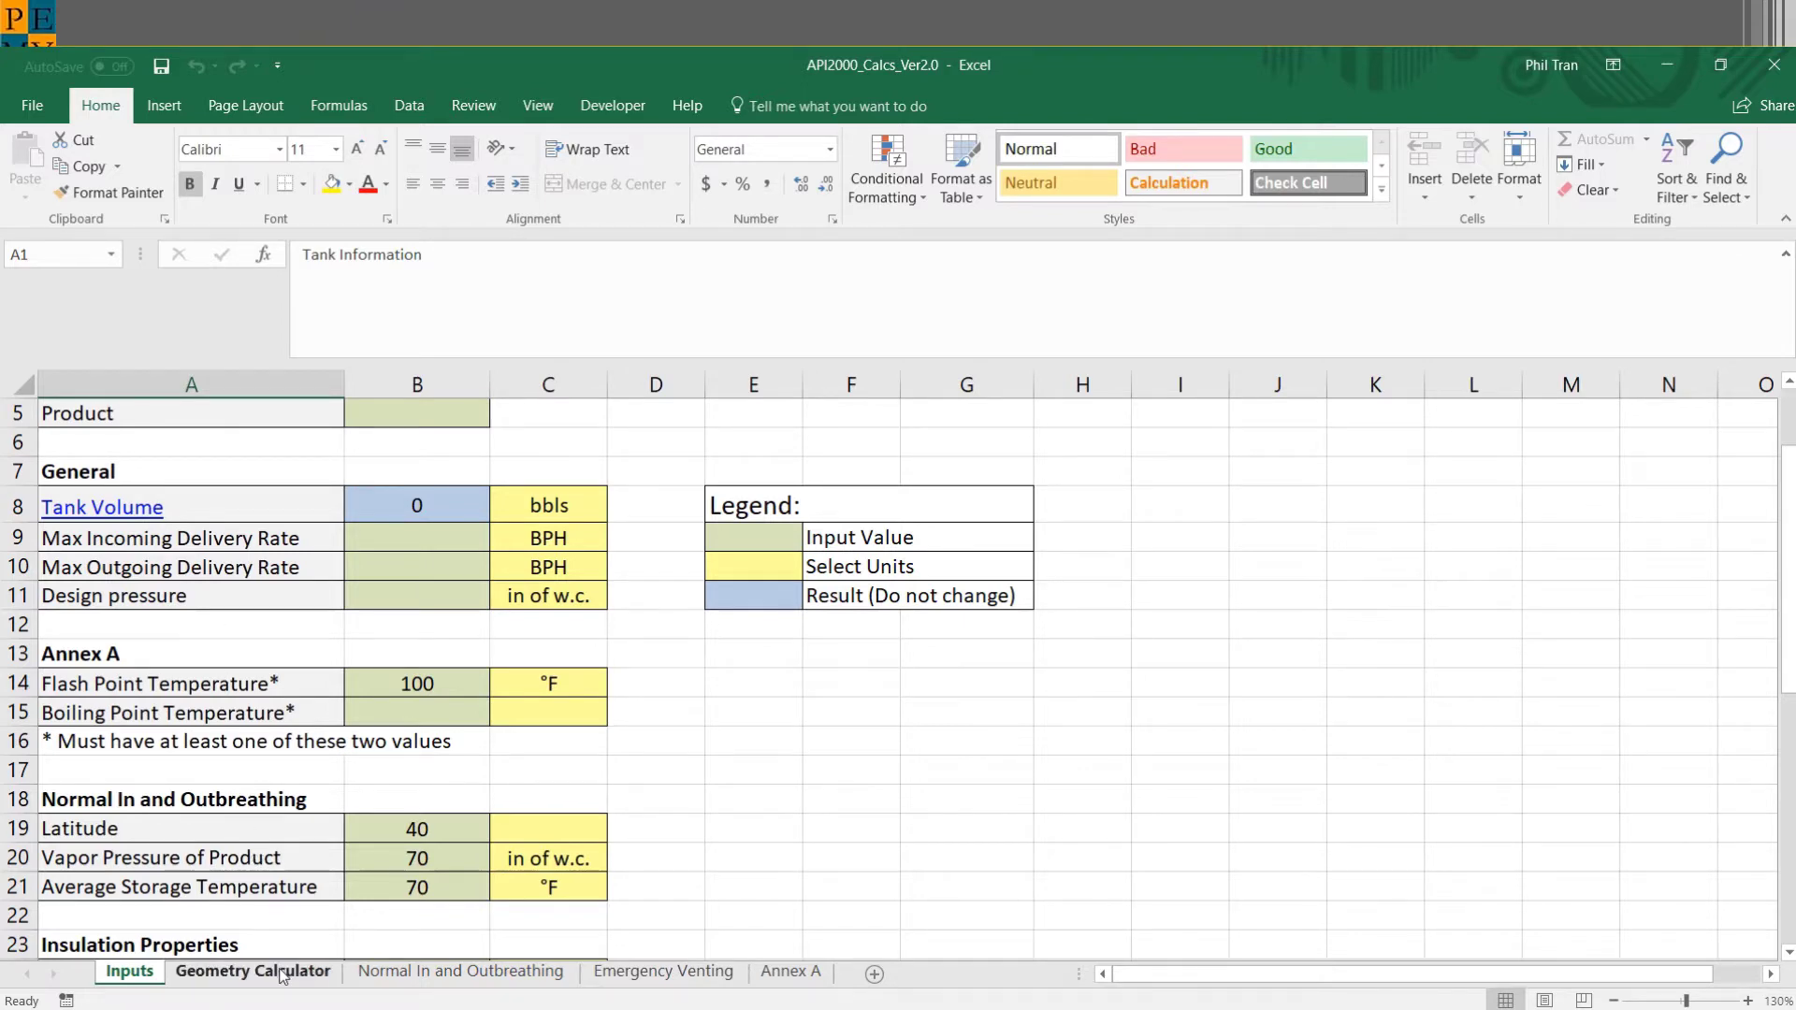
{"action": "left_click", "coordinate": [129, 505]}
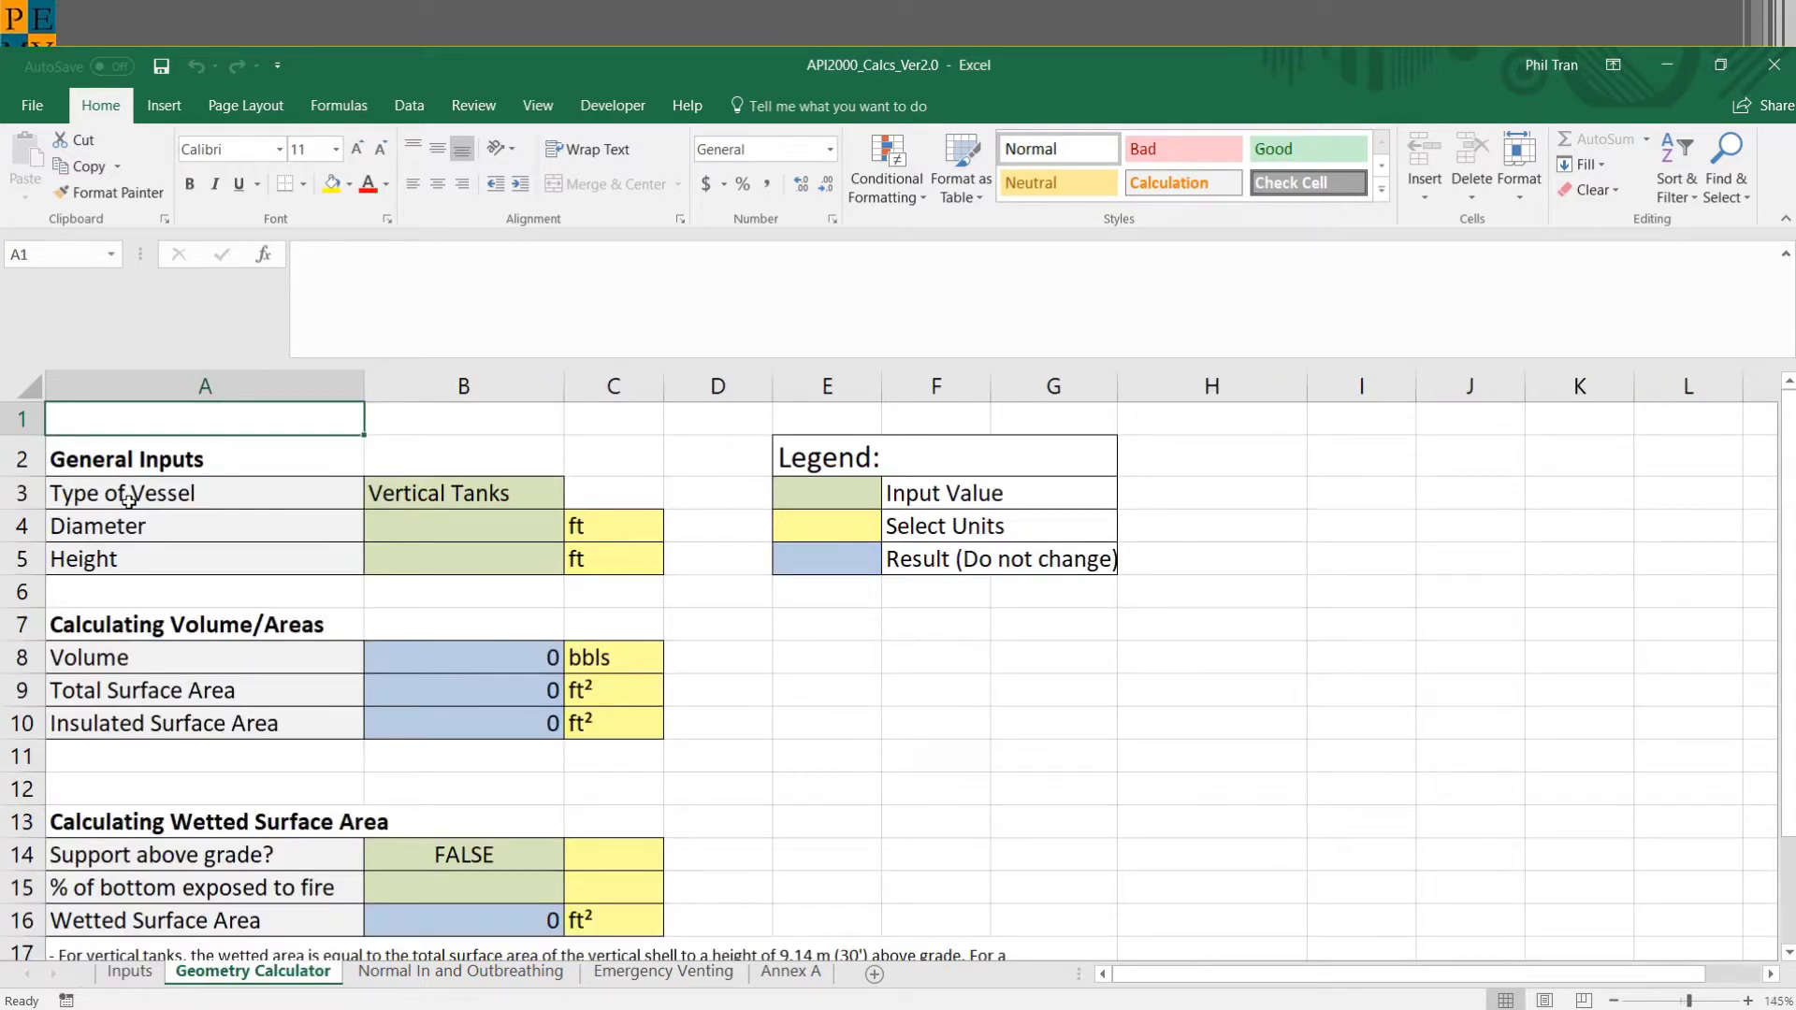
{"action": "scroll", "coordinate": [301, 702], "scroll_direction": "down", "scroll_amount": 1}
{"action": "scroll", "coordinate": [301, 702], "scroll_direction": "up", "scroll_amount": 1}
- Review the vessel types available in the Geometry Calculator's general inputs
{"action": "left_click", "coordinate": [514, 496]}
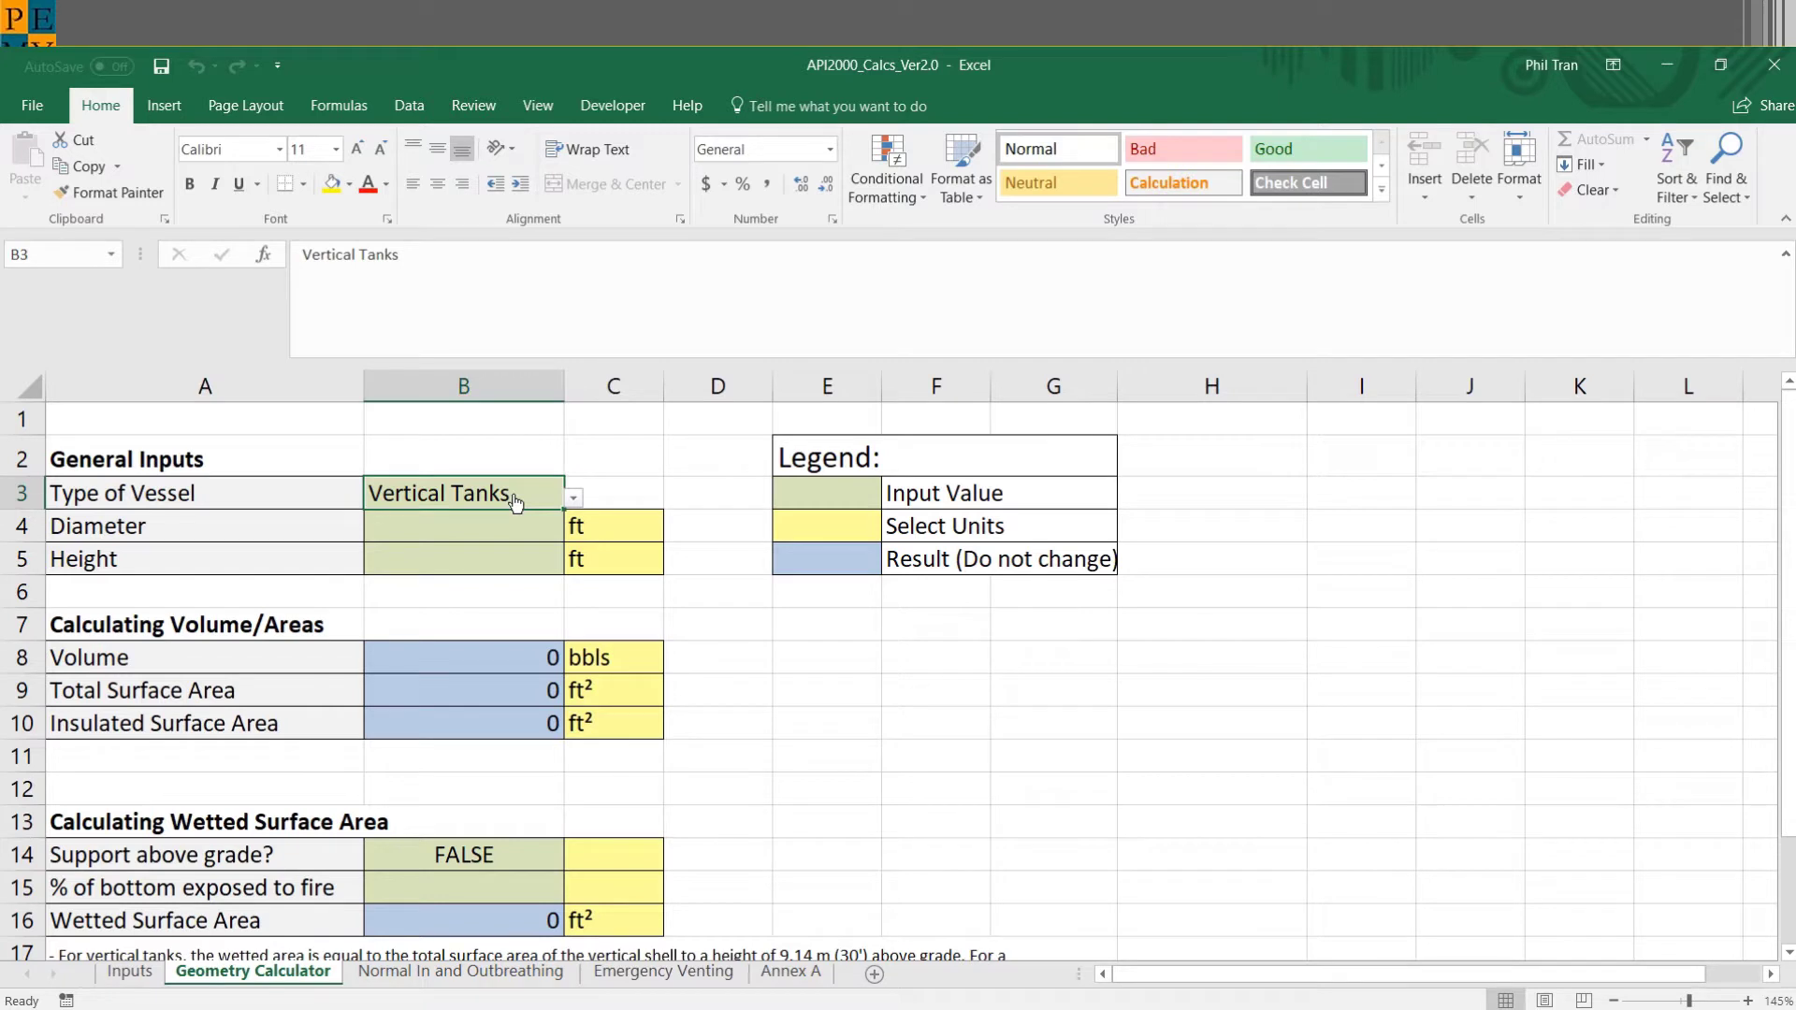
{"action": "key", "text": "alt+Down"}
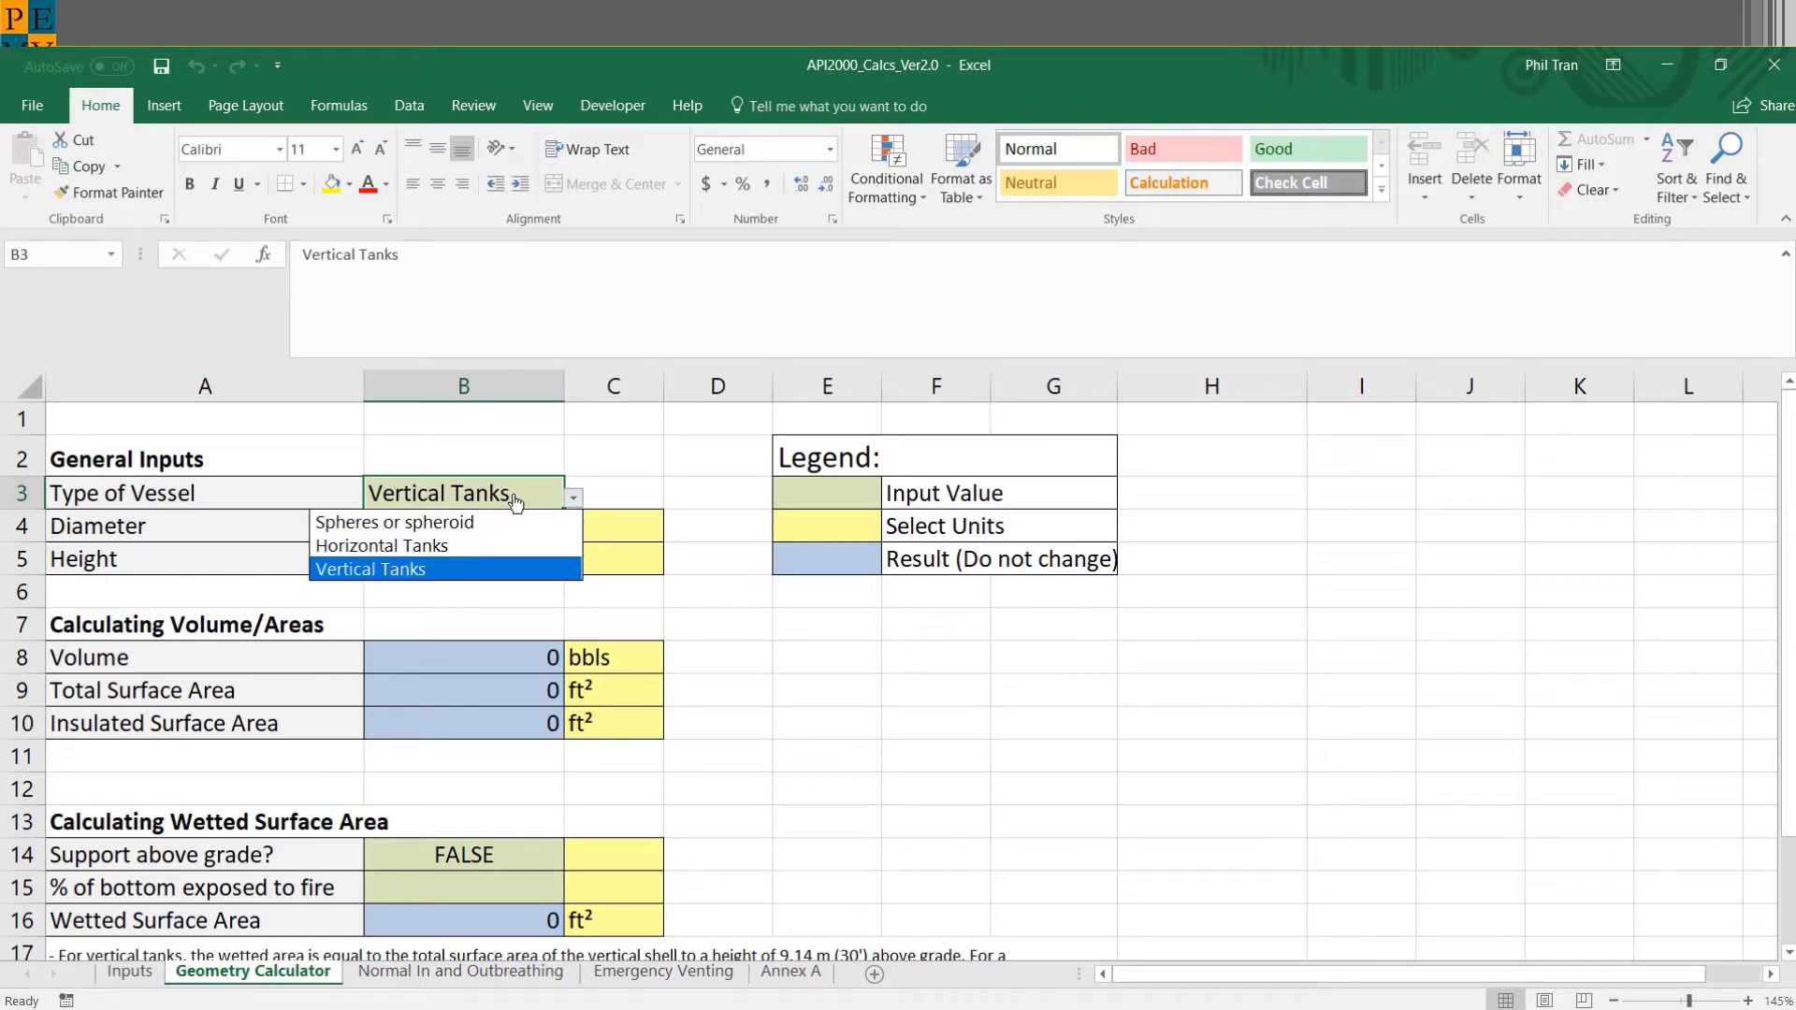
{"action": "key", "text": "Escape"}
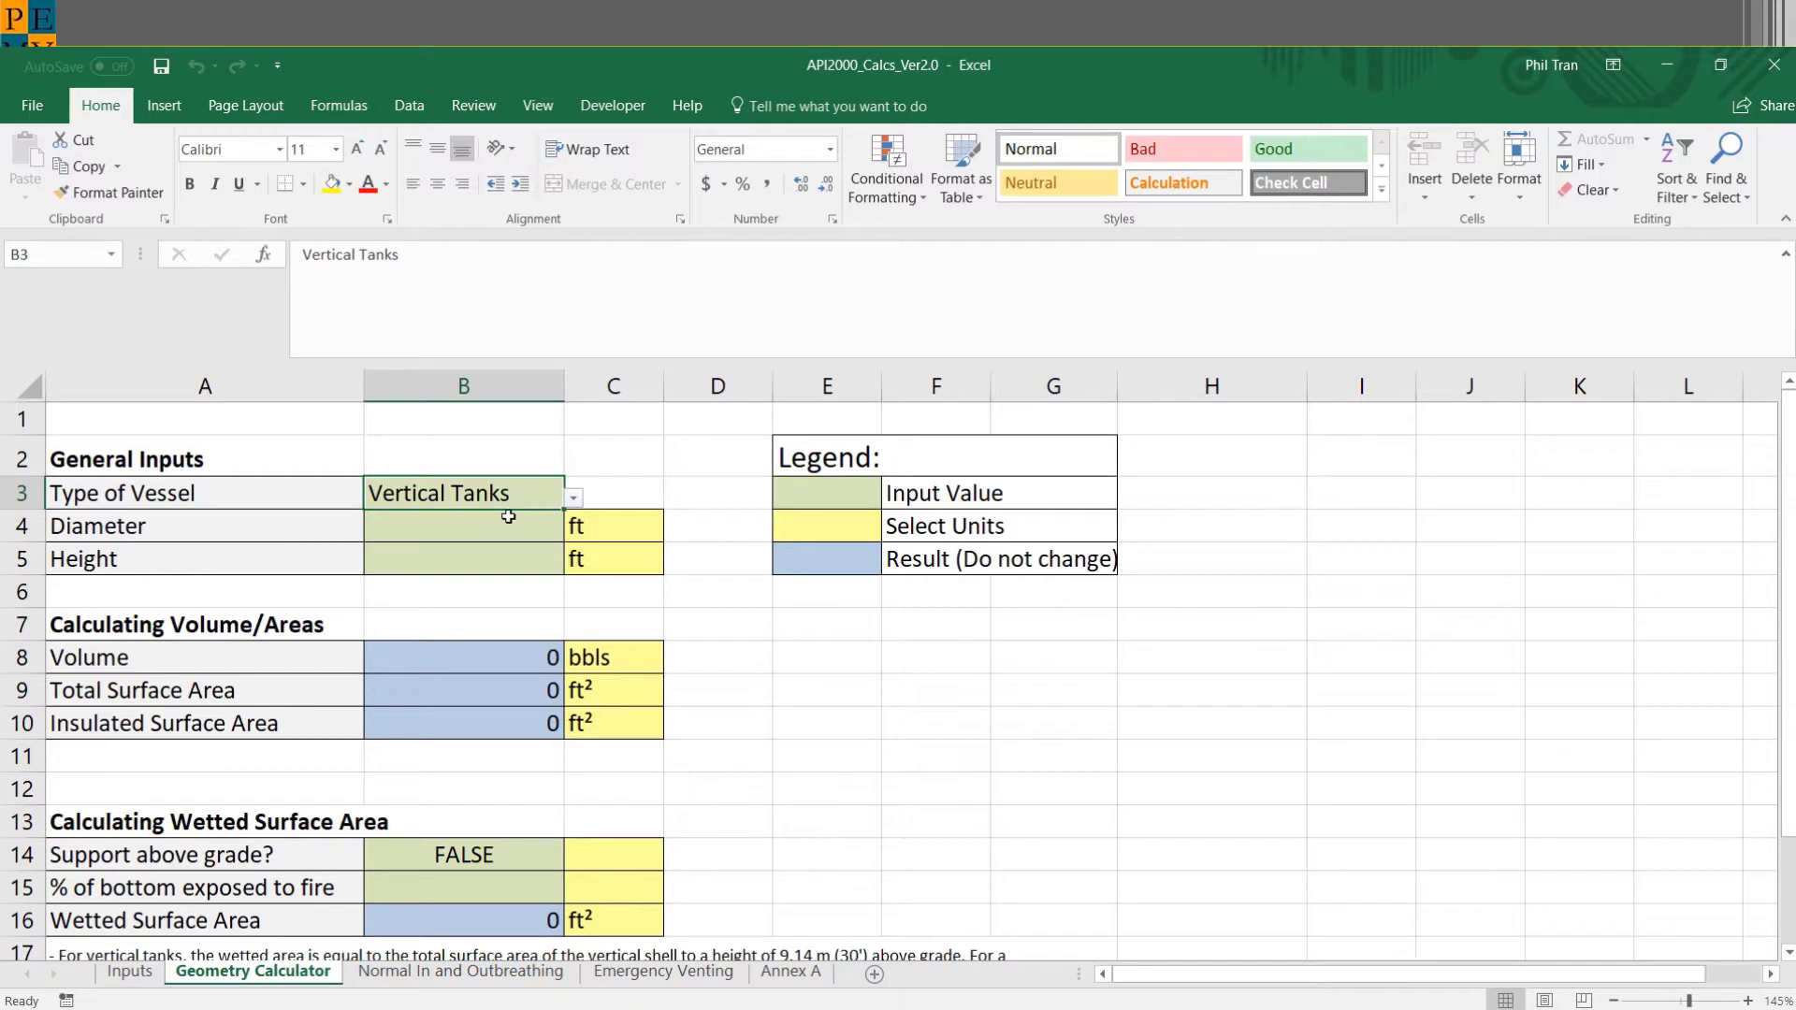
- Enter a tank diameter of 50 ft and a height of 24 ft in the Geometry Calculator
{"action": "left_click", "coordinate": [508, 516]}
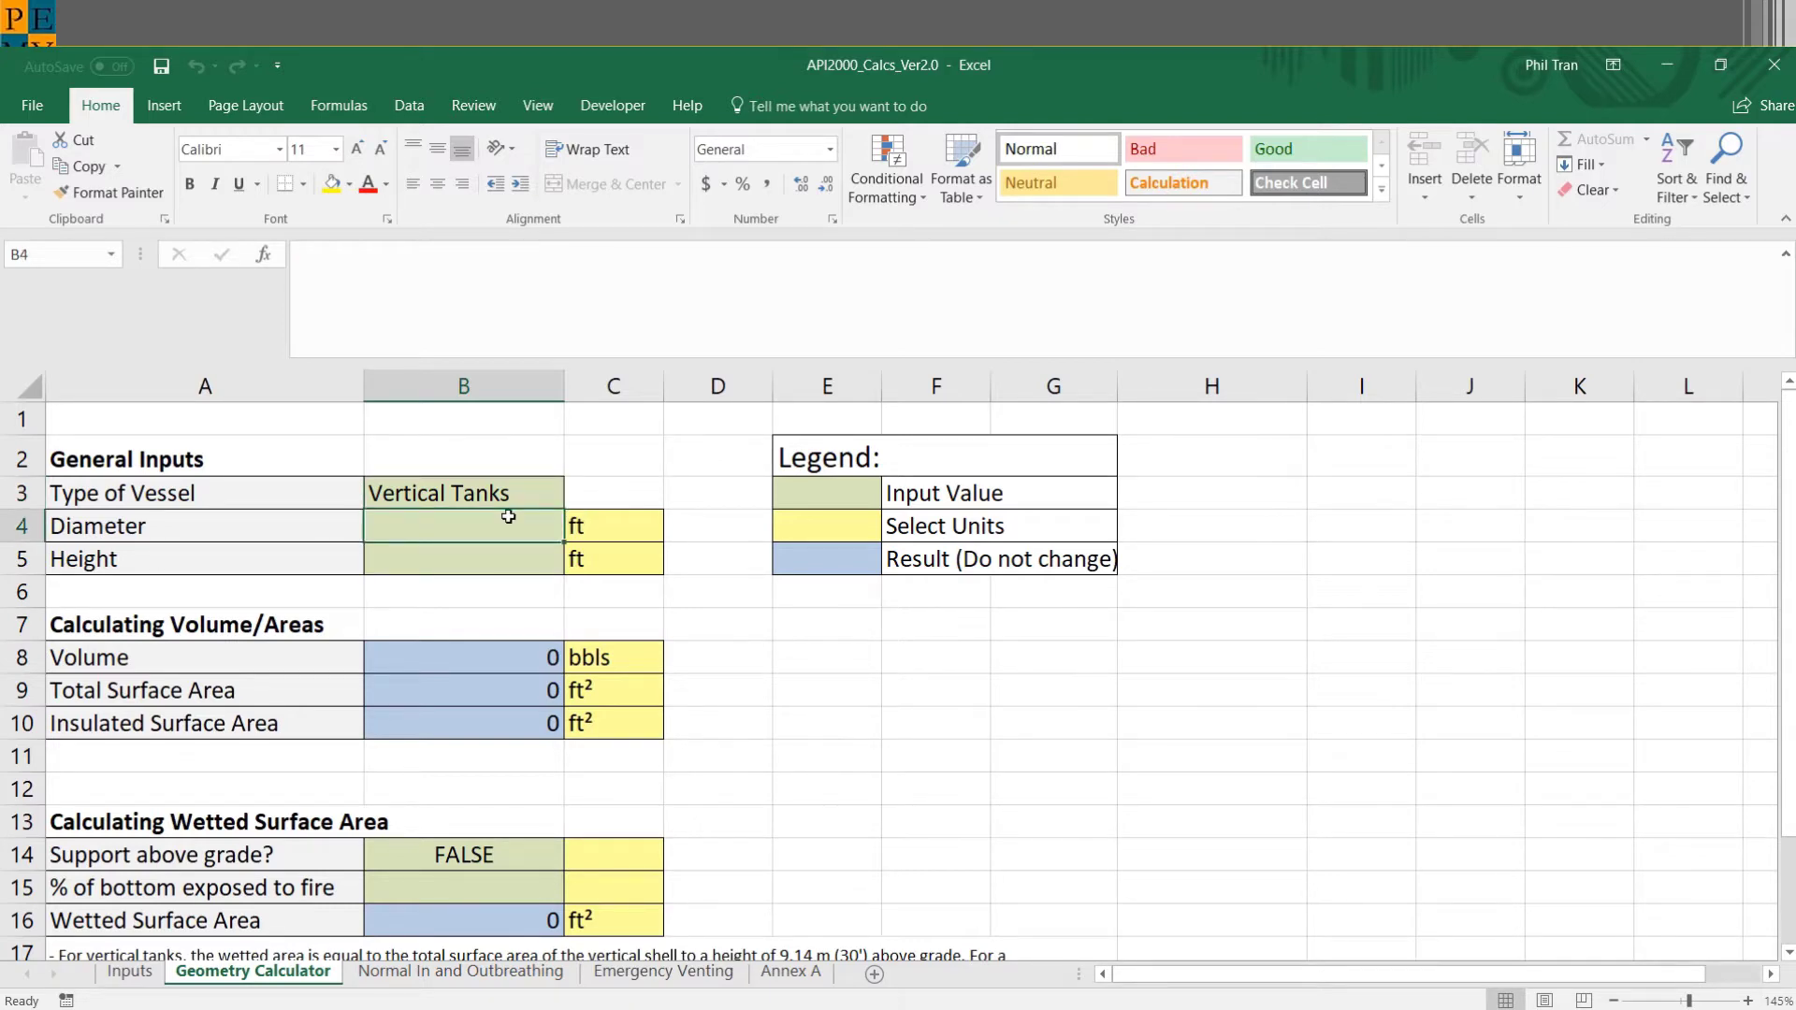
{"action": "type", "text": "50"}
{"action": "key", "text": "Return"}
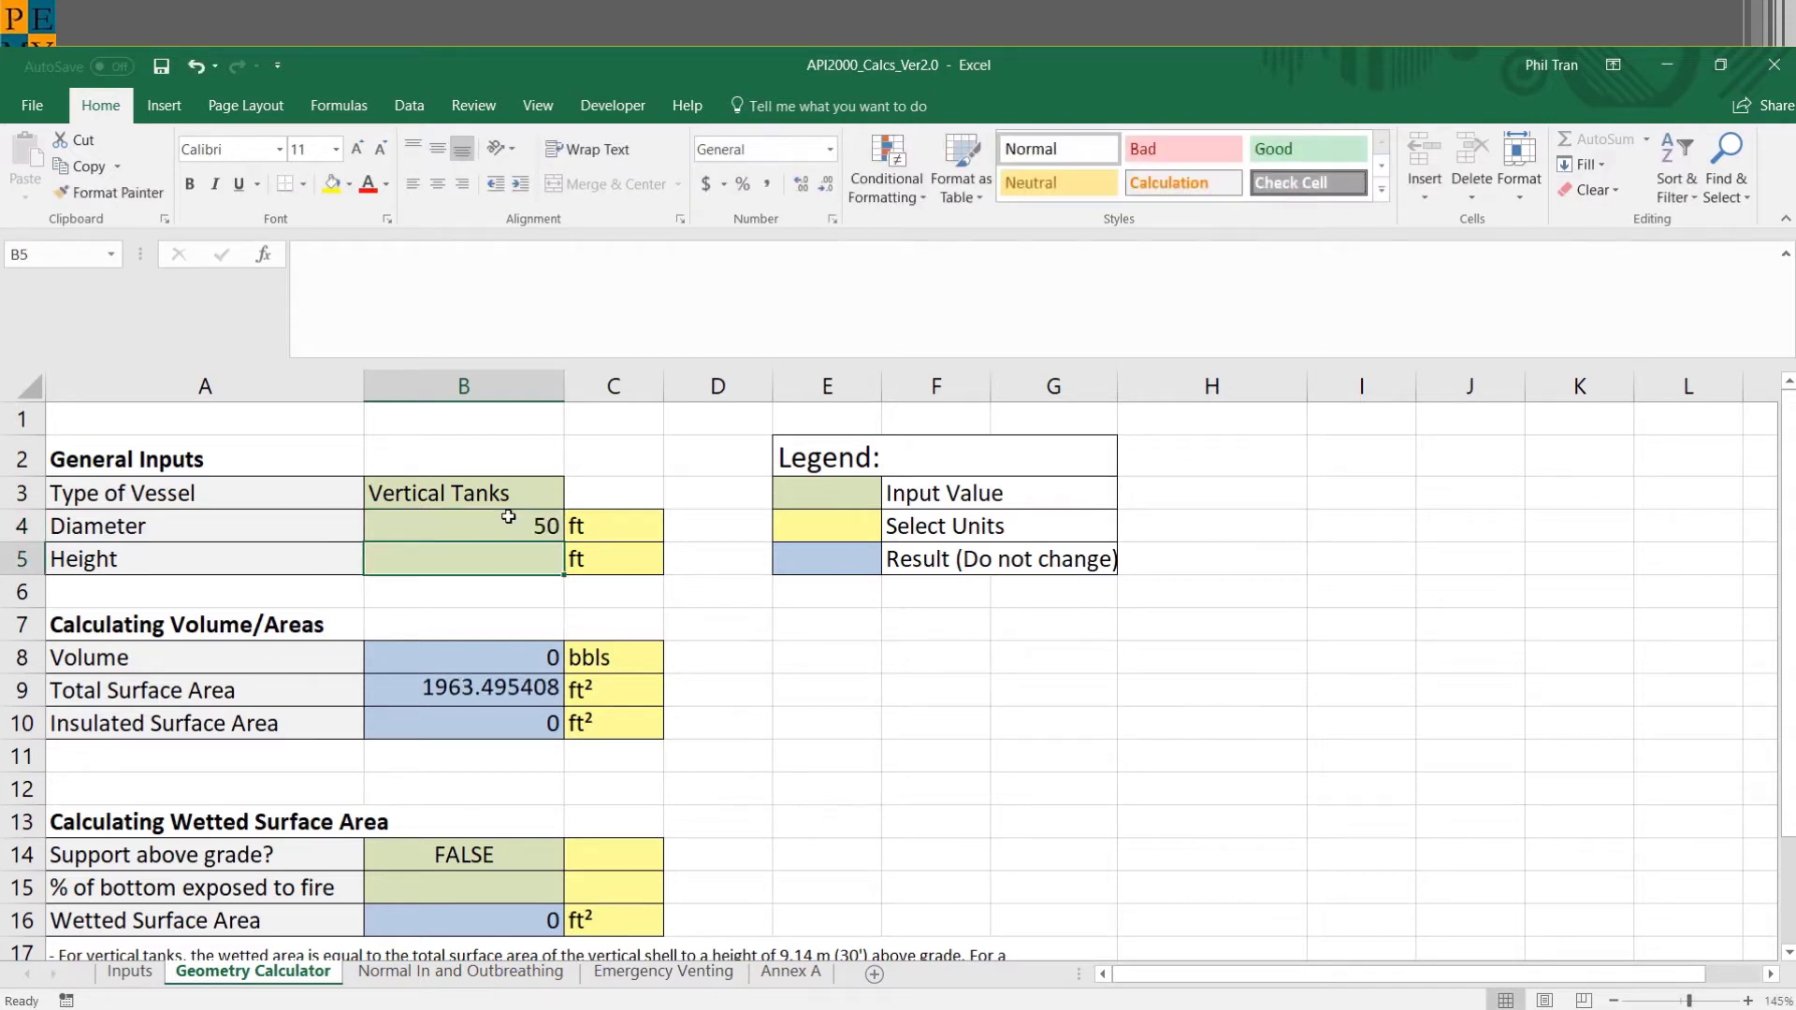
{"action": "type", "text": "24"}
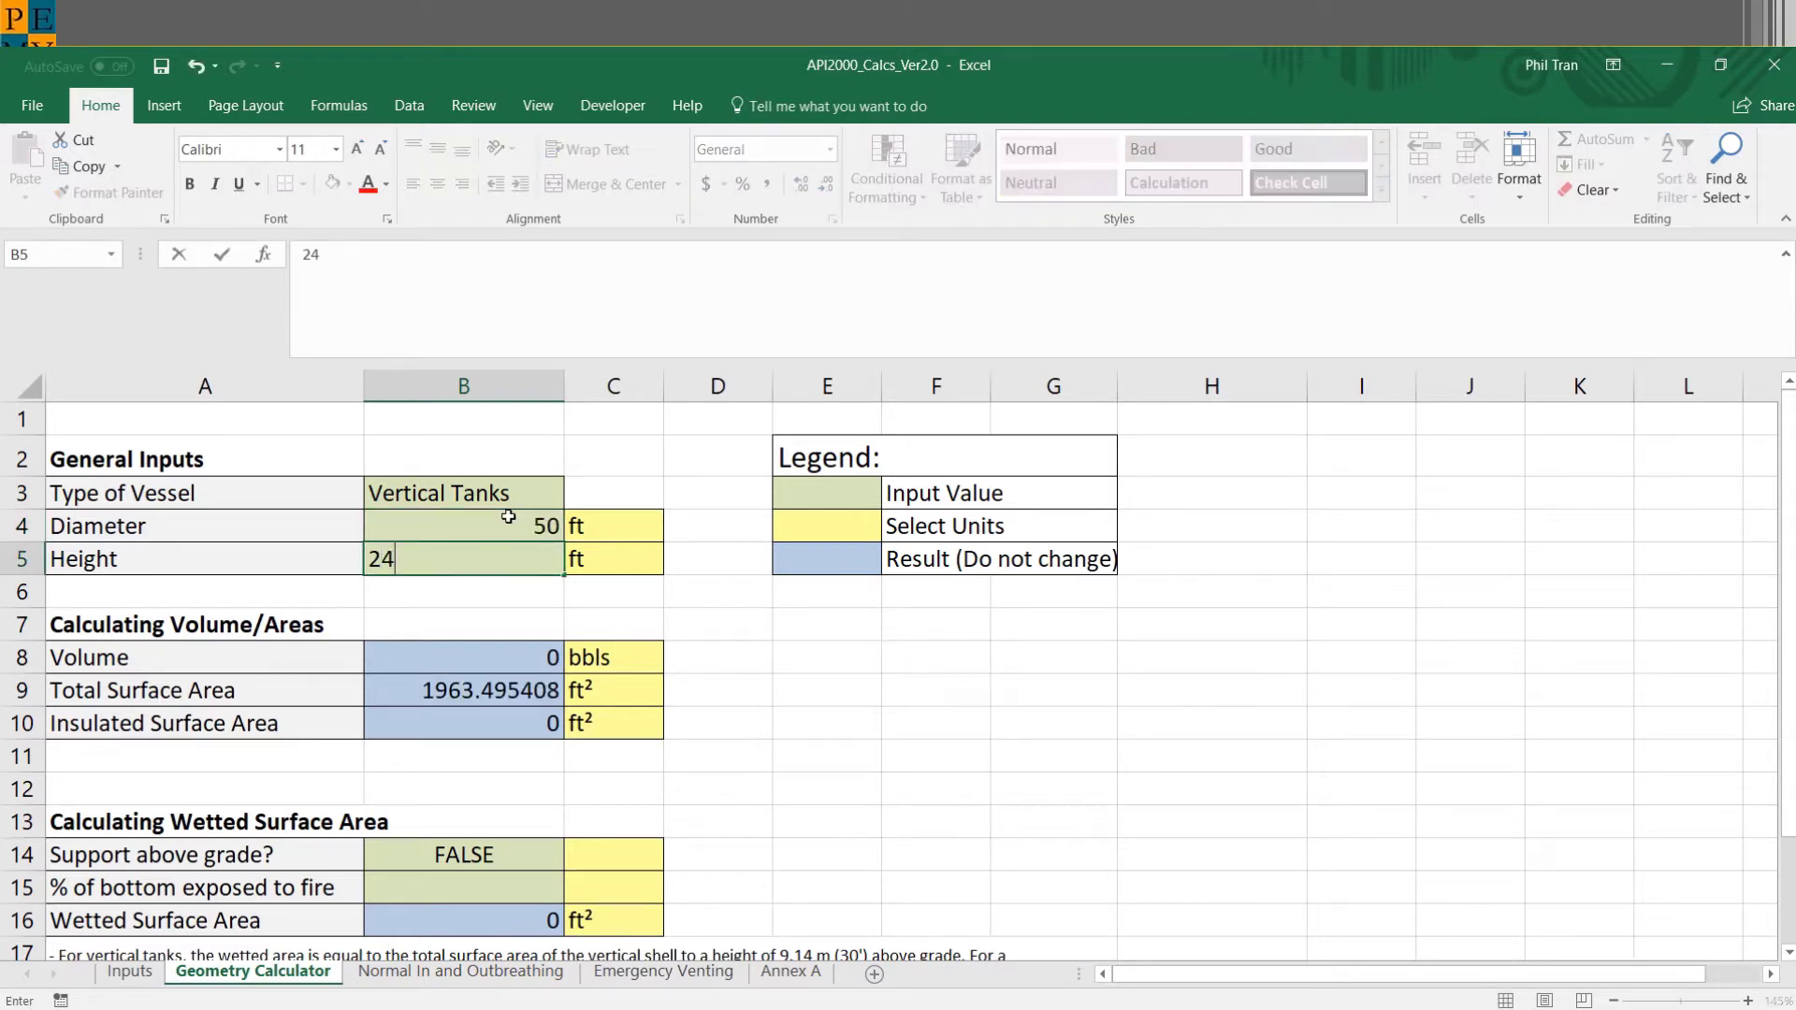
{"action": "key", "text": "Return"}
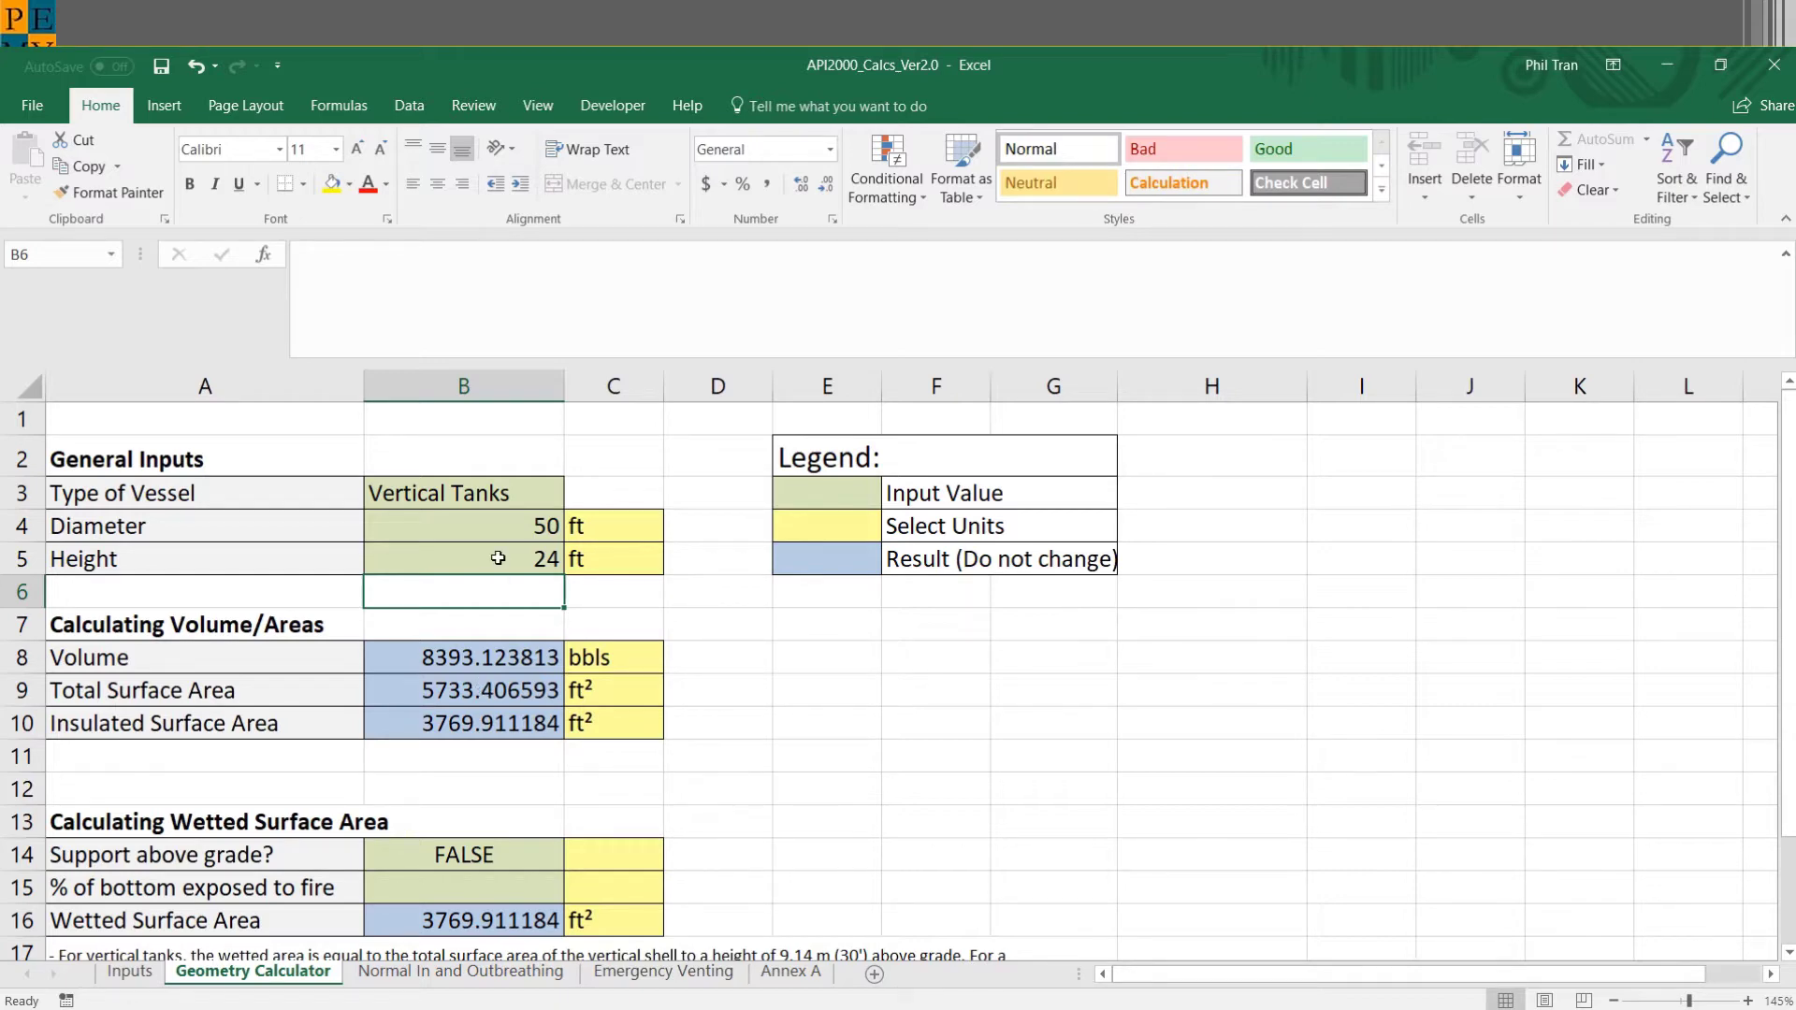
- Check which units are available for the tank diameter
{"action": "left_click", "coordinate": [613, 528]}
{"action": "left_click", "coordinate": [673, 529]}
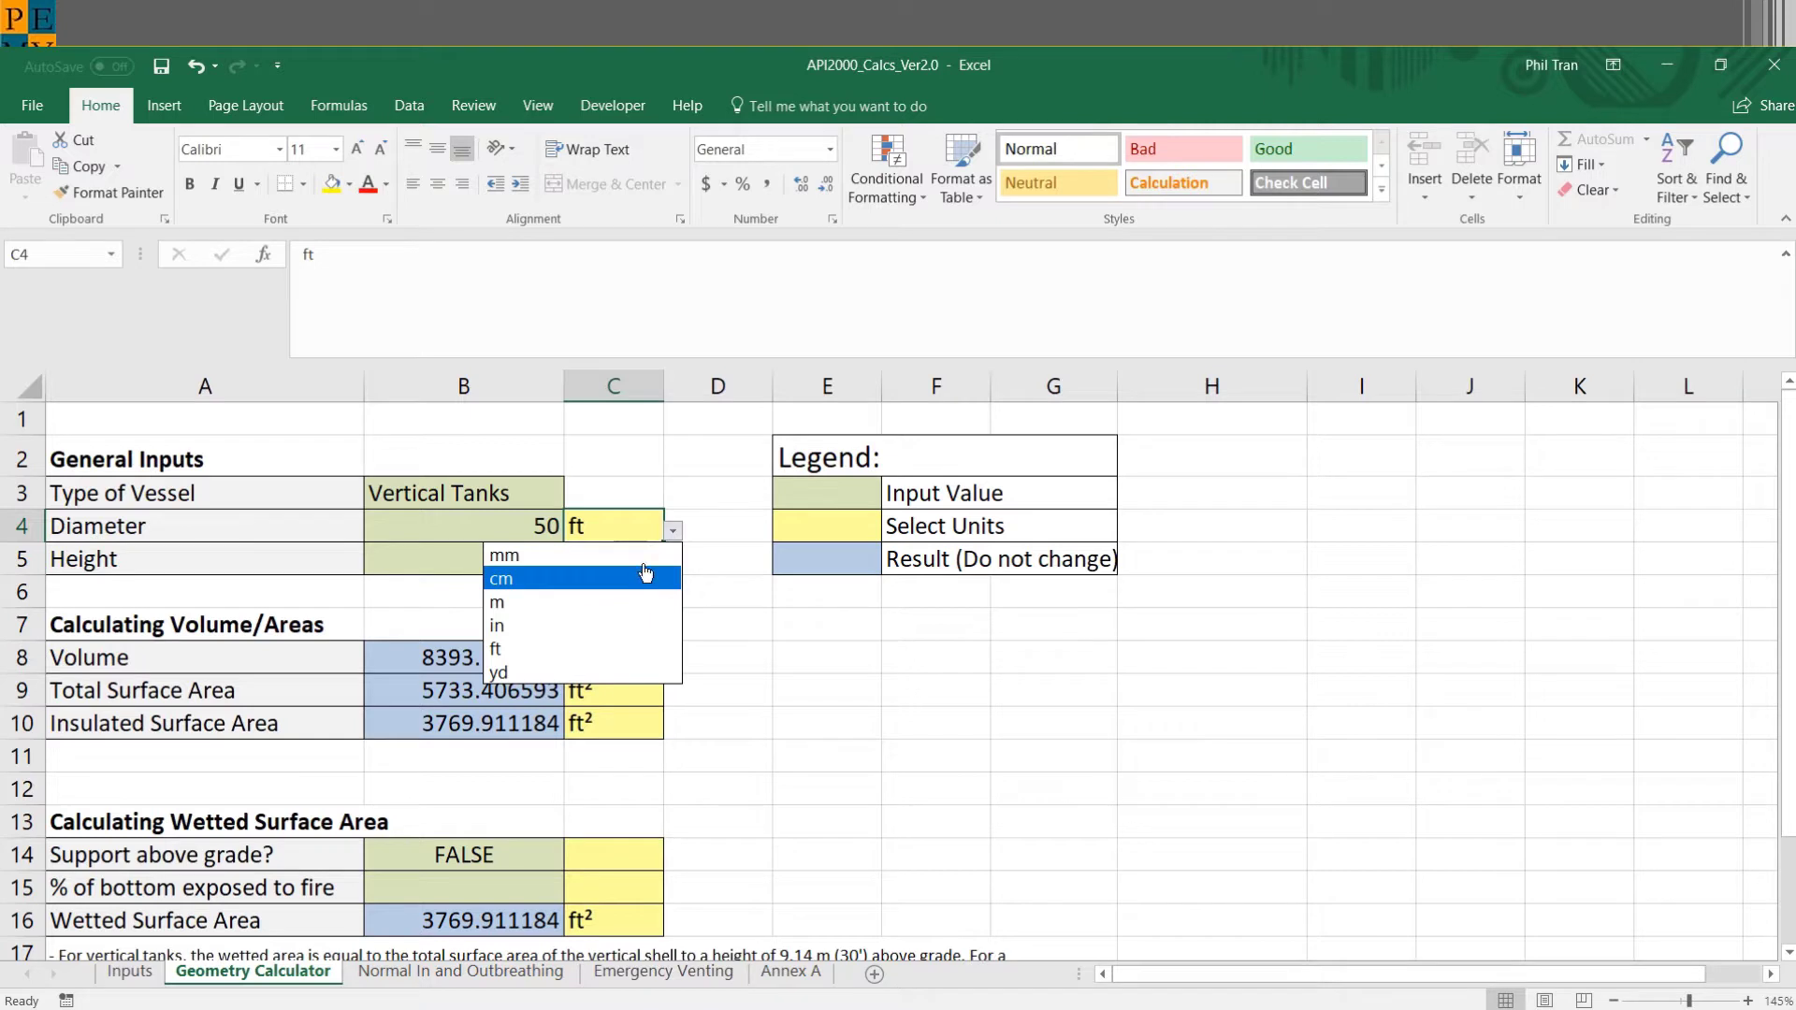
{"action": "left_click", "coordinate": [699, 475]}
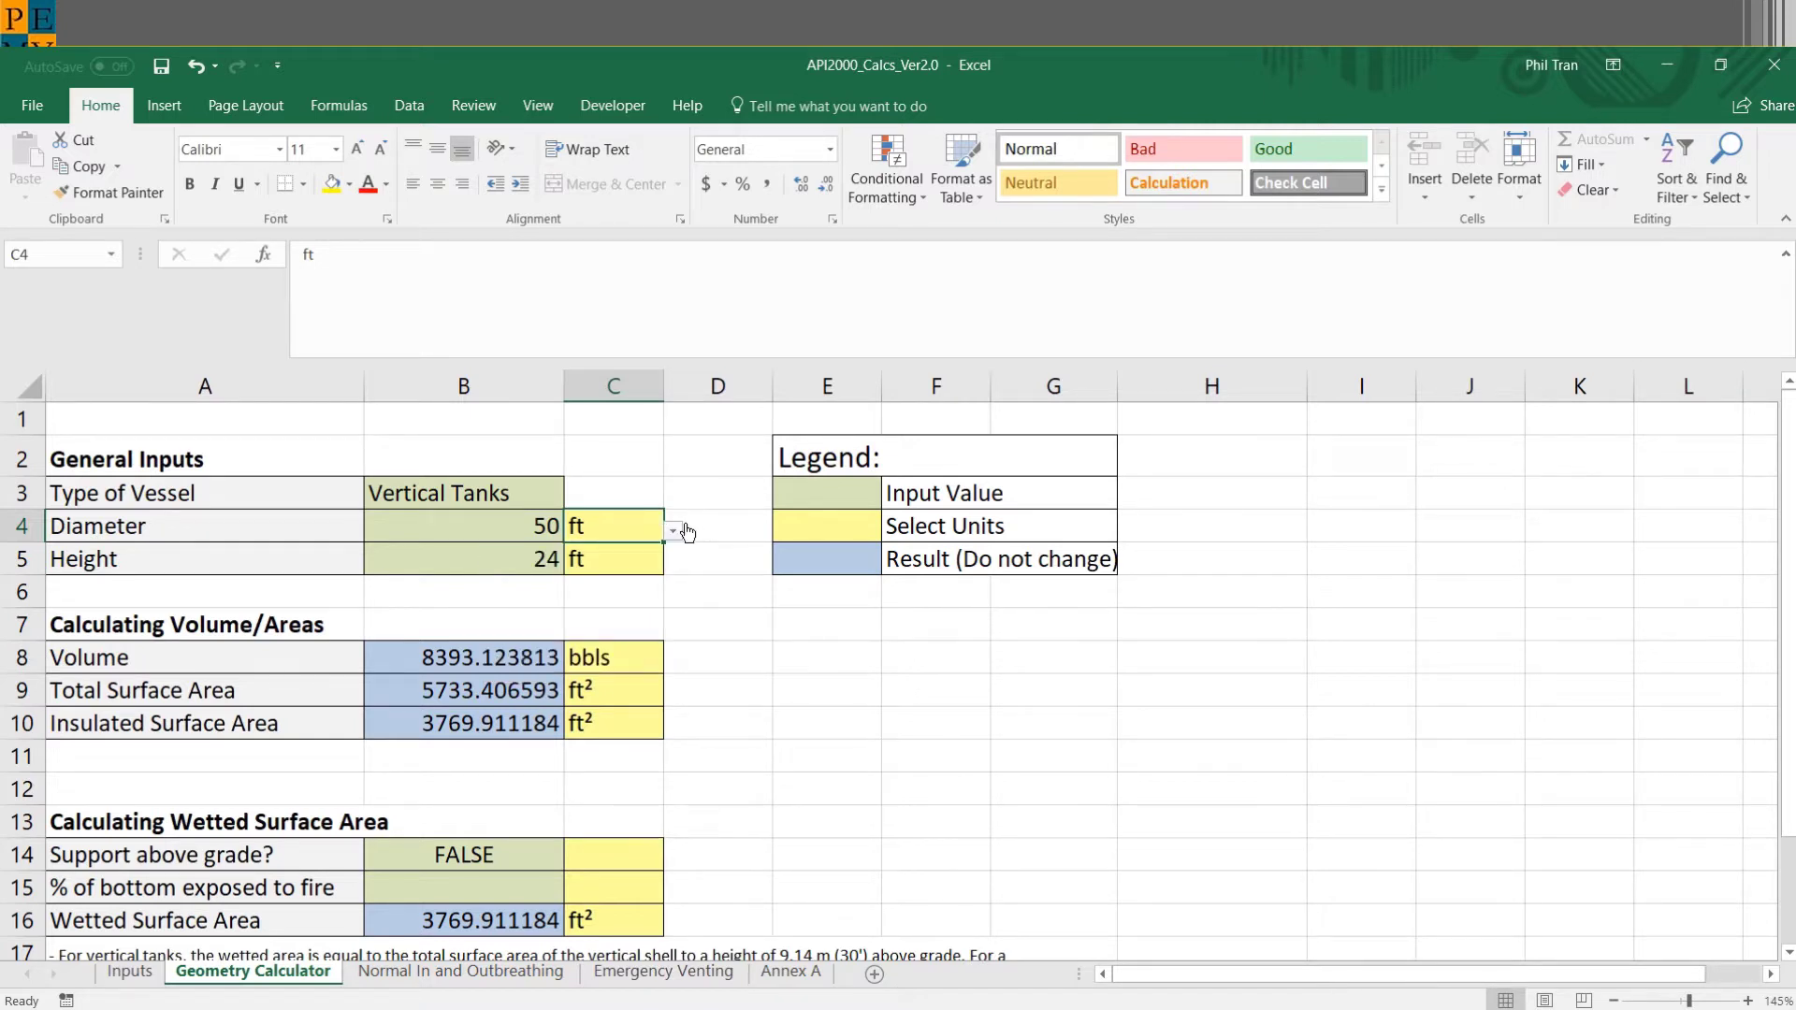
- Try m³ as the unit of the calculated volume and restore it to bbls
{"action": "scroll", "coordinate": [687, 532], "scroll_direction": "down", "scroll_amount": 1}
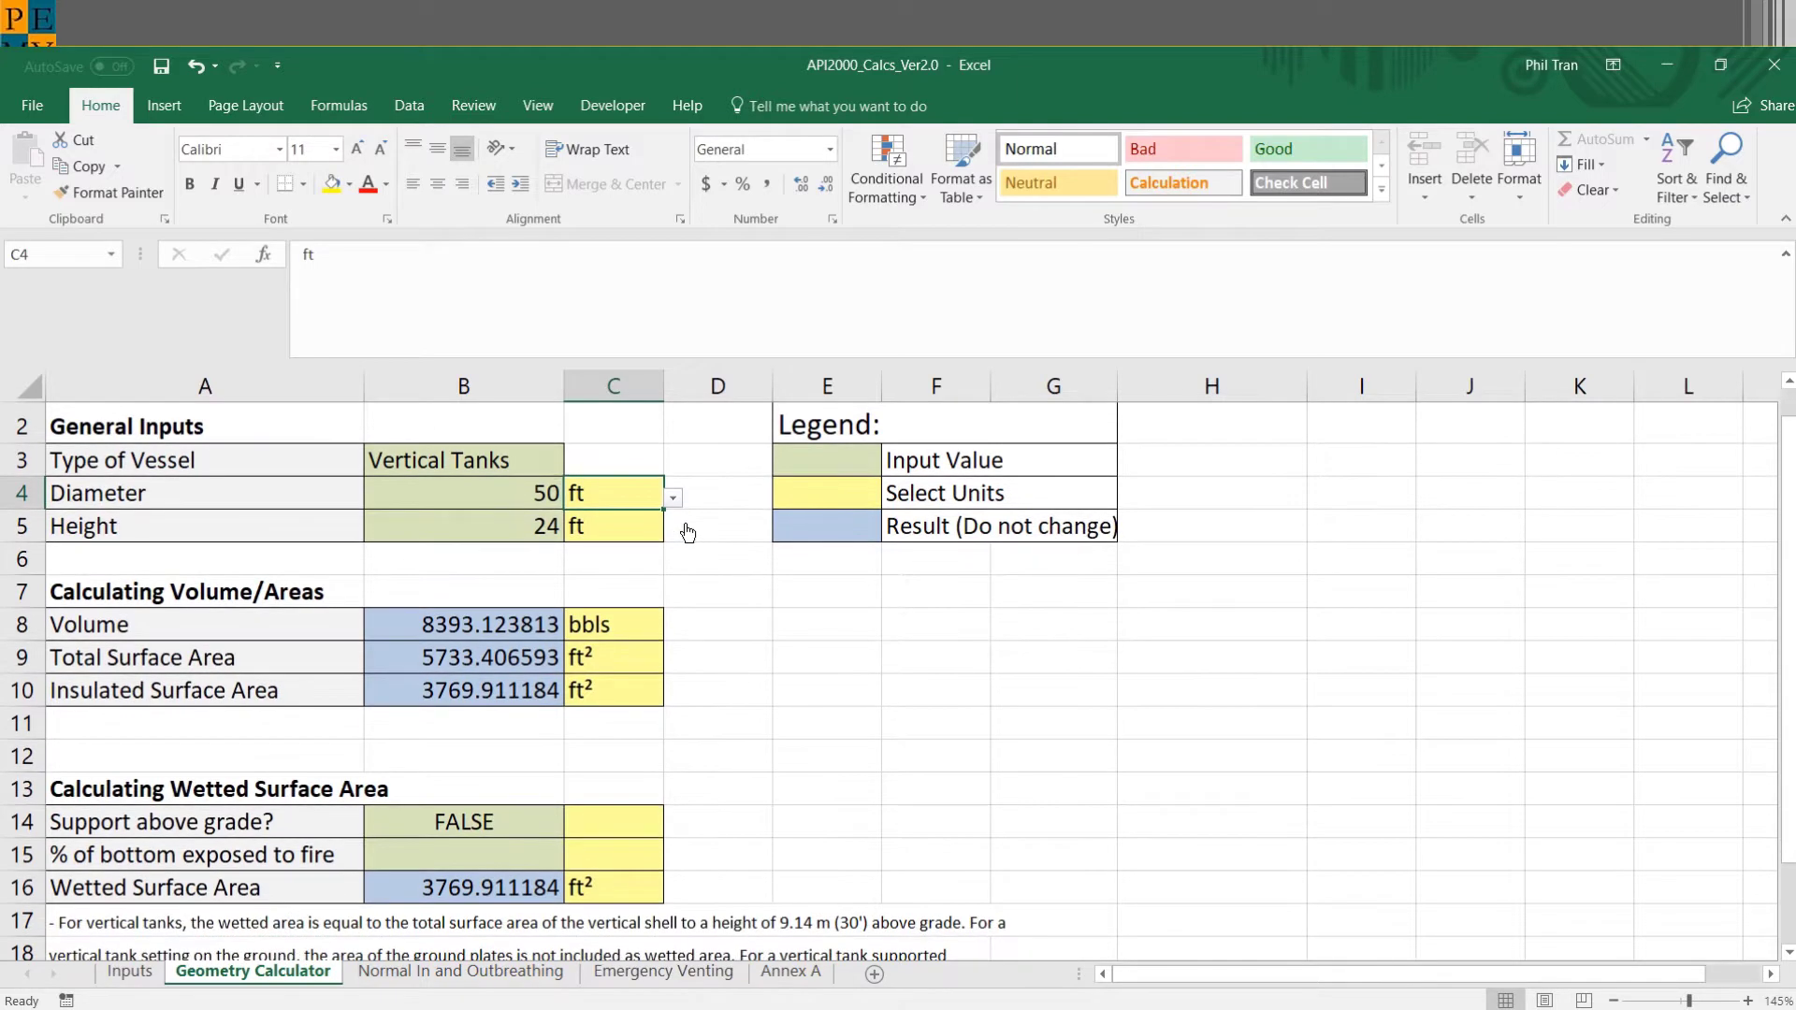
{"action": "scroll", "coordinate": [687, 532], "scroll_direction": "down", "scroll_amount": 2}
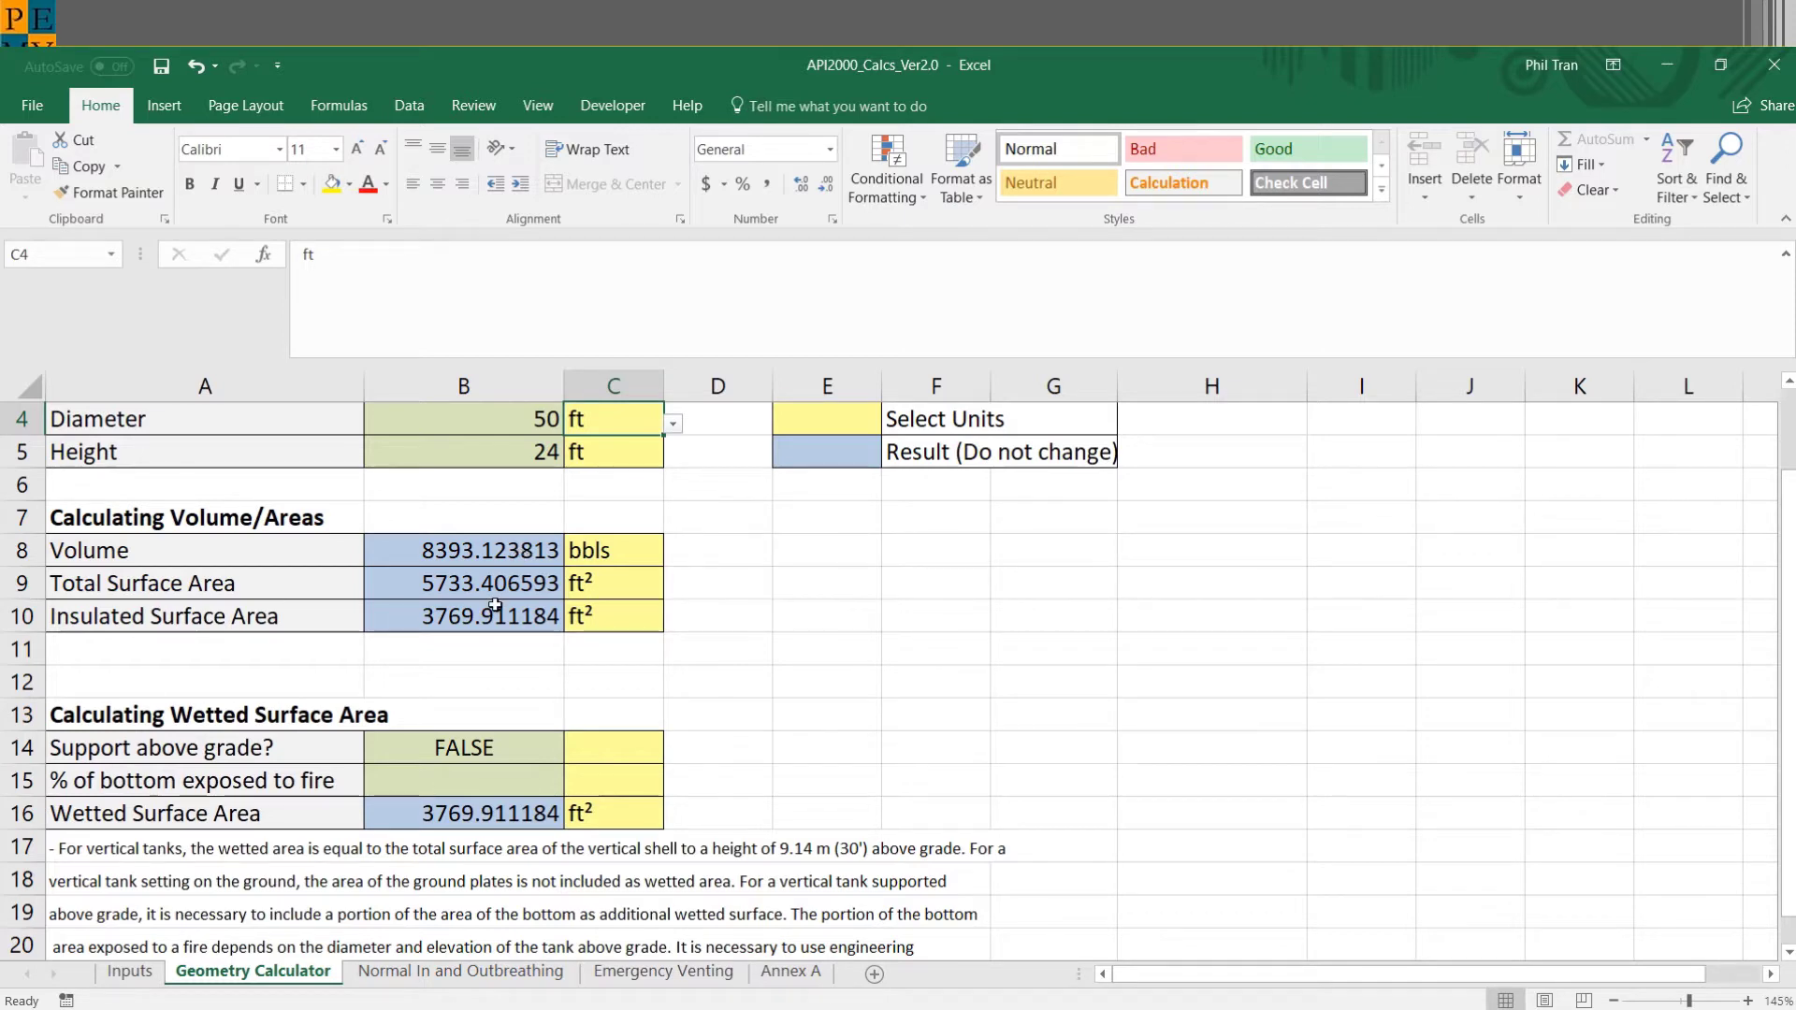
{"action": "left_click", "coordinate": [629, 550]}
{"action": "left_click", "coordinate": [673, 556]}
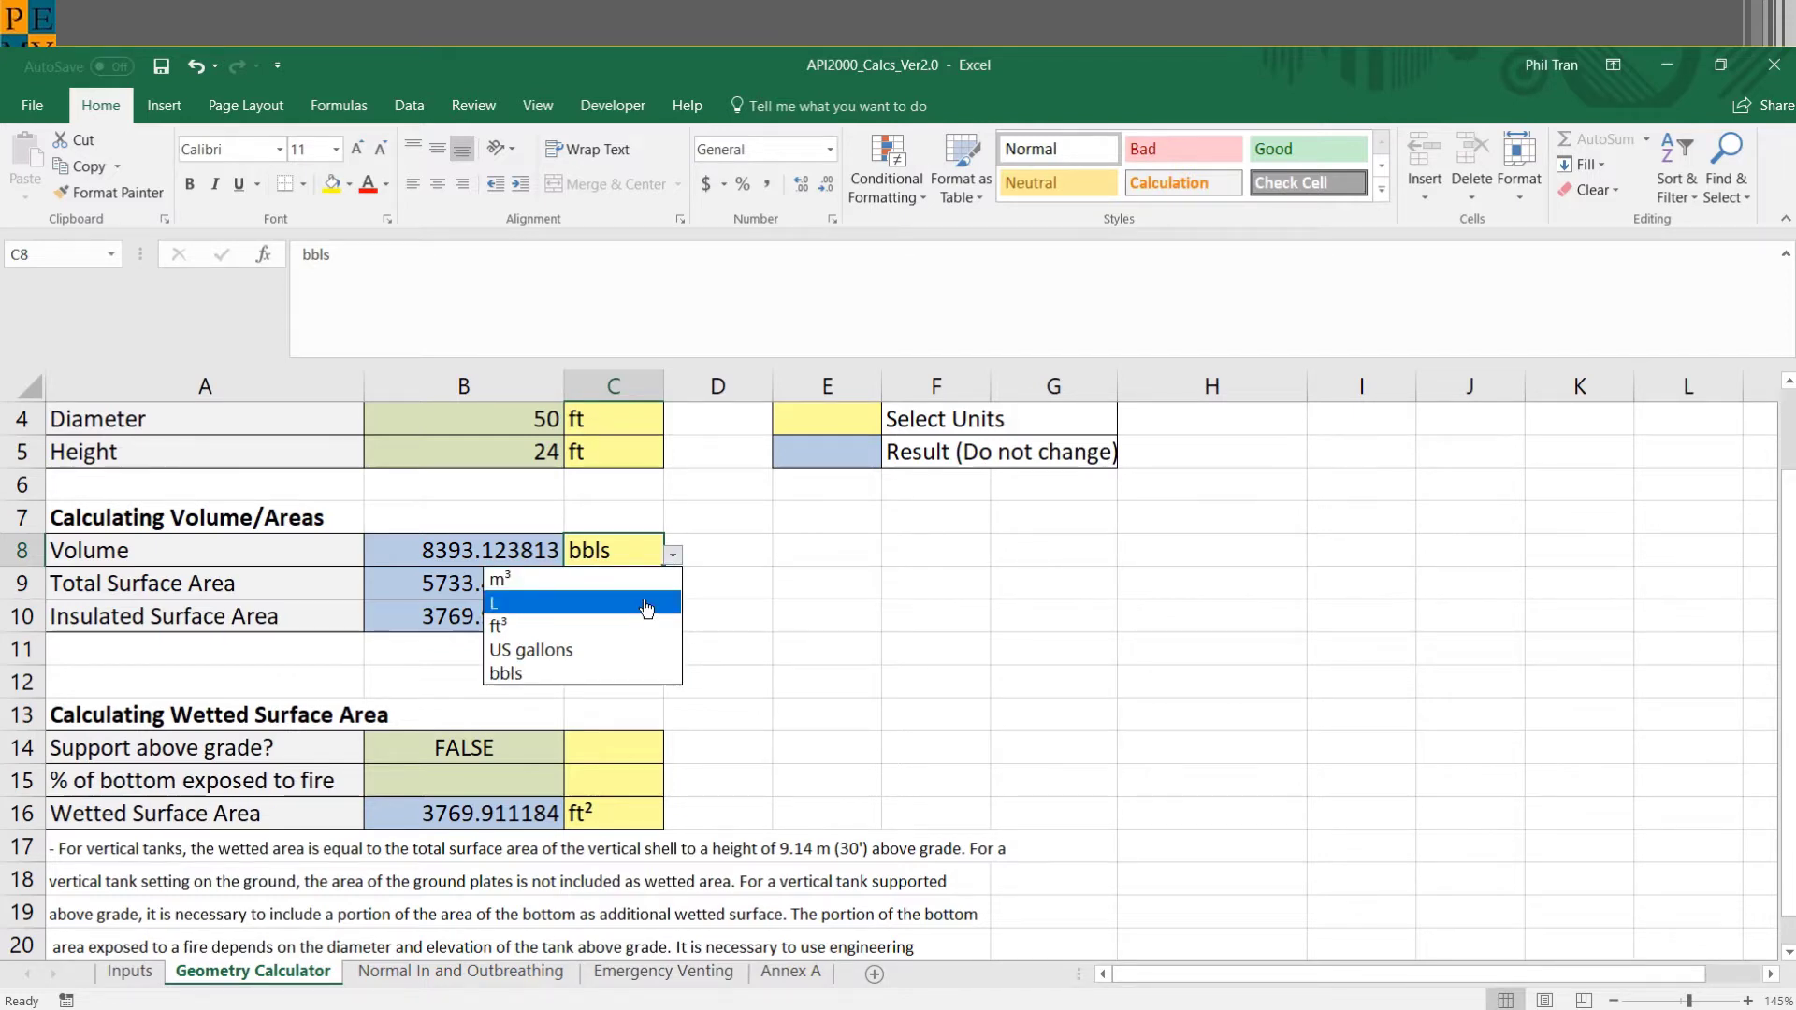
{"action": "left_click", "coordinate": [646, 580]}
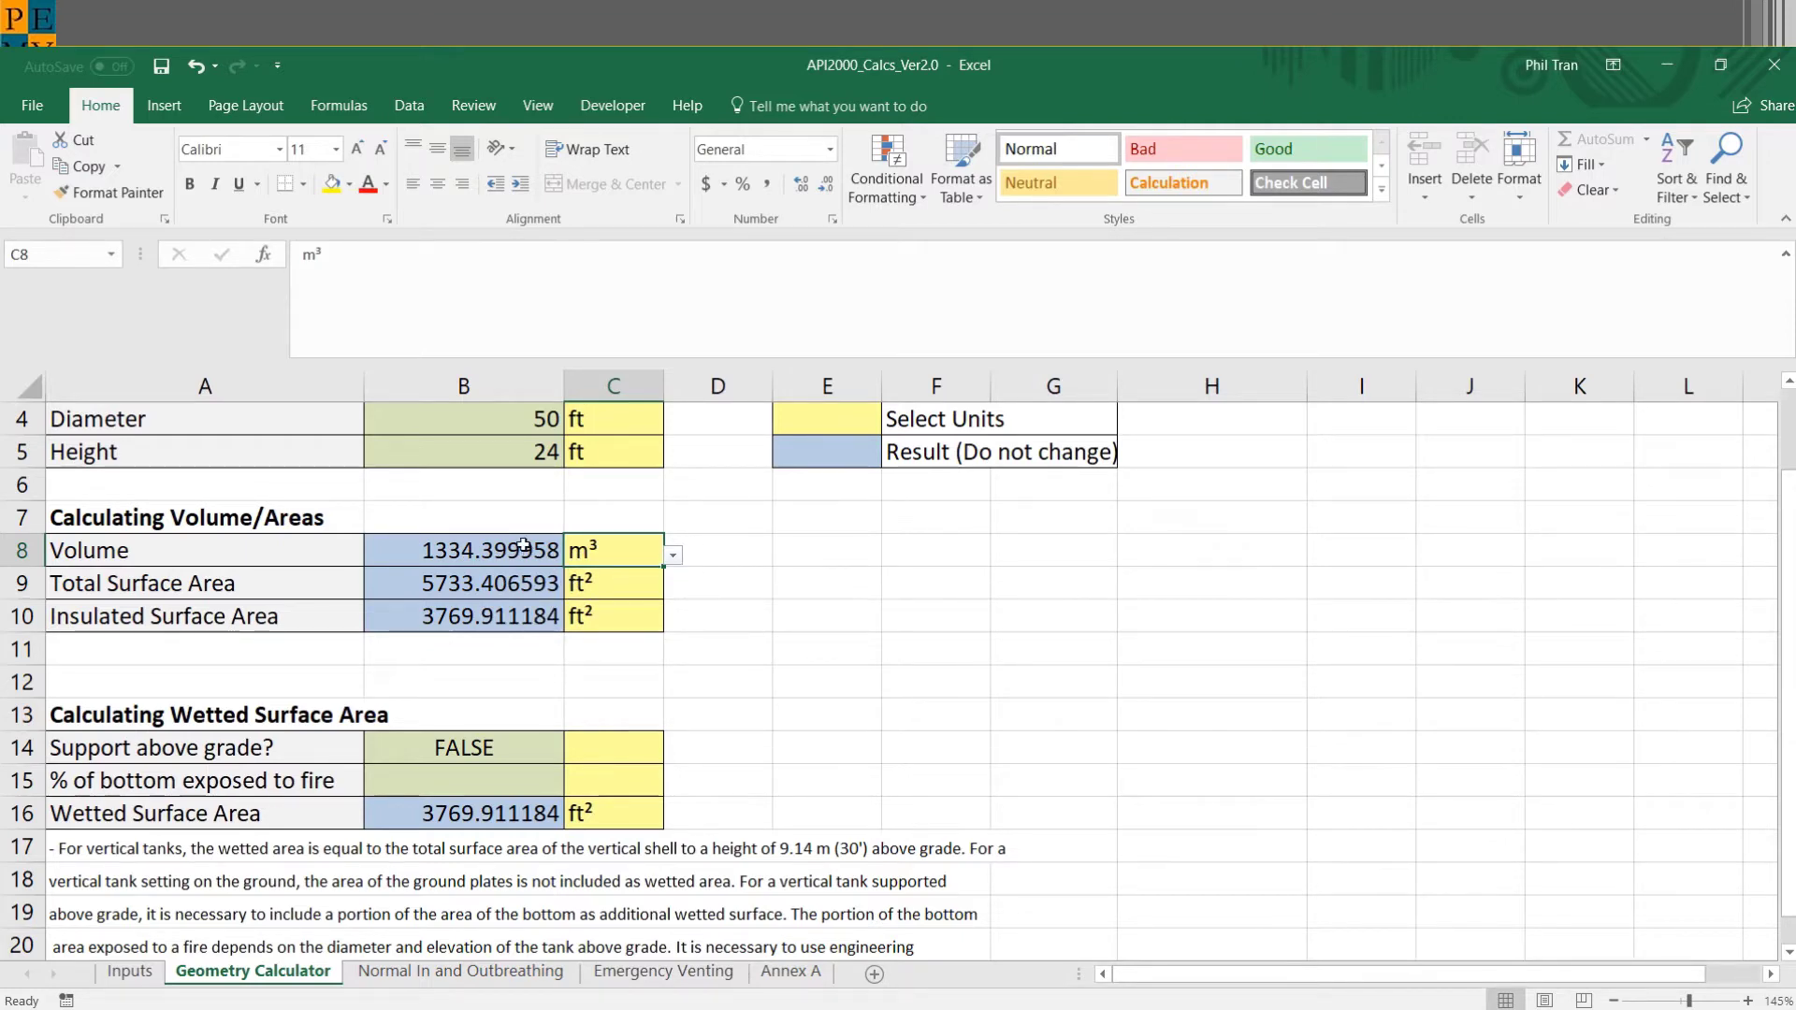
{"action": "left_click", "coordinate": [673, 555]}
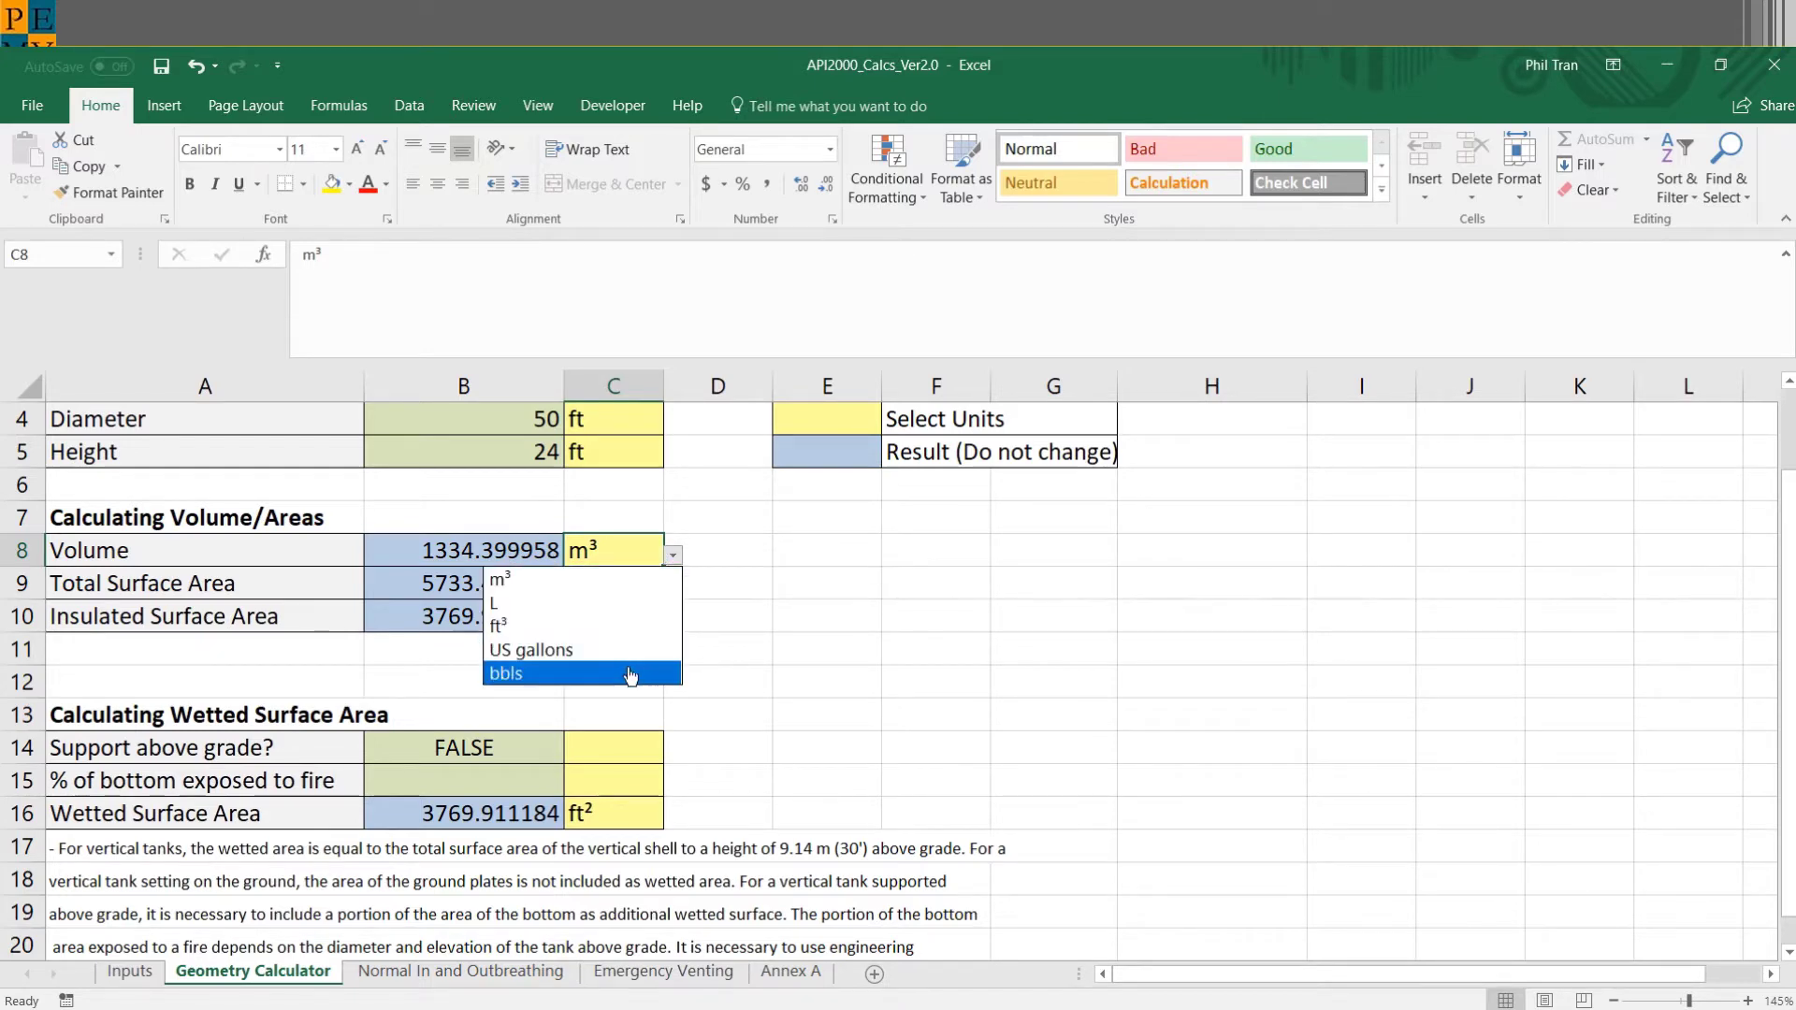
{"action": "left_click", "coordinate": [629, 673]}
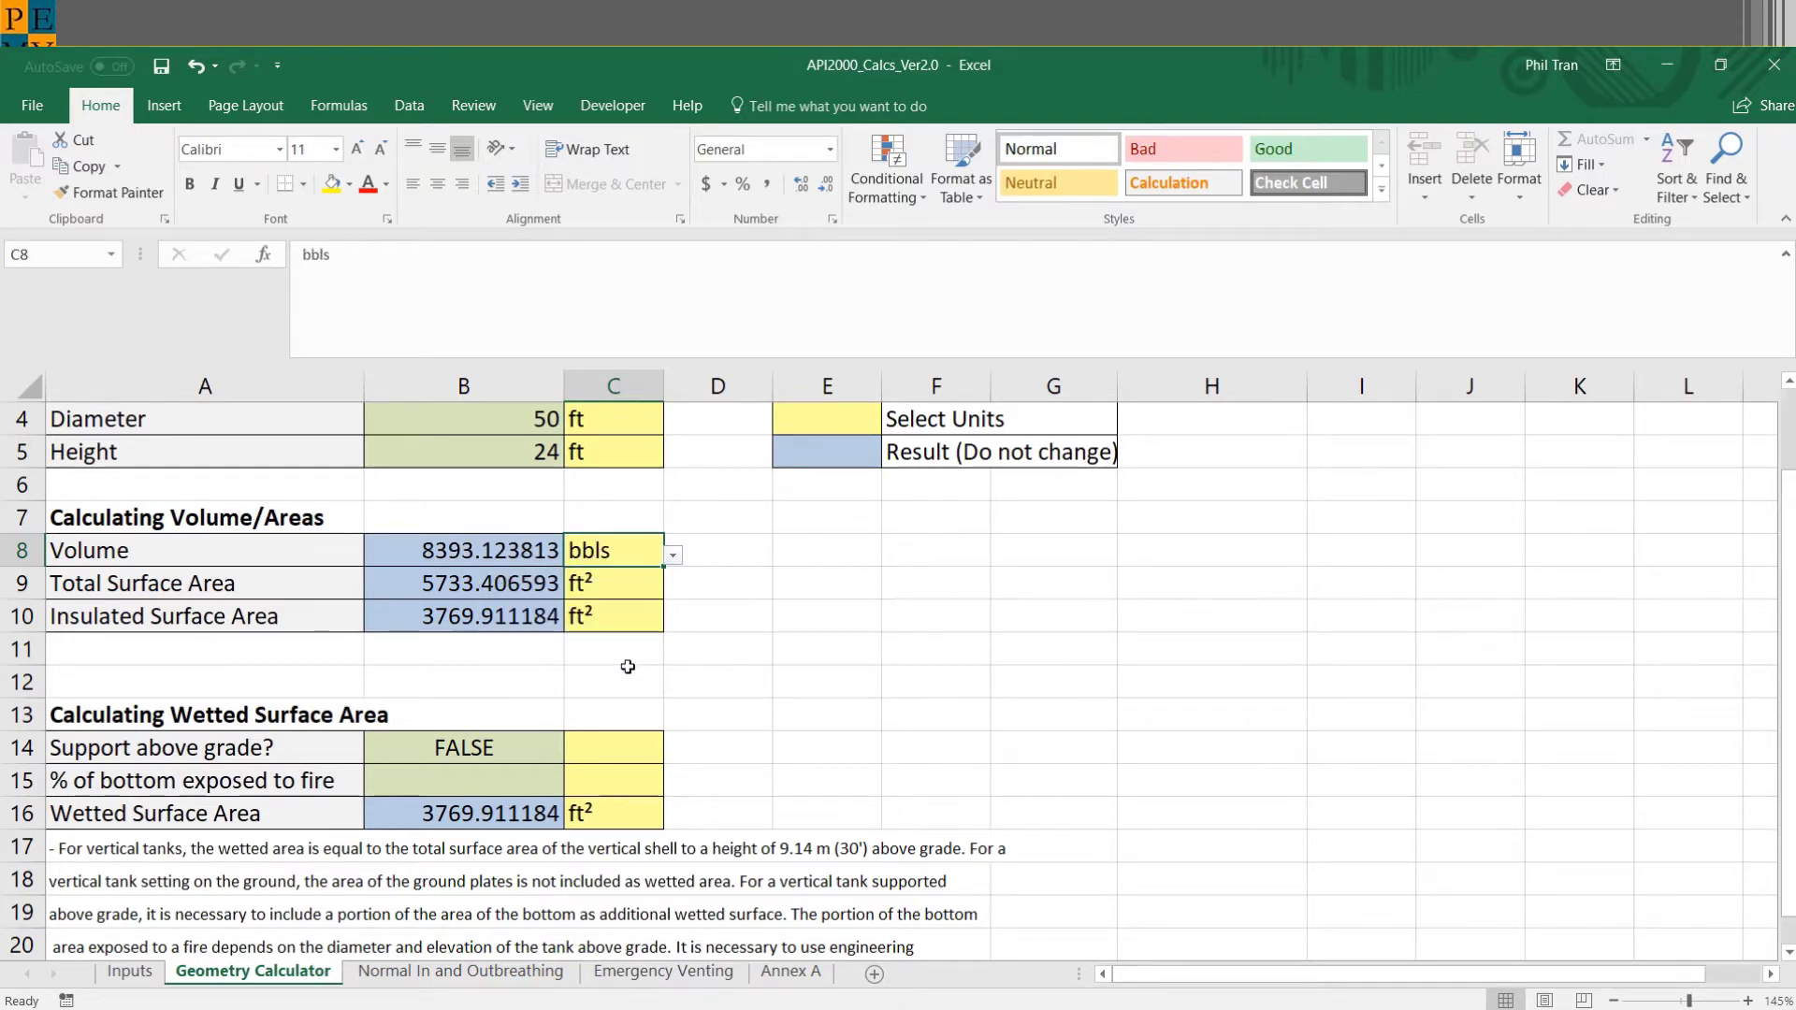
{"action": "left_click", "coordinate": [518, 620]}
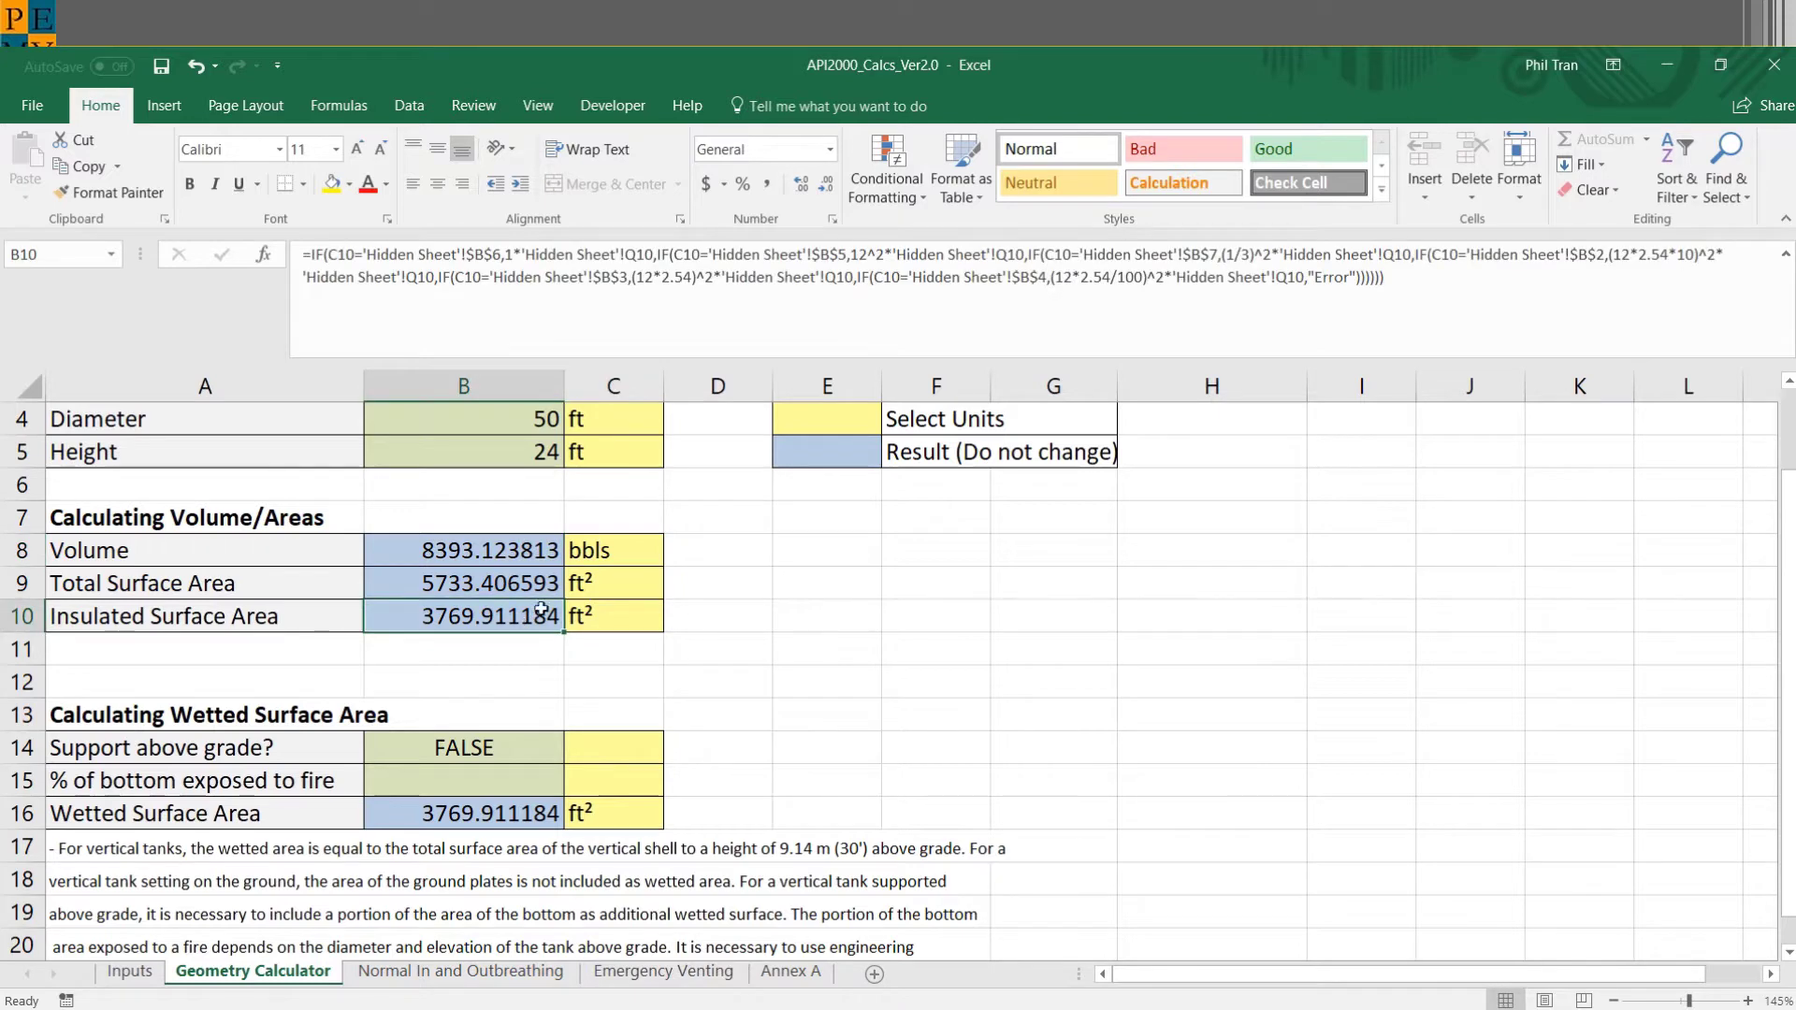
{"action": "left_click", "coordinate": [777, 614]}
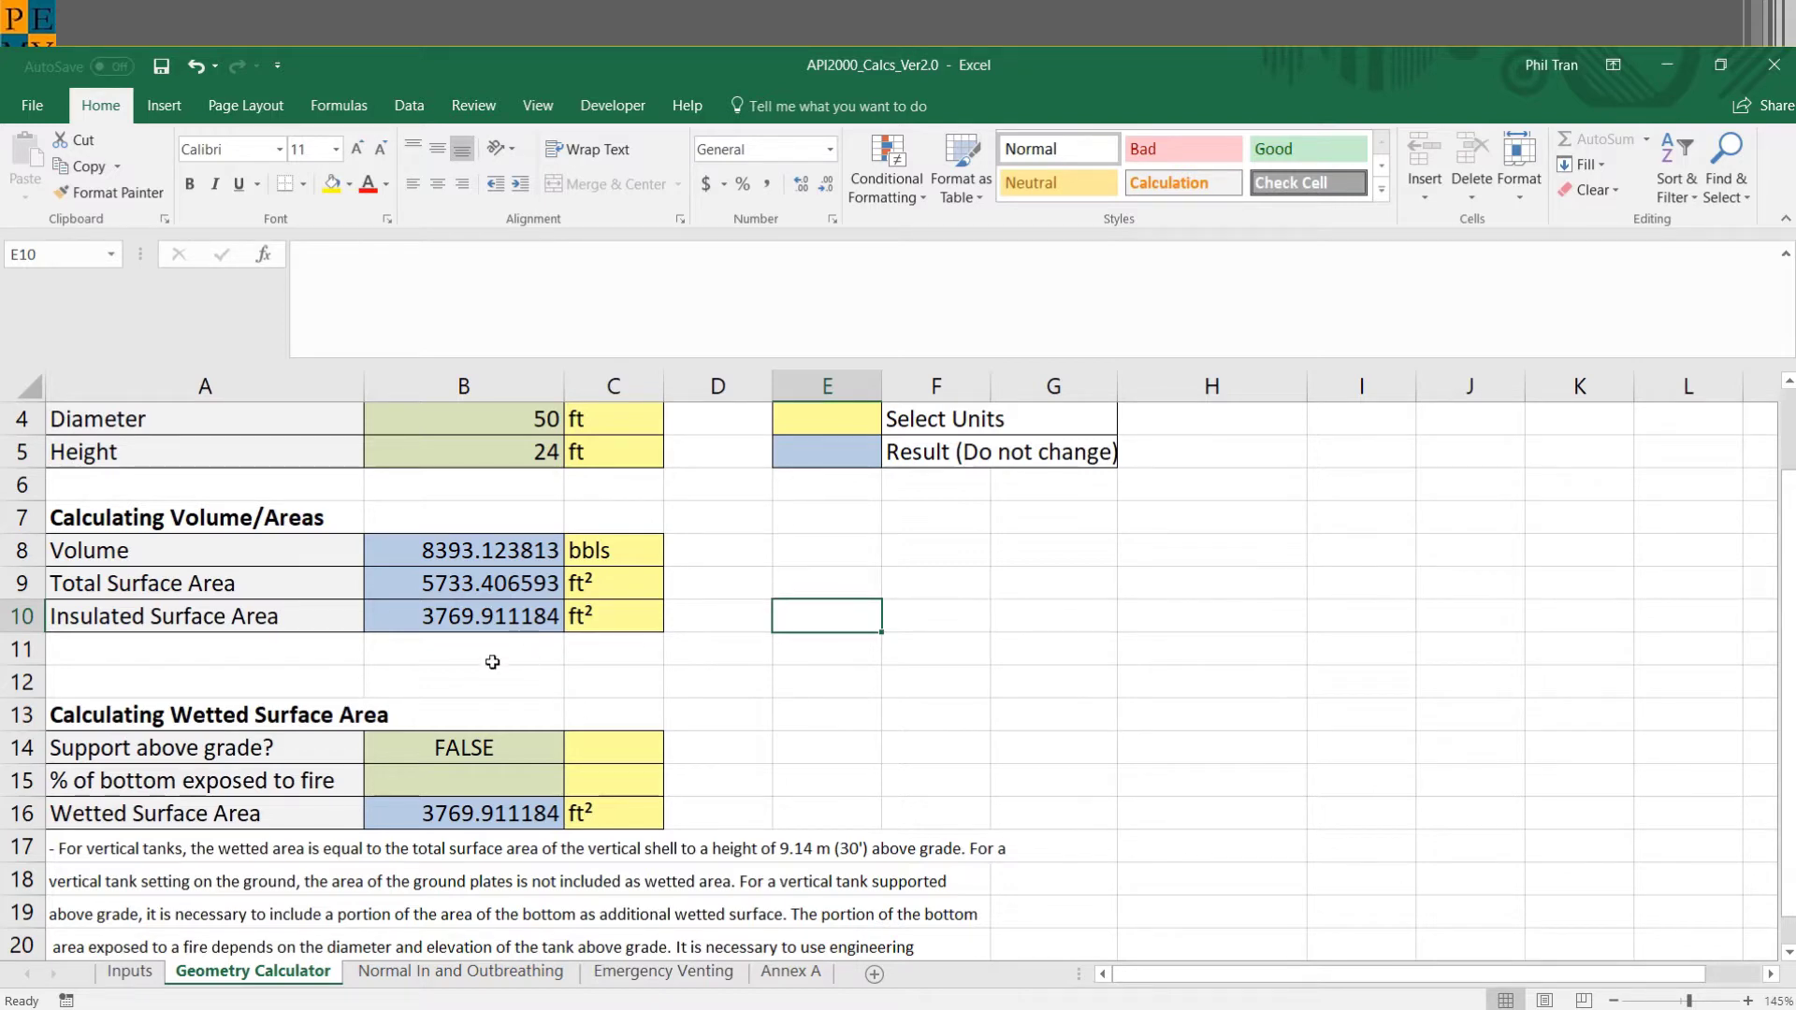
- On the Inputs sheet, set the max incoming and max outgoing delivery rates to 200 BPH each
{"action": "left_click", "coordinate": [141, 971]}
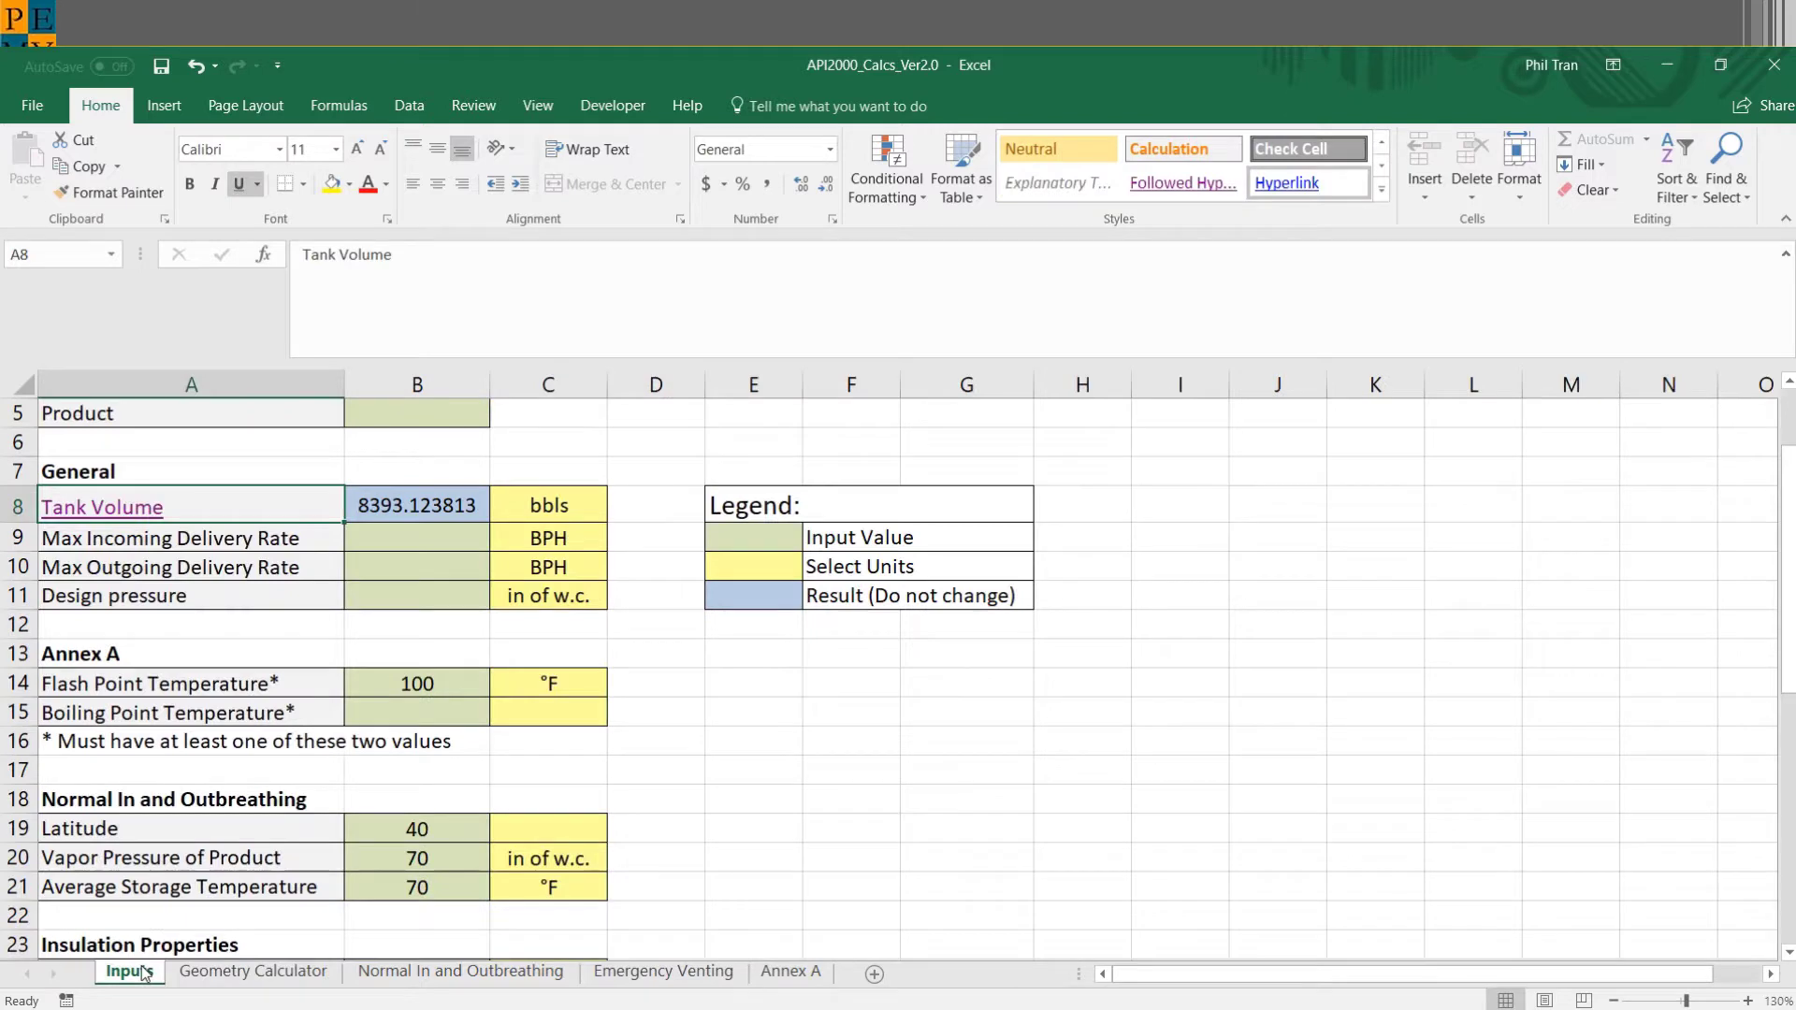
{"action": "left_click", "coordinate": [405, 536]}
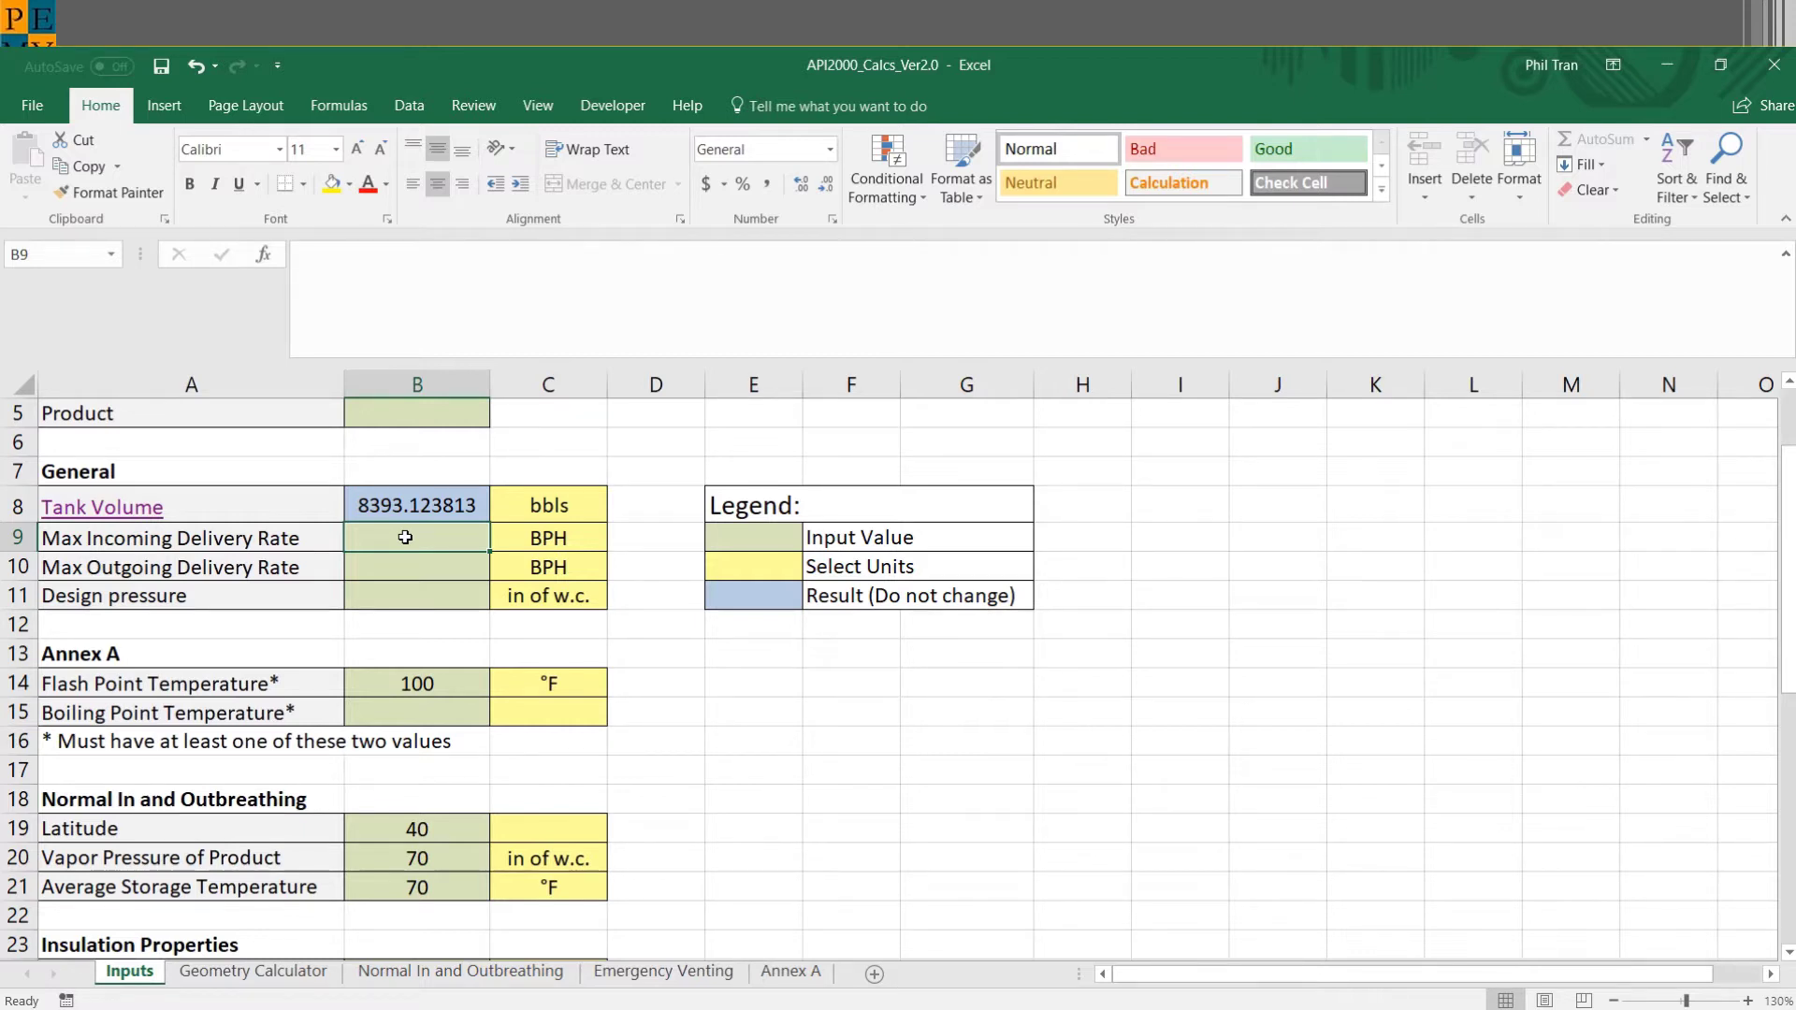
{"action": "key", "text": "Return"}
{"action": "left_click", "coordinate": [405, 538]}
{"action": "type", "text": "200"}
{"action": "key", "text": "Return"}
{"action": "type", "text": "200"}
{"action": "key", "text": "Return"}
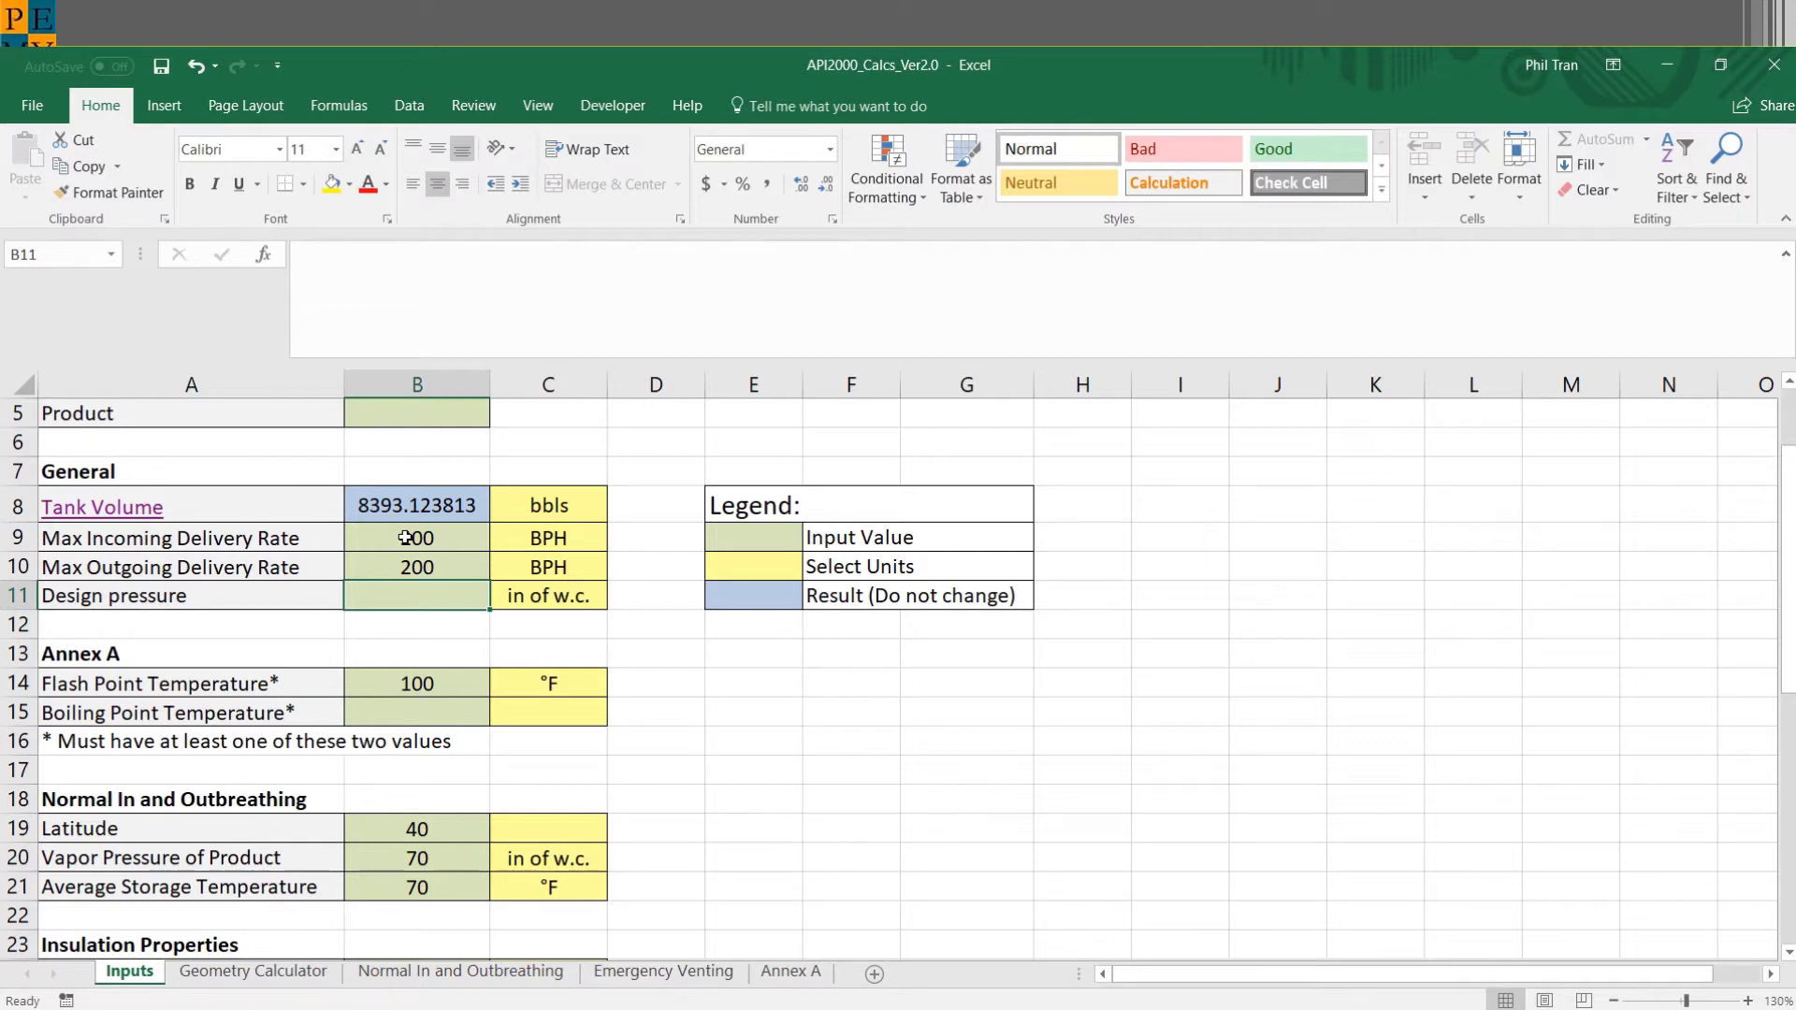
- Set the design pressure in the General section to 1 in of w.c
{"action": "type", "text": "1"}
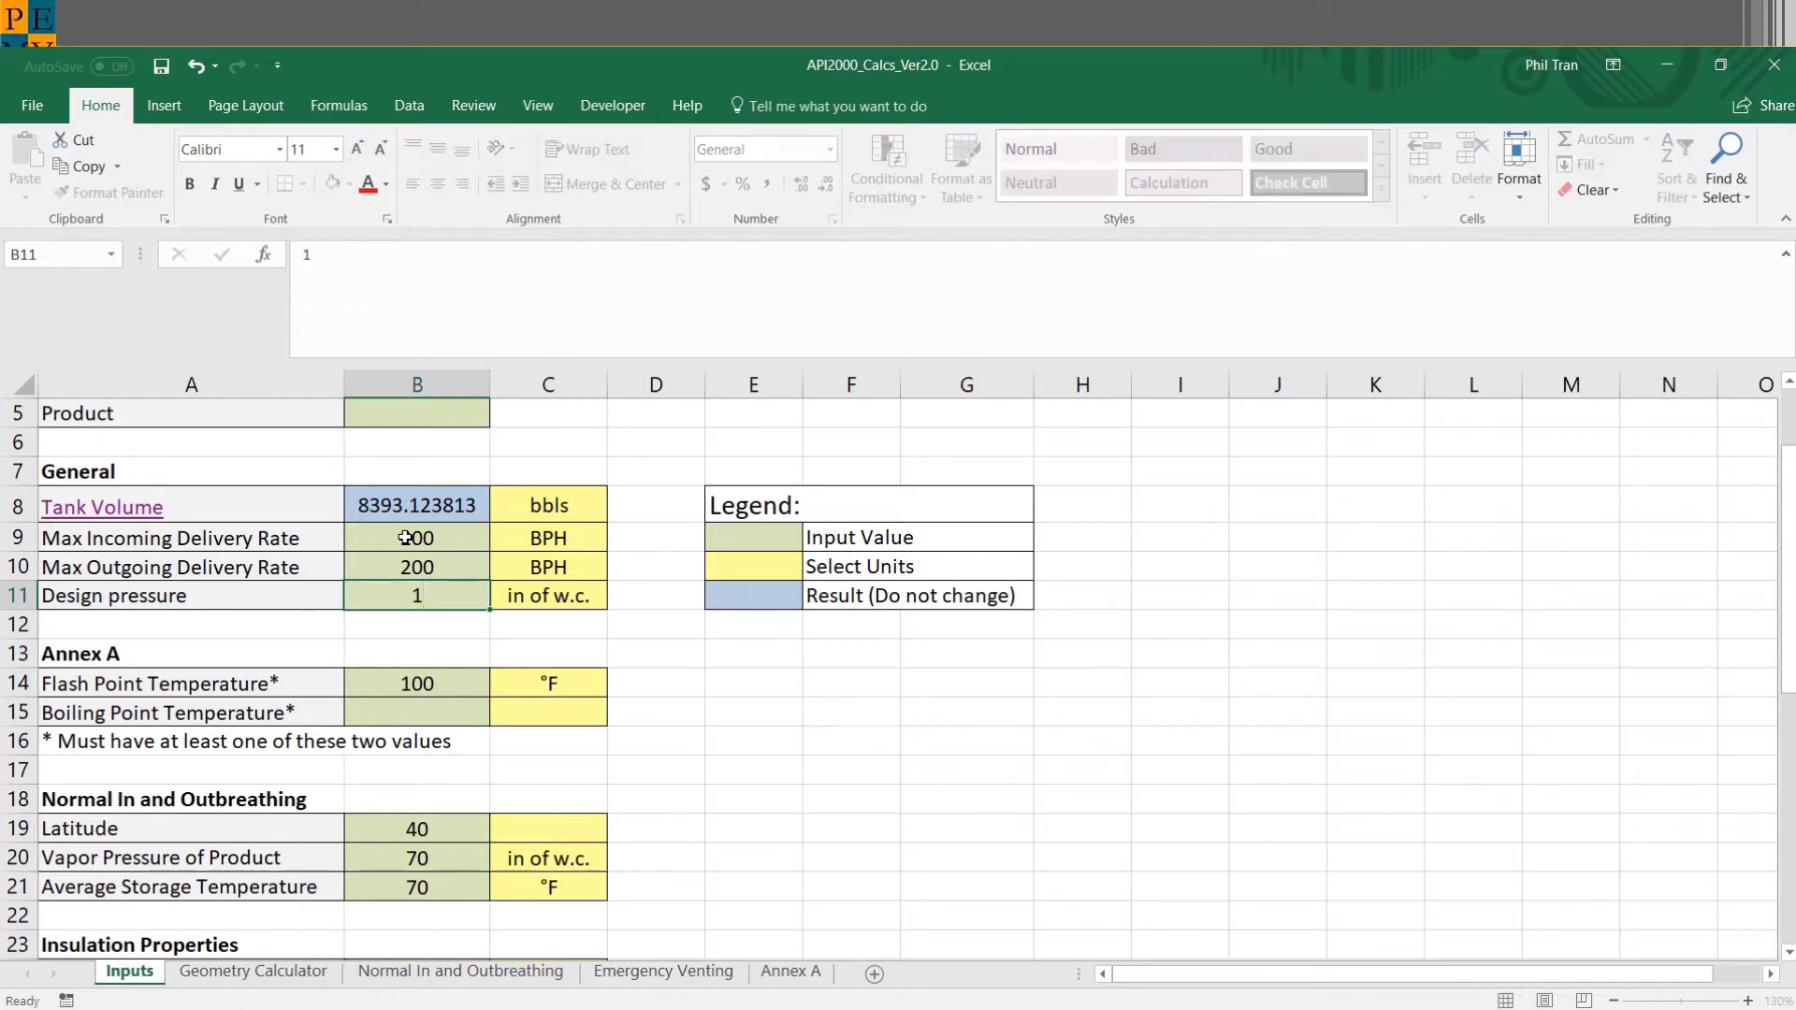
{"action": "key", "text": "Tab"}
{"action": "key", "text": "Left"}
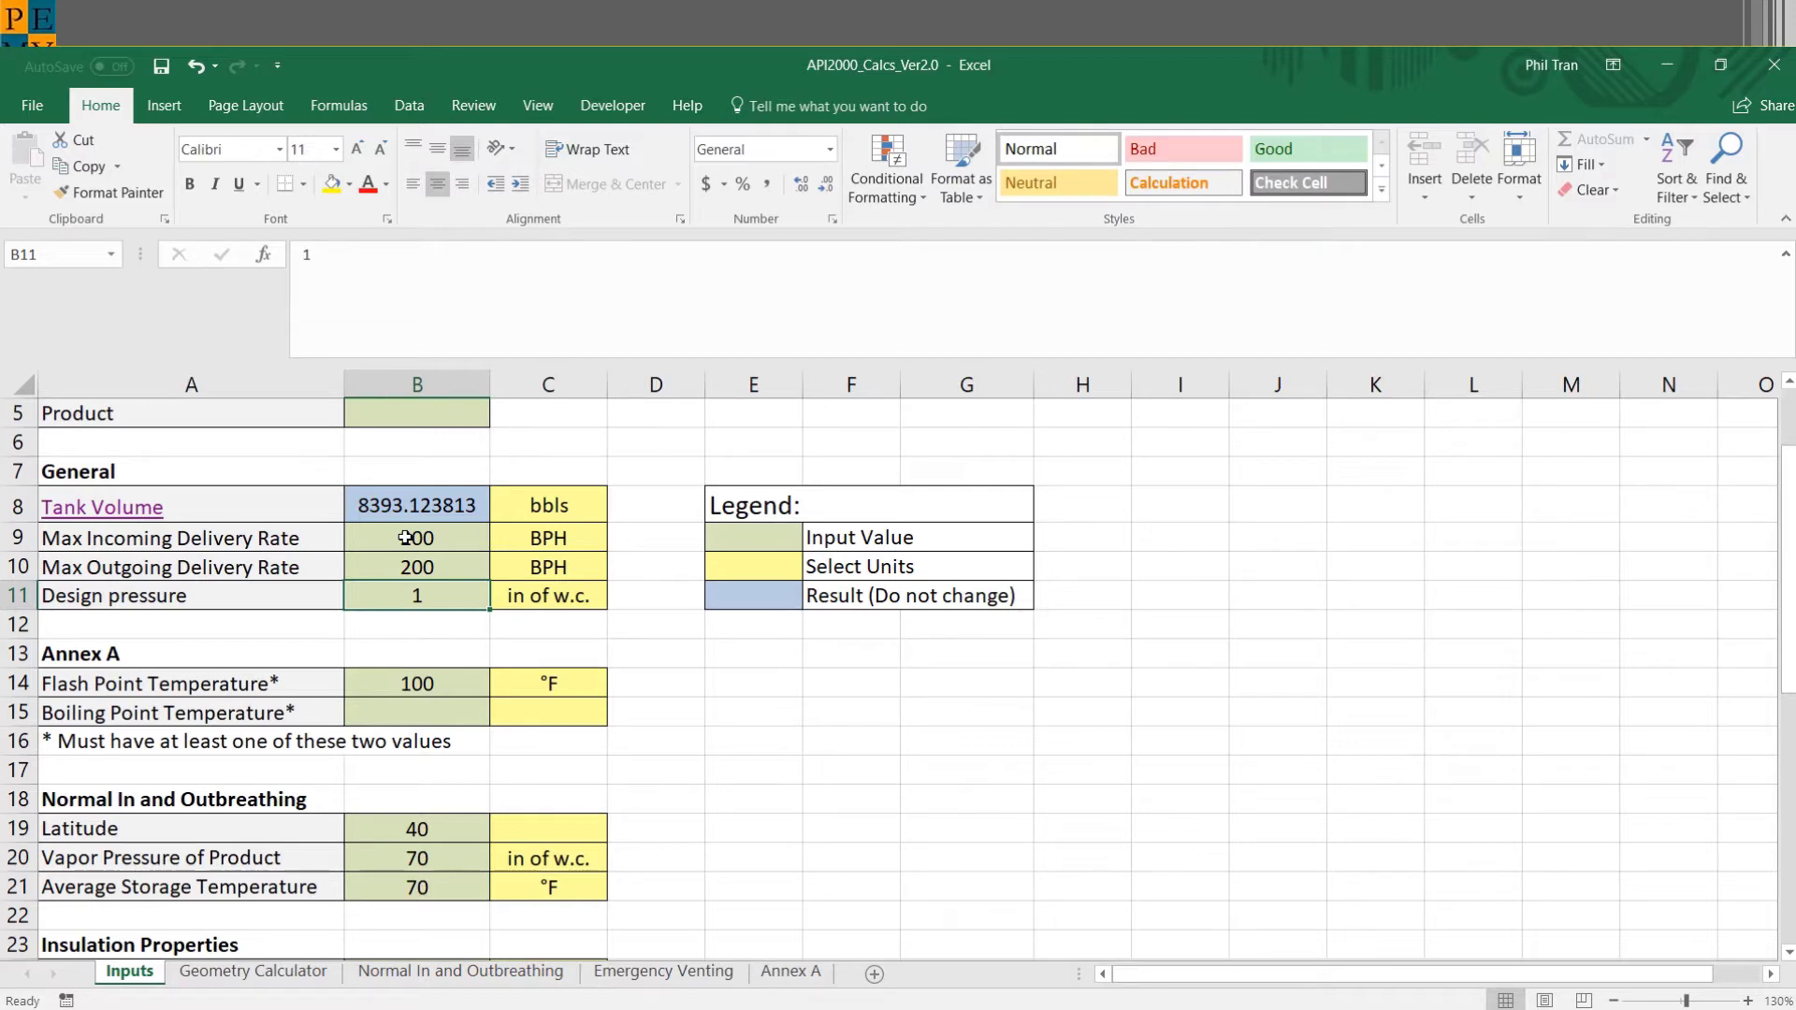
{"action": "scroll", "coordinate": [405, 538], "scroll_direction": "down", "scroll_amount": 1}
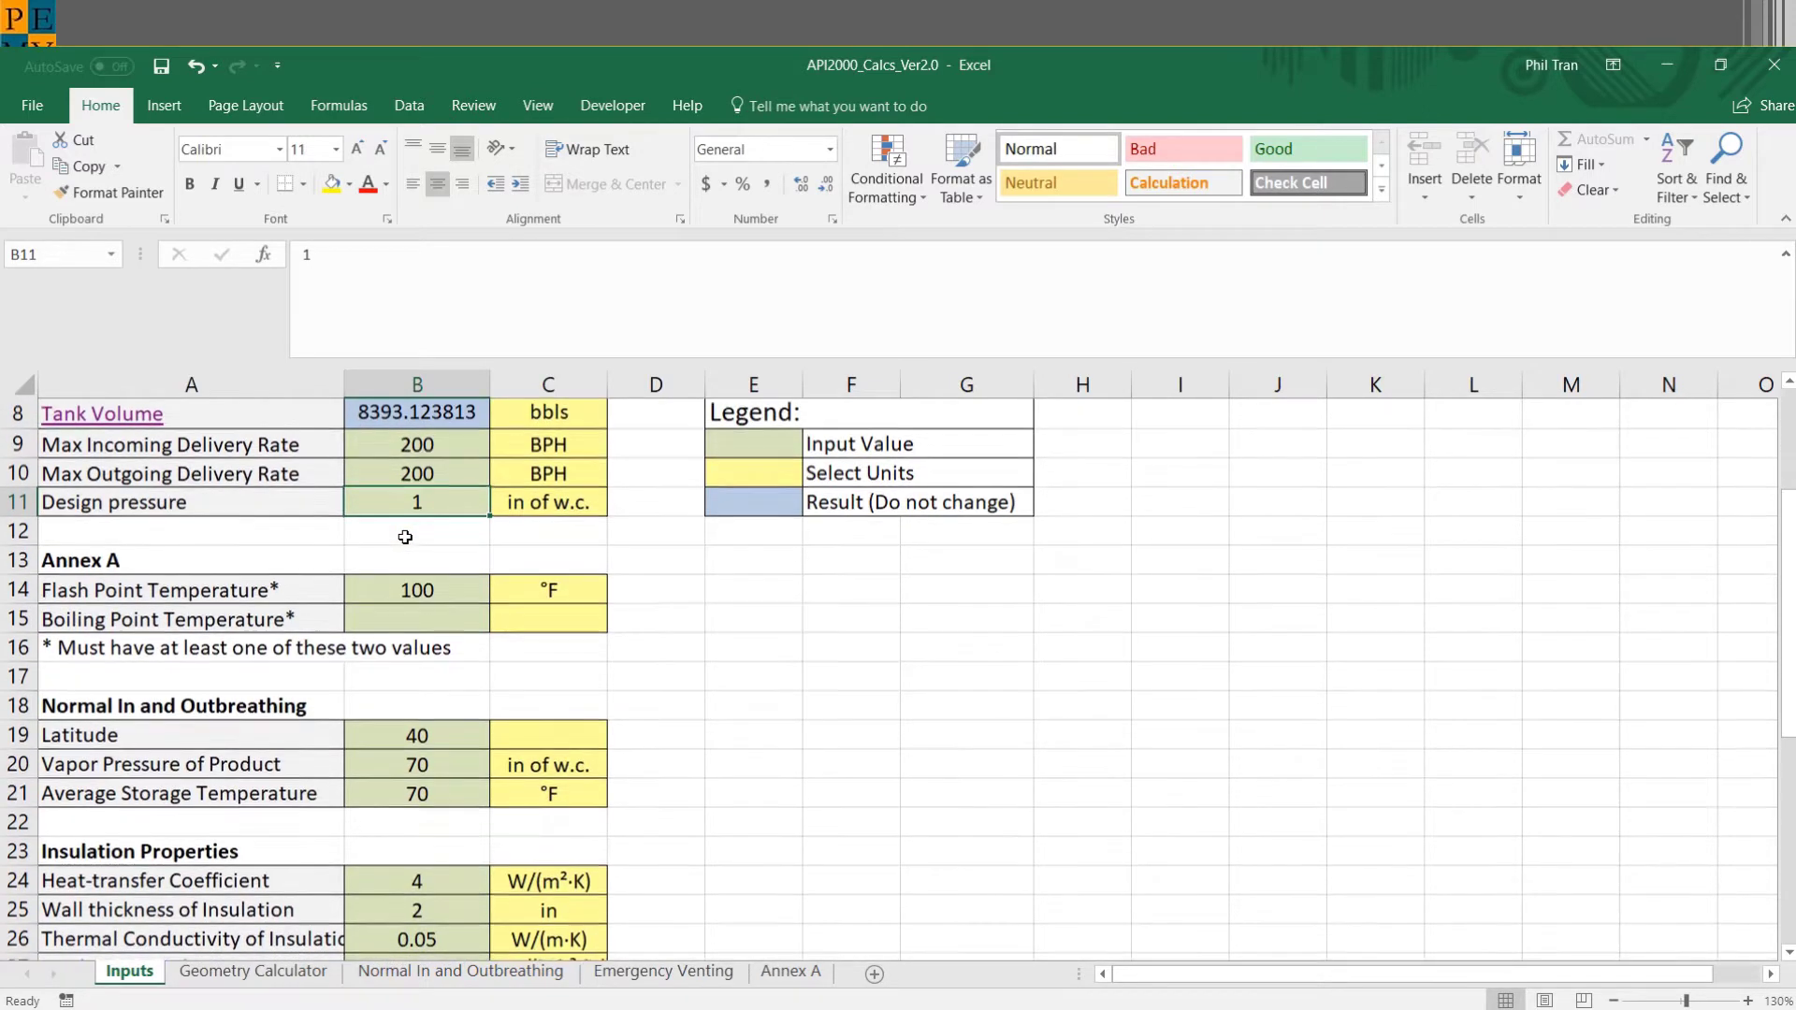
{"action": "scroll", "coordinate": [405, 537], "scroll_direction": "down", "scroll_amount": 1}
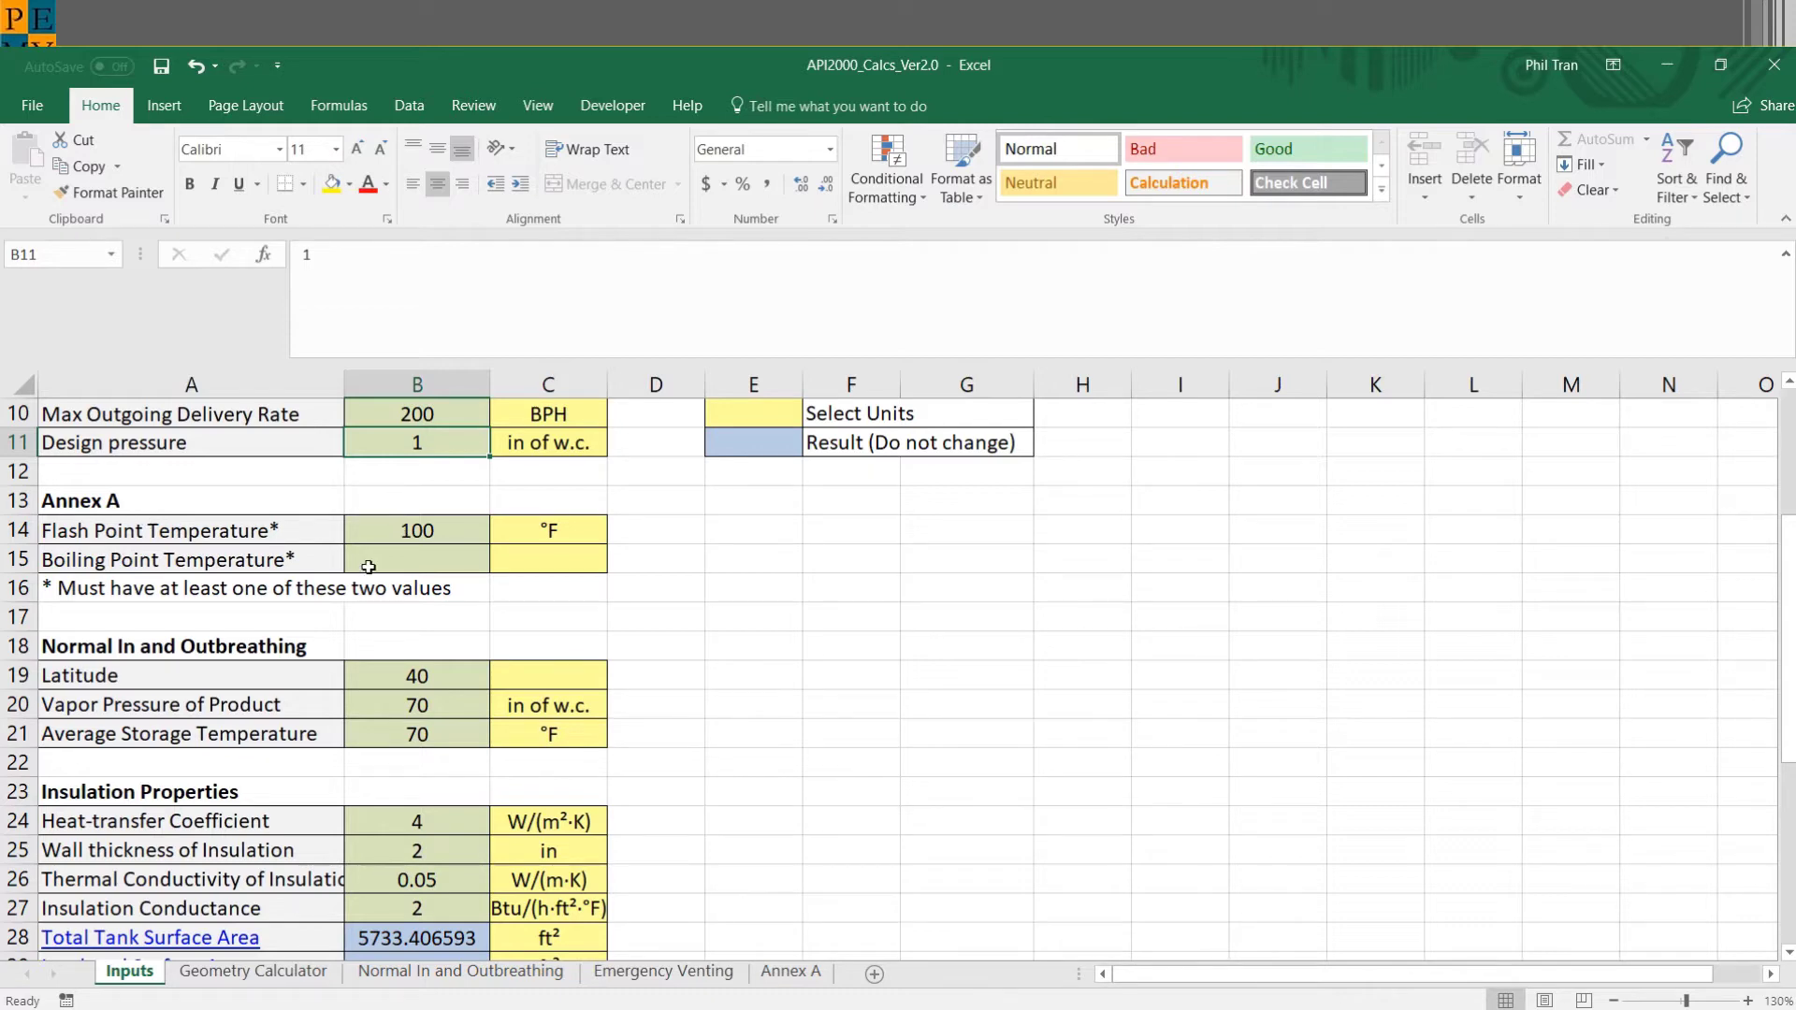
- Review the input sections down the Inputs sheet and check the Annex A flash point and boiling point temperature entries
{"action": "scroll", "coordinate": [368, 567], "scroll_direction": "down", "scroll_amount": 4}
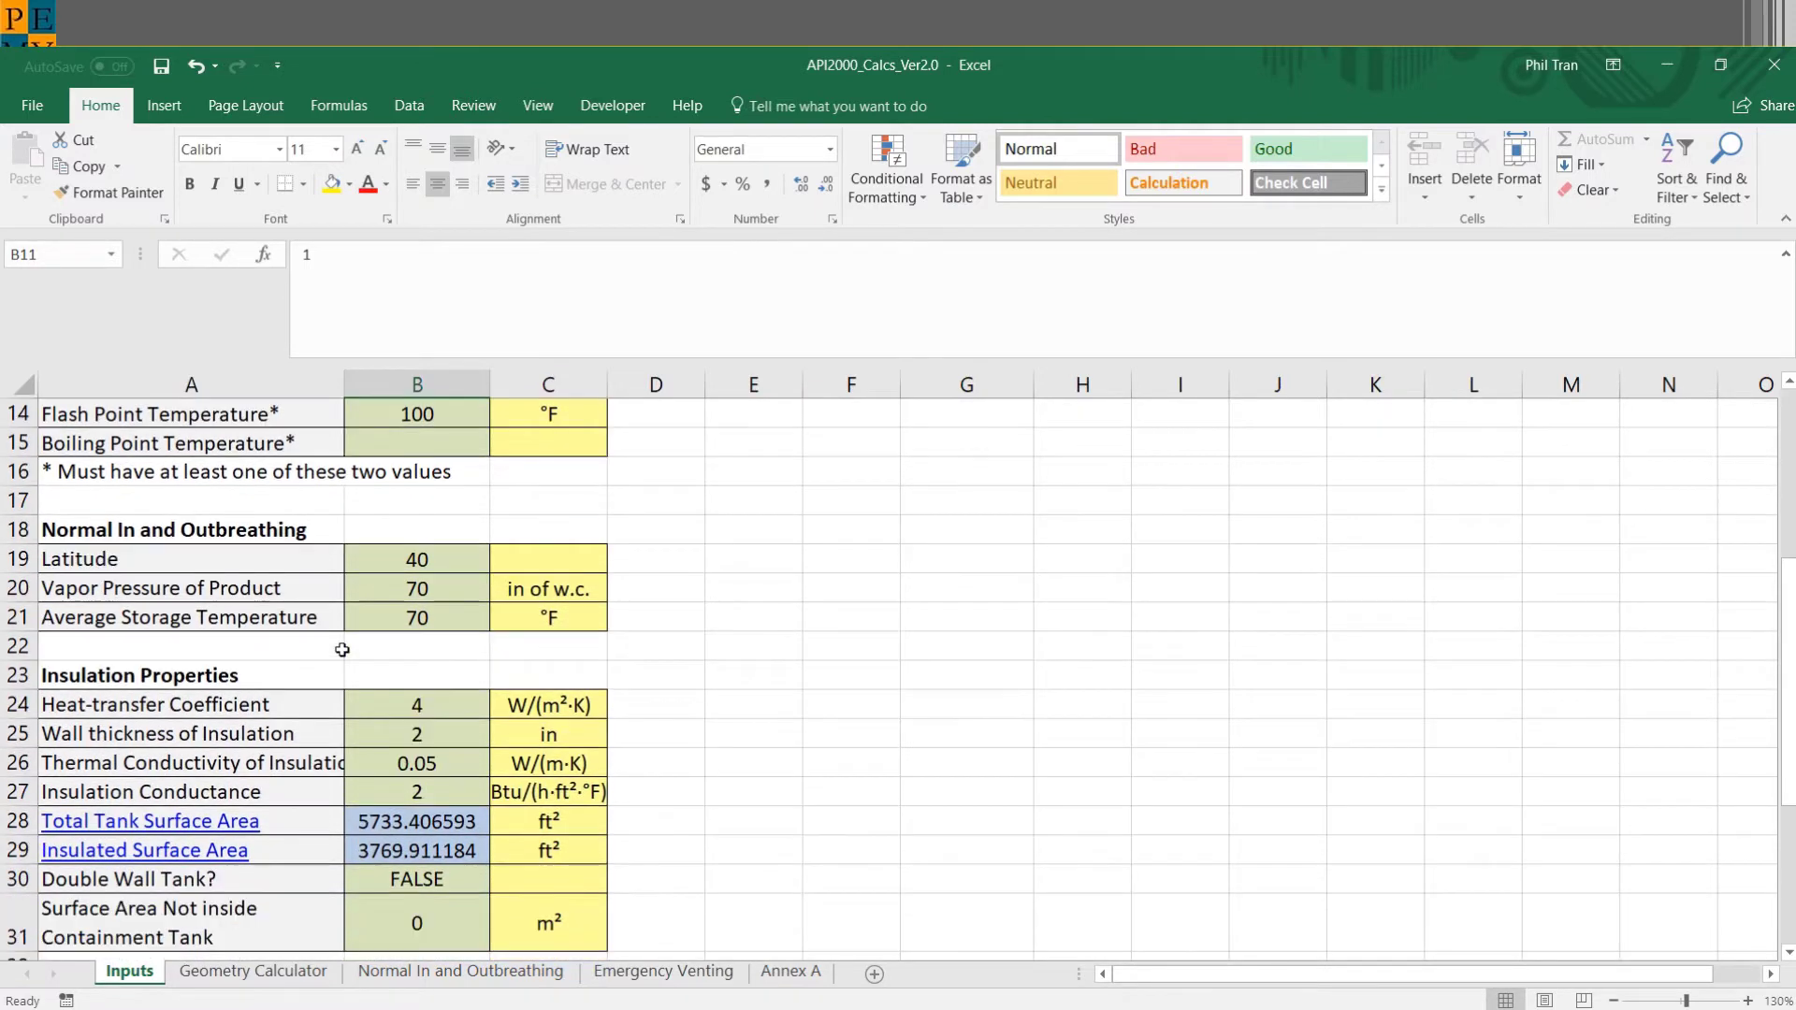
{"action": "scroll", "coordinate": [341, 649], "scroll_direction": "down", "scroll_amount": 2}
{"action": "scroll", "coordinate": [342, 797], "scroll_direction": "up", "scroll_amount": 2}
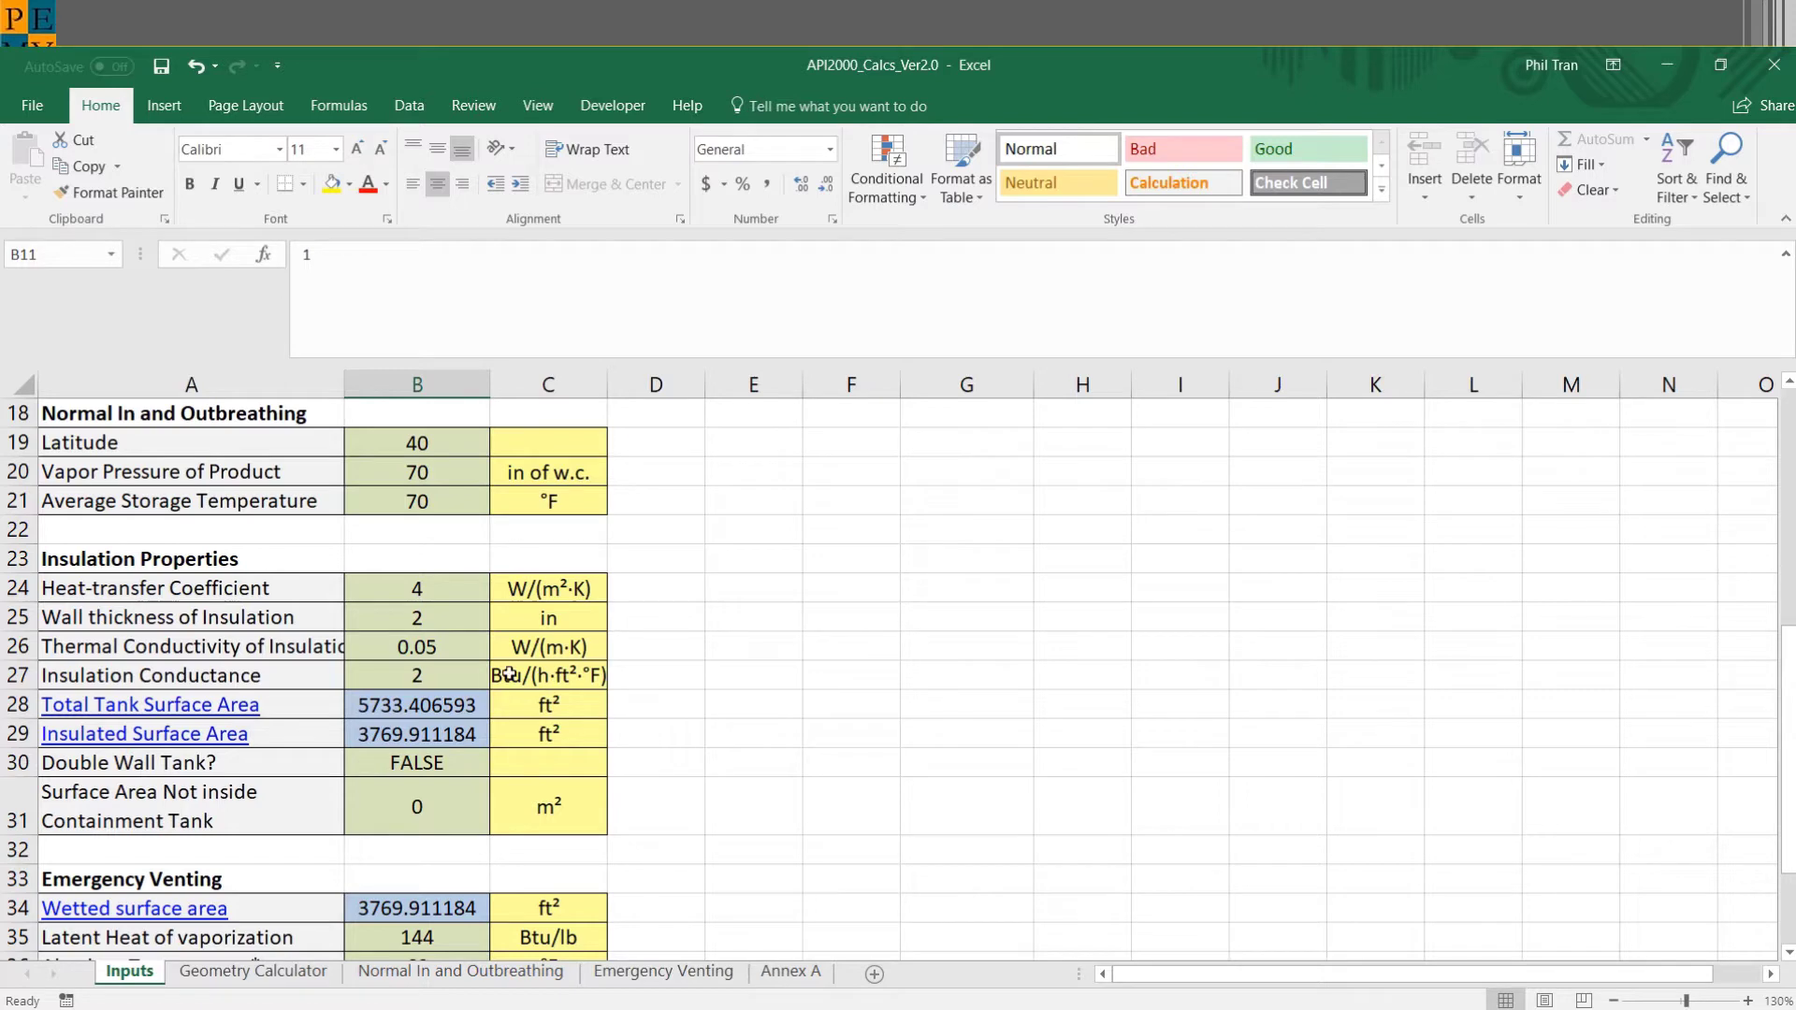
{"action": "scroll", "coordinate": [420, 675], "scroll_direction": "up", "scroll_amount": 4}
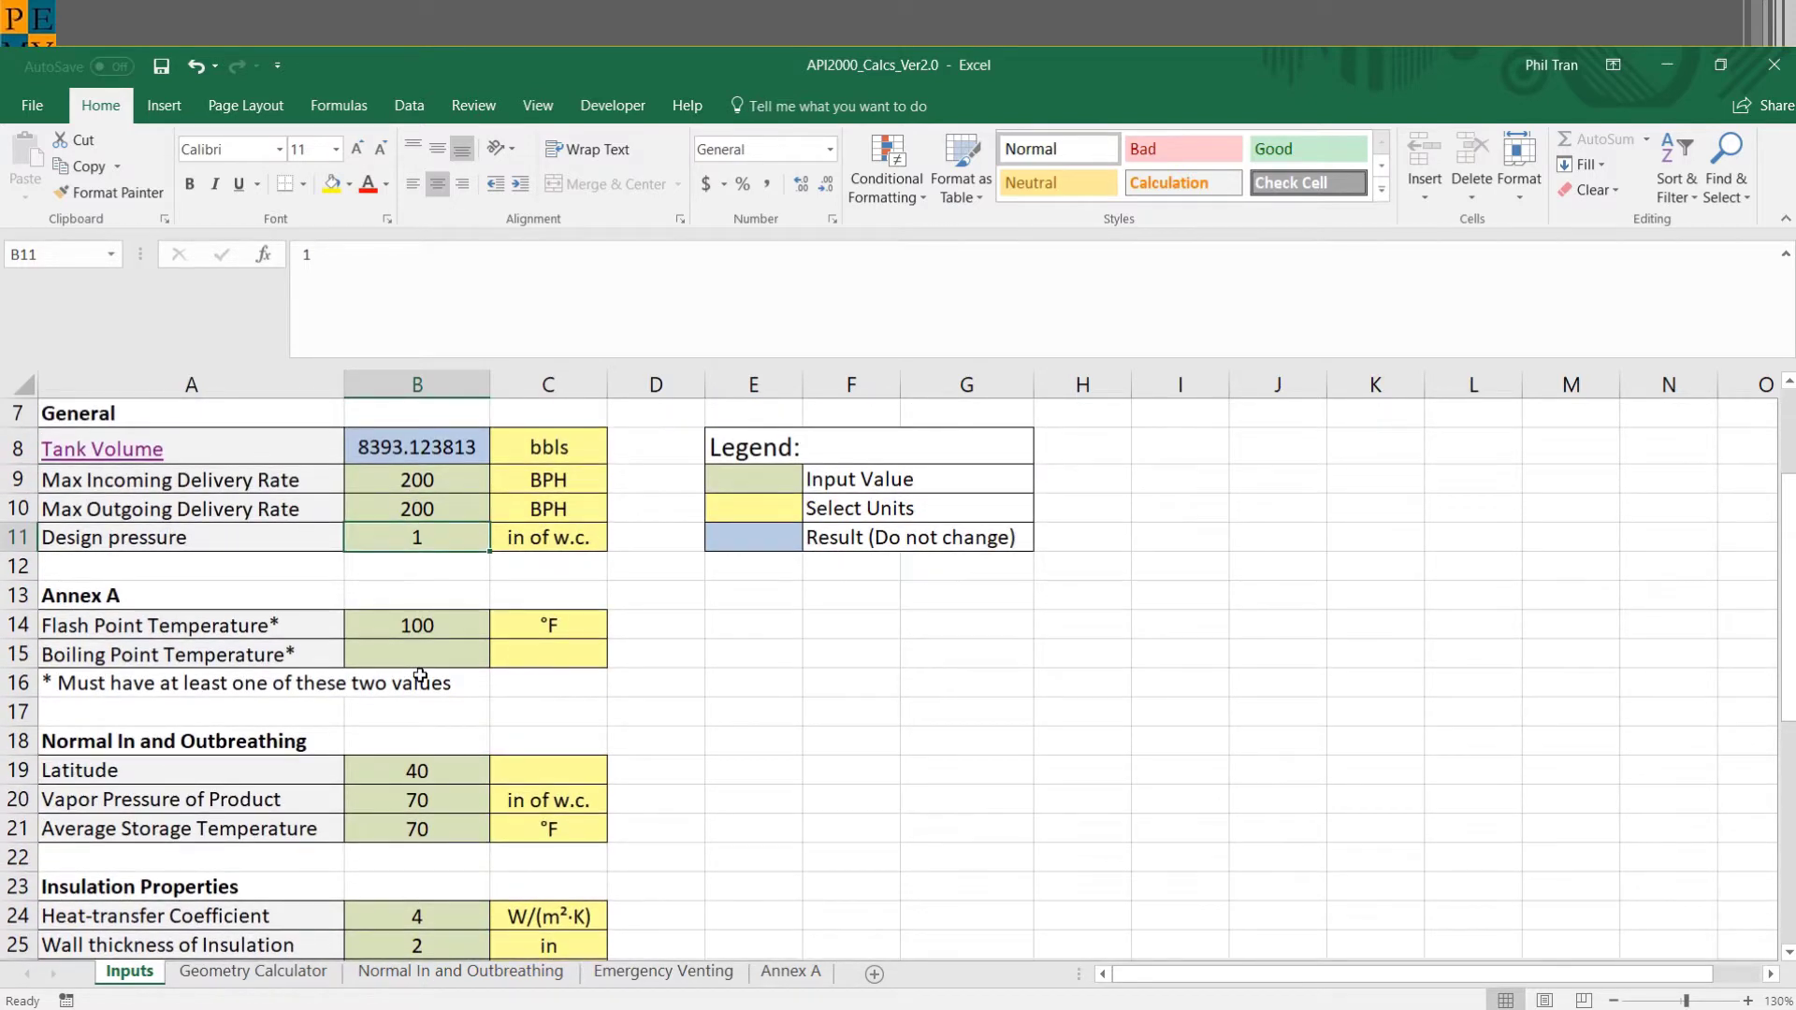
{"action": "scroll", "coordinate": [420, 674], "scroll_direction": "down", "scroll_amount": 1}
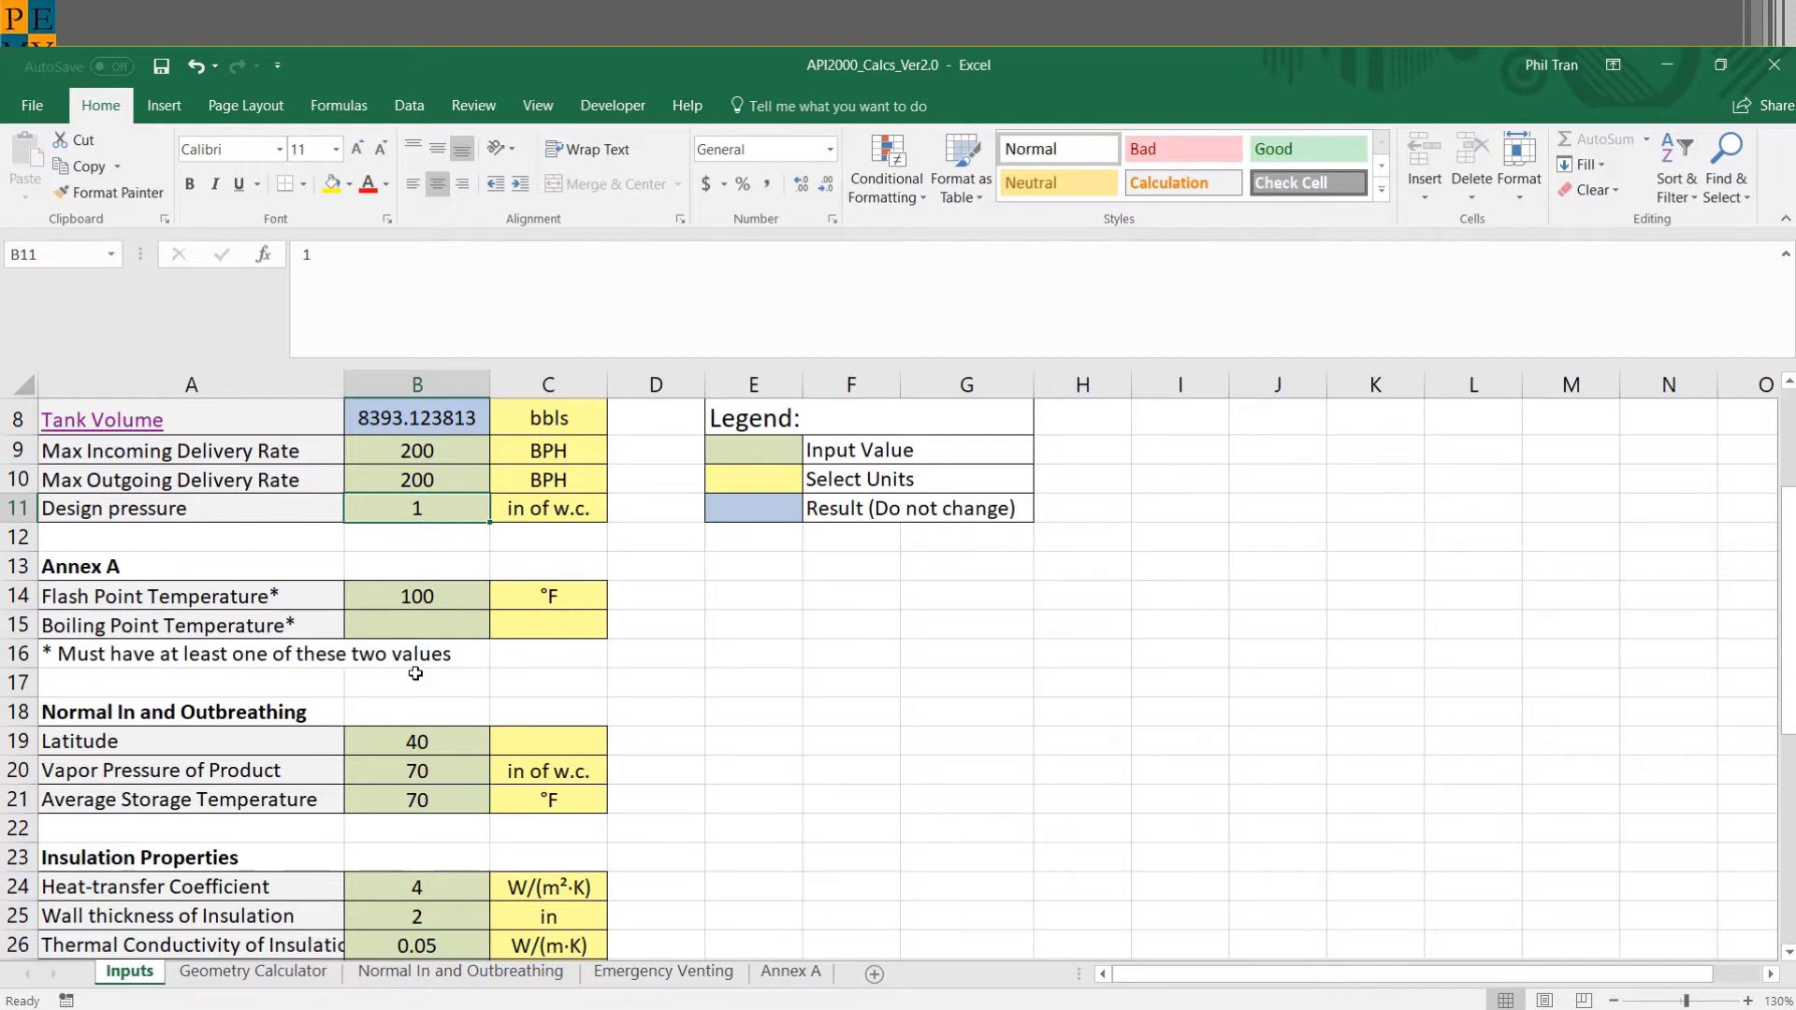
{"action": "left_click", "coordinate": [417, 623]}
{"action": "key", "text": "Up"}
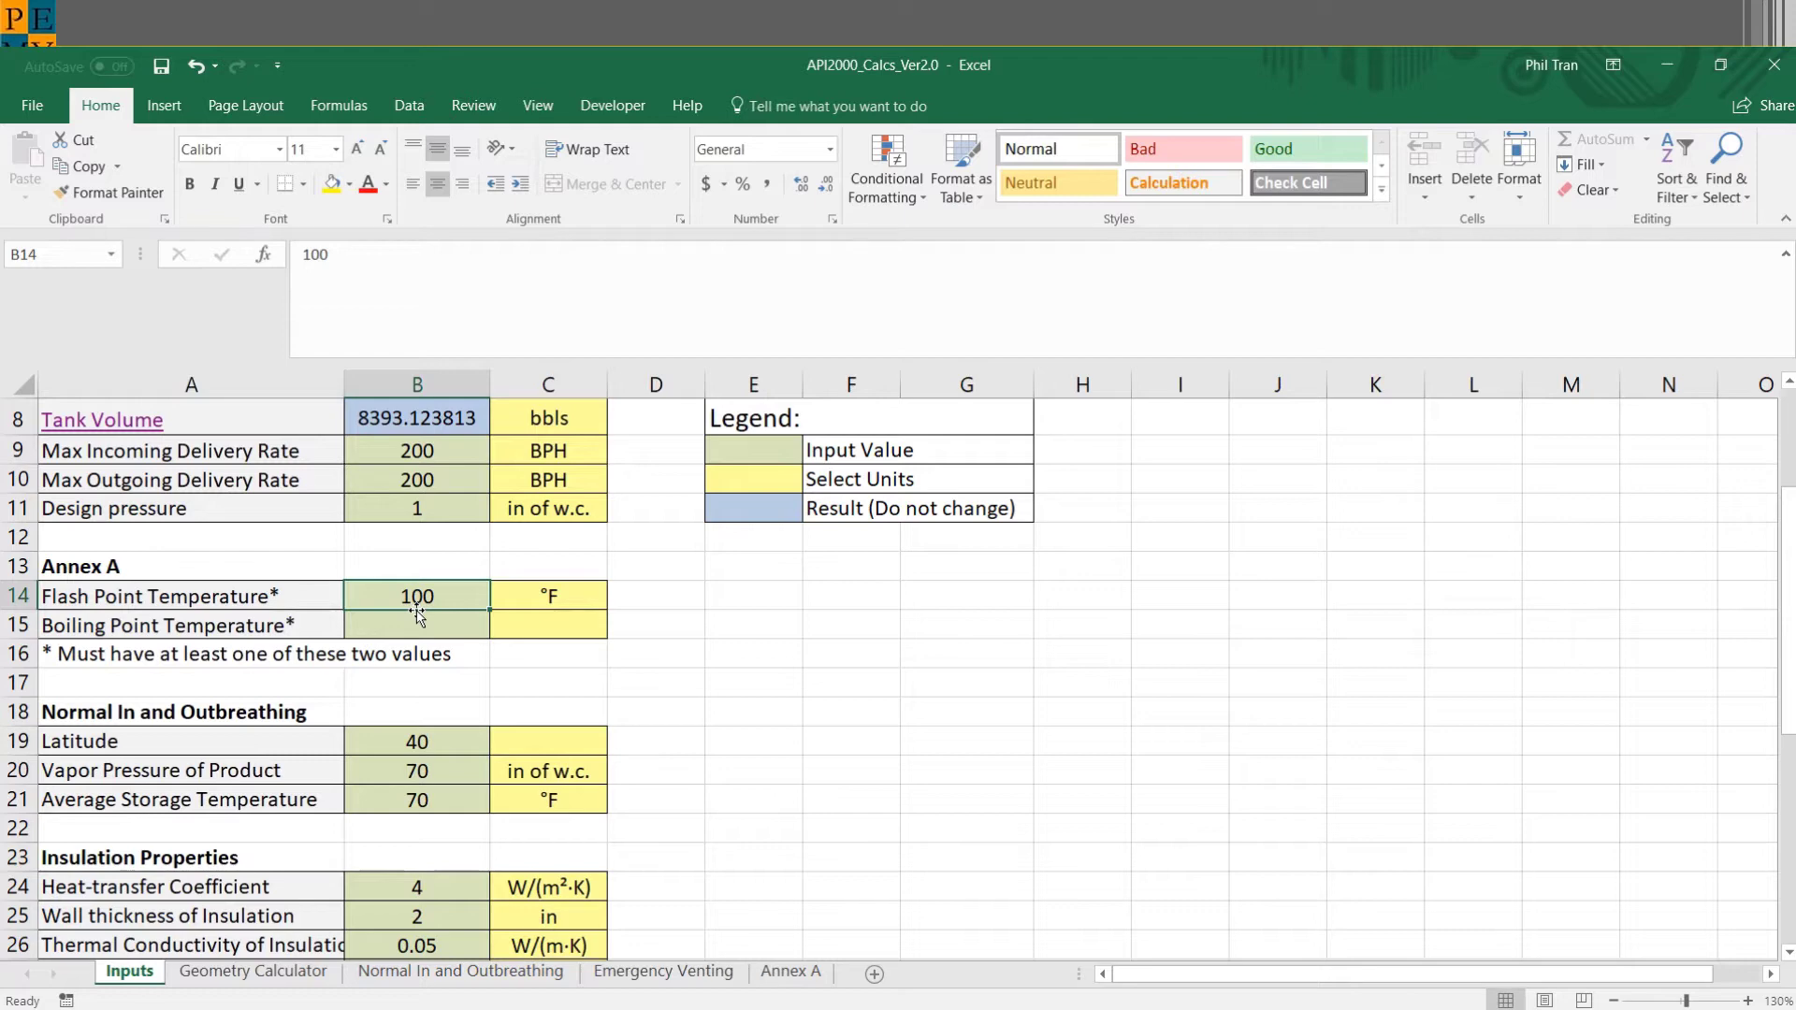
- Review the latitude, vapor pressure and average storage temperature entries in the Normal In and Outbreathing section
{"action": "scroll", "coordinate": [417, 614], "scroll_direction": "down", "scroll_amount": 2}
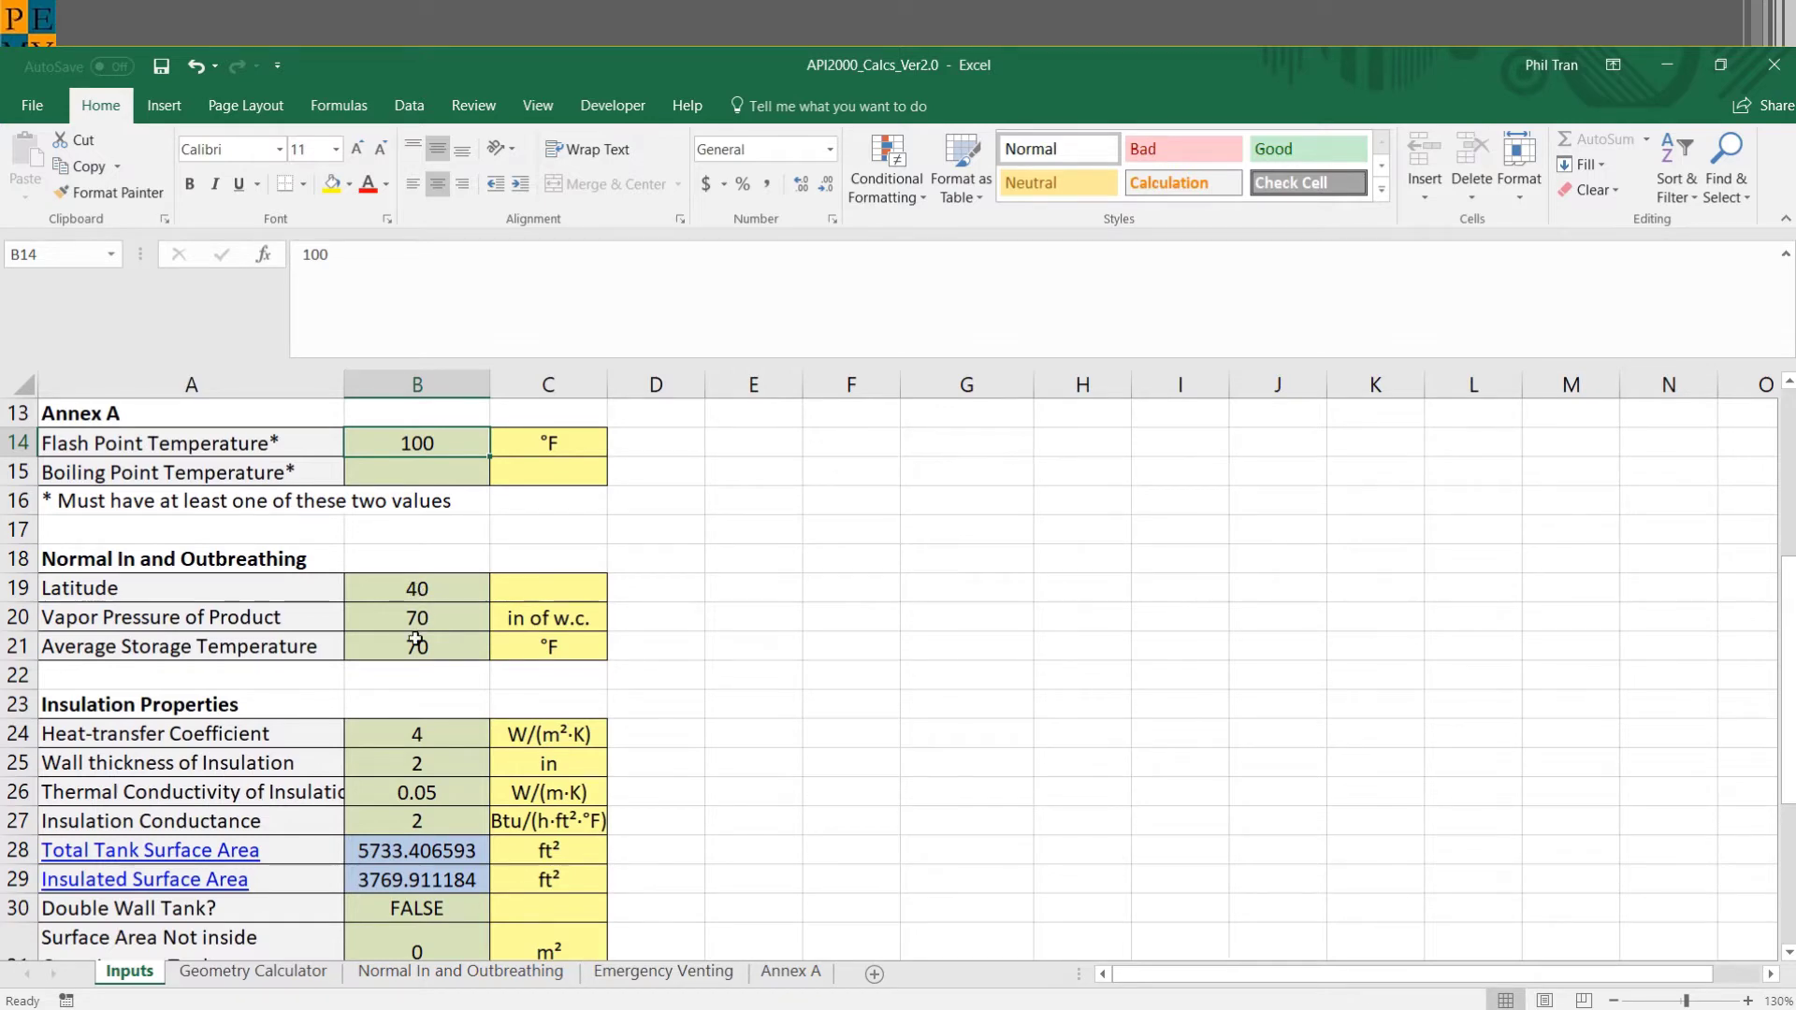
{"action": "left_click", "coordinate": [426, 590]}
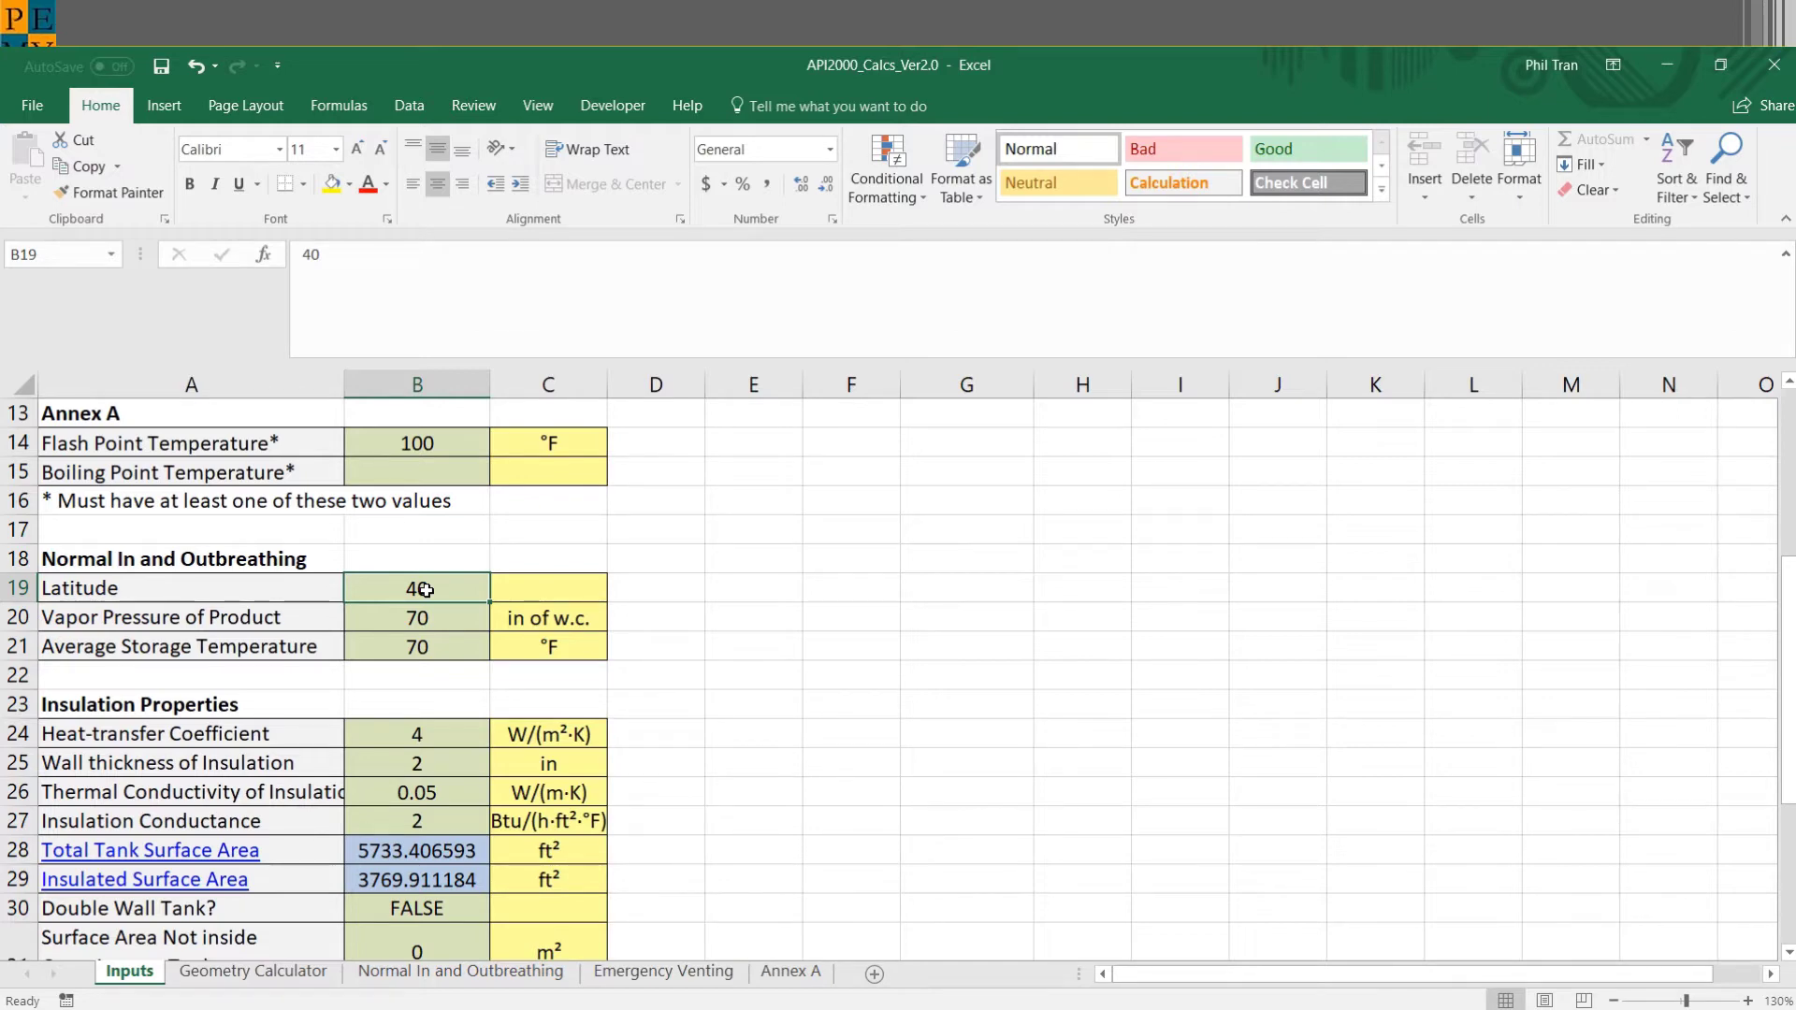
{"action": "key", "text": "Down"}
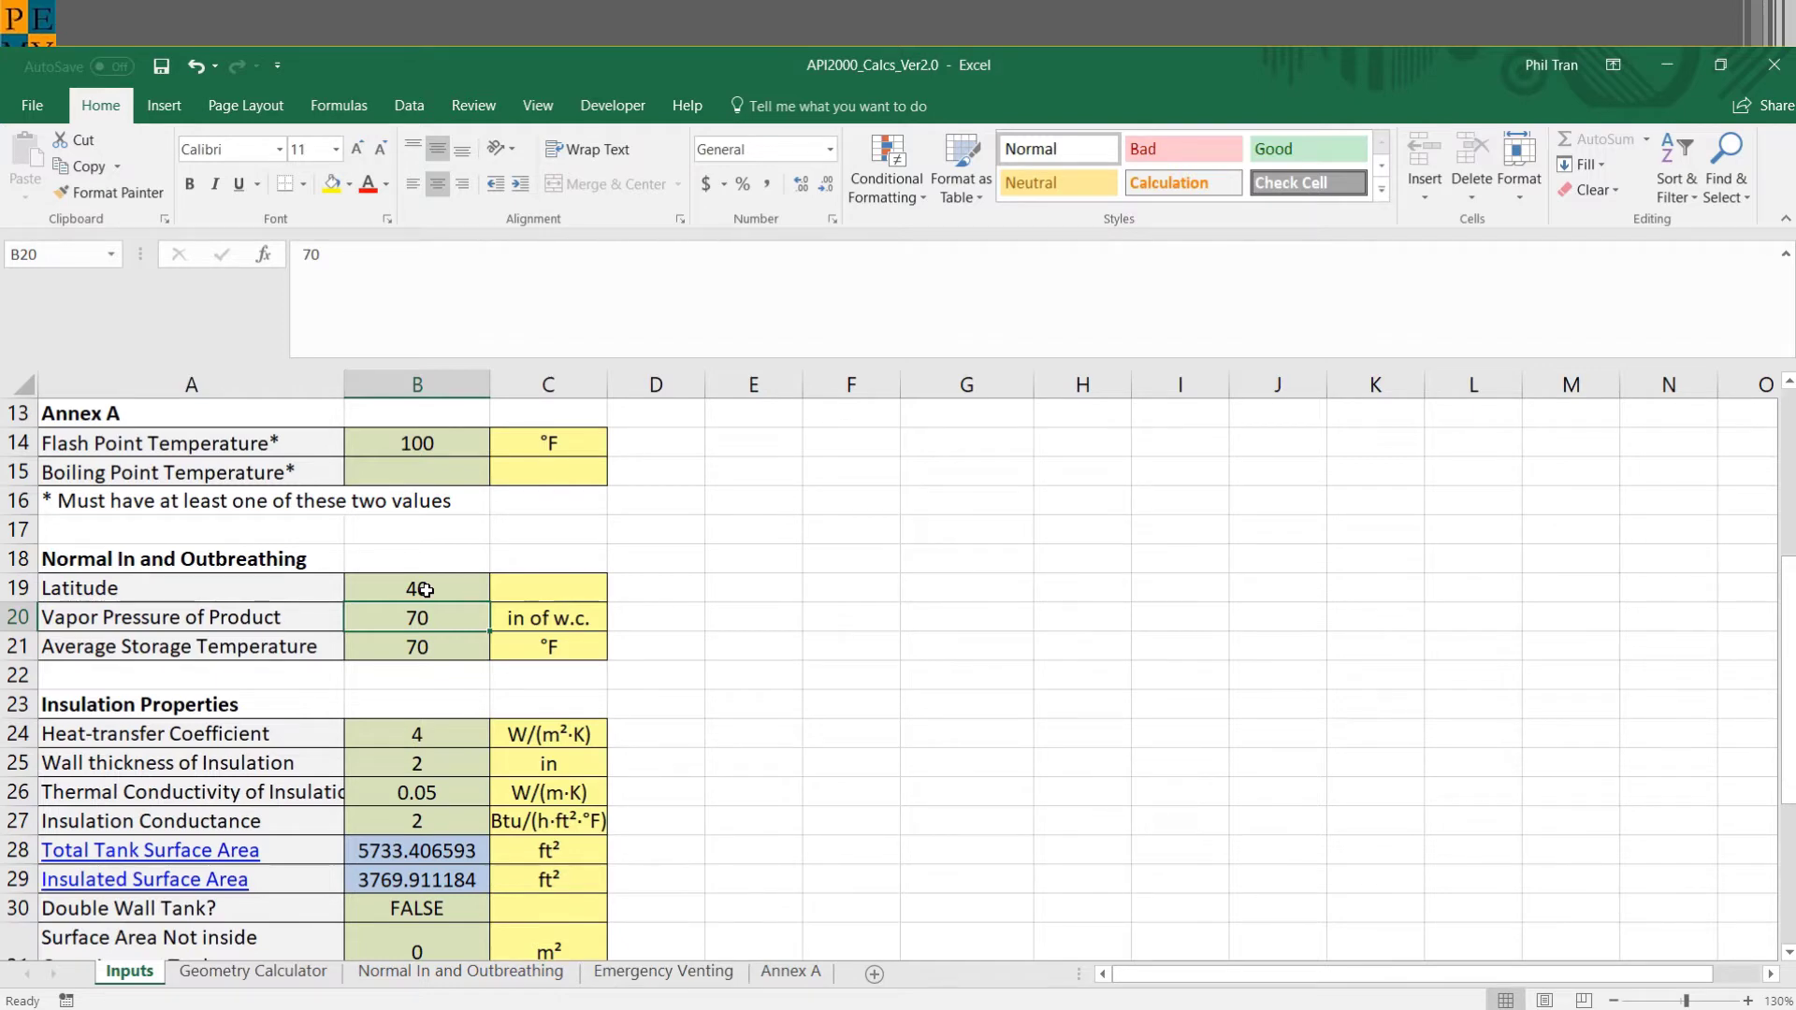
{"action": "key", "text": "Down"}
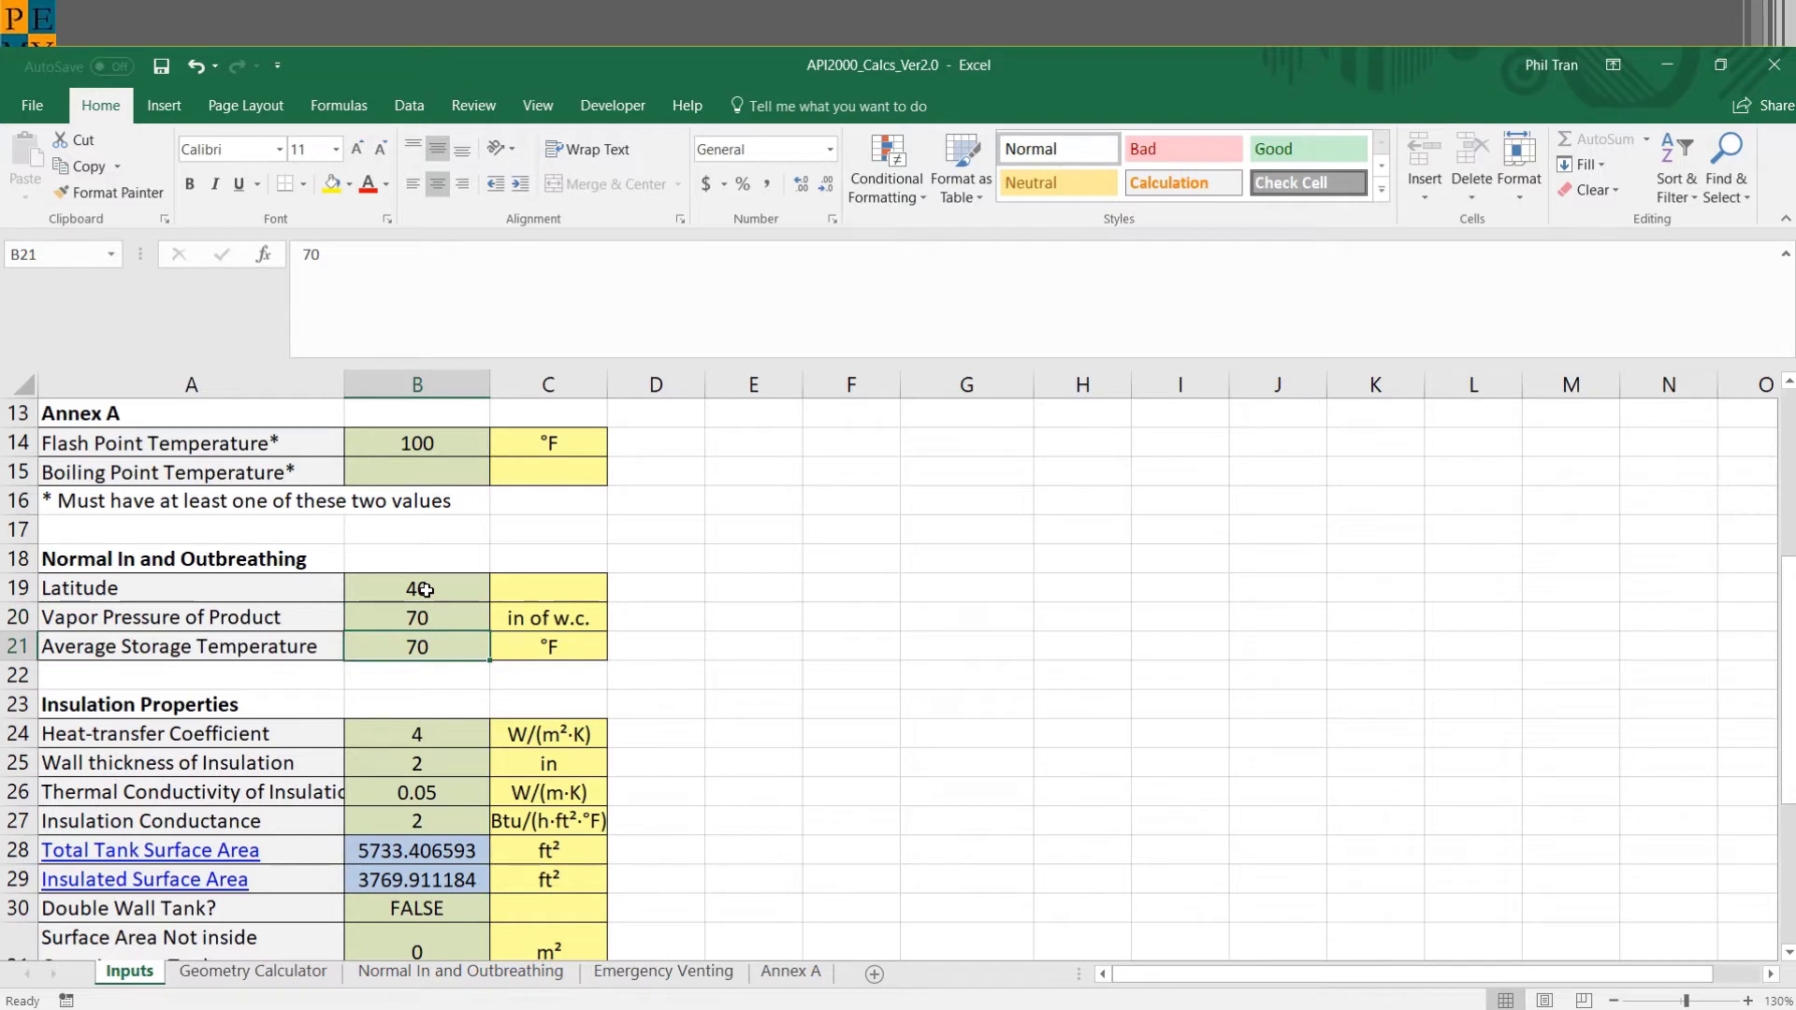
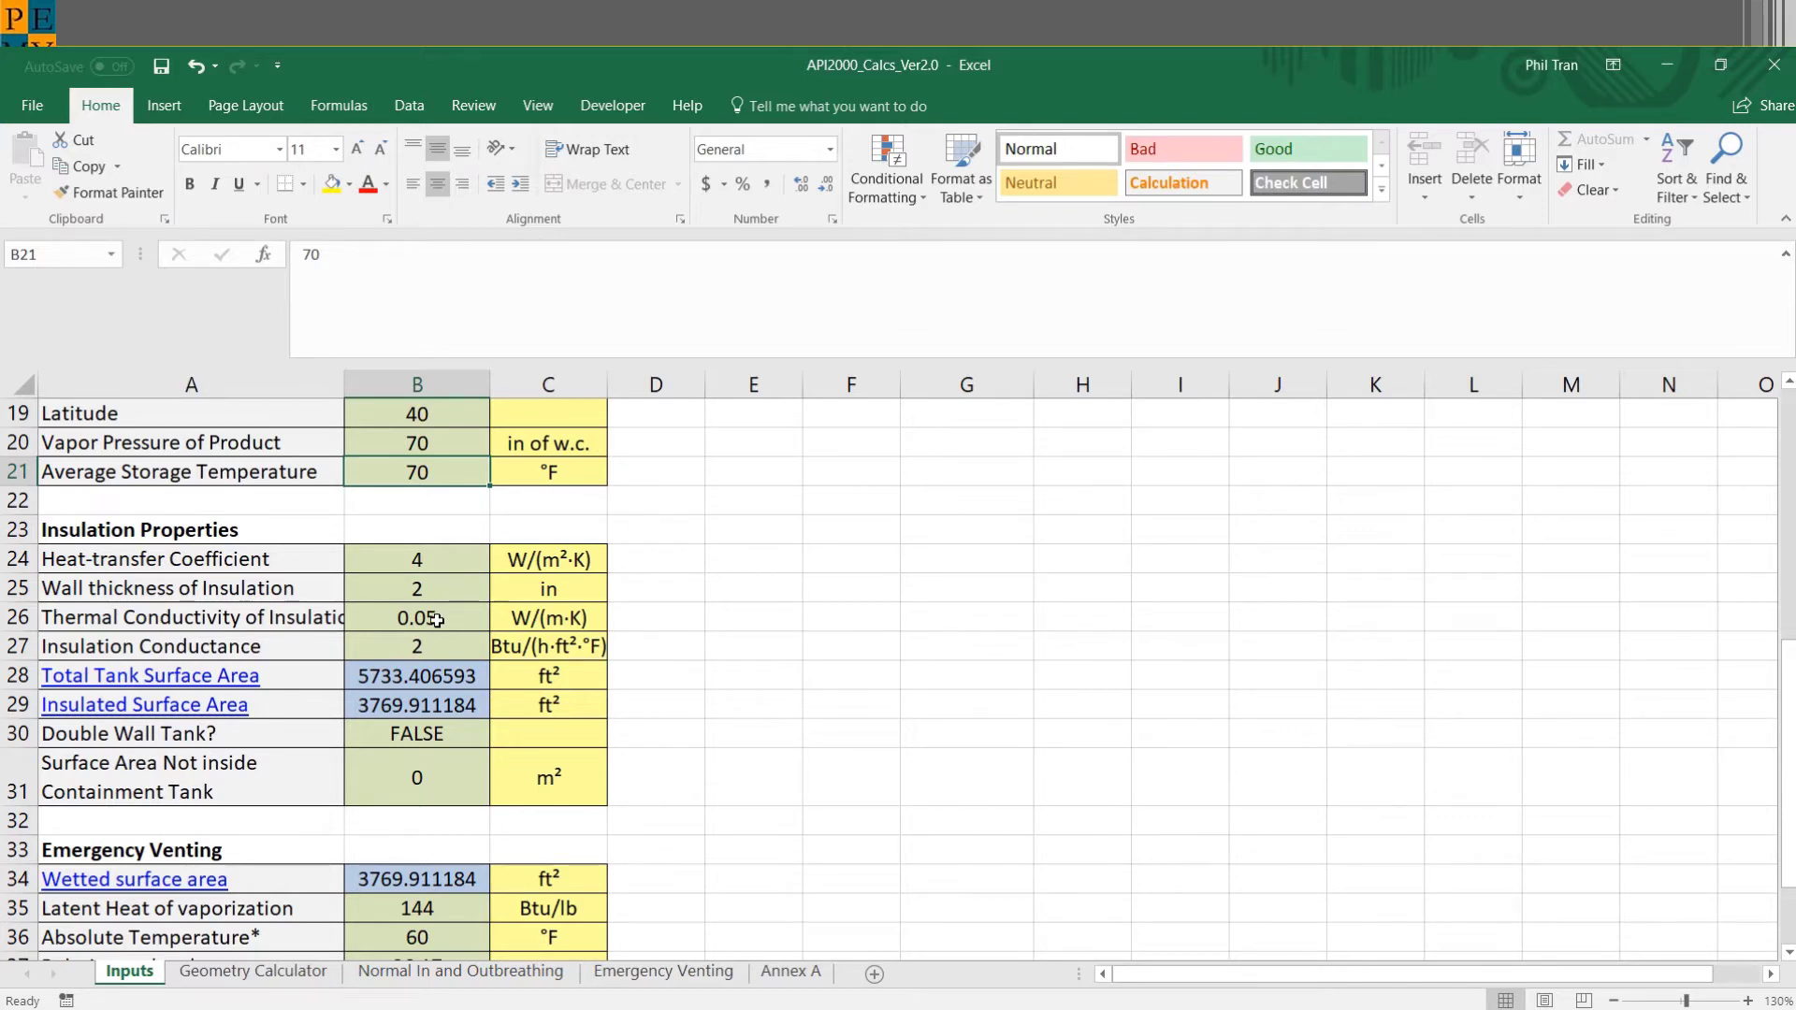
- Review the Insulation Properties entries, including wall thickness, the insulation conductance formula and the surface area not inside the containment tank
{"action": "left_click", "coordinate": [436, 596]}
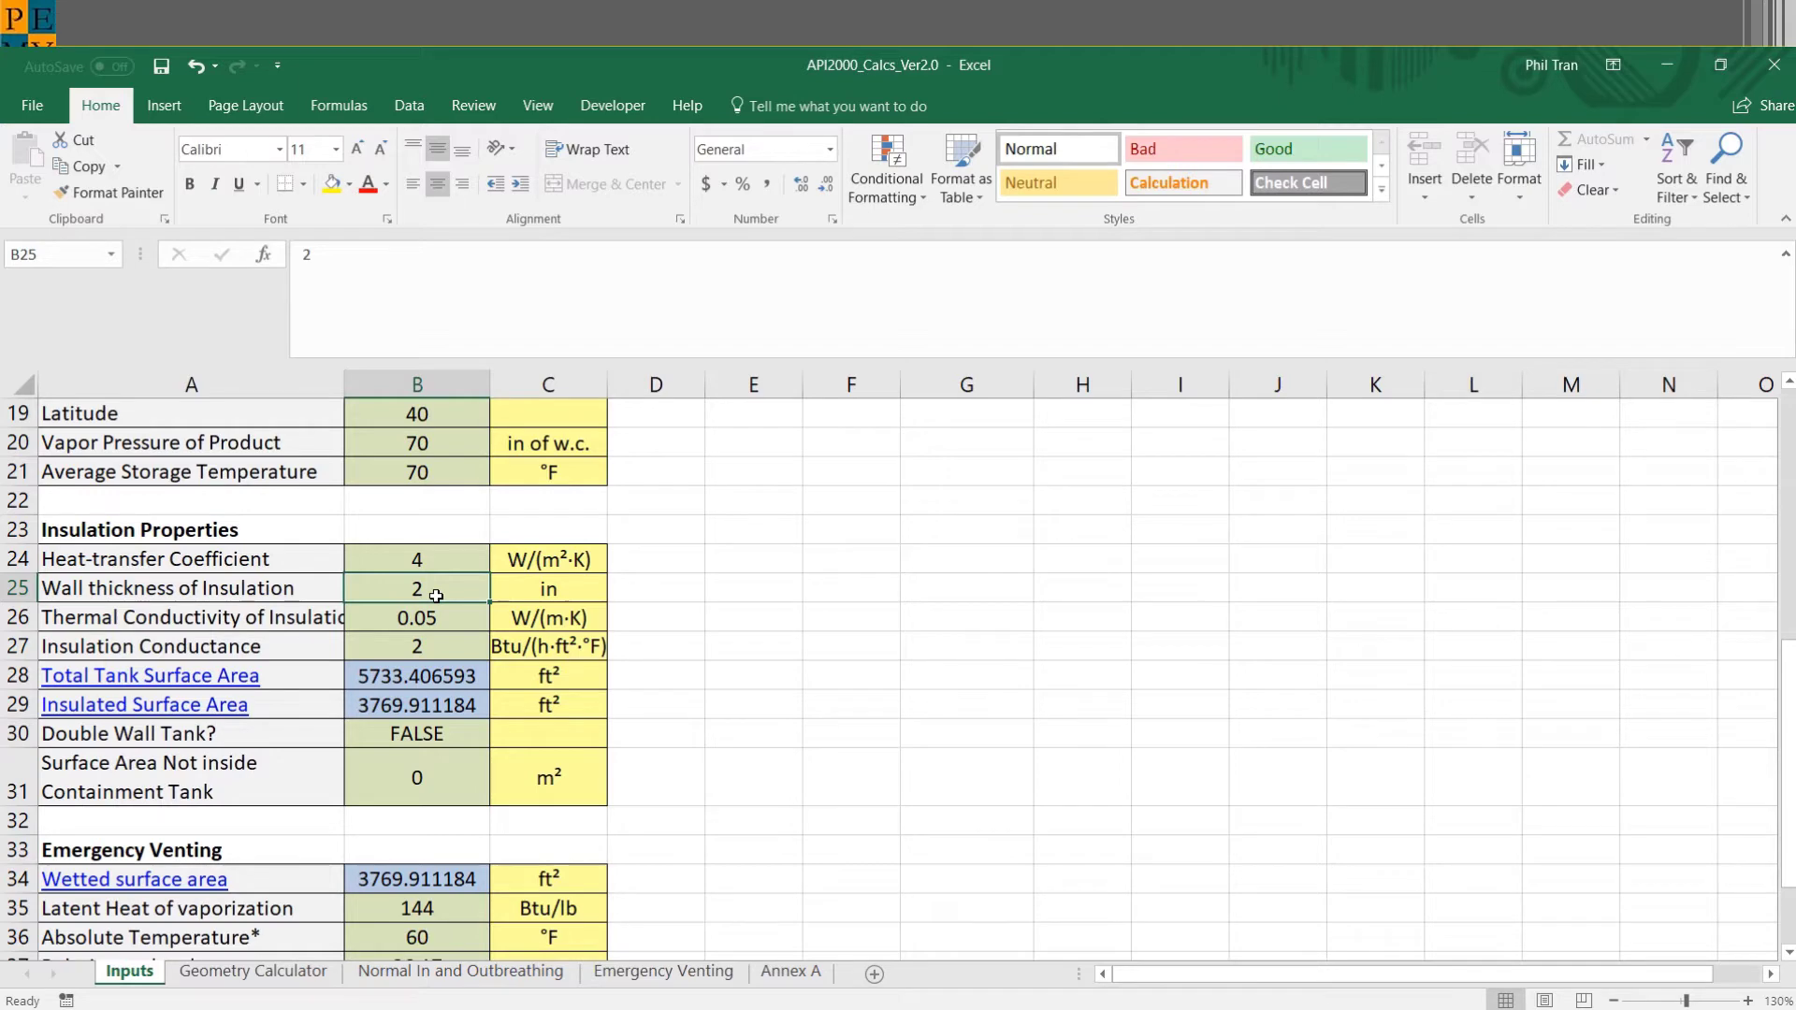
{"action": "scroll", "coordinate": [436, 596], "scroll_direction": "down", "scroll_amount": 1}
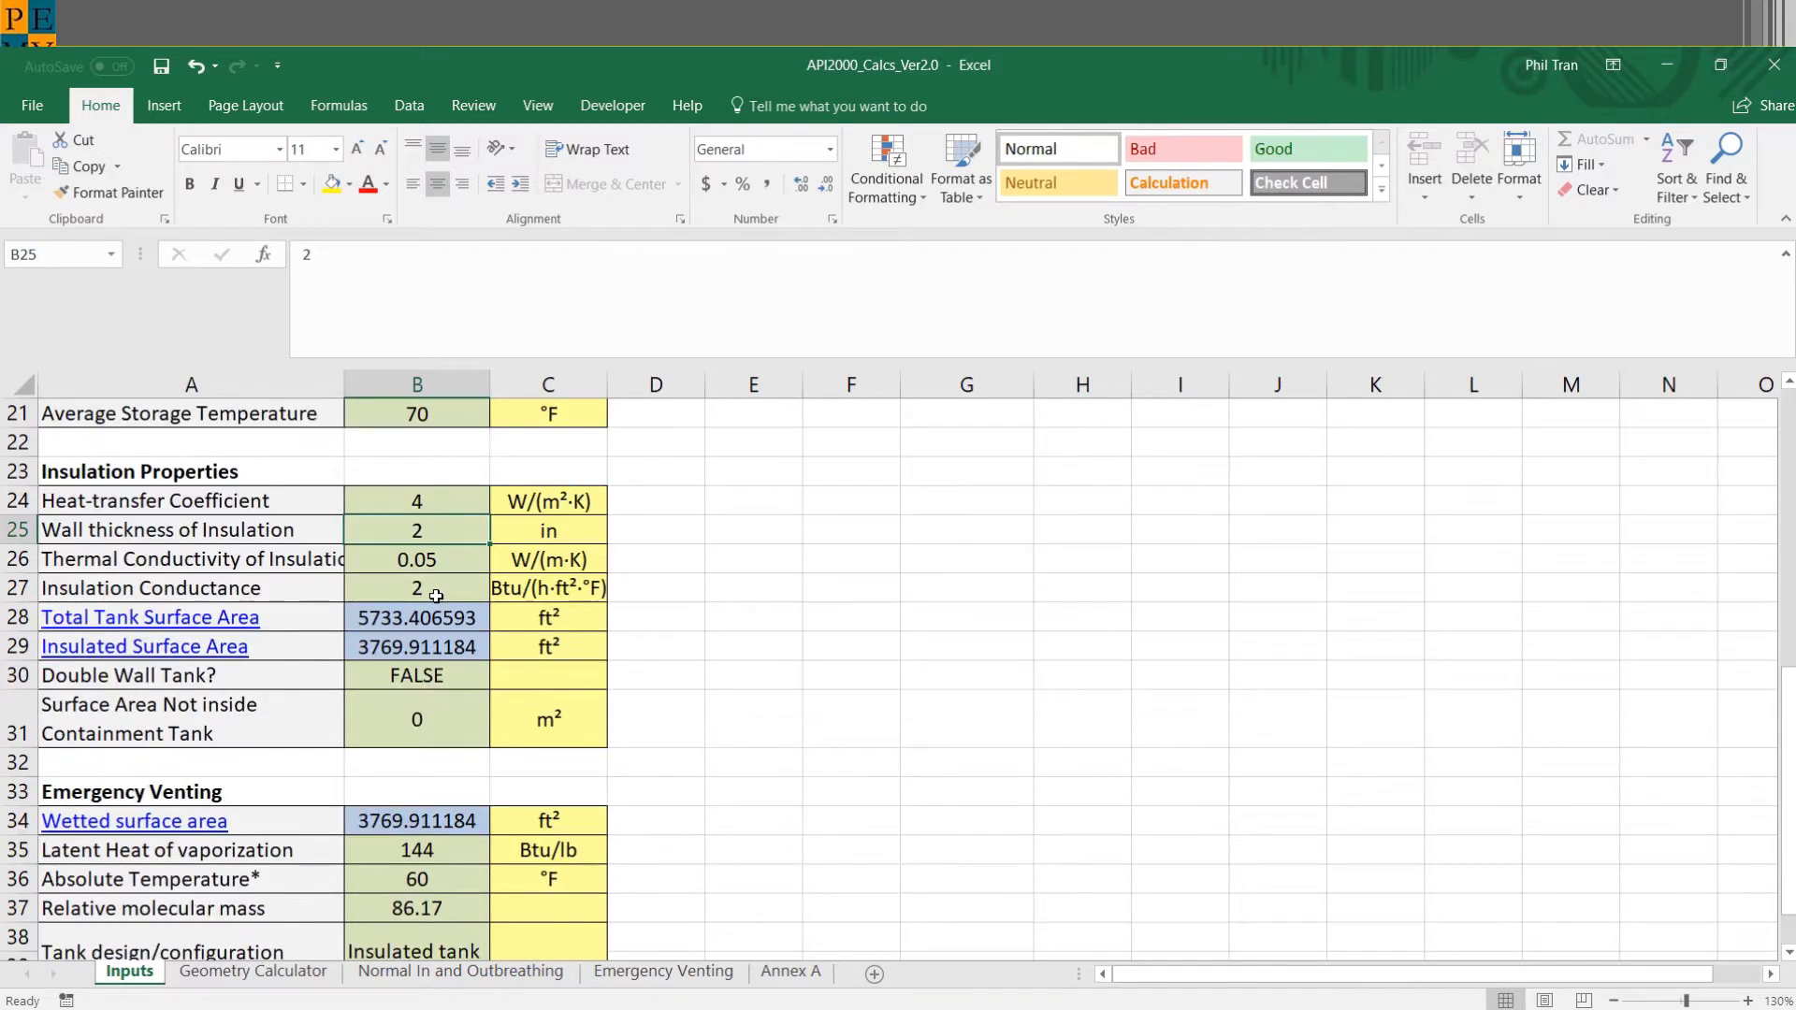
{"action": "left_click", "coordinate": [443, 595]}
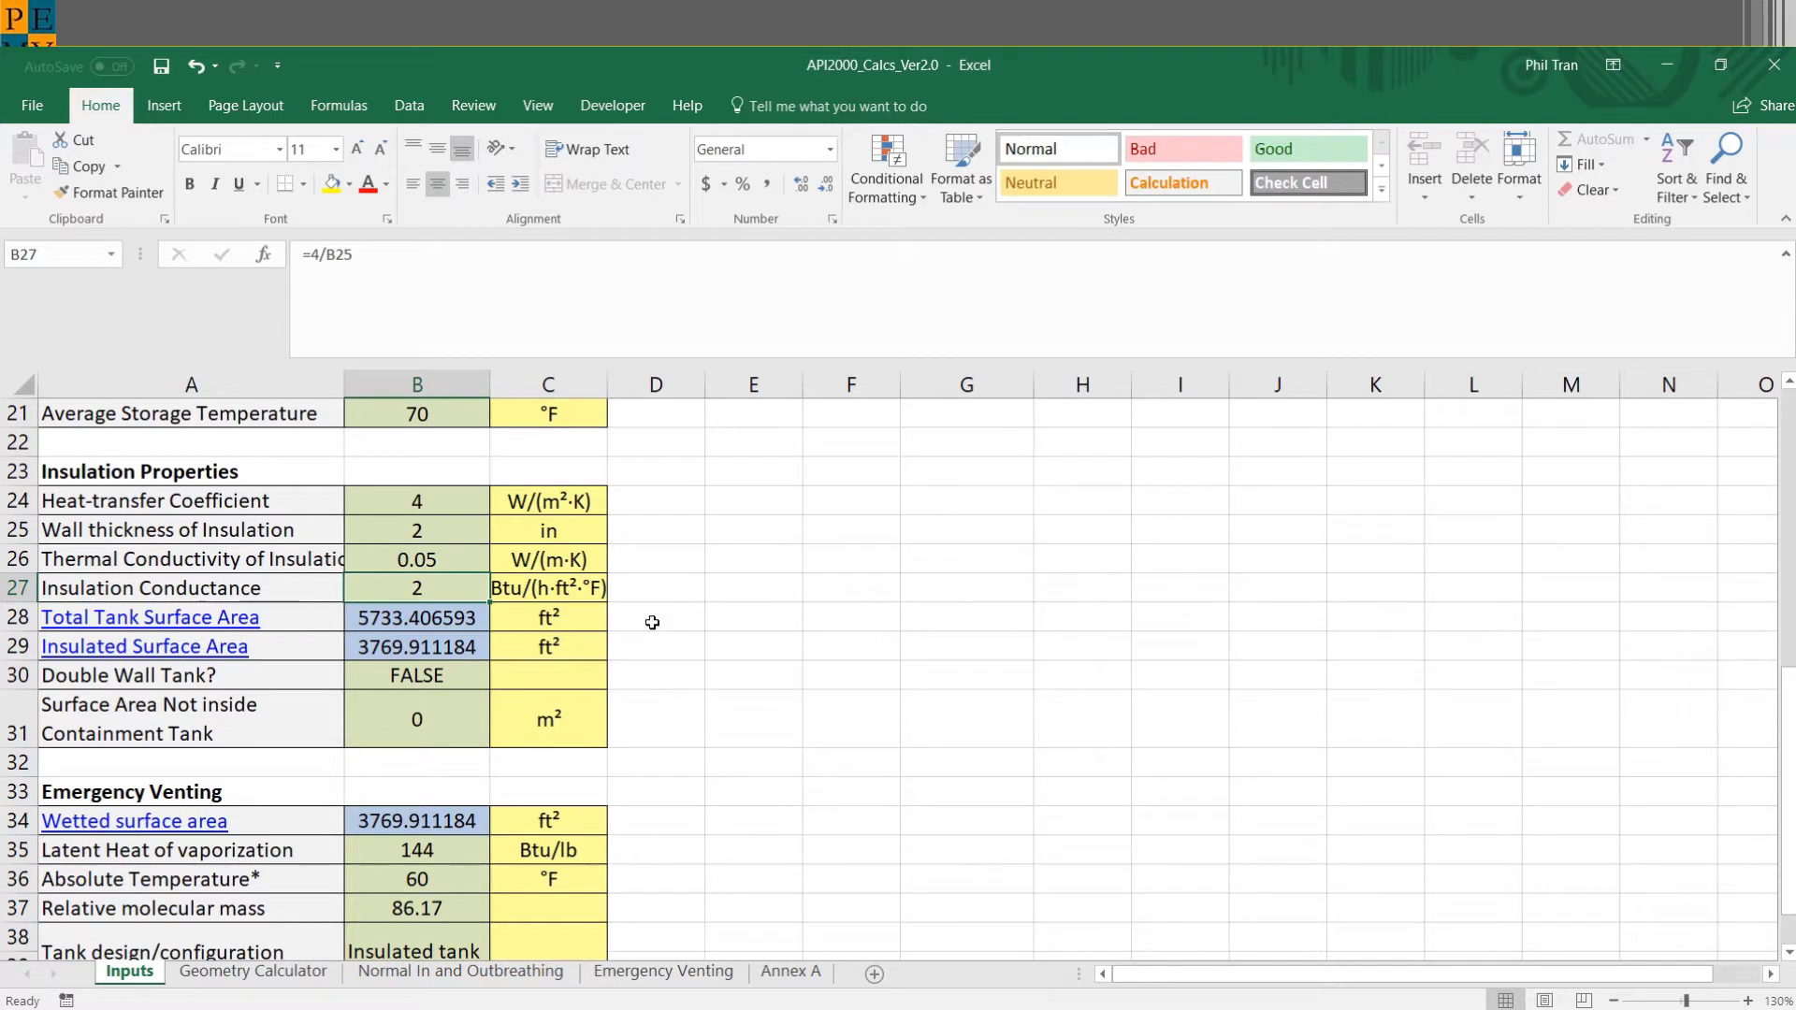
{"action": "scroll", "coordinate": [652, 622], "scroll_direction": "down", "scroll_amount": 1}
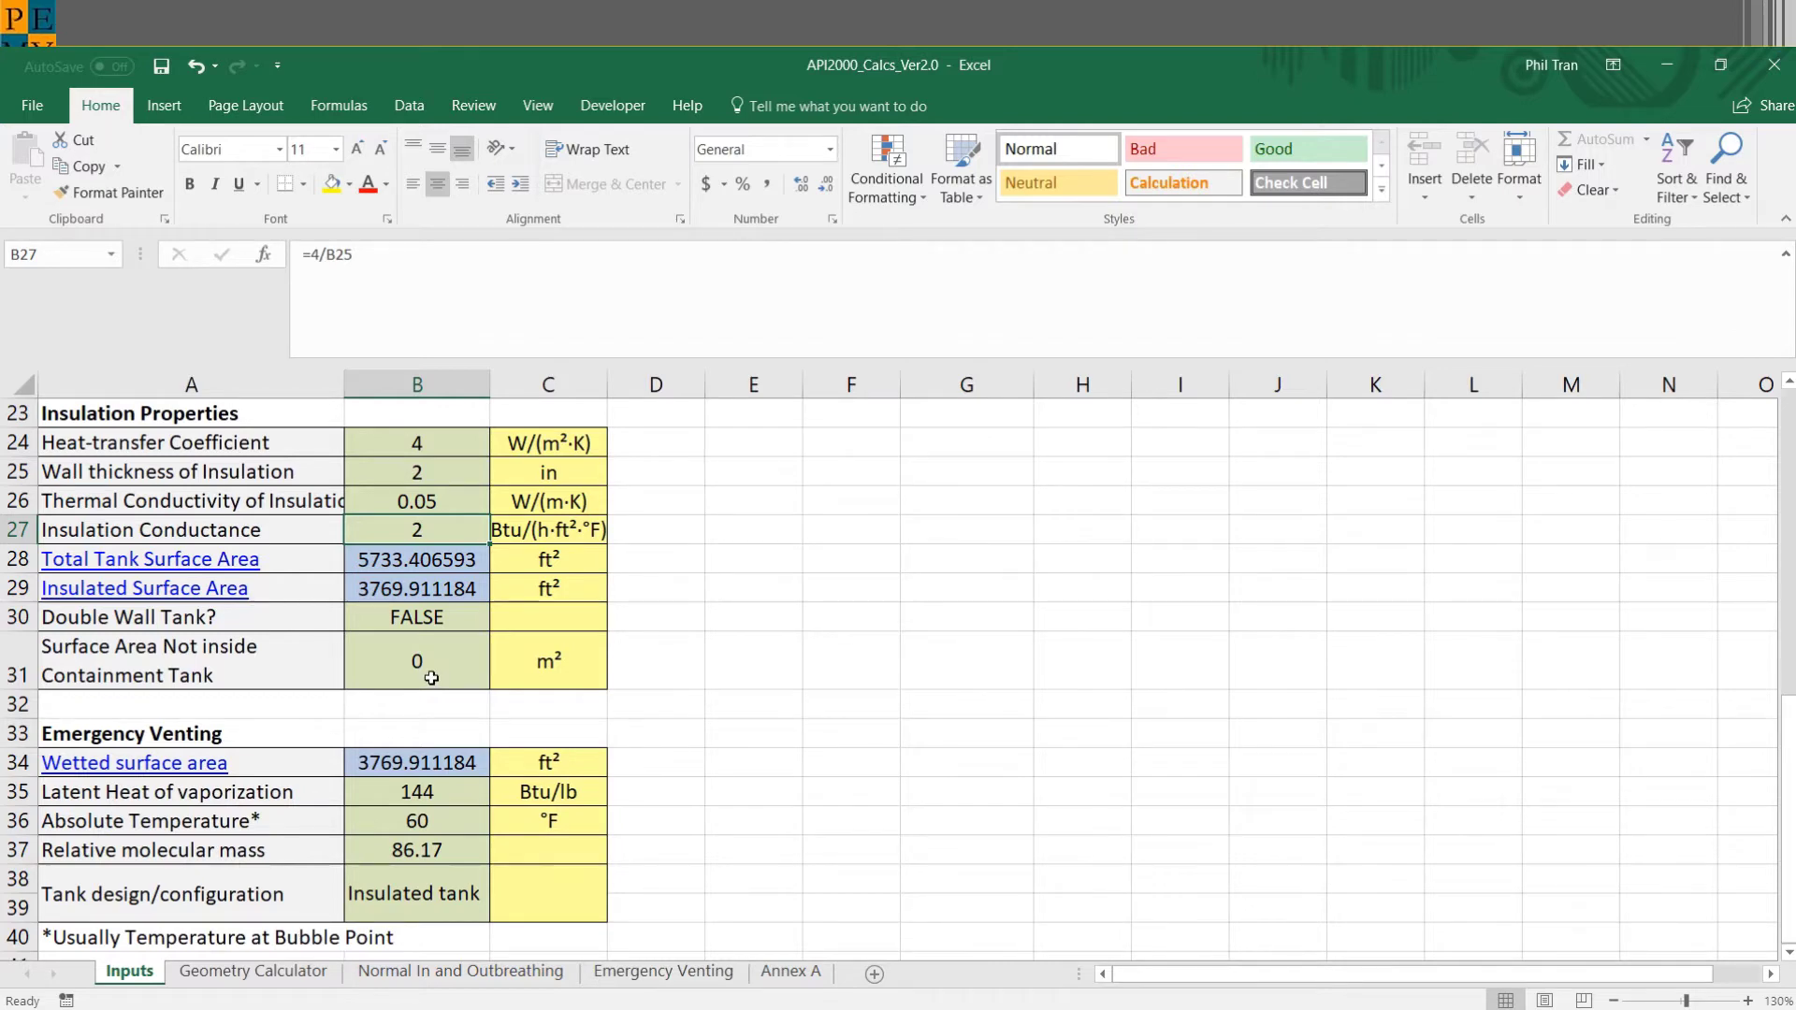
{"action": "scroll", "coordinate": [431, 678], "scroll_direction": "down", "scroll_amount": 1}
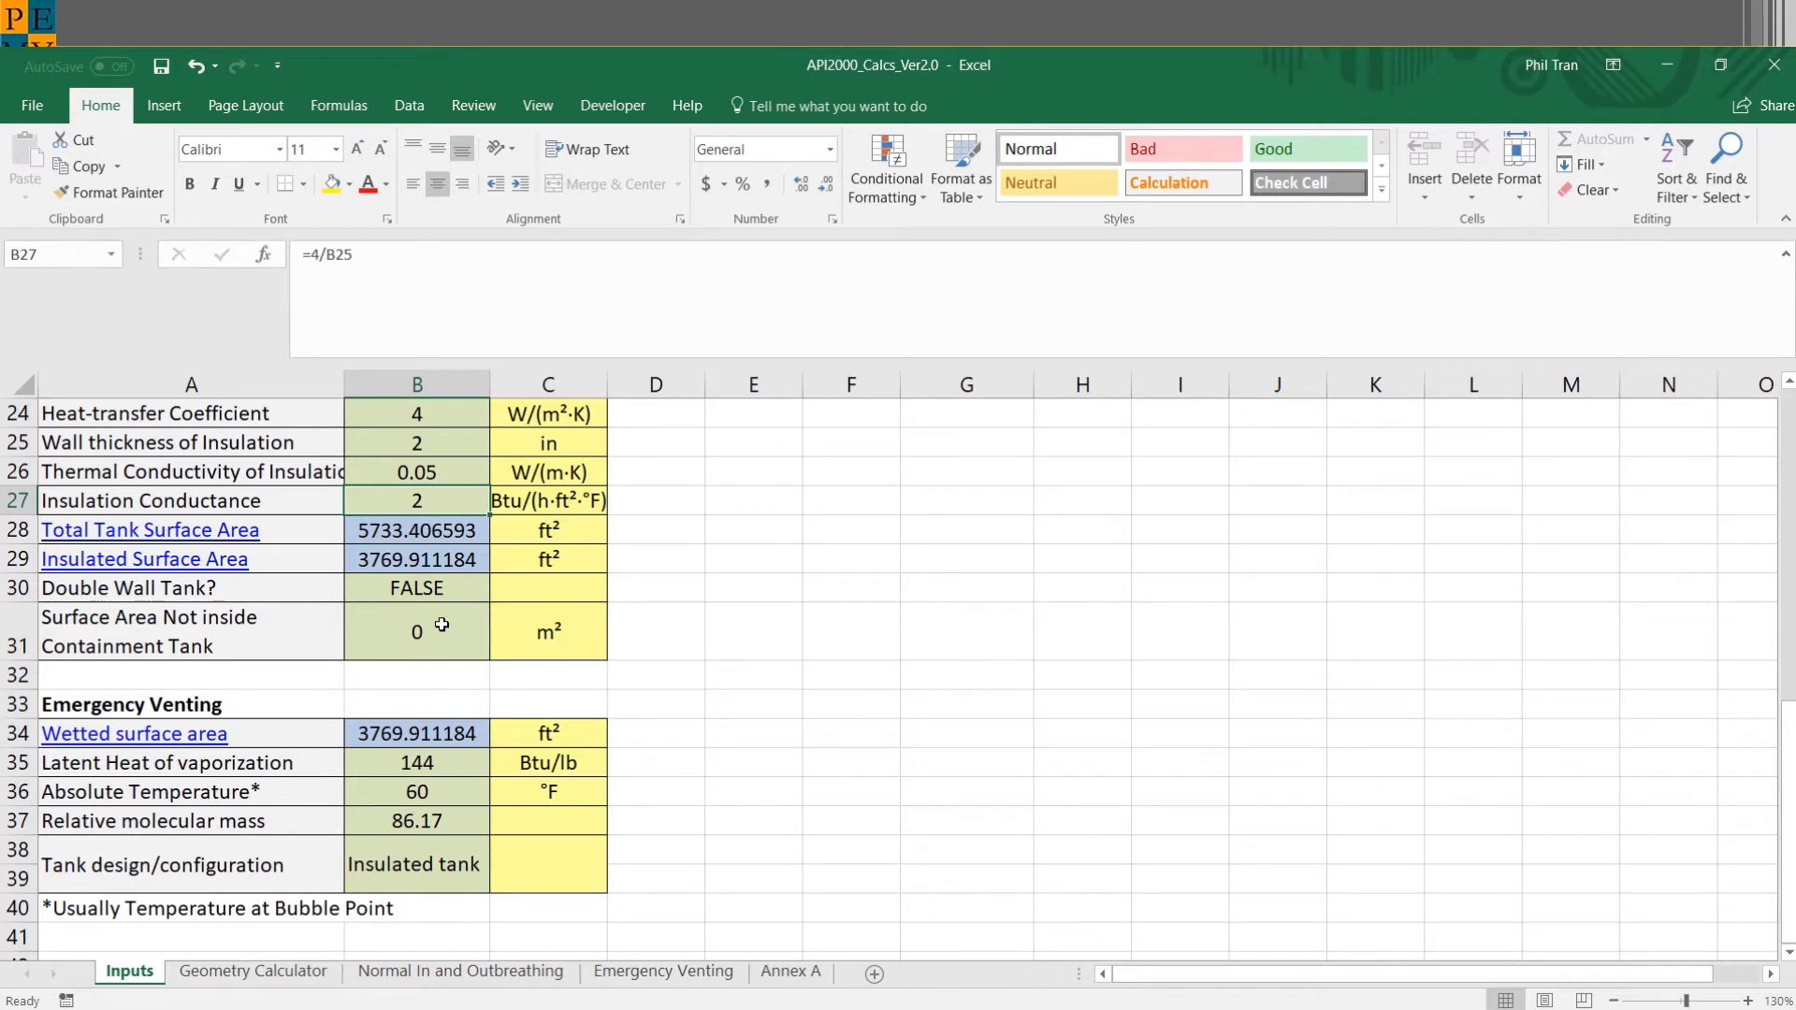
{"action": "left_click", "coordinate": [442, 623]}
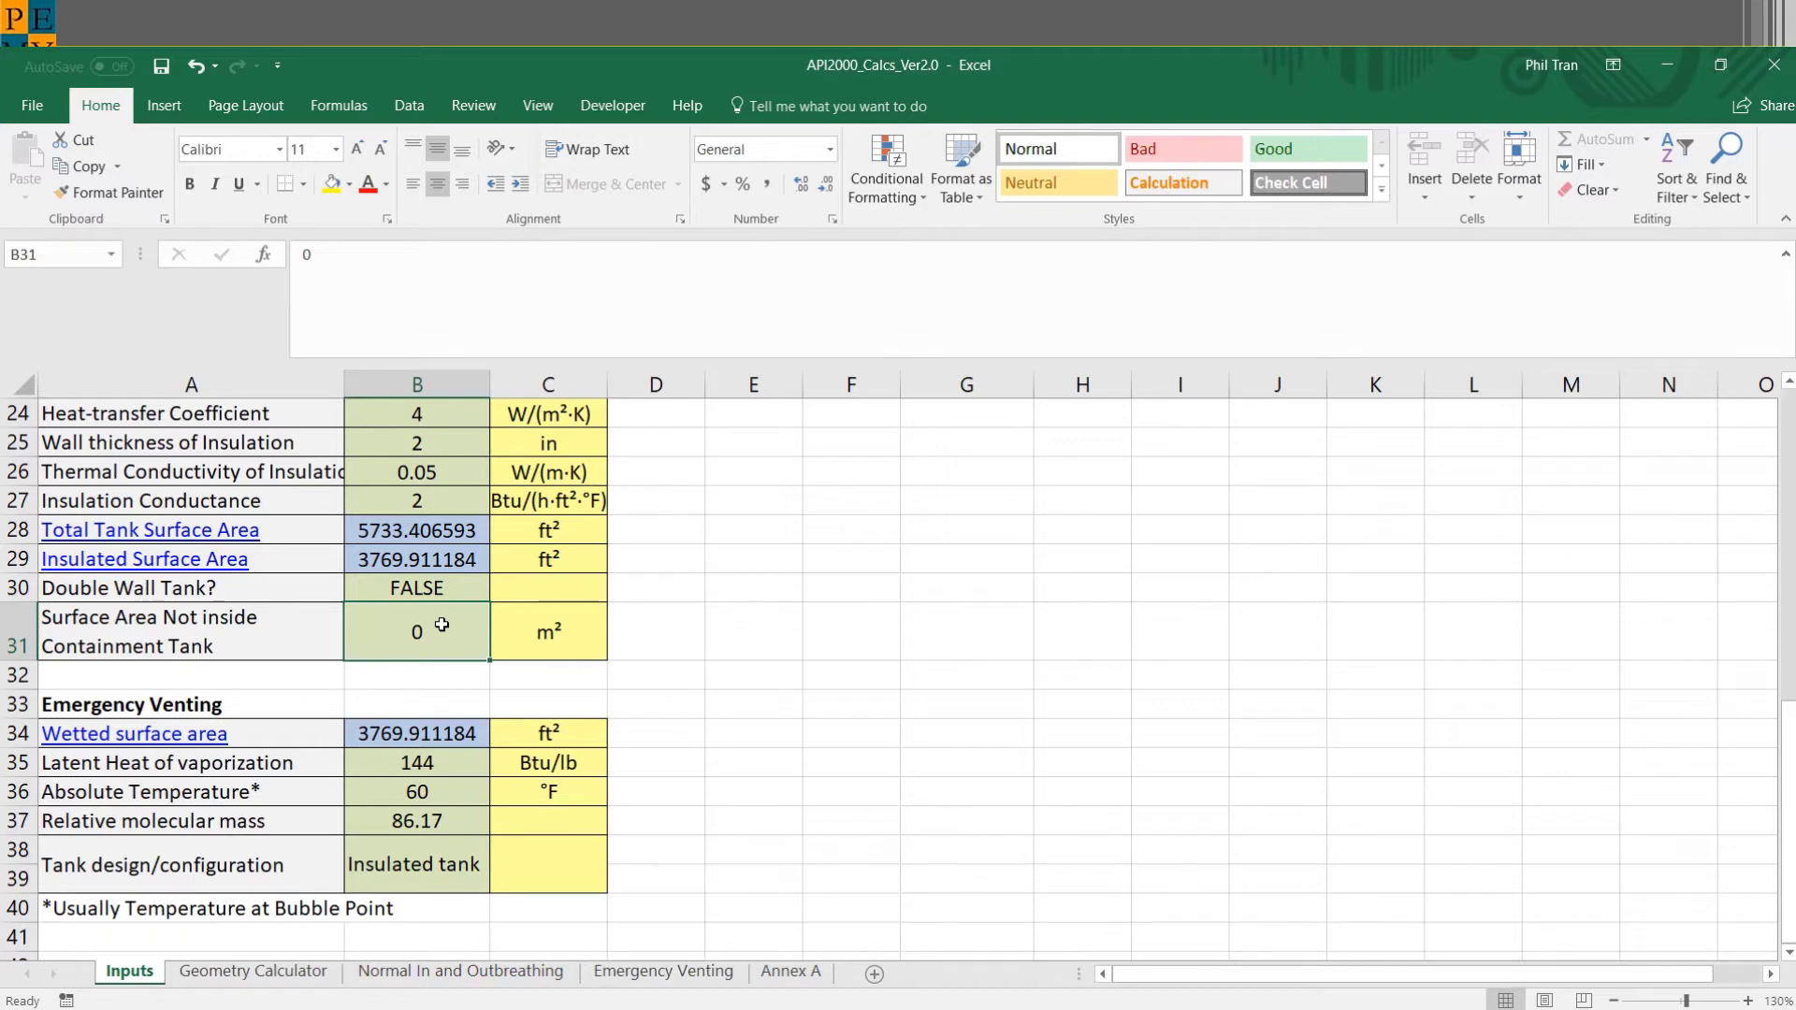
{"action": "scroll", "coordinate": [441, 624], "scroll_direction": "down", "scroll_amount": 1}
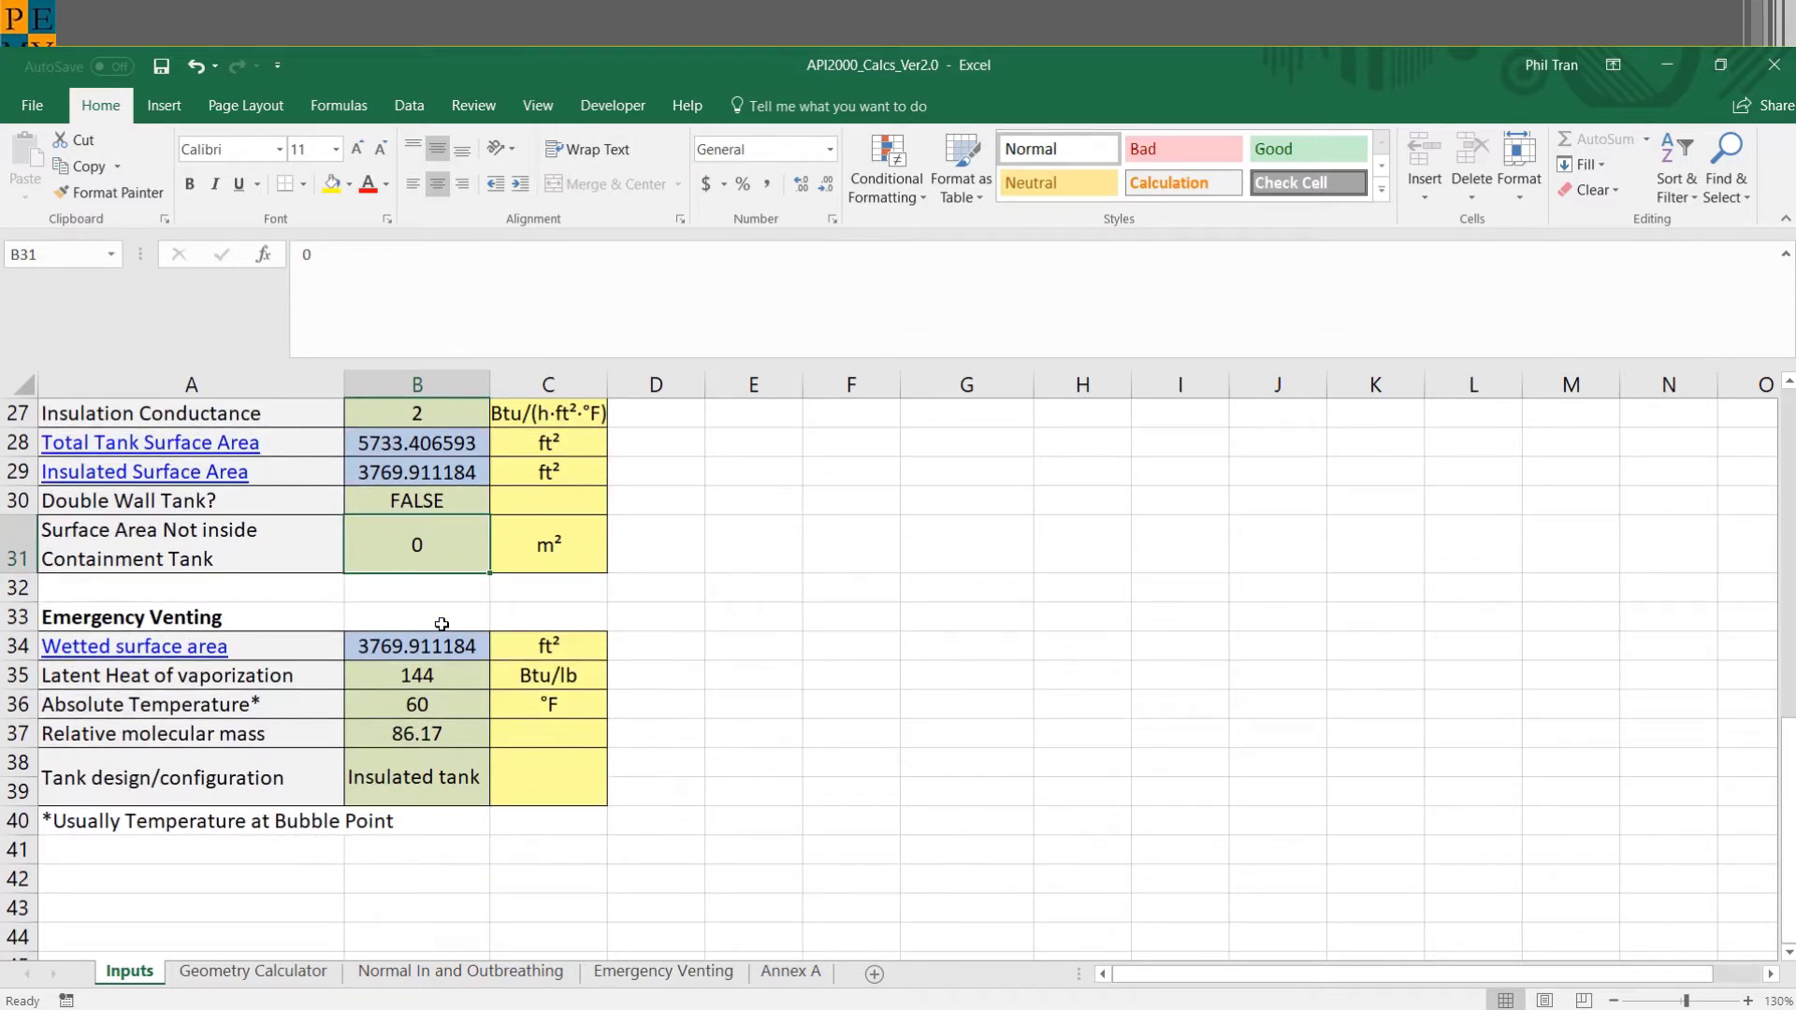
- Follow the wetted surface area link to the Geometry Calculator and check the support above grade options and bottom fire exposure entry
{"action": "left_click", "coordinate": [217, 649]}
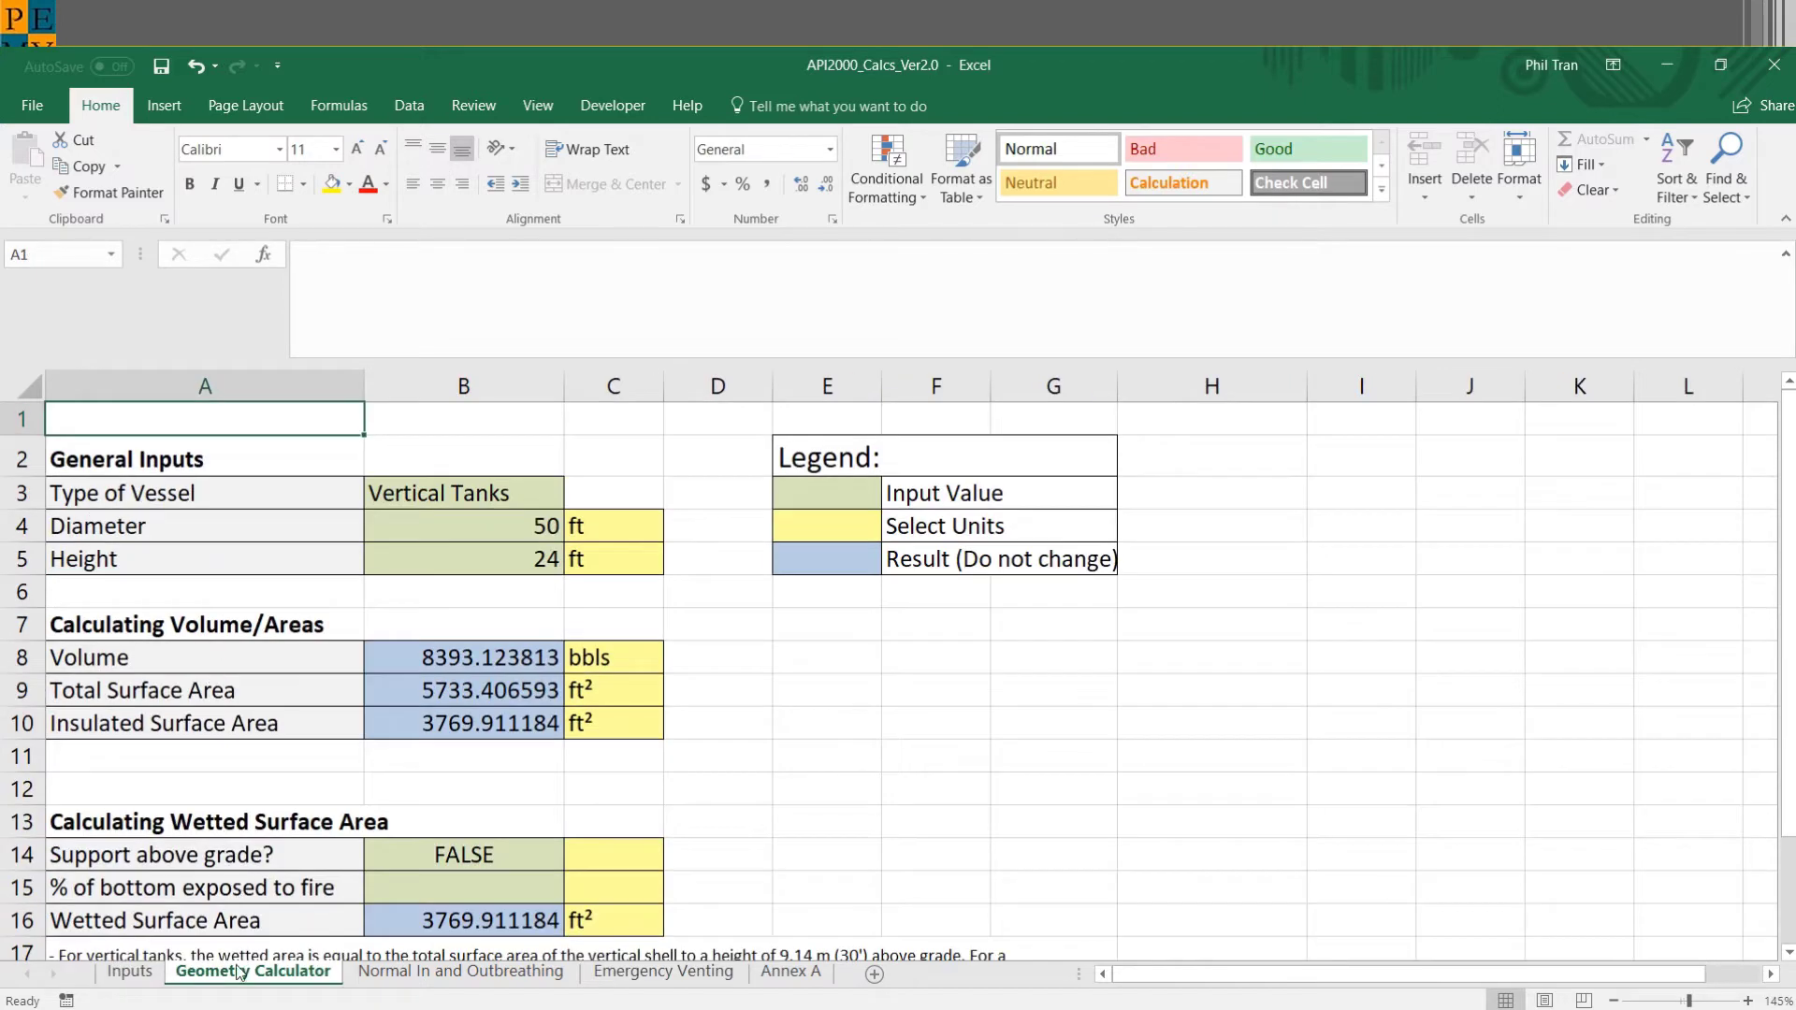
{"action": "scroll", "coordinate": [325, 749], "scroll_direction": "down", "scroll_amount": 1}
{"action": "scroll", "coordinate": [324, 750], "scroll_direction": "down", "scroll_amount": 2}
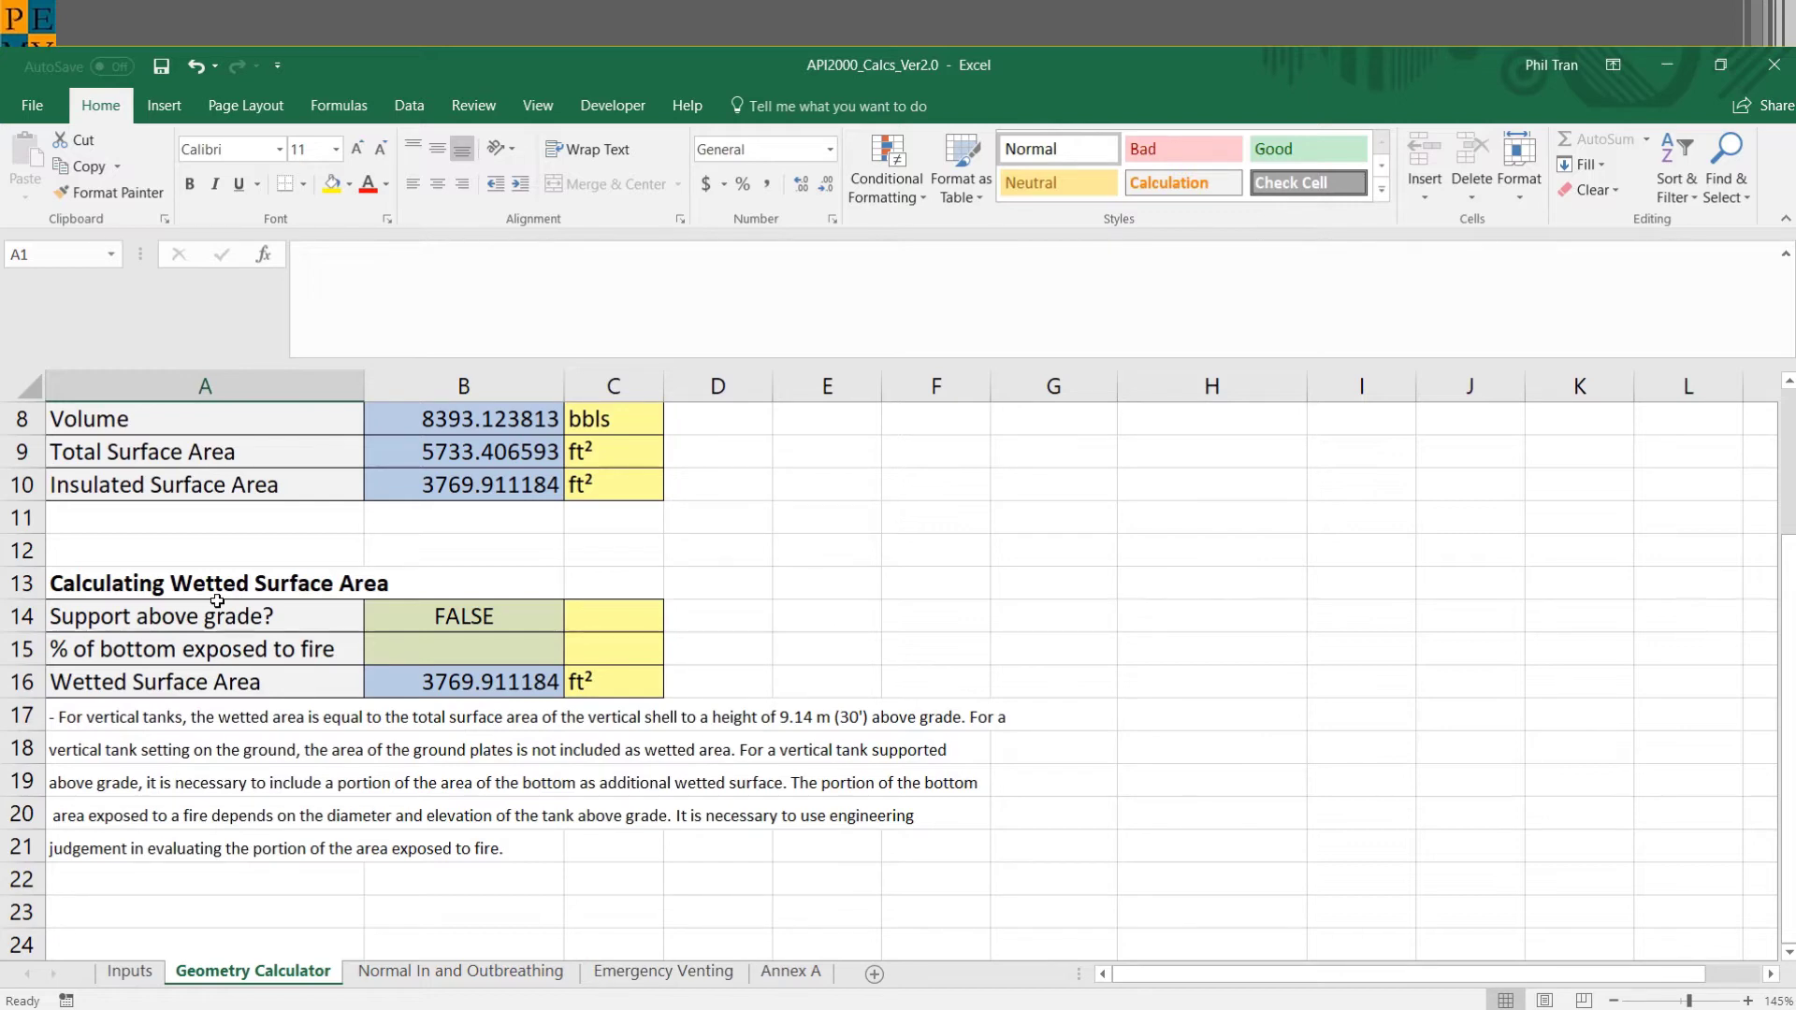
{"action": "left_click", "coordinate": [485, 628]}
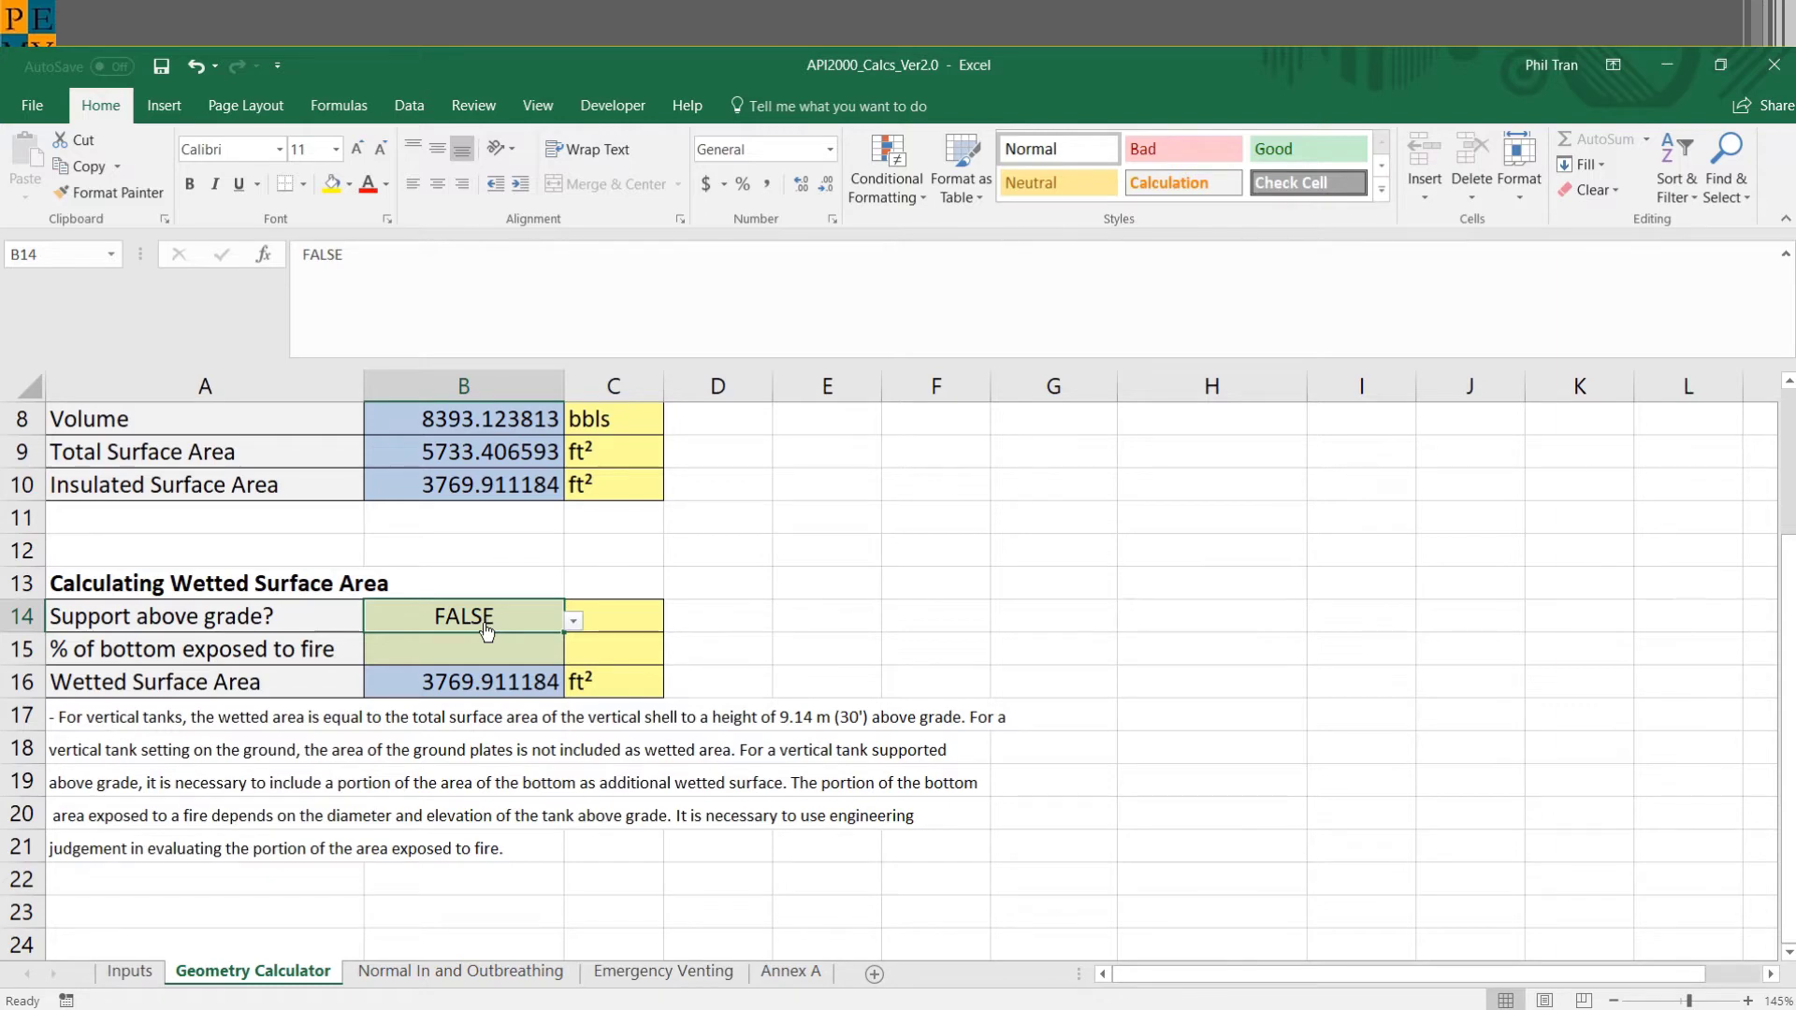
{"action": "key", "text": "alt+Down"}
{"action": "key", "text": "Escape"}
{"action": "left_click", "coordinate": [487, 646]}
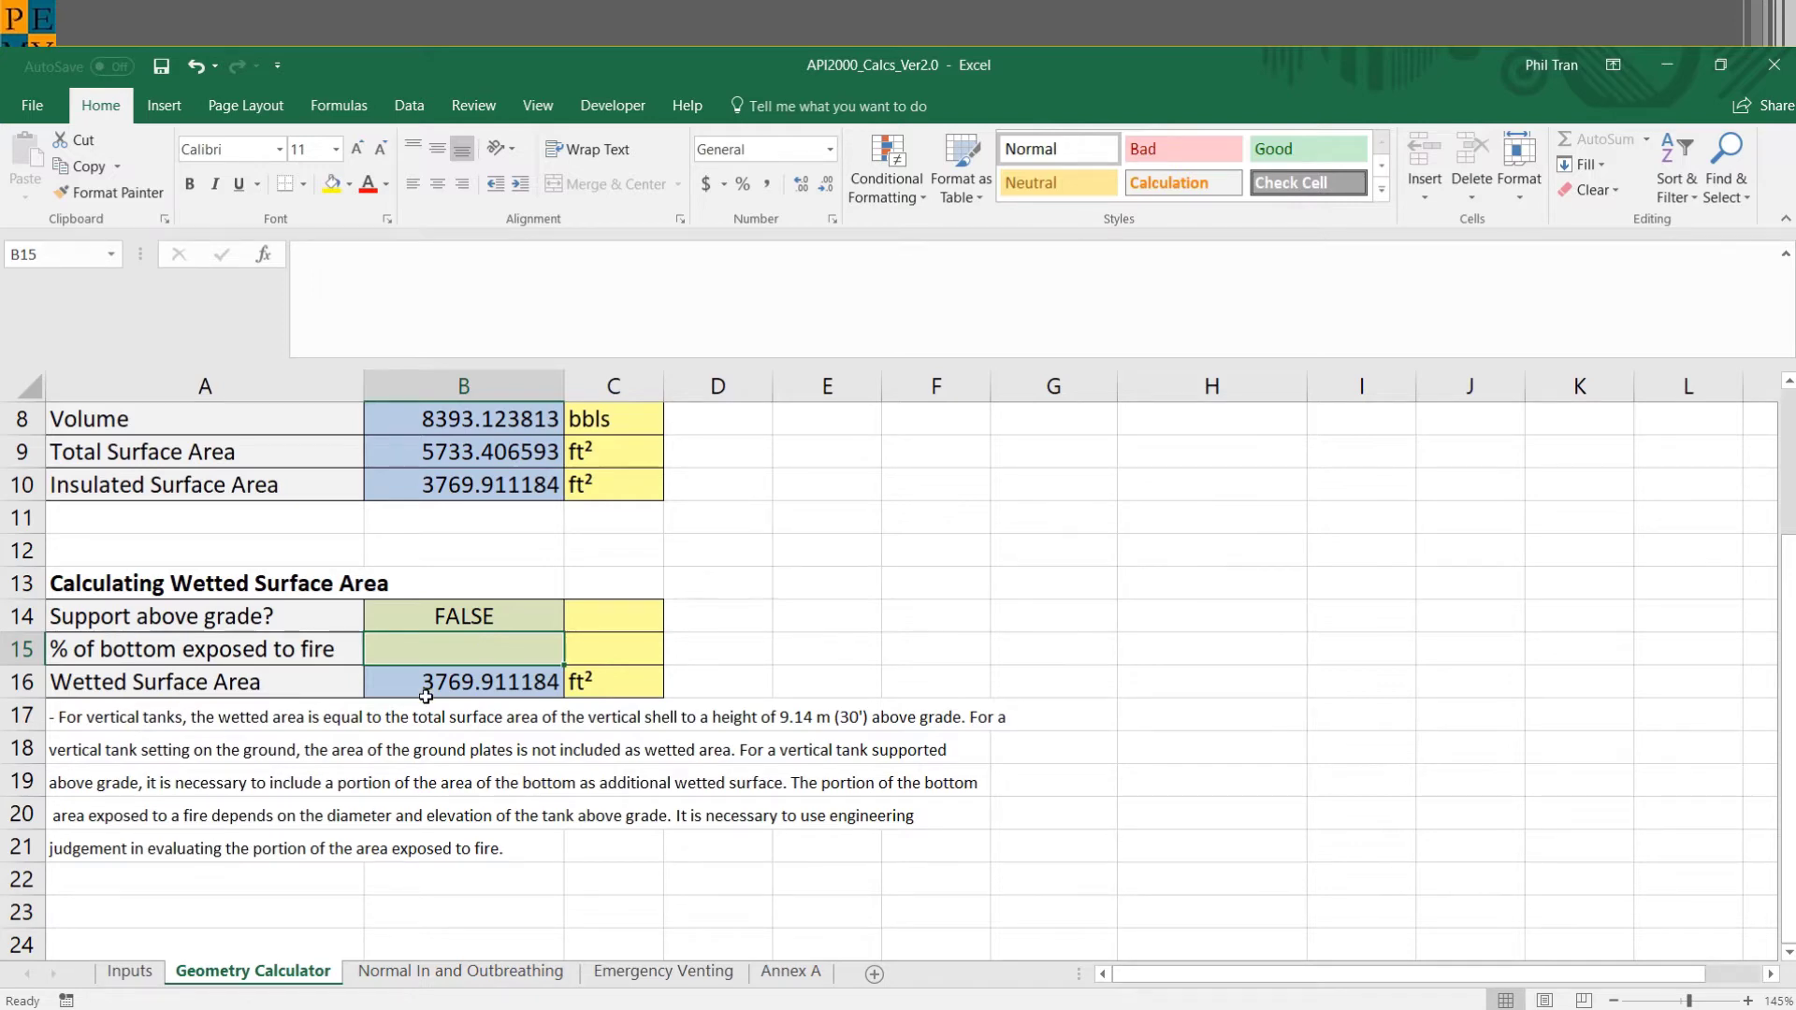
- Return to the Inputs sheet and review the Emergency Venting entries from latent heat of vaporization to tank design/configuration
{"action": "left_click", "coordinate": [130, 971]}
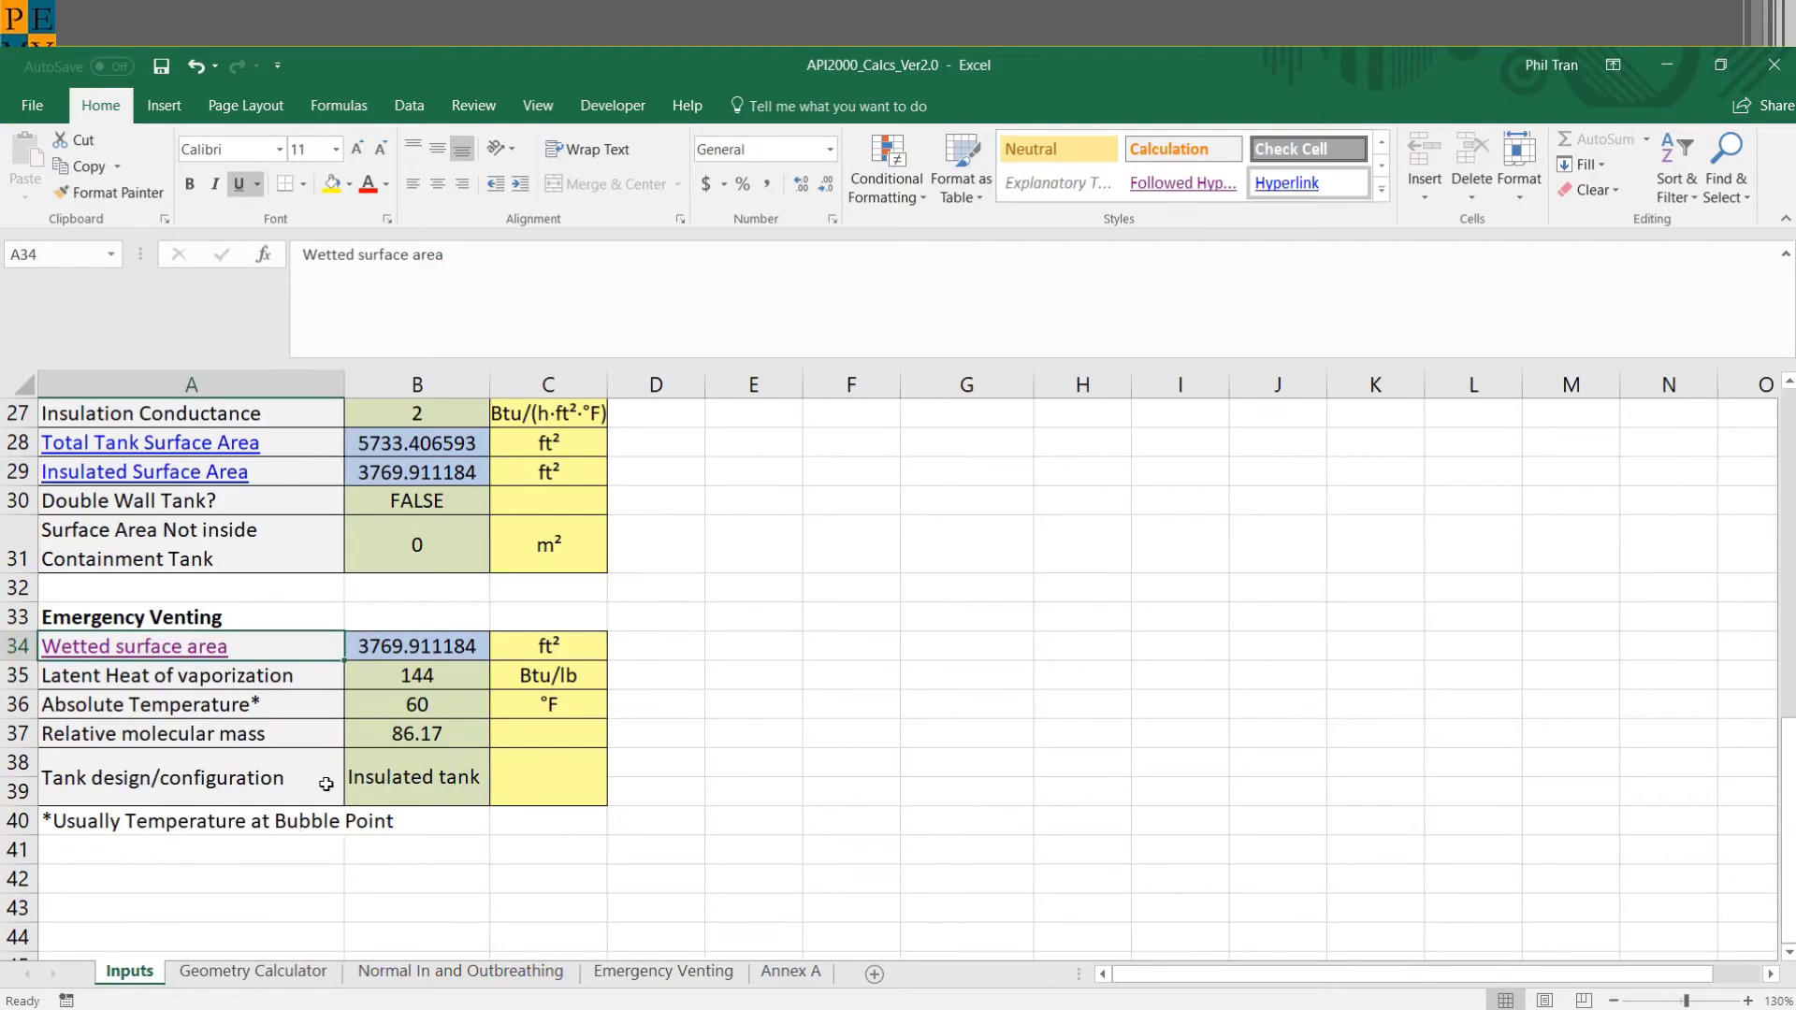
{"action": "left_click", "coordinate": [423, 683]}
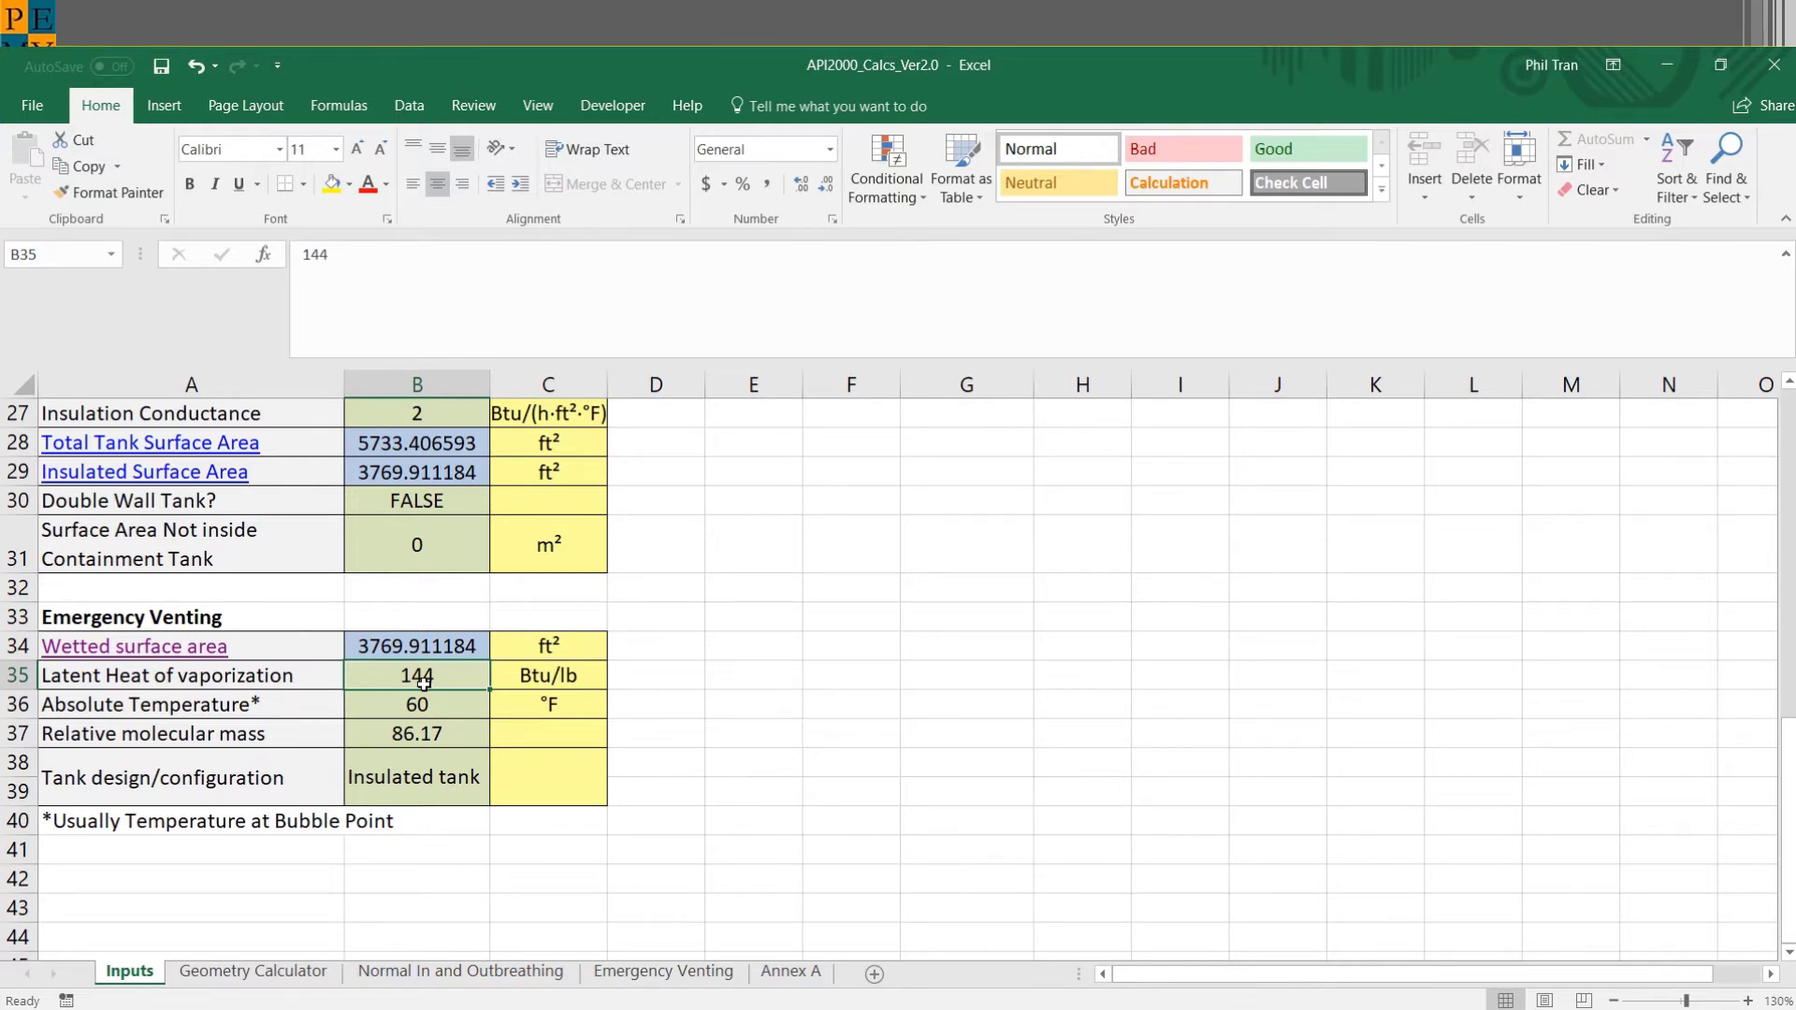
{"action": "key", "text": "Down"}
{"action": "key", "text": "Down"}
{"action": "key", "text": "Up"}
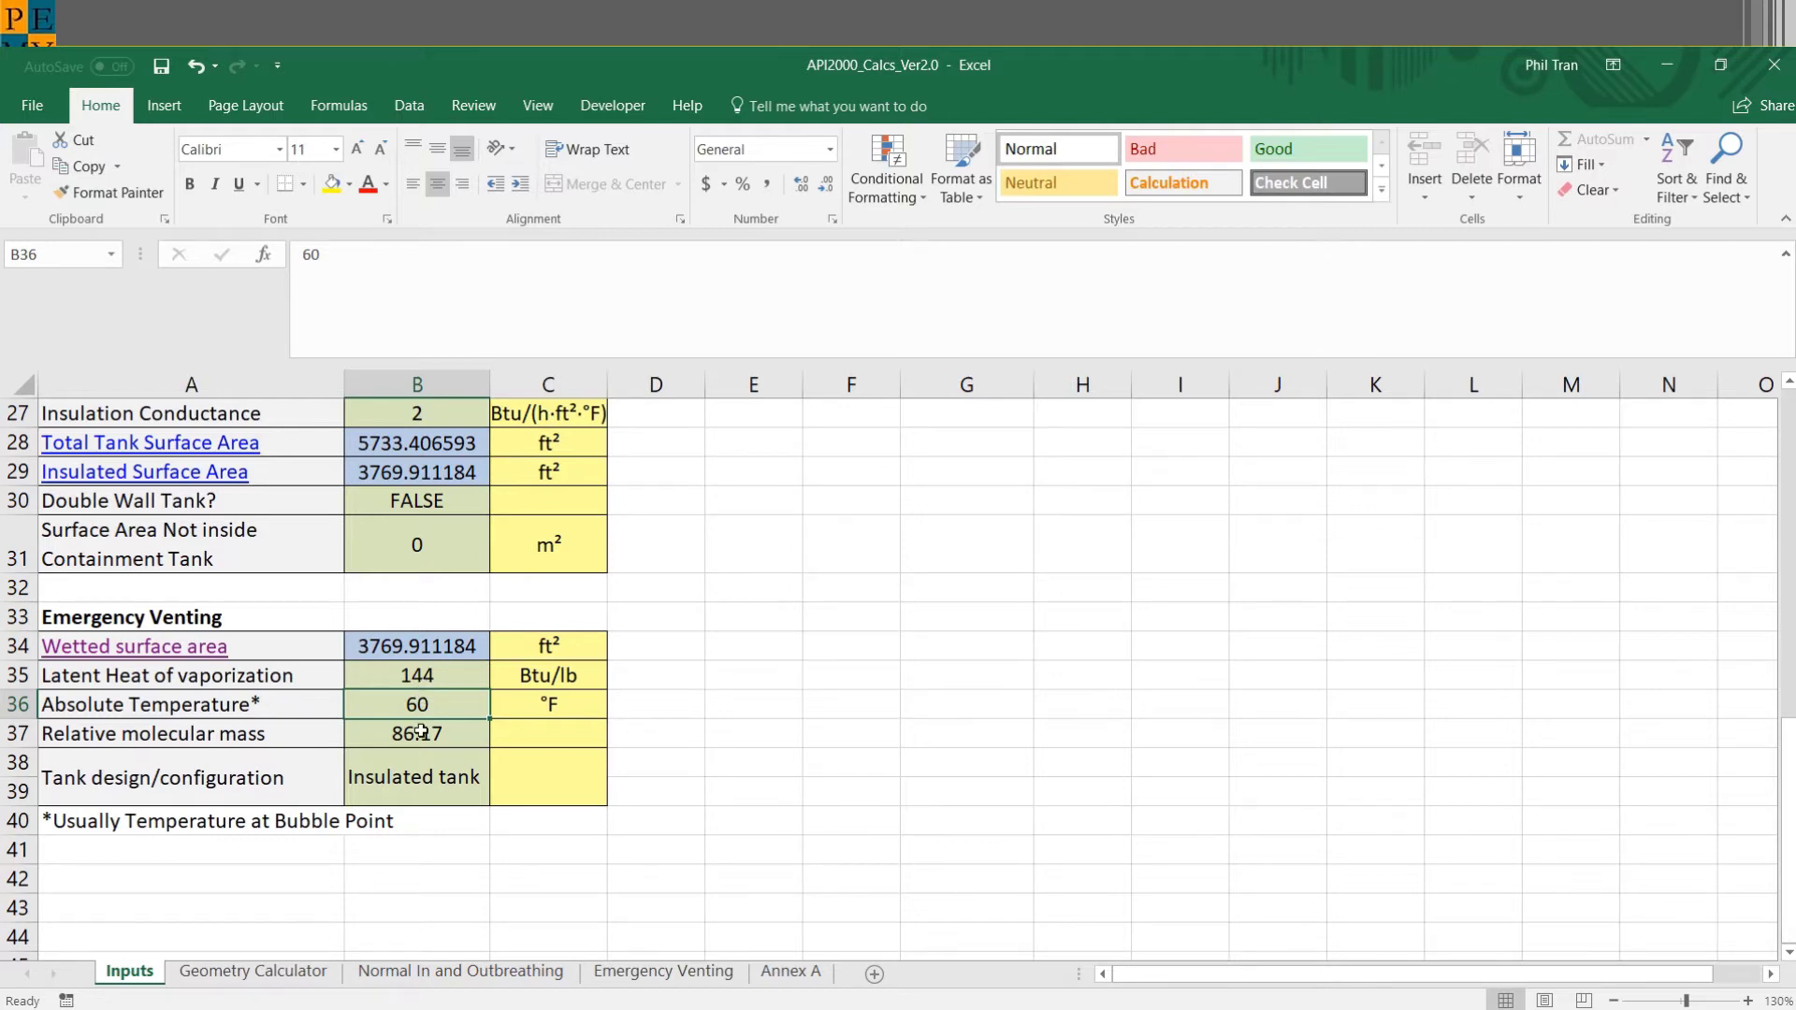
{"action": "left_click", "coordinate": [419, 784]}
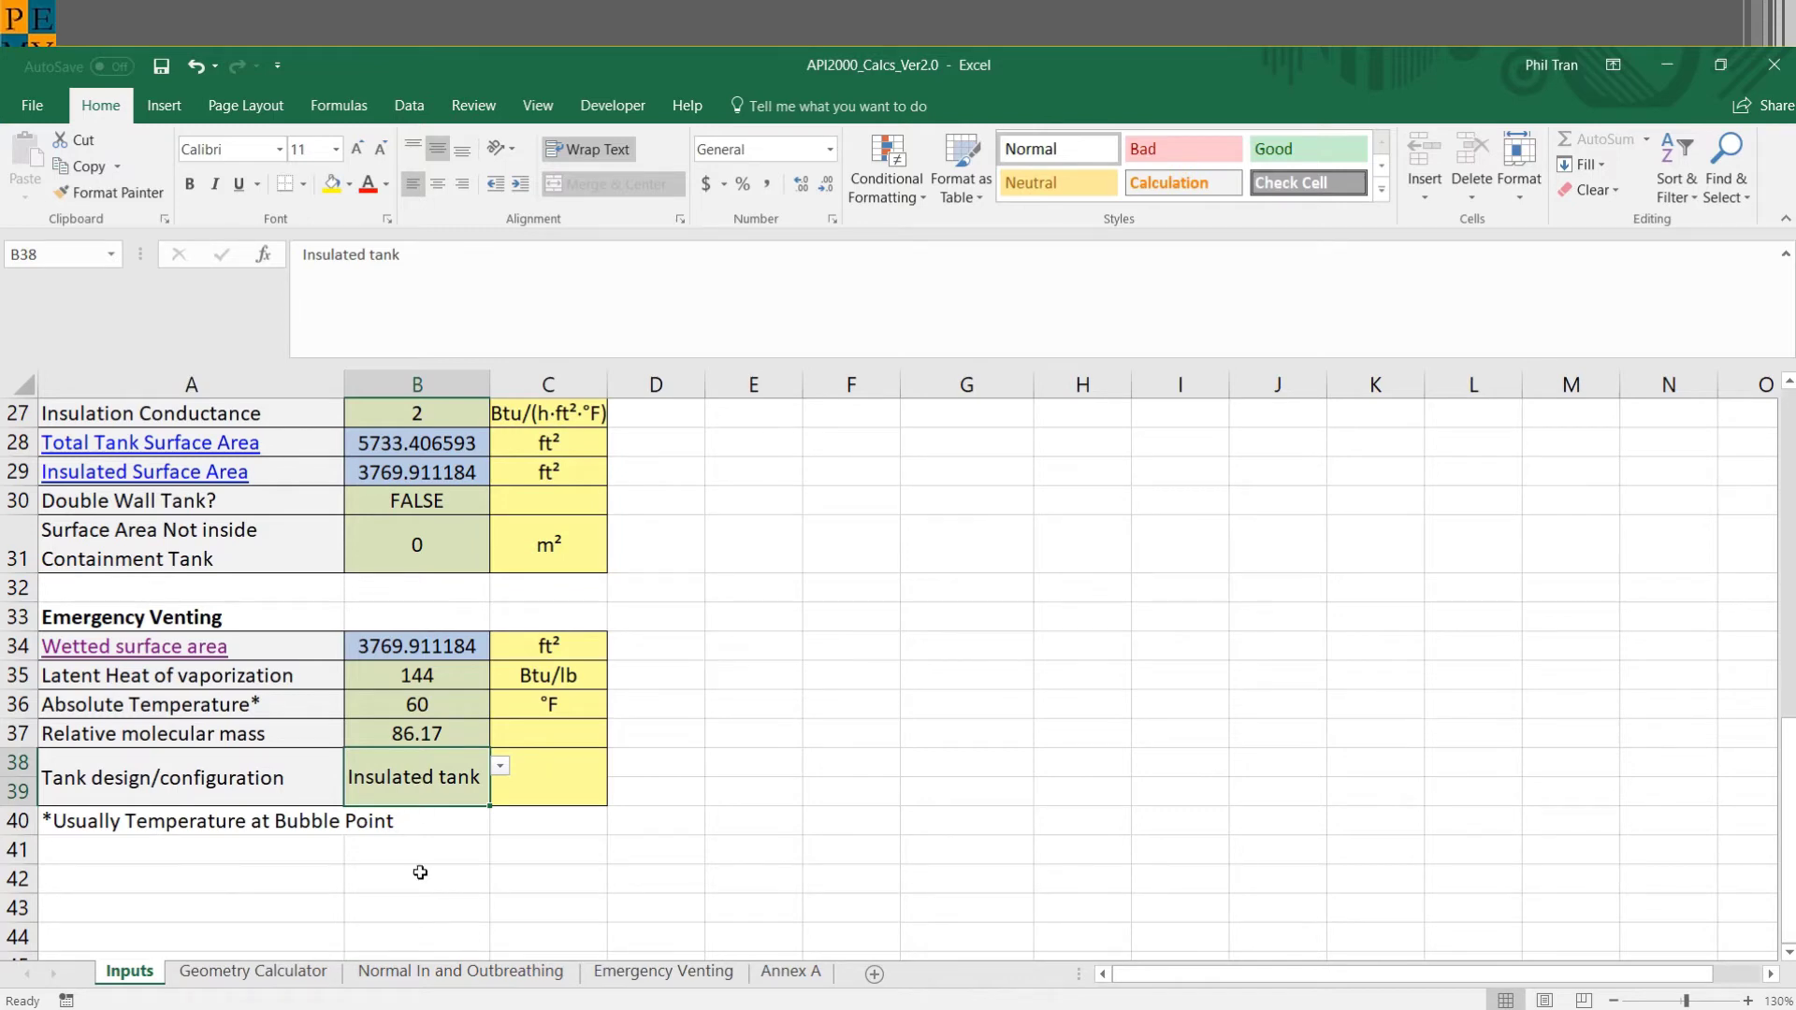
- On the Normal In and Outbreathing sheet, examine the incoming flow-rate formula and the liquid, thermal and total out-breathing and inbreathing calculations
{"action": "left_click", "coordinate": [423, 974]}
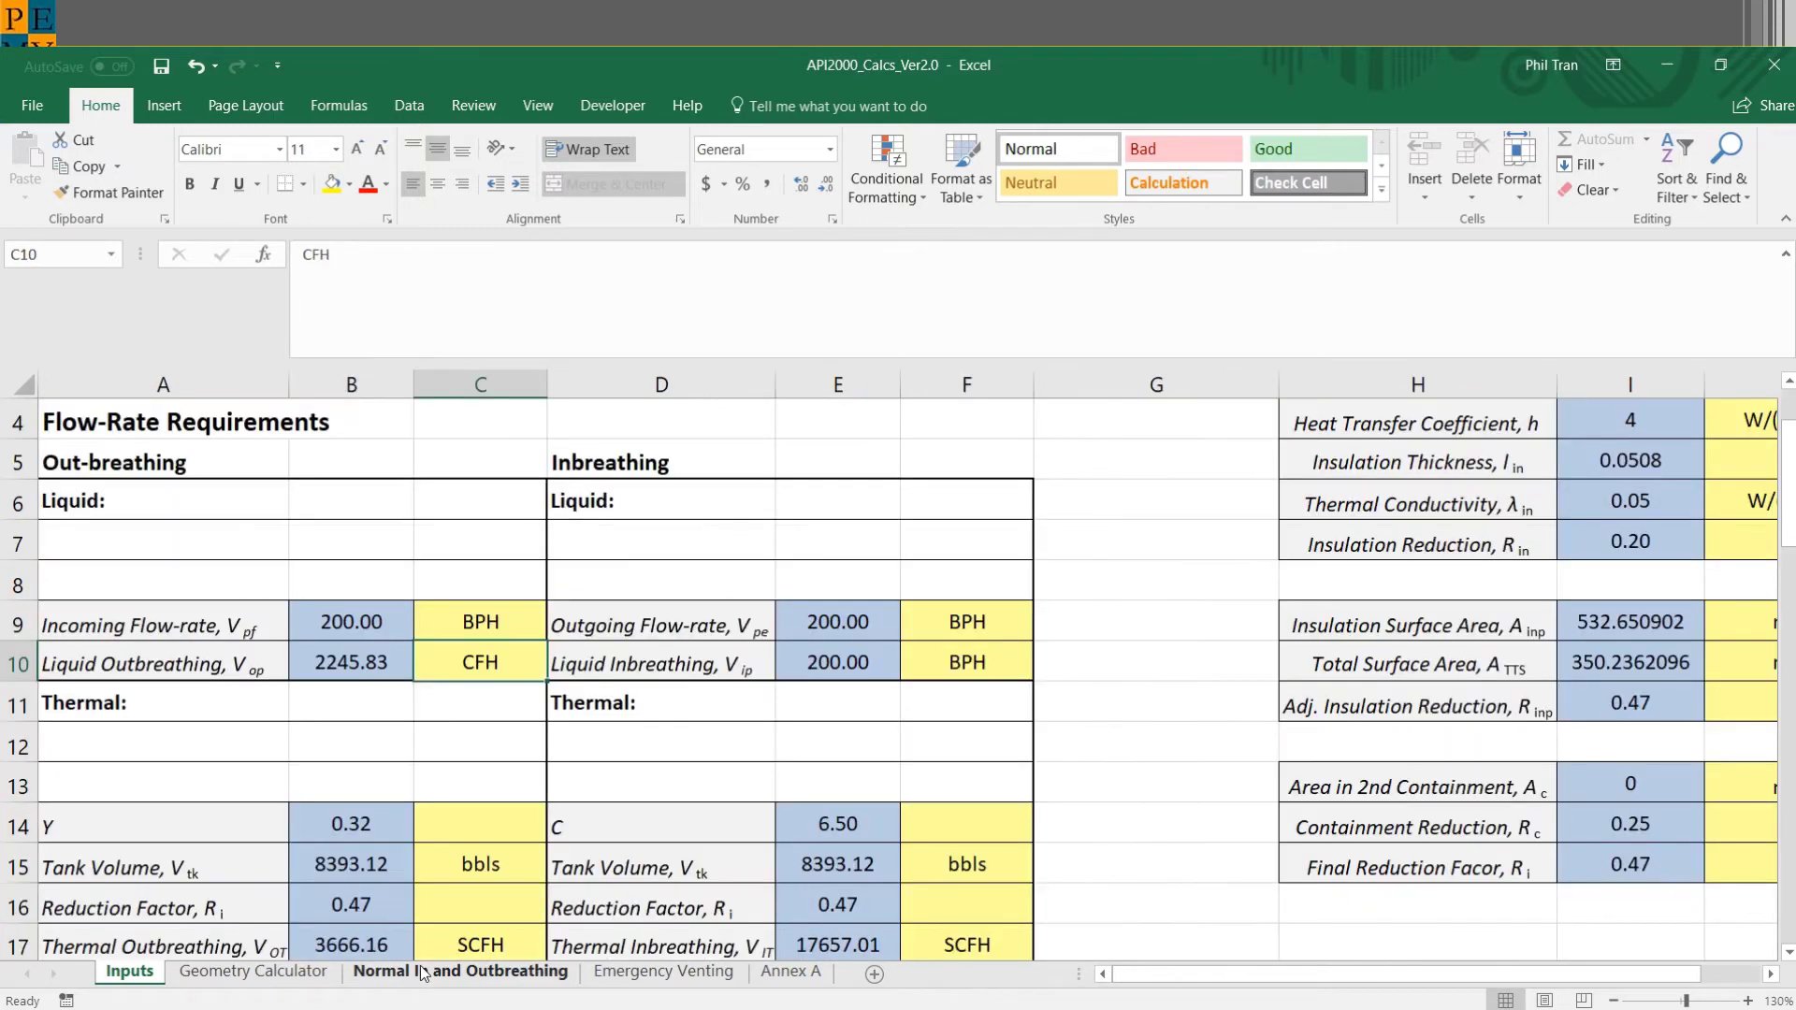
{"action": "scroll", "coordinate": [458, 796], "scroll_direction": "up", "scroll_amount": 1}
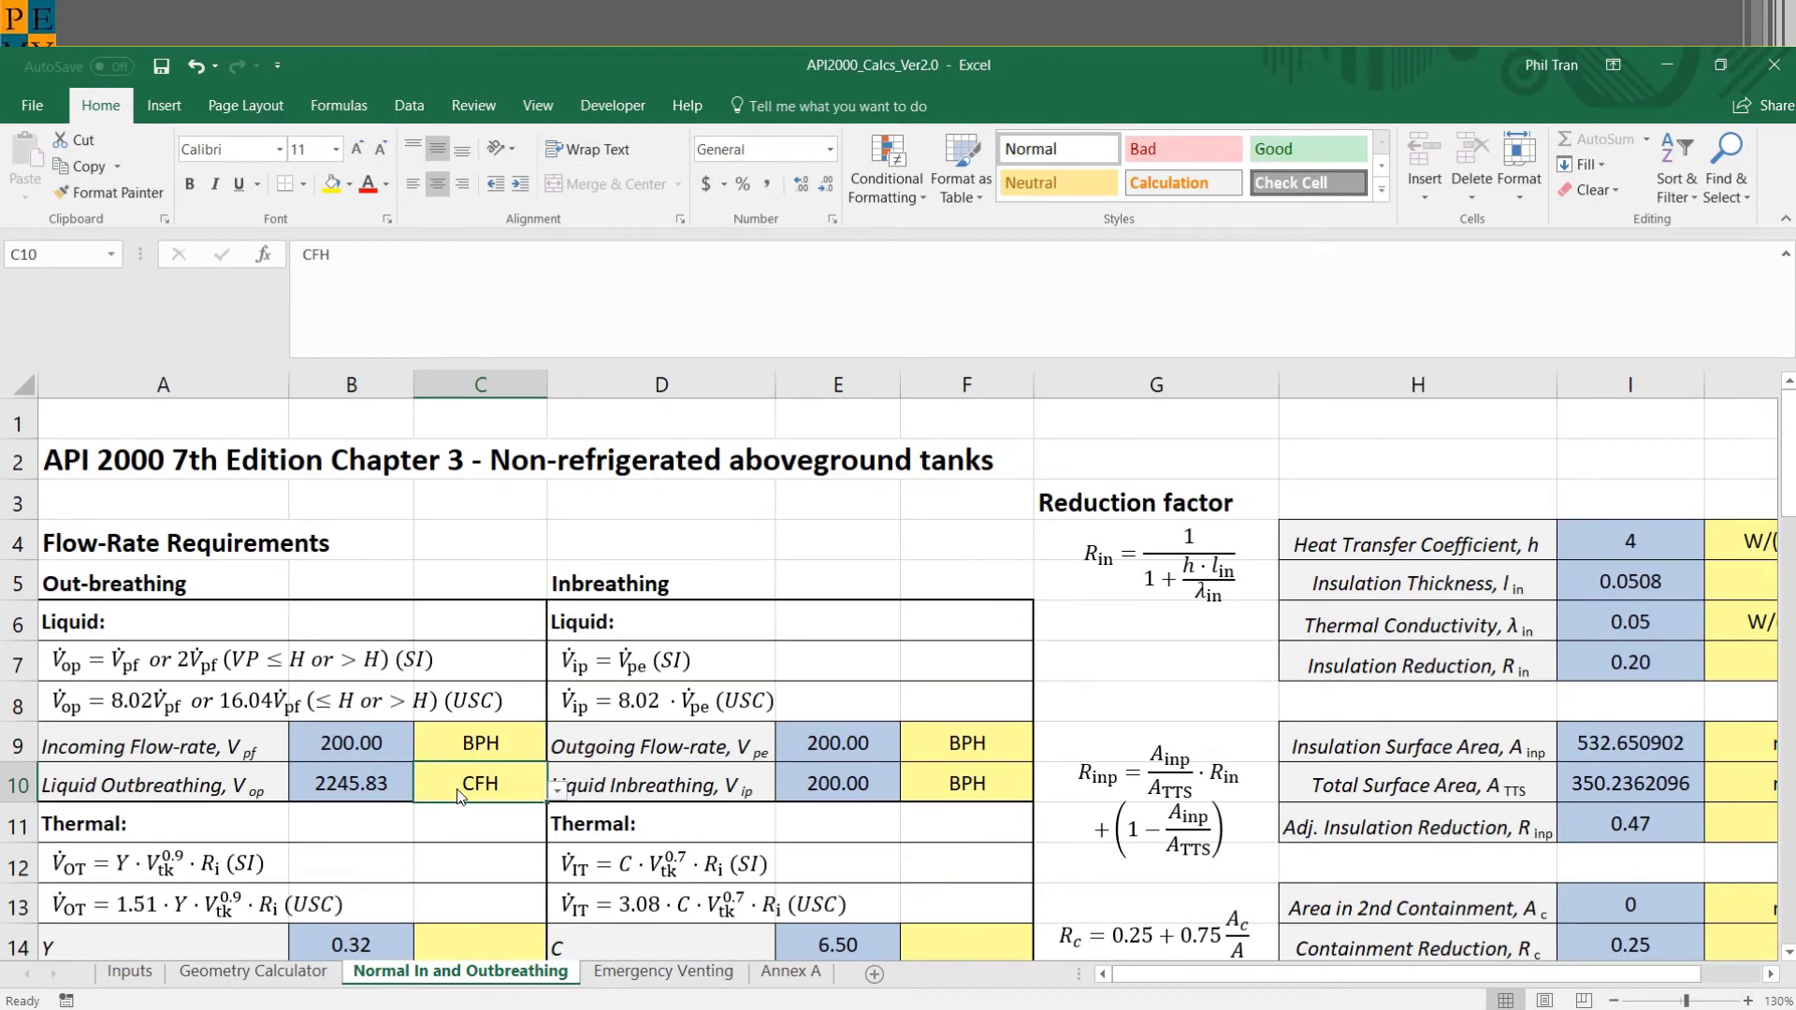
{"action": "left_click", "coordinate": [377, 742]}
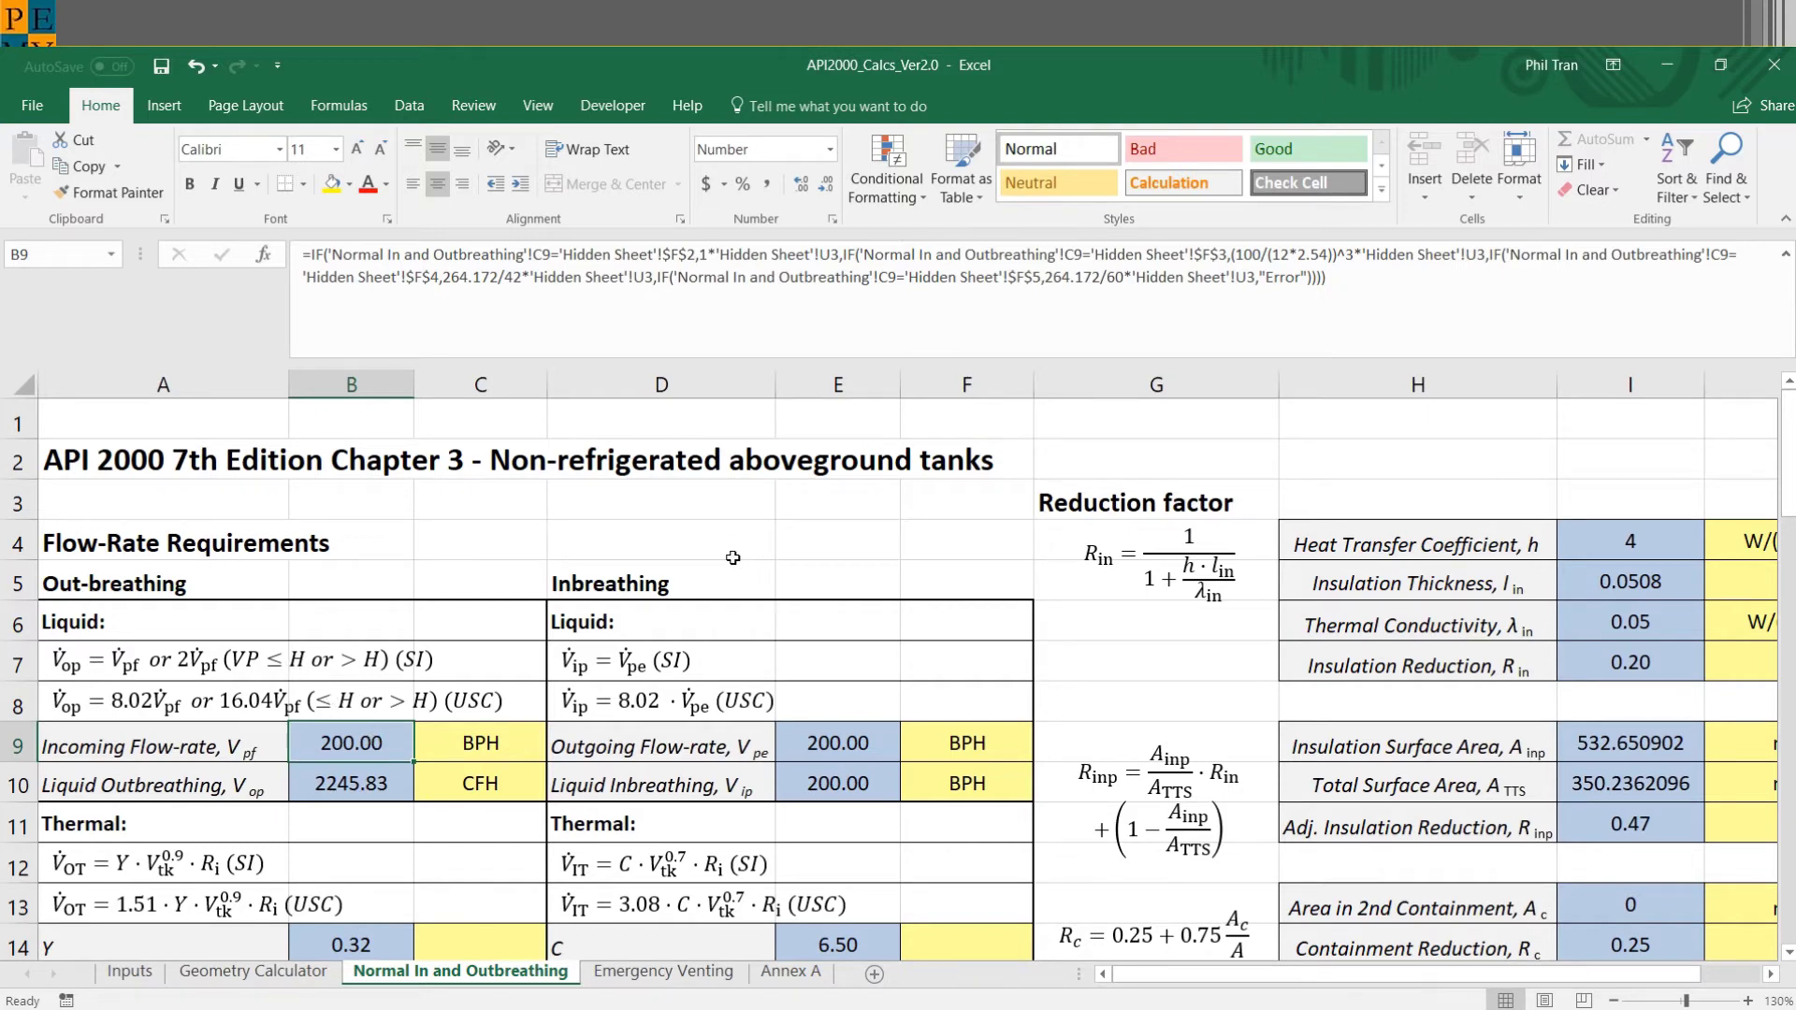
{"action": "scroll", "coordinate": [329, 677], "scroll_direction": "down", "scroll_amount": 1}
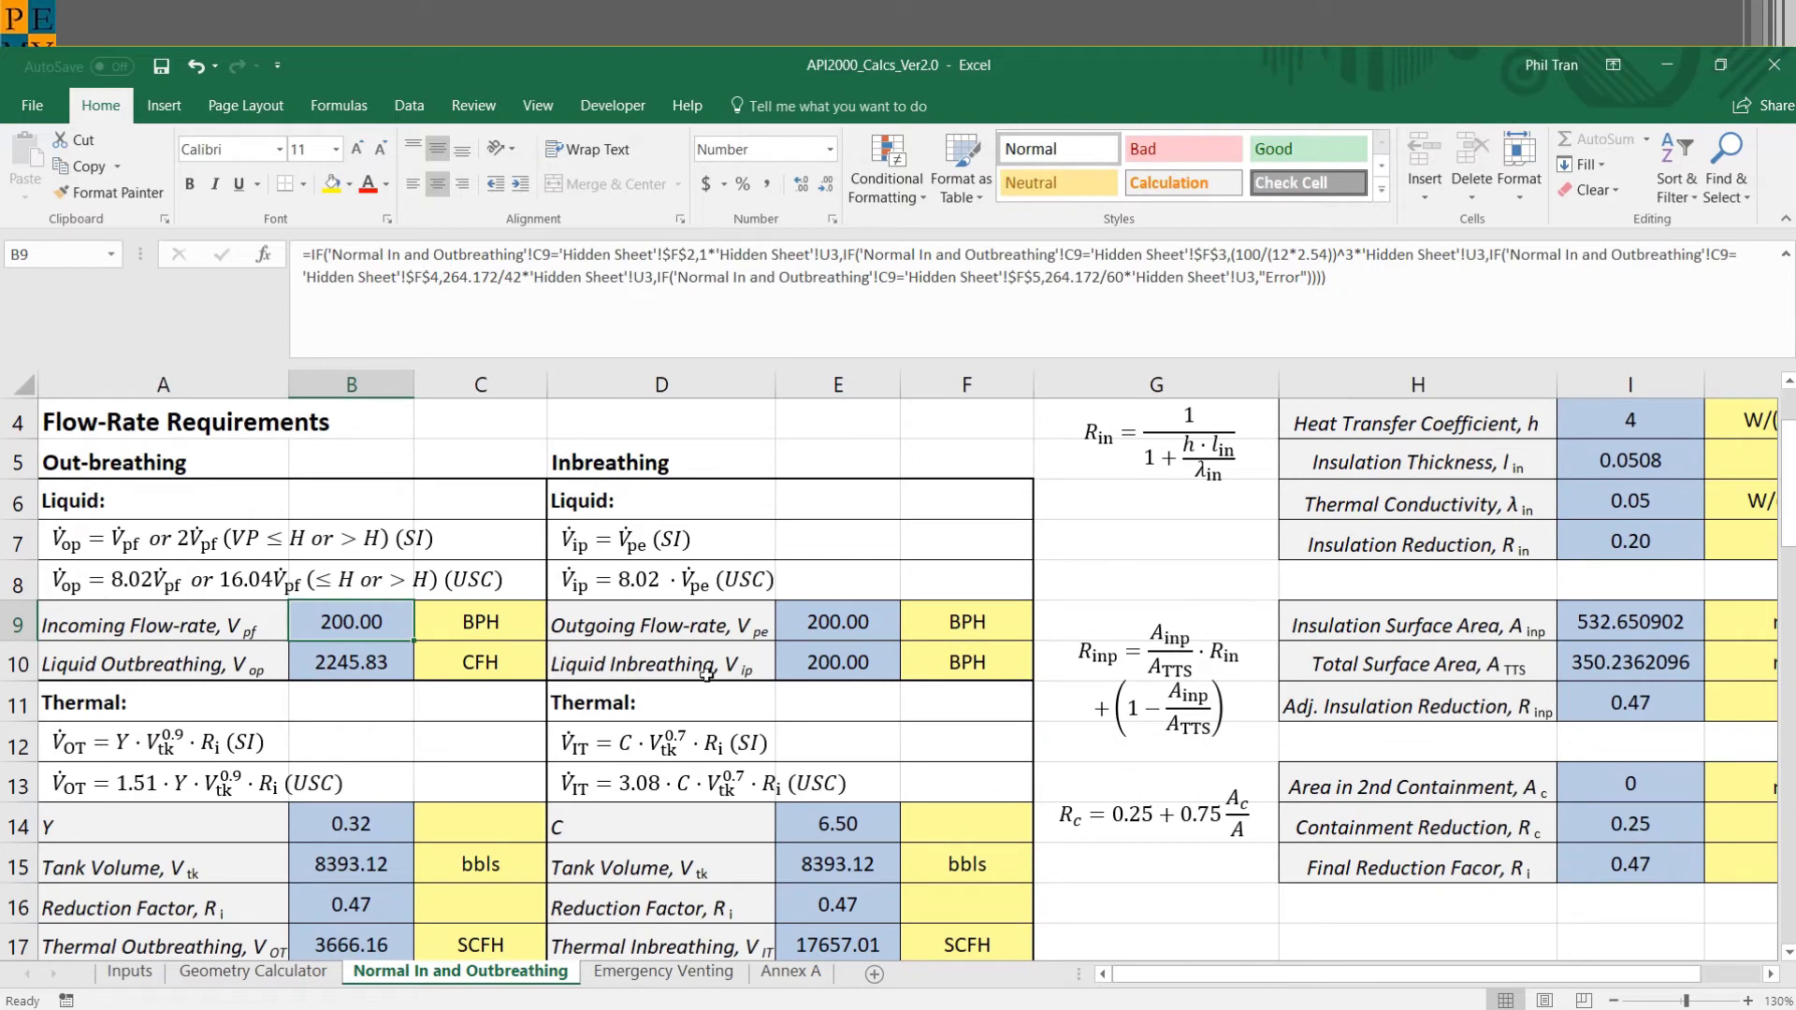
{"action": "scroll", "coordinate": [209, 769], "scroll_direction": "down", "scroll_amount": 1}
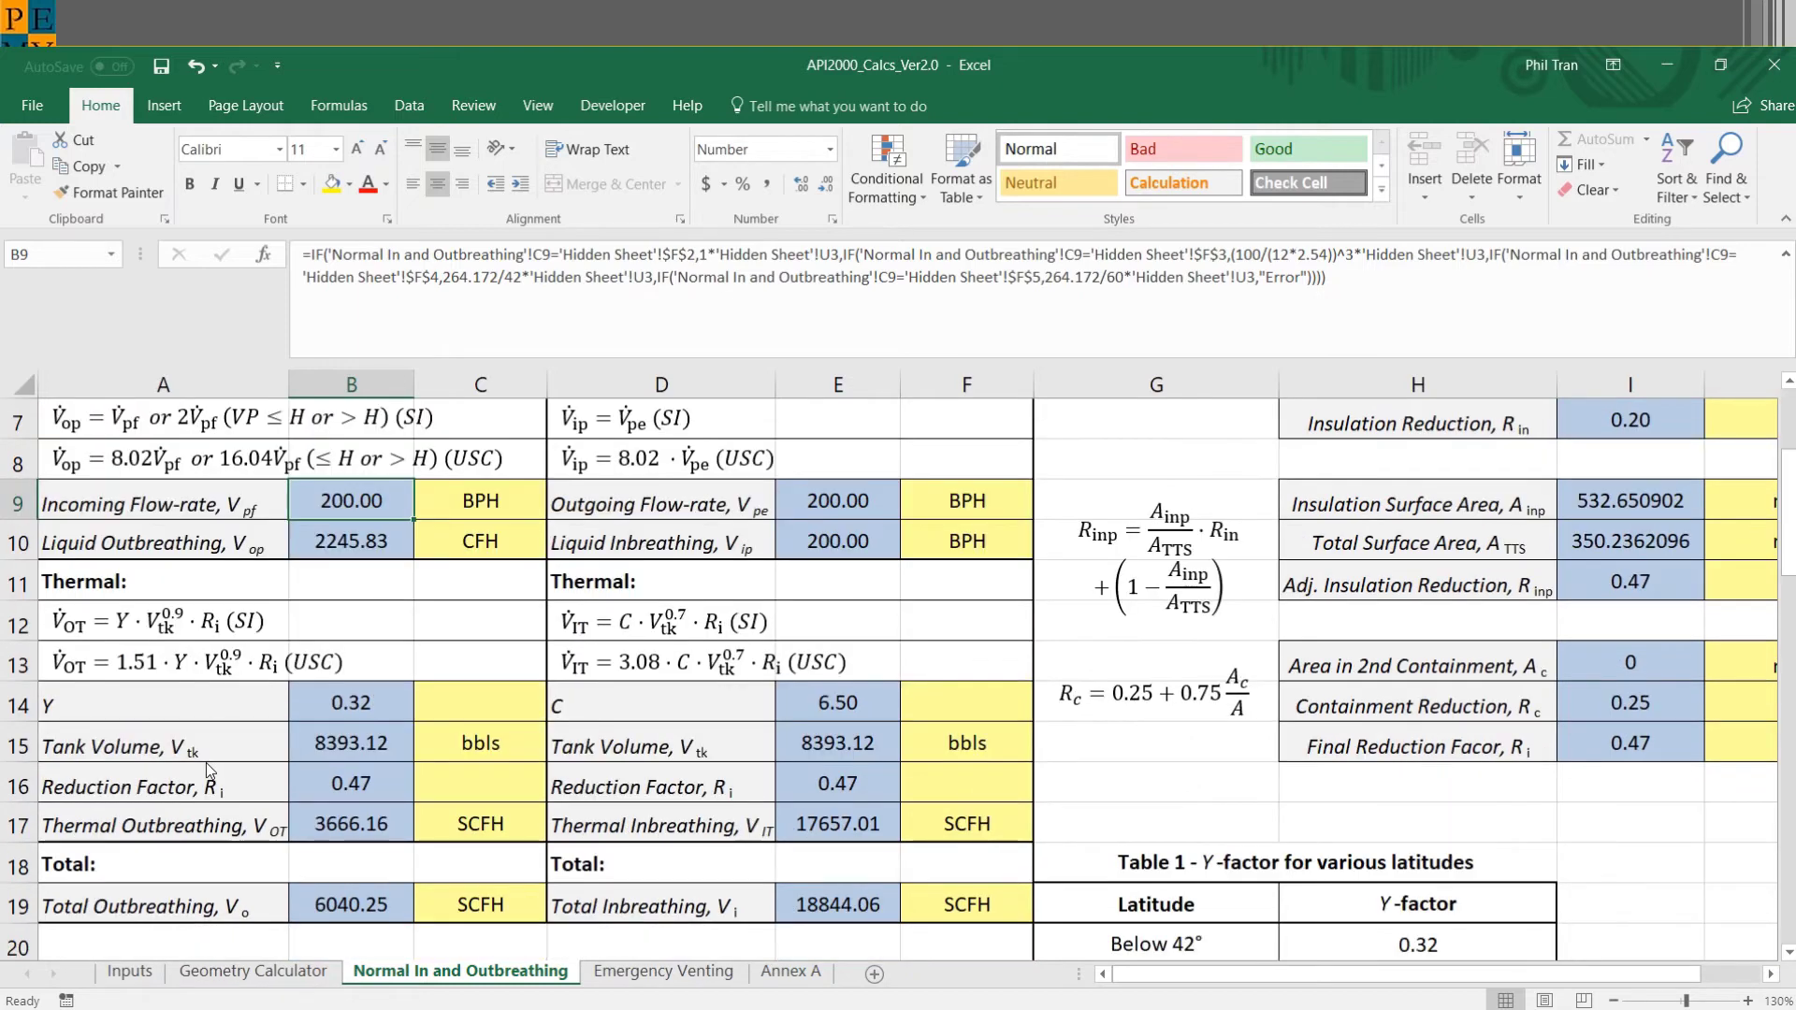
{"action": "scroll", "coordinate": [501, 746], "scroll_direction": "up", "scroll_amount": 1}
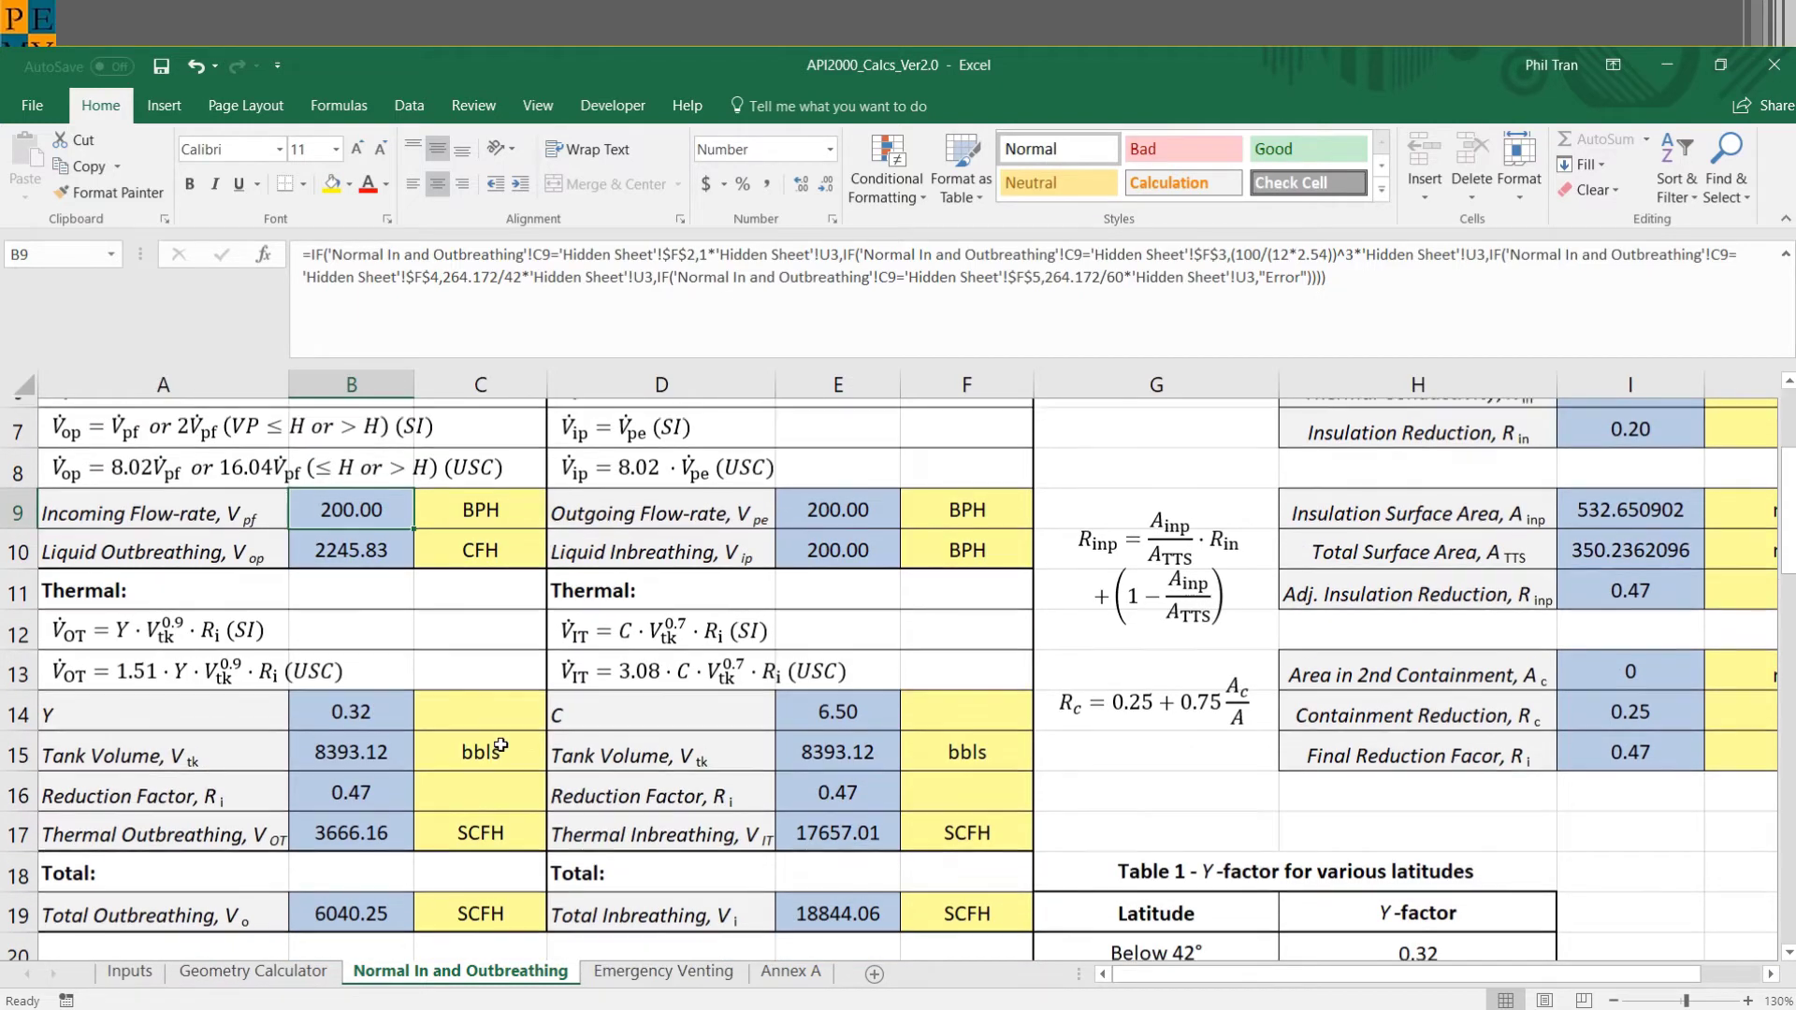
{"action": "scroll", "coordinate": [502, 746], "scroll_direction": "up", "scroll_amount": 1}
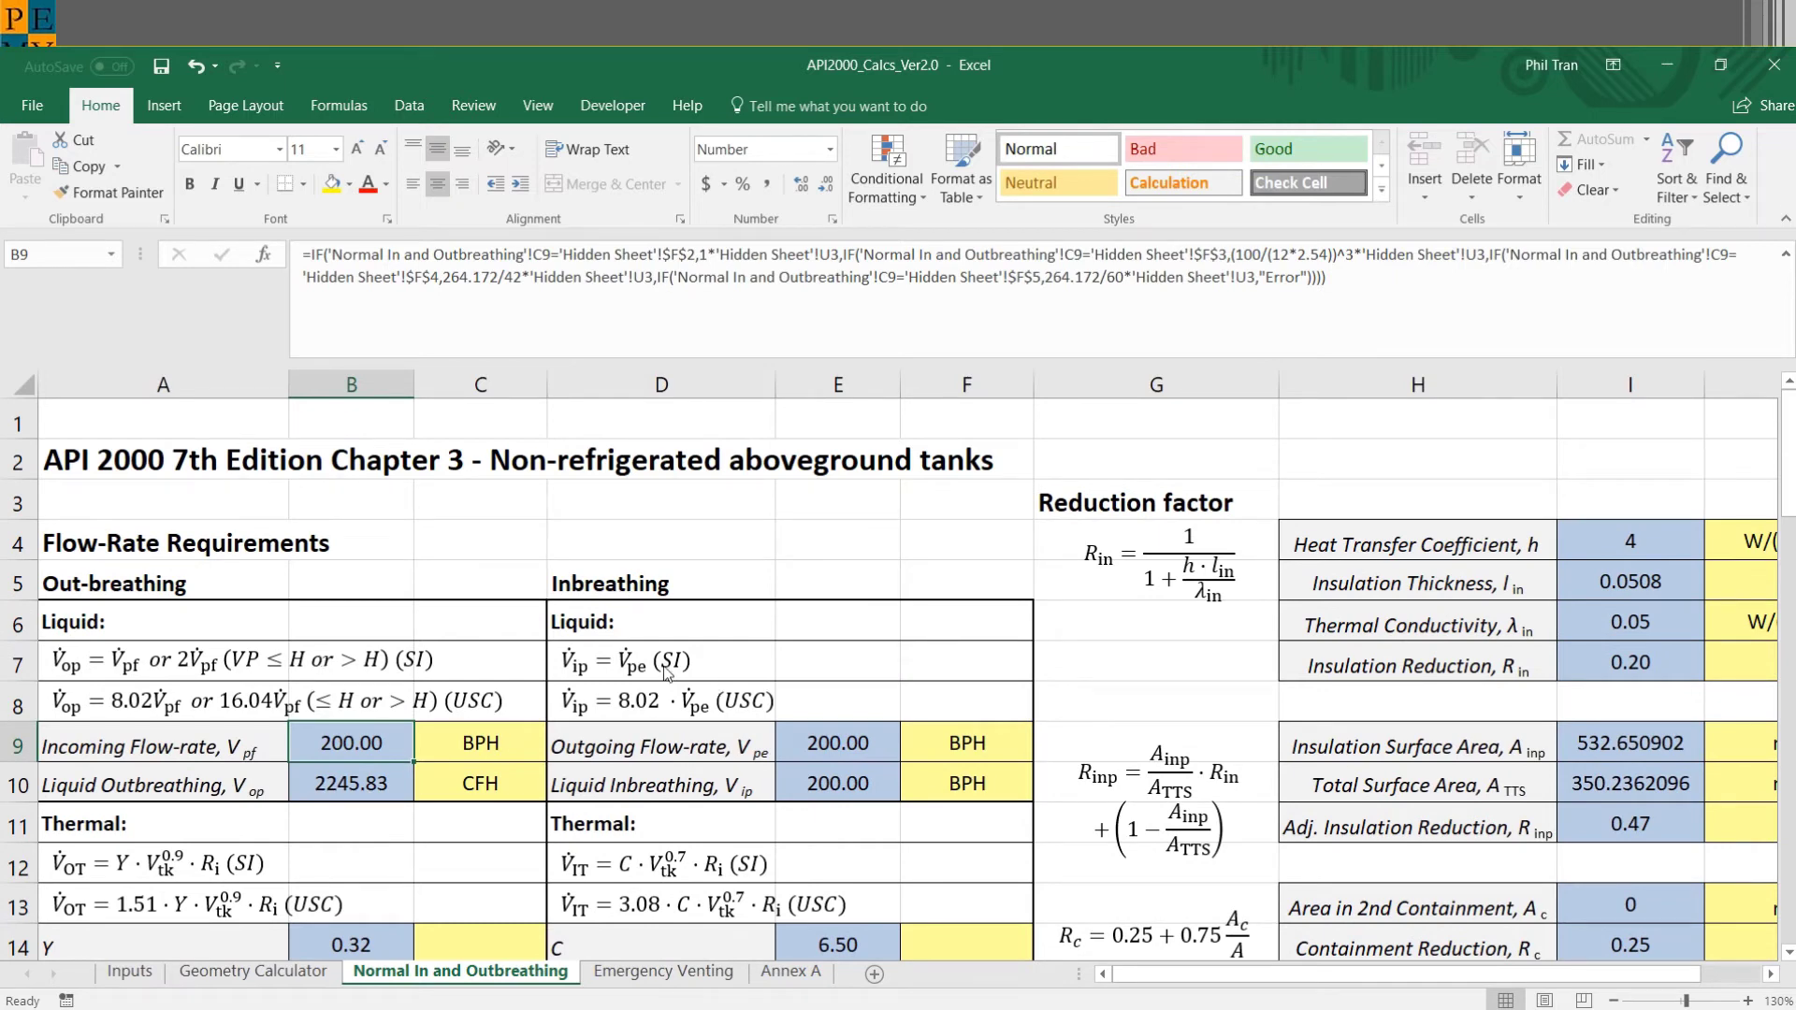
{"action": "scroll", "coordinate": [649, 662], "scroll_direction": "down", "scroll_amount": 1}
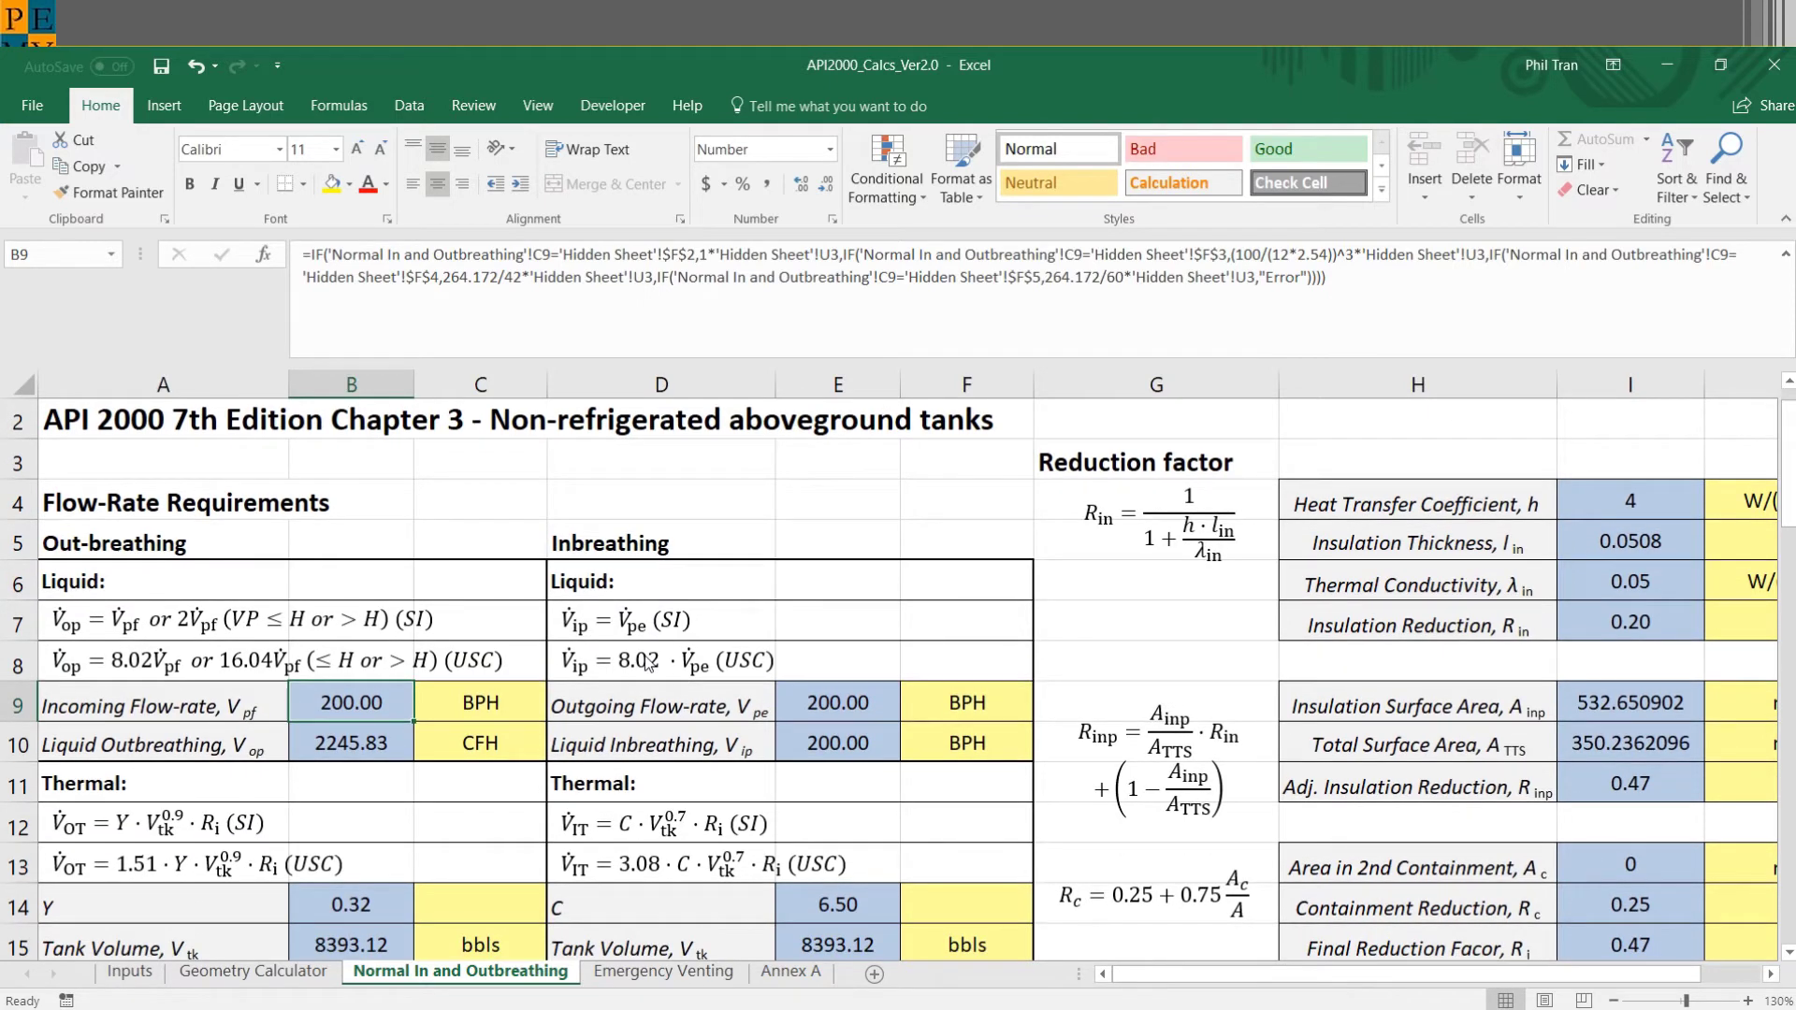
{"action": "scroll", "coordinate": [649, 662], "scroll_direction": "up", "scroll_amount": 1}
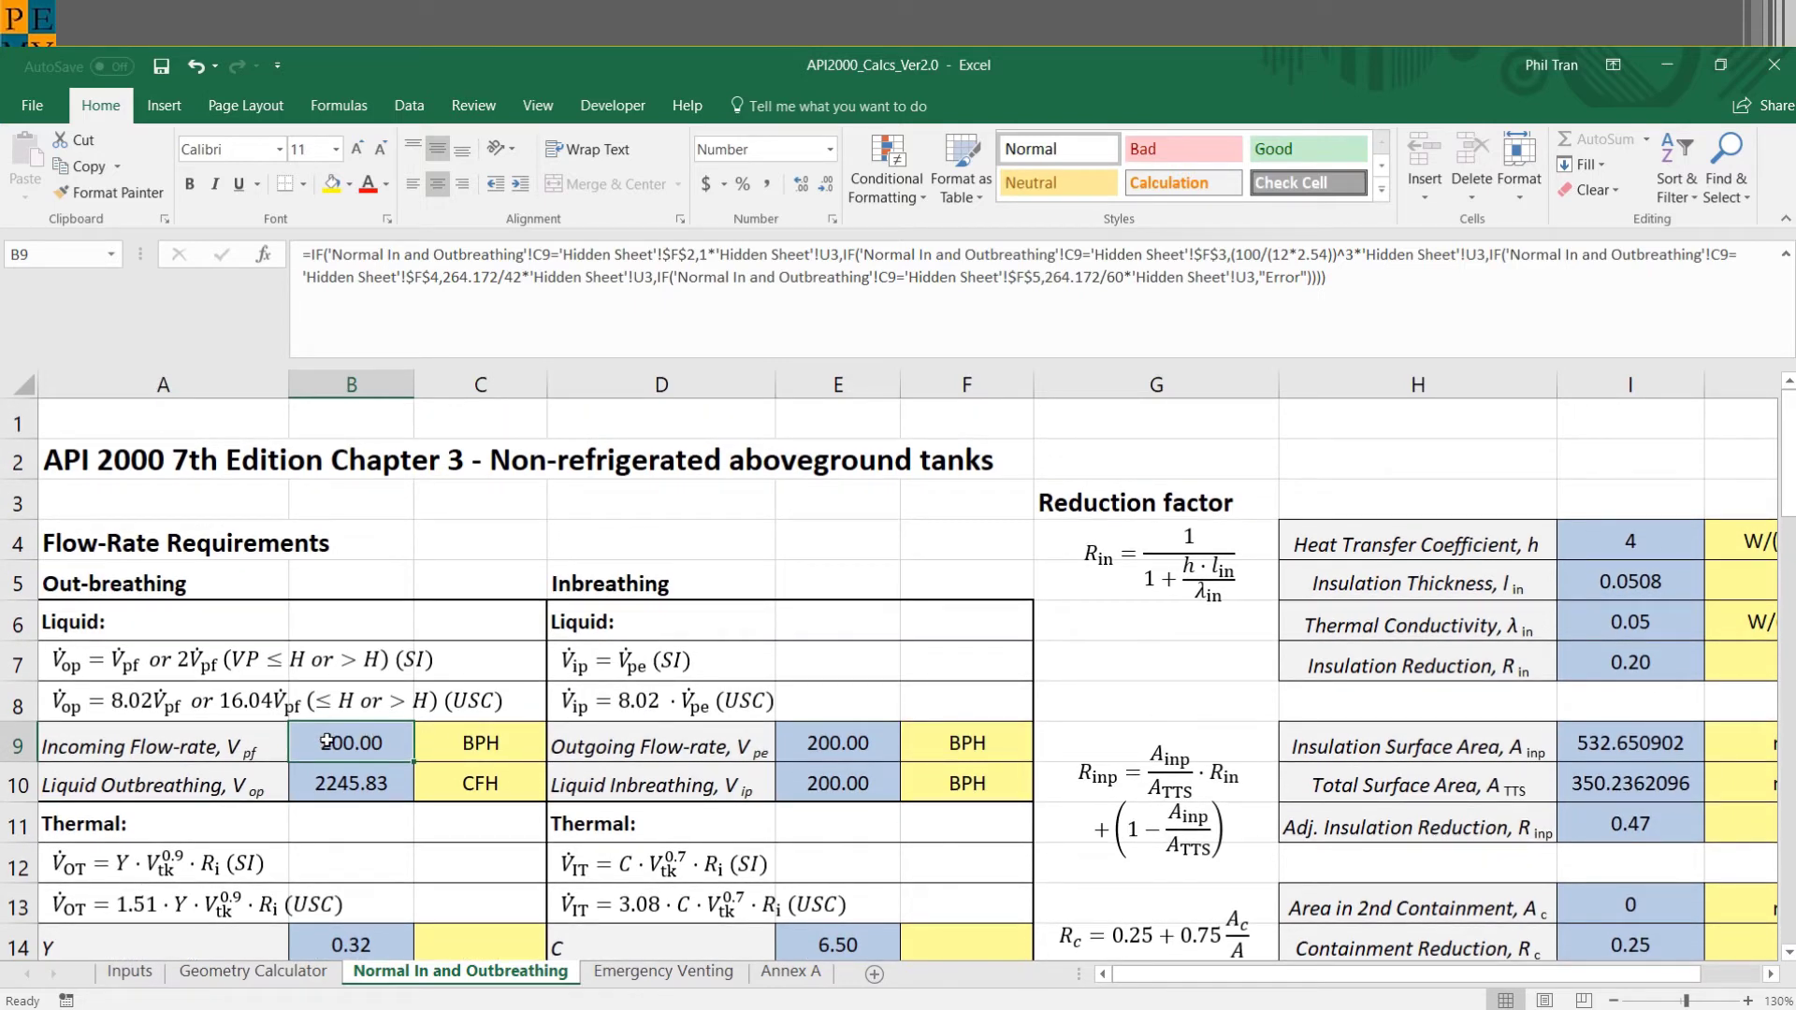
- Switch the liquid out-breathing units to BPH and inspect the formula behind the converted liquid out-breathing value
{"action": "left_click", "coordinate": [521, 794]}
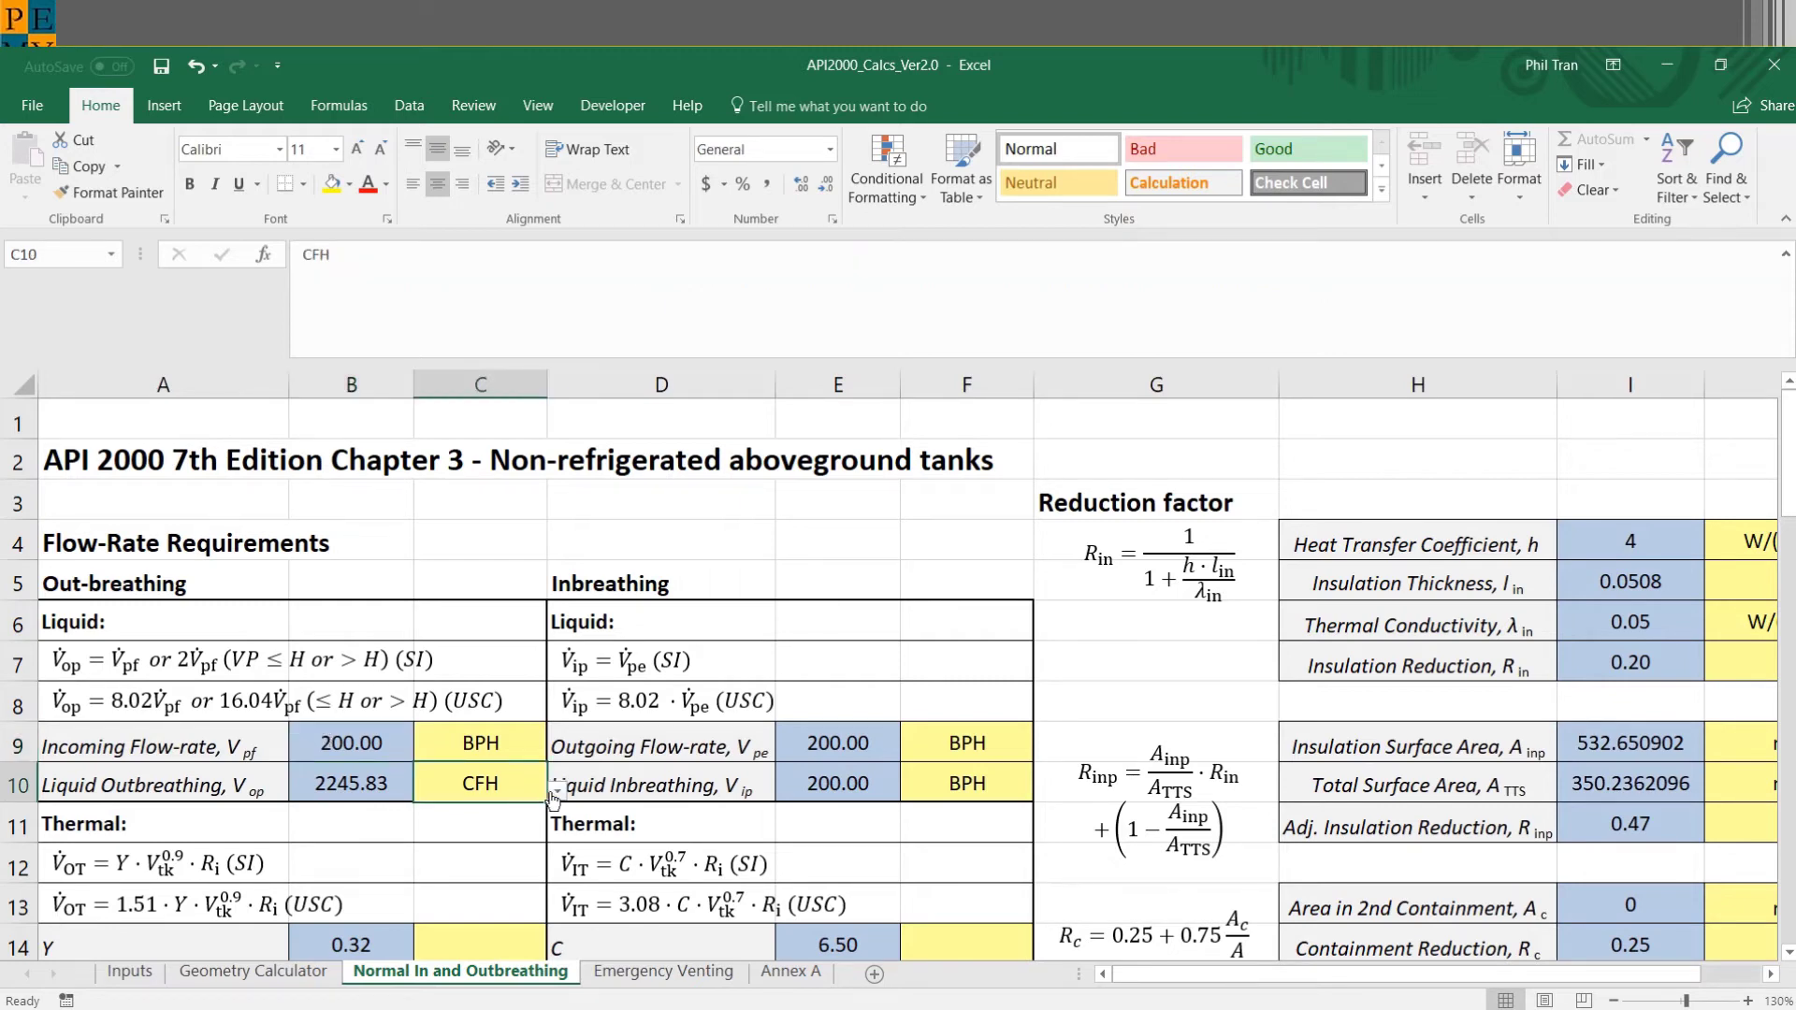
{"action": "left_click", "coordinate": [557, 790]}
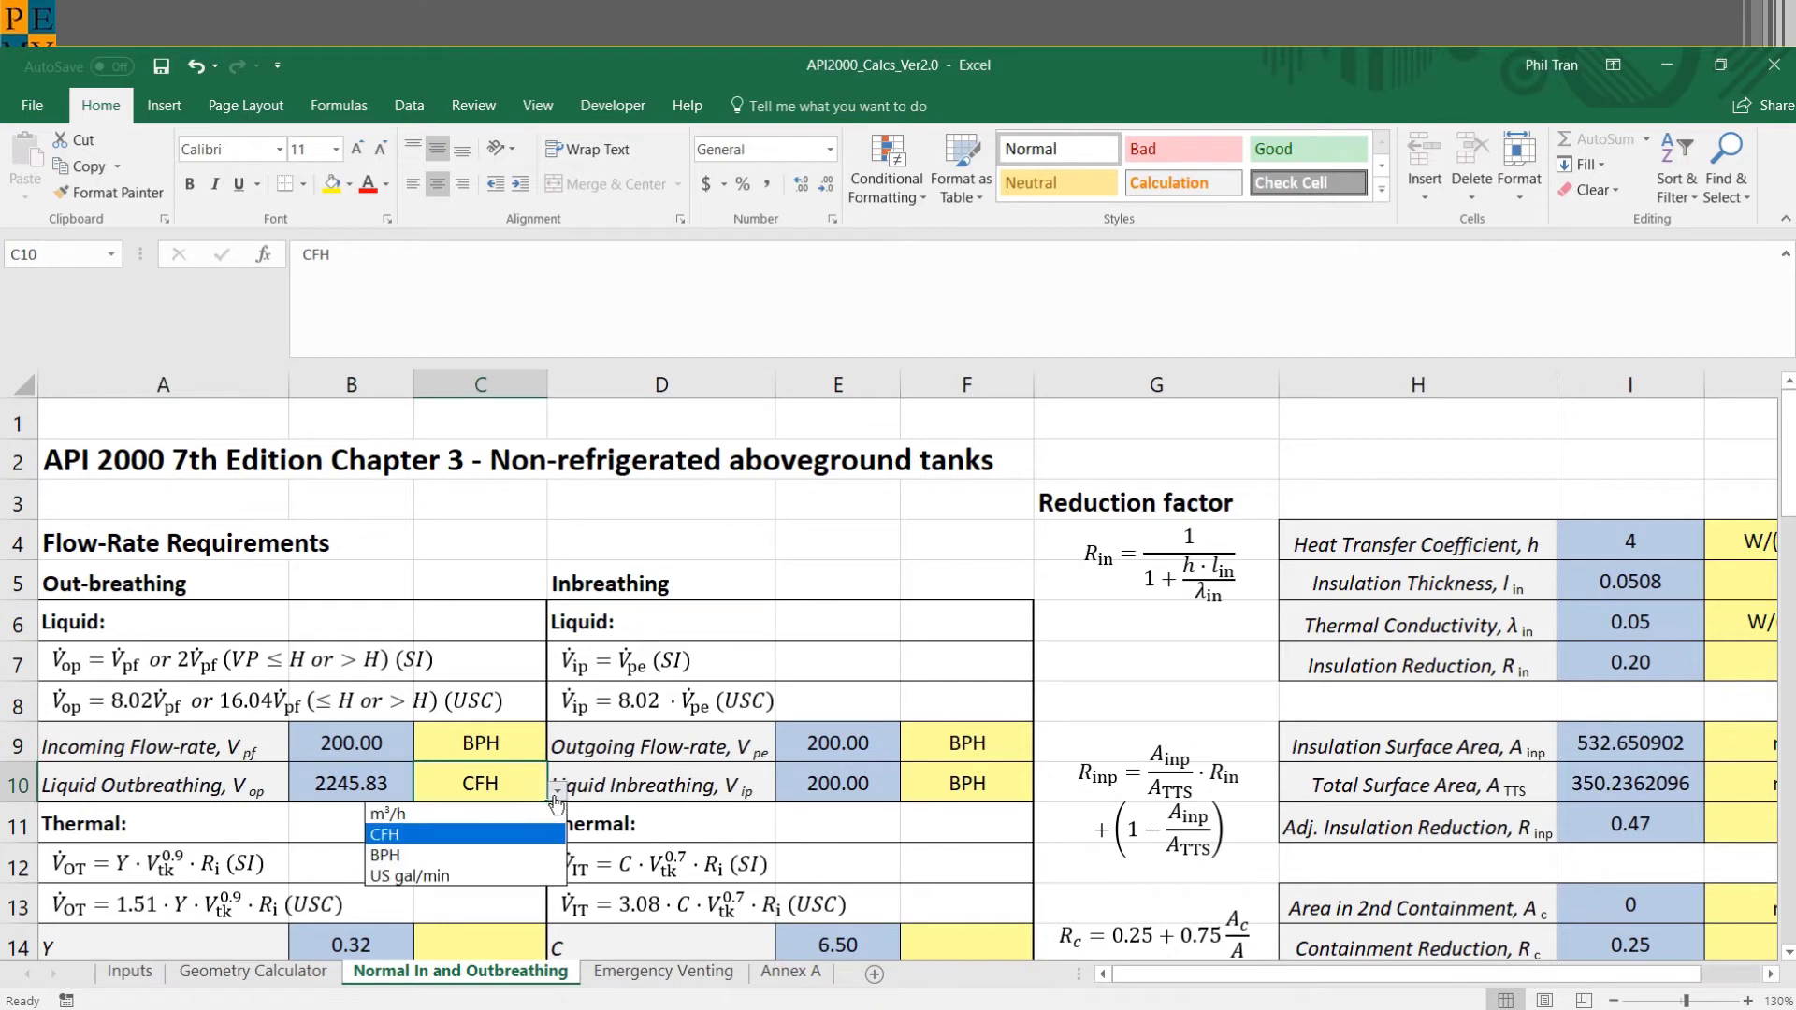
{"action": "left_click", "coordinate": [533, 865]}
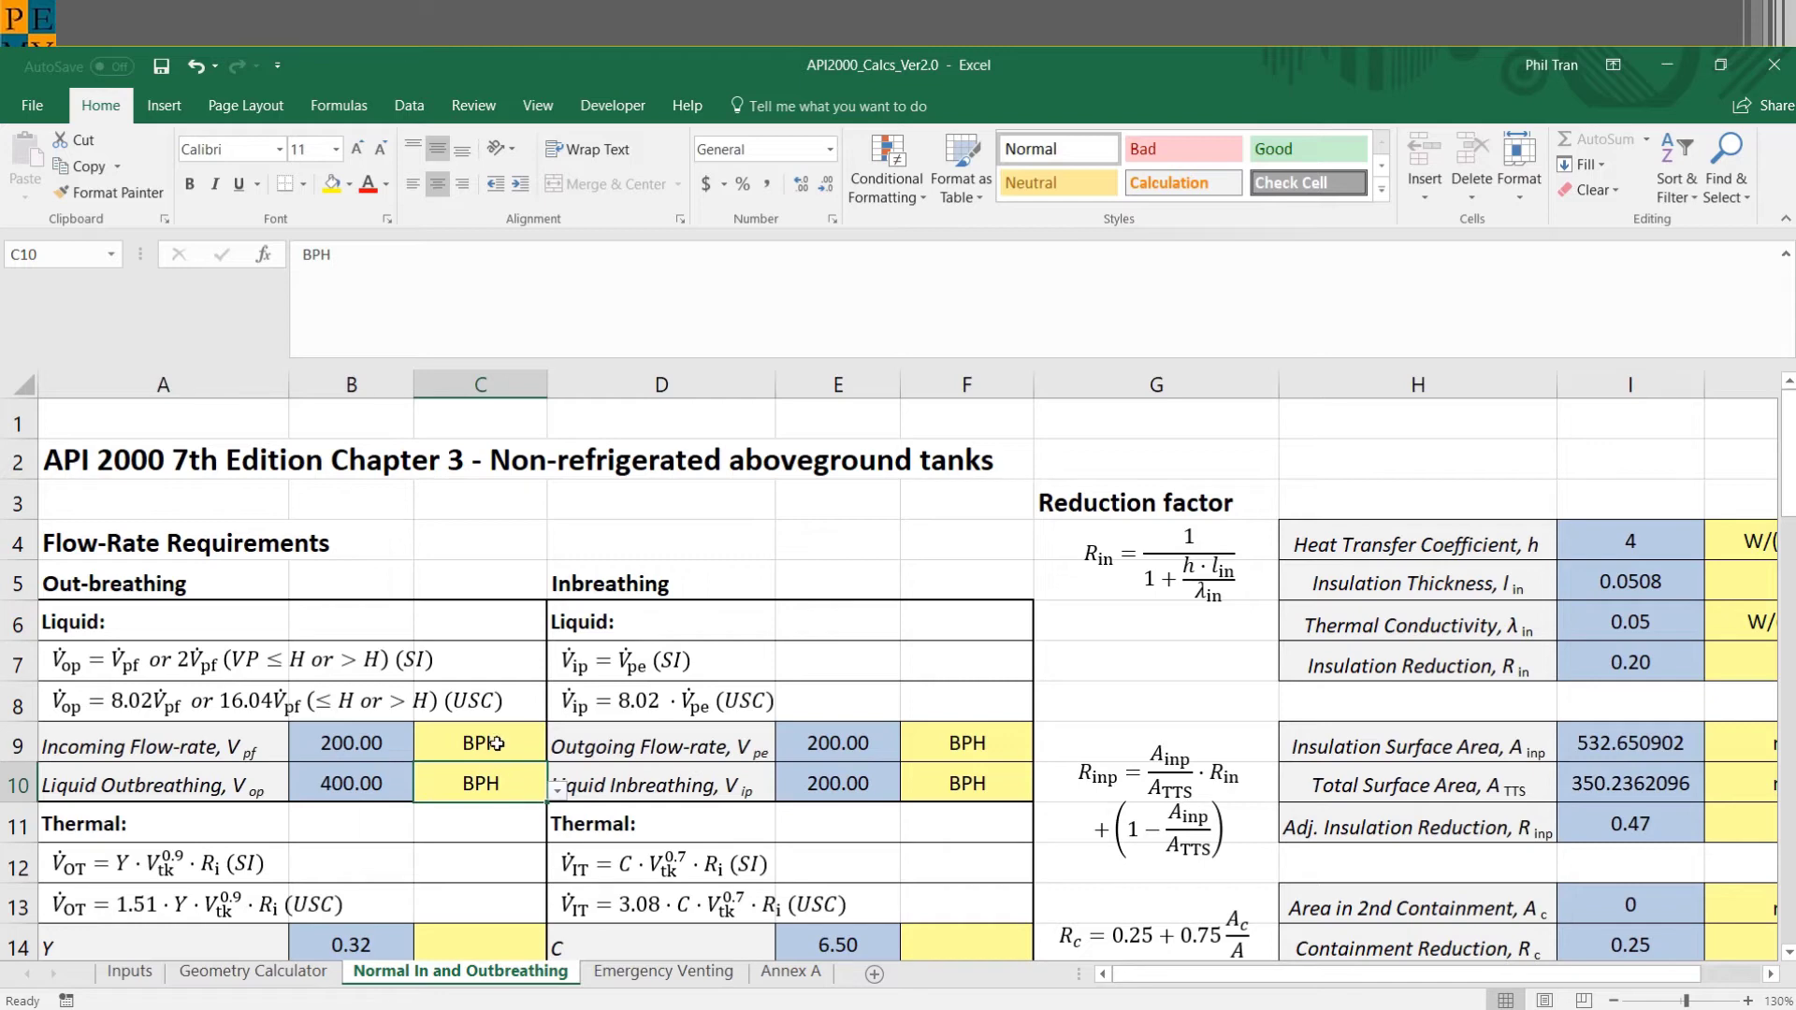
{"action": "left_click", "coordinate": [361, 783]}
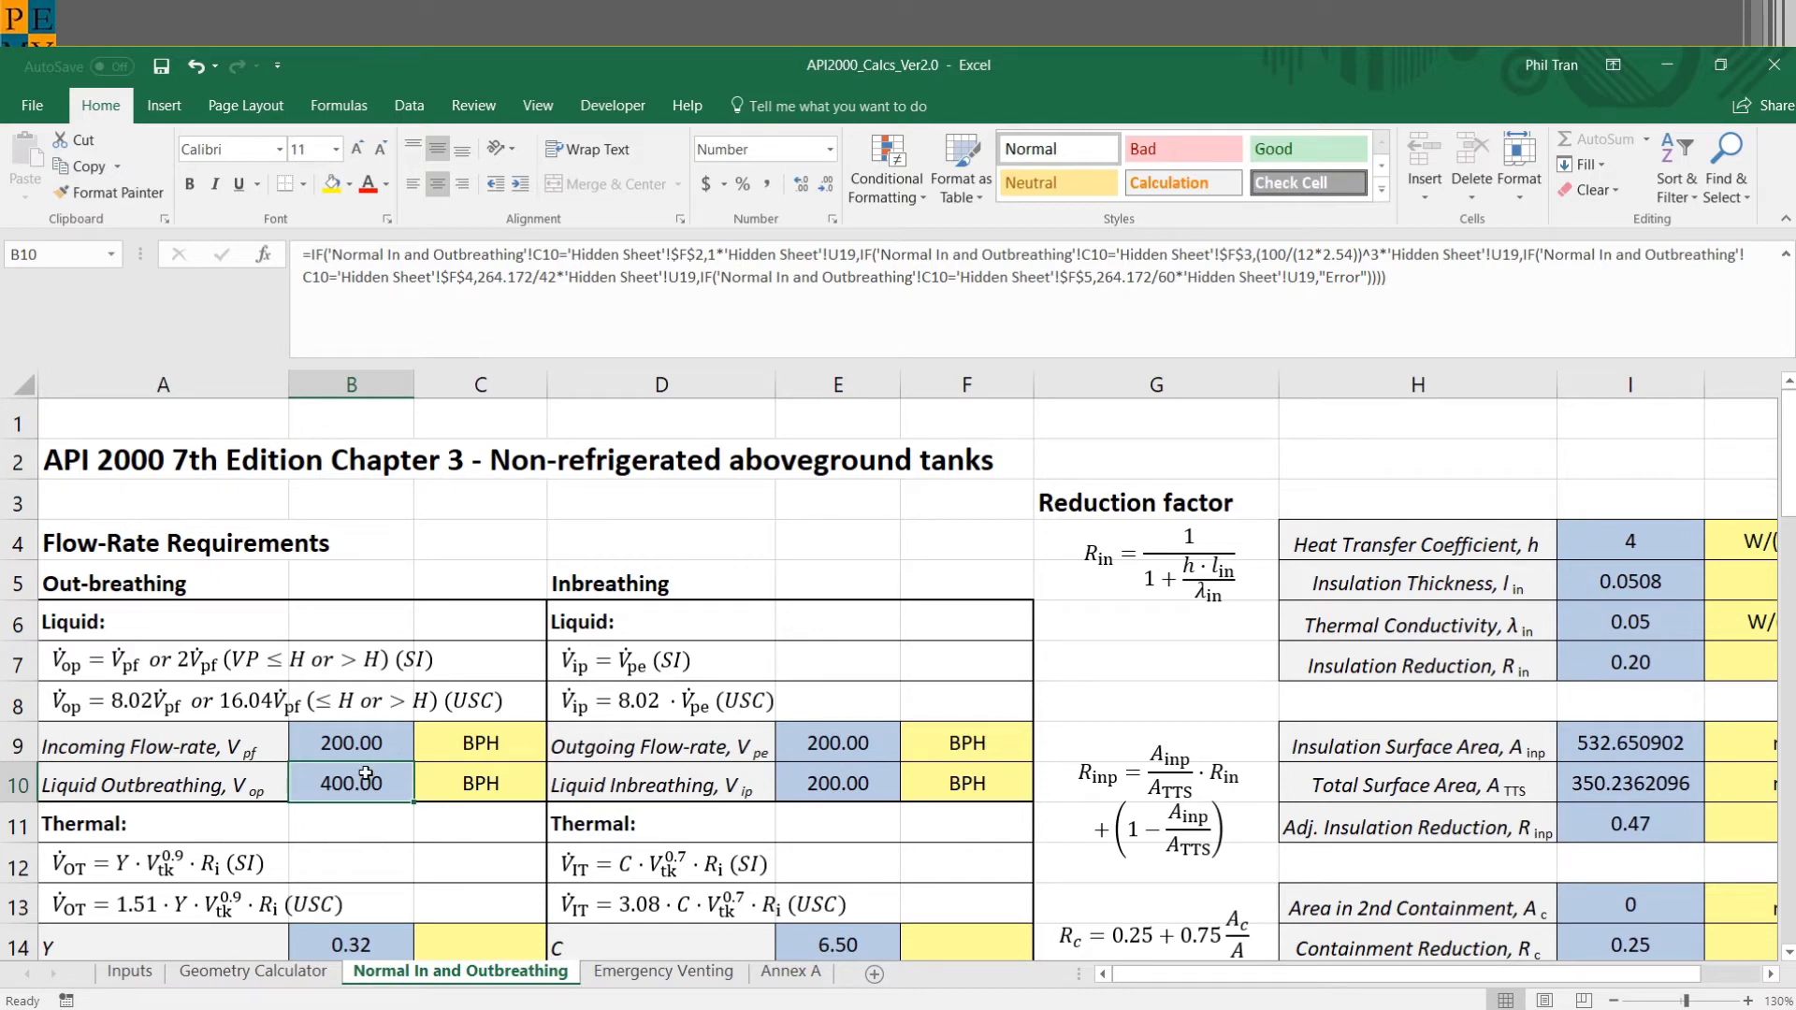
{"action": "scroll", "coordinate": [365, 775], "scroll_direction": "down", "scroll_amount": 2}
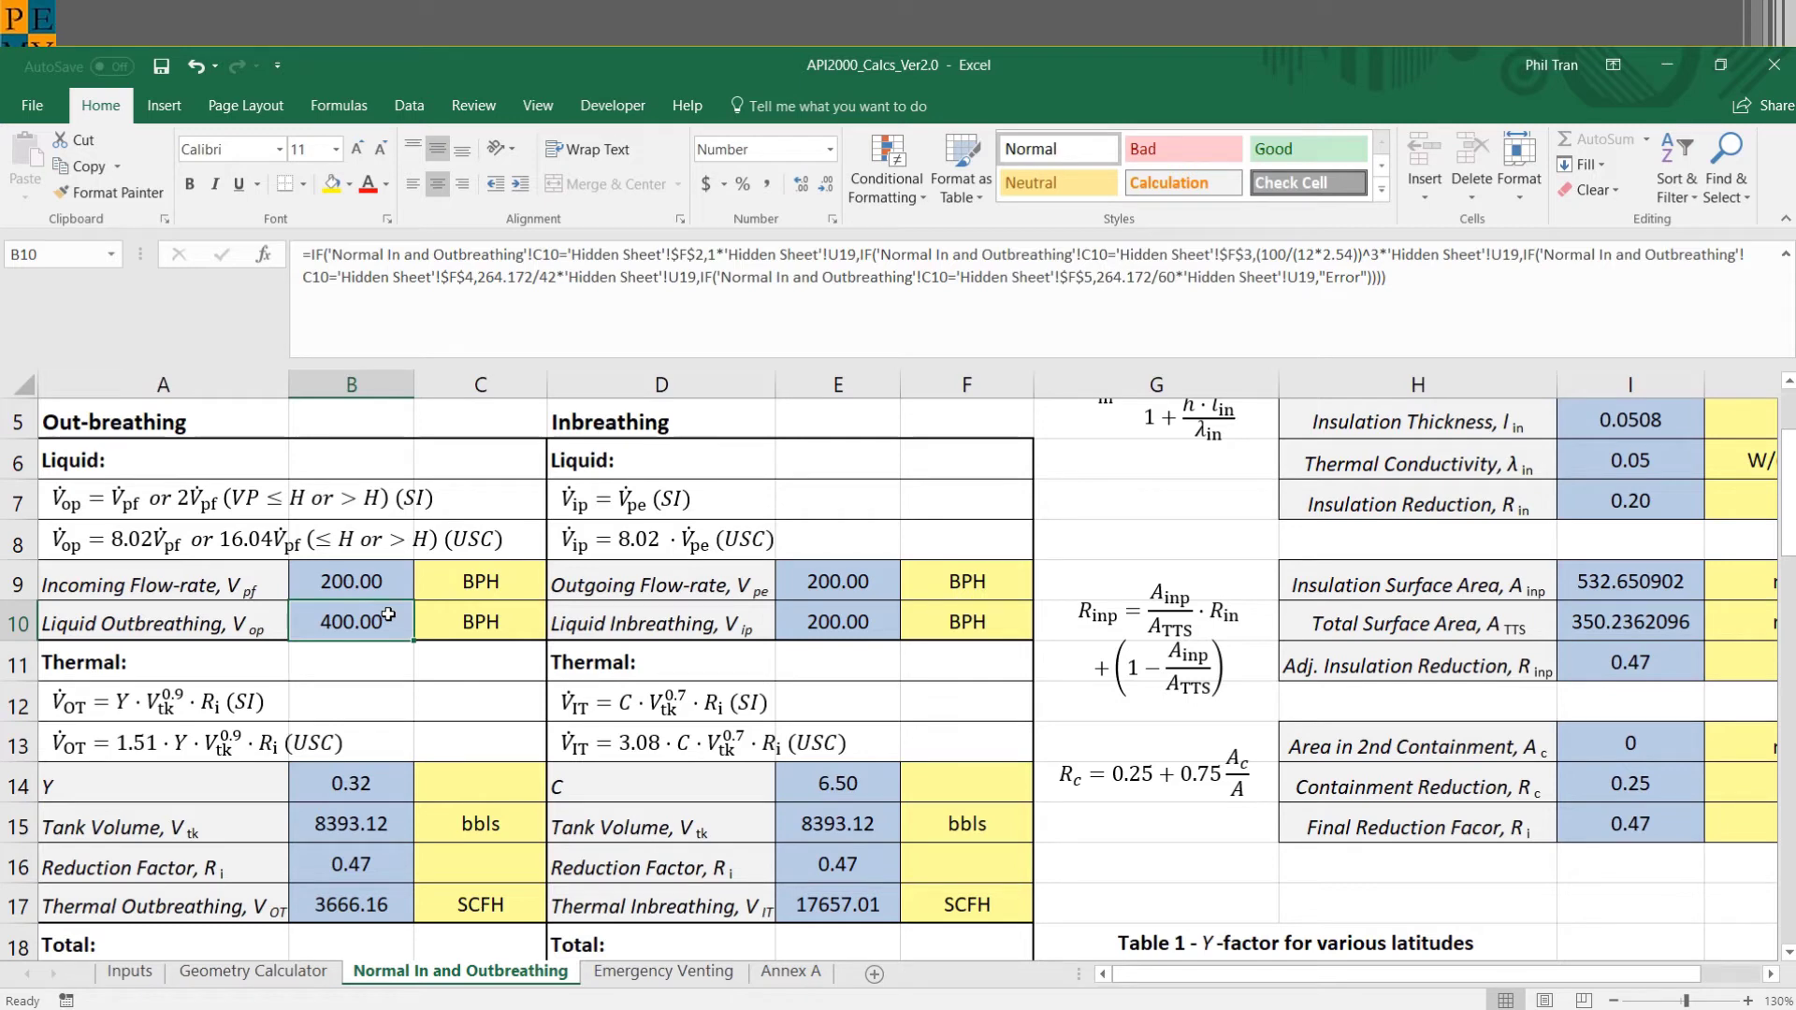
- Set the liquid out-breathing units back to CFH
{"action": "left_click", "coordinate": [506, 621]}
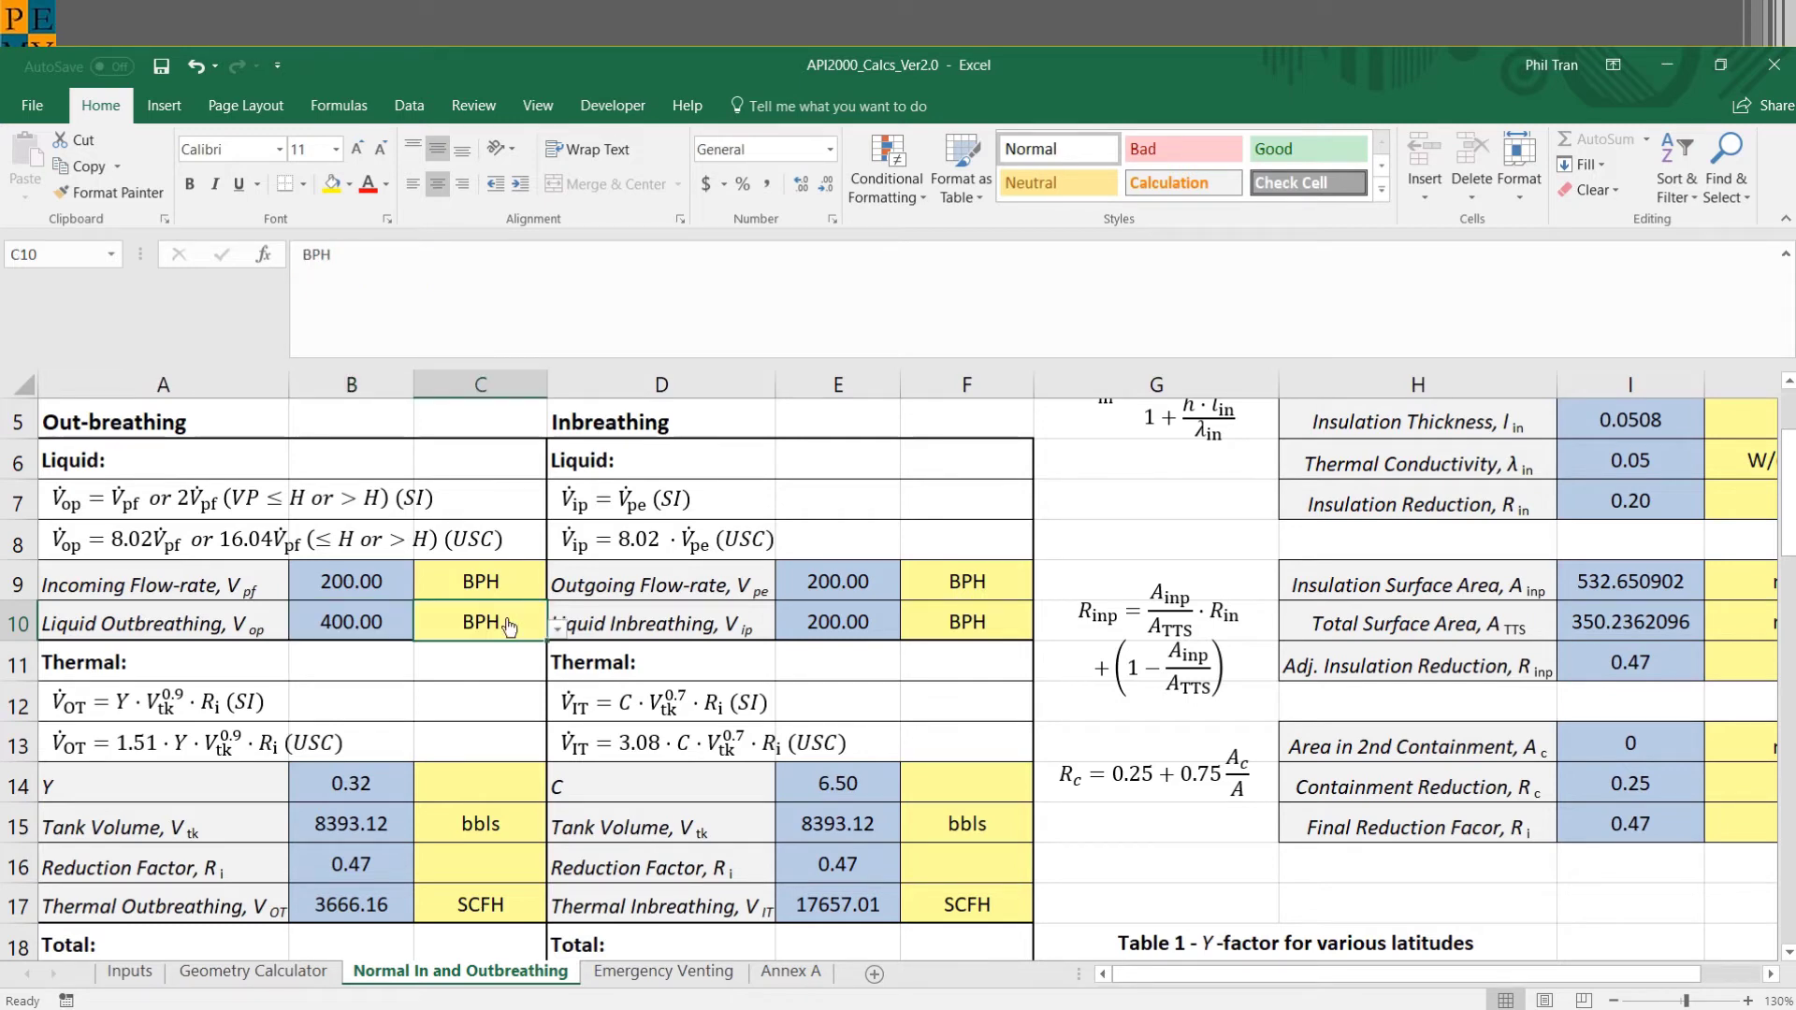
{"action": "left_click", "coordinate": [558, 626]}
{"action": "left_click", "coordinate": [535, 674]}
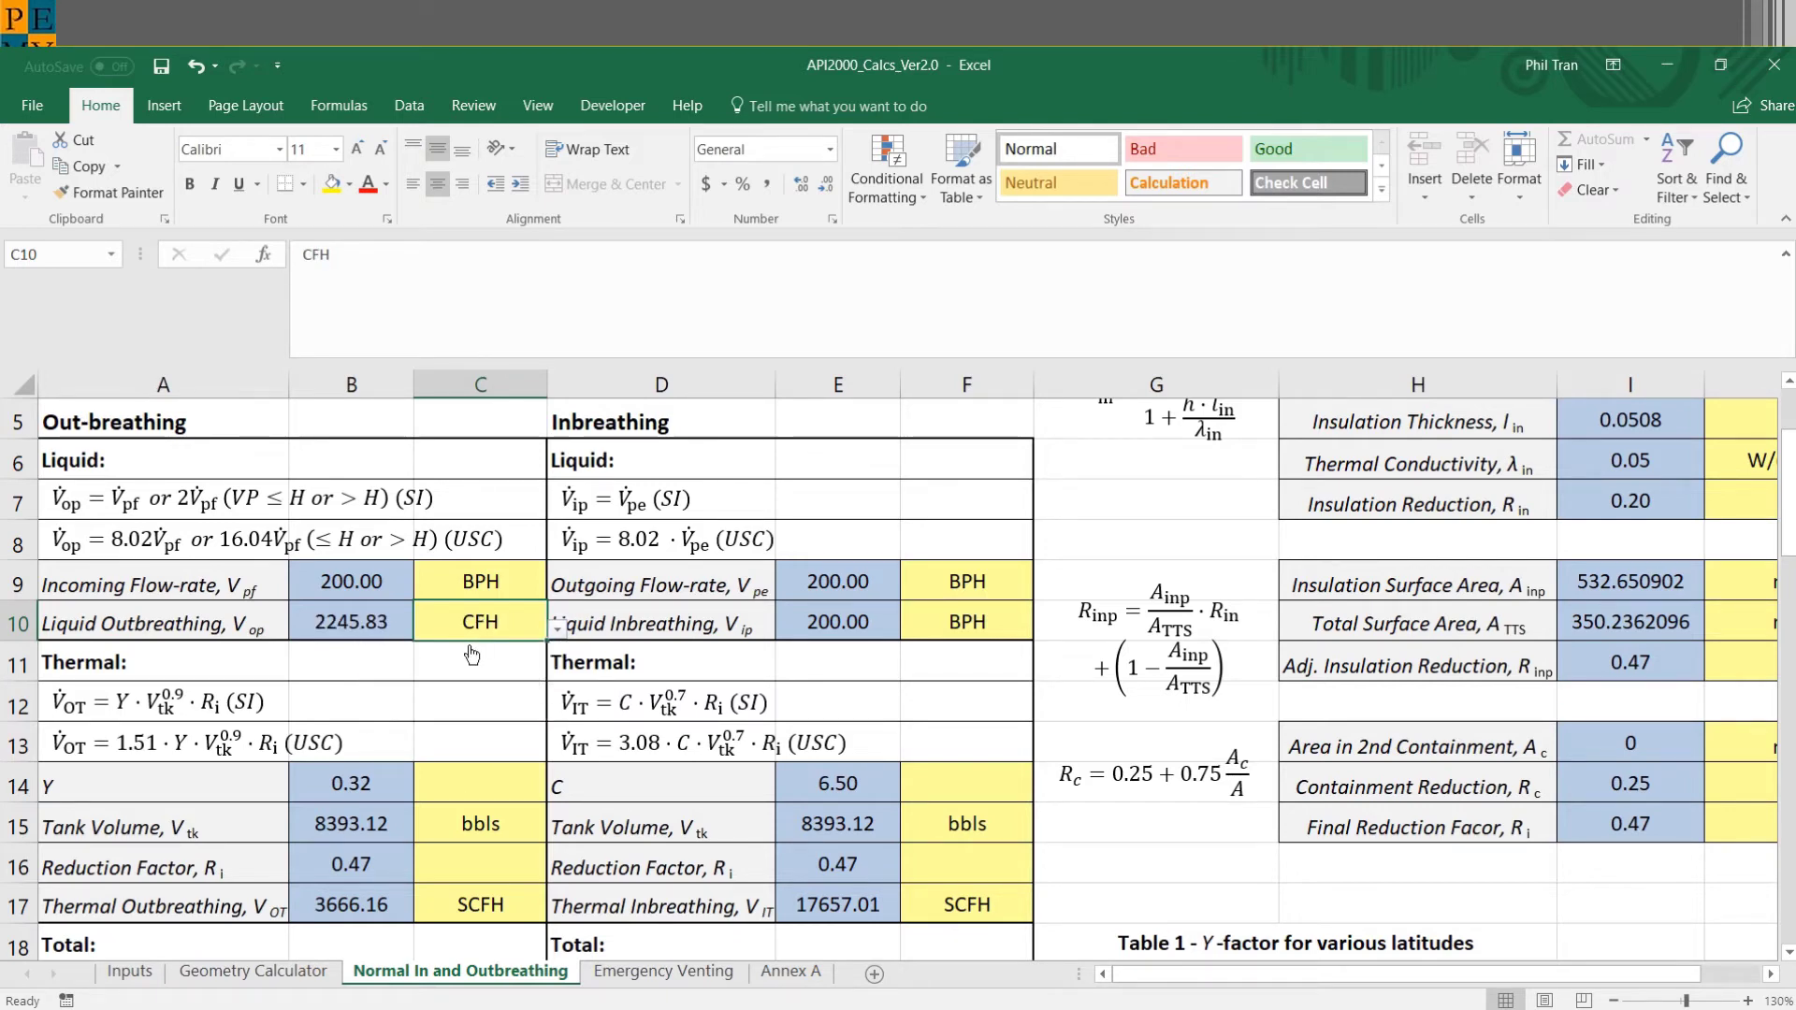
- Examine Table 1 for the Y-factors by latitude and Table 2 for the C-factors by latitude, vapor pressure and storage temperature
{"action": "scroll", "coordinate": [472, 654], "scroll_direction": "down", "scroll_amount": 2}
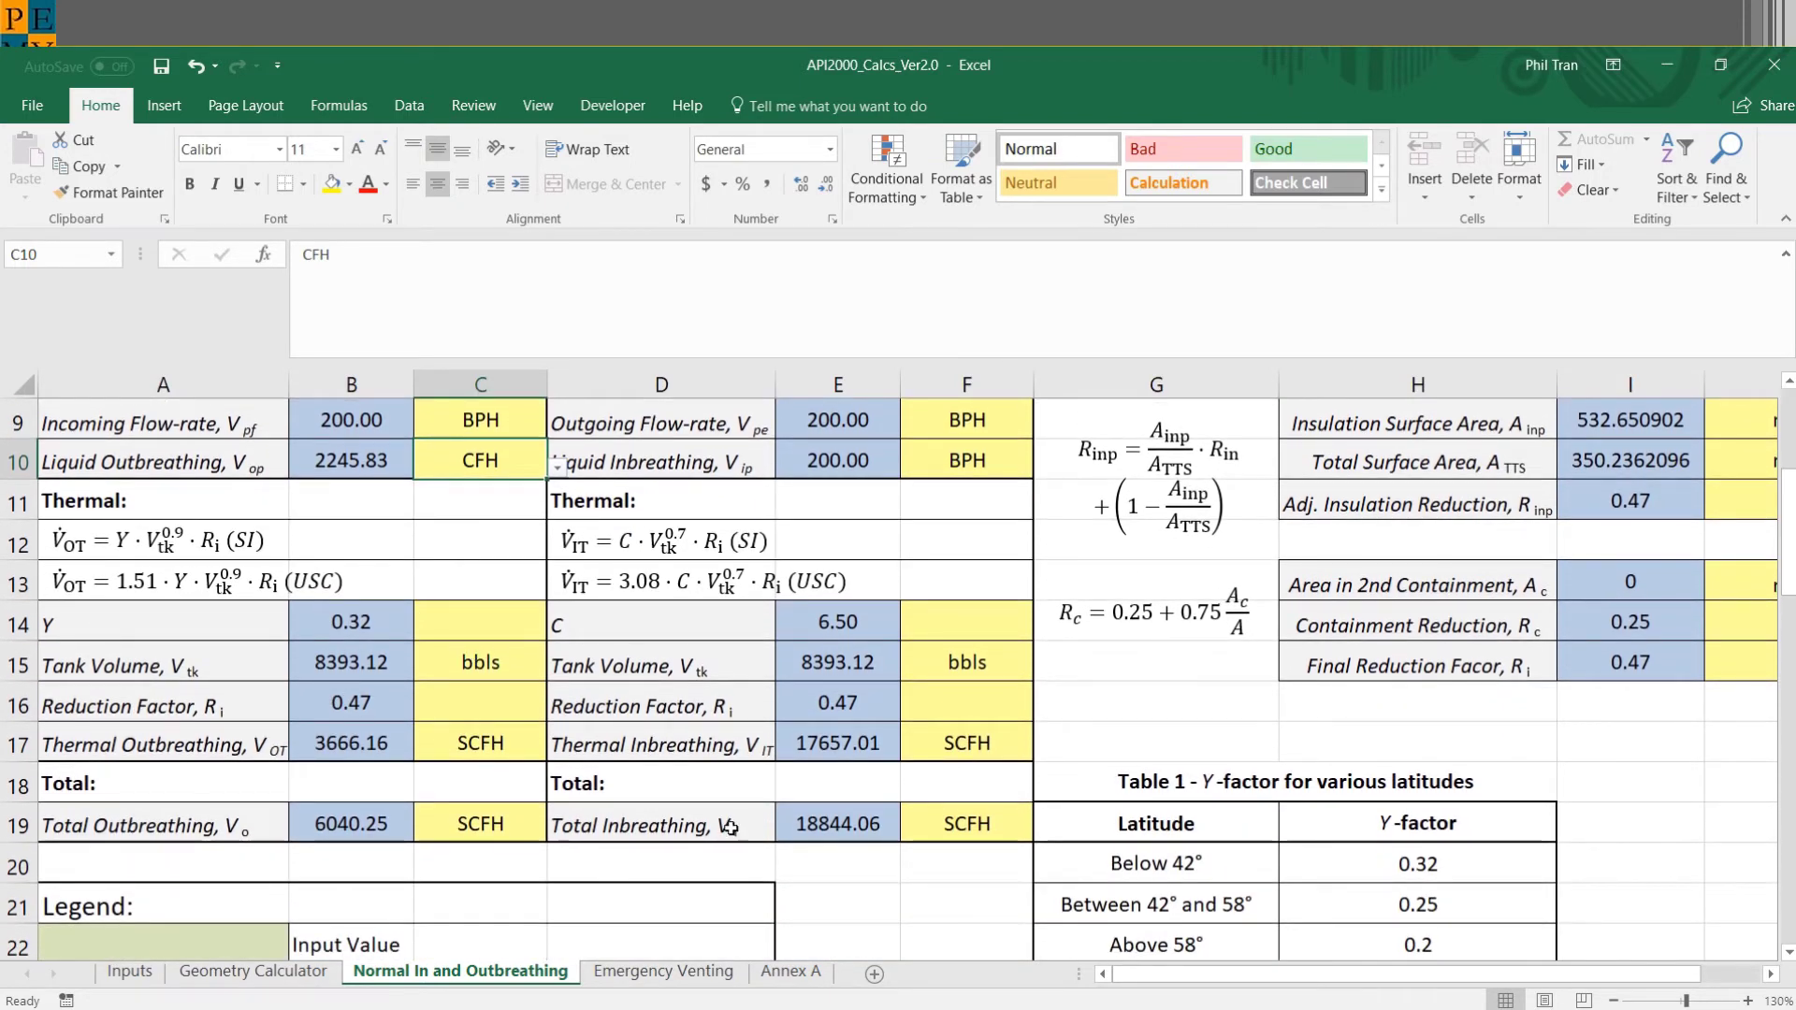
{"action": "scroll", "coordinate": [1095, 788], "scroll_direction": "right", "scroll_amount": 4}
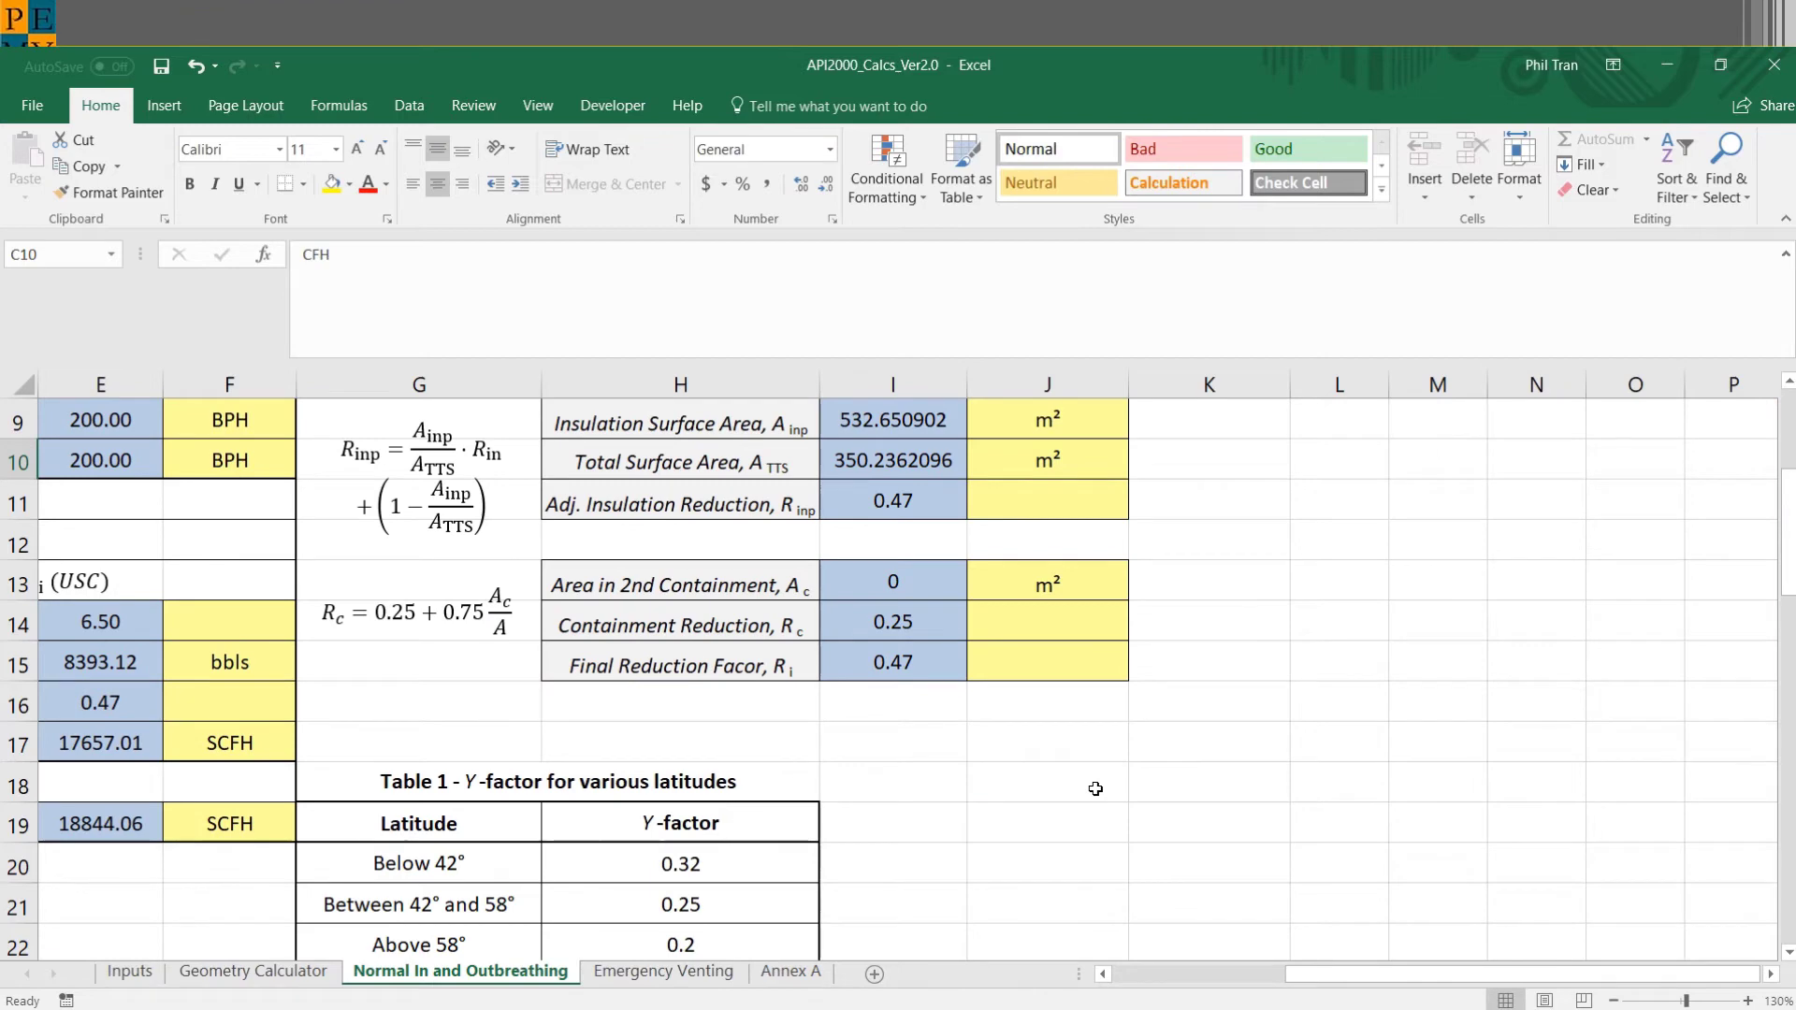
{"action": "scroll", "coordinate": [827, 802], "scroll_direction": "down", "scroll_amount": 4}
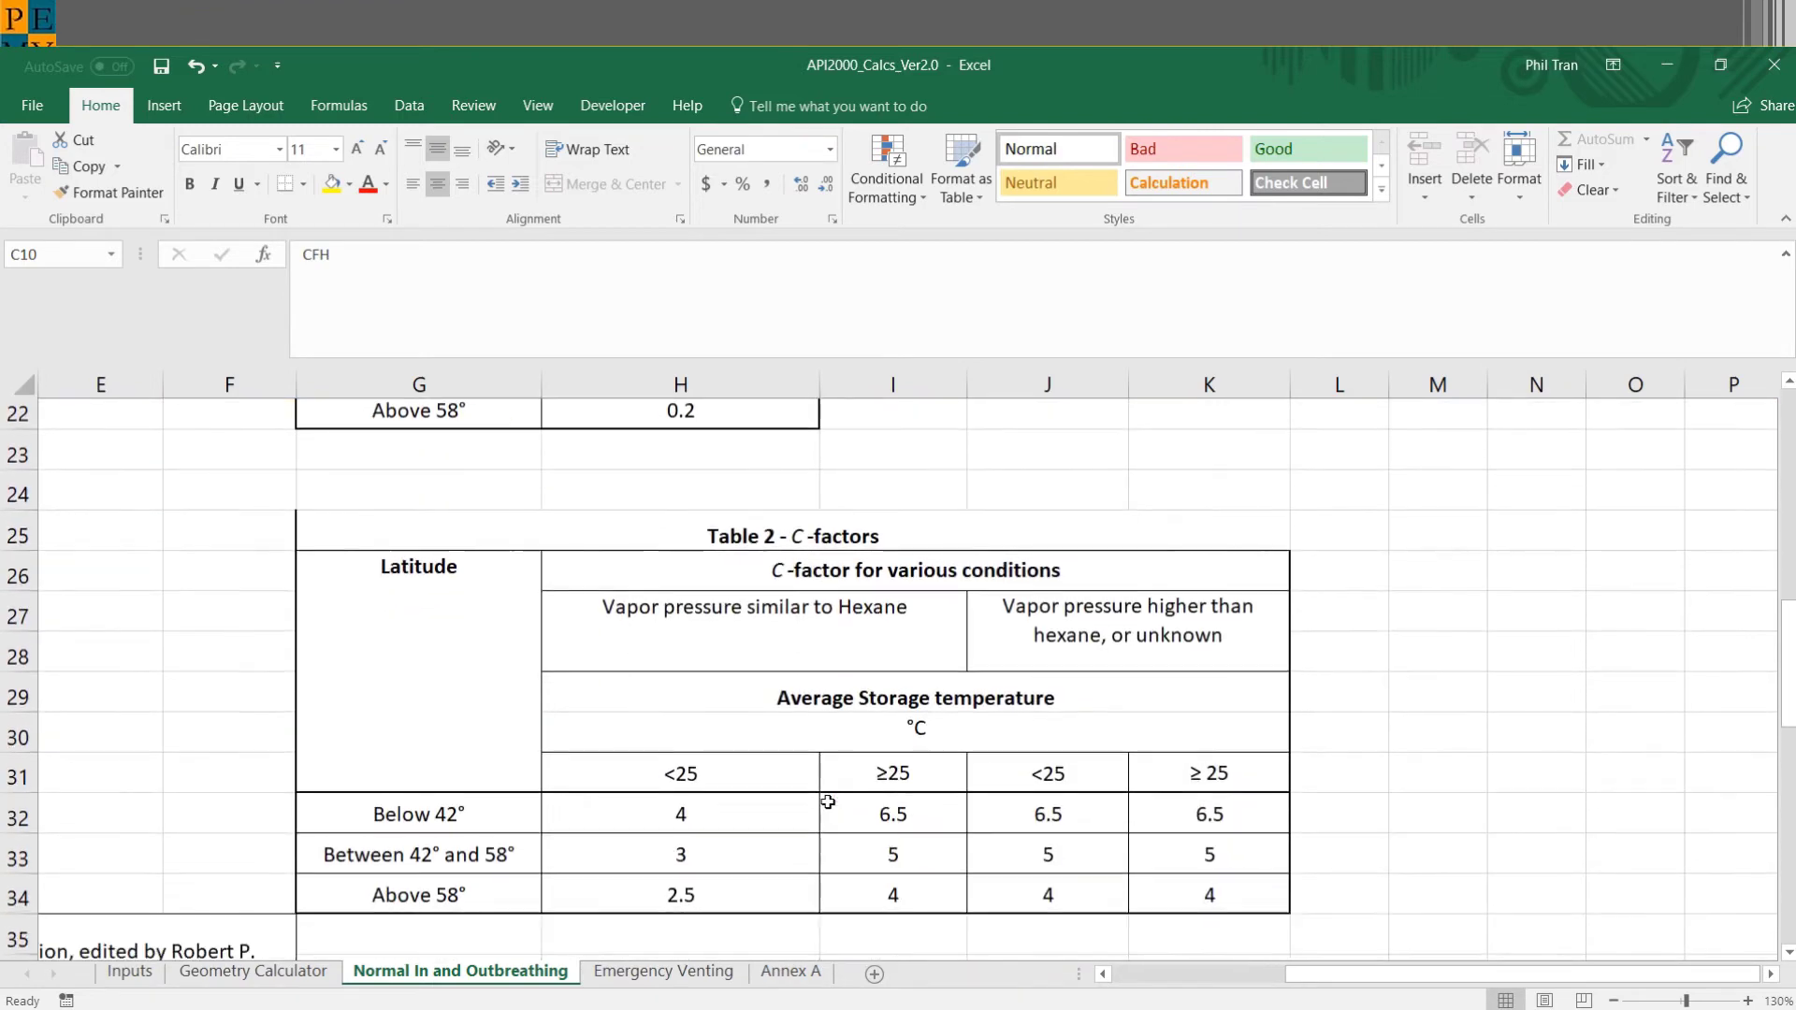
{"action": "scroll", "coordinate": [828, 802], "scroll_direction": "down", "scroll_amount": 1}
{"action": "scroll", "coordinate": [828, 801], "scroll_direction": "up", "scroll_amount": 2}
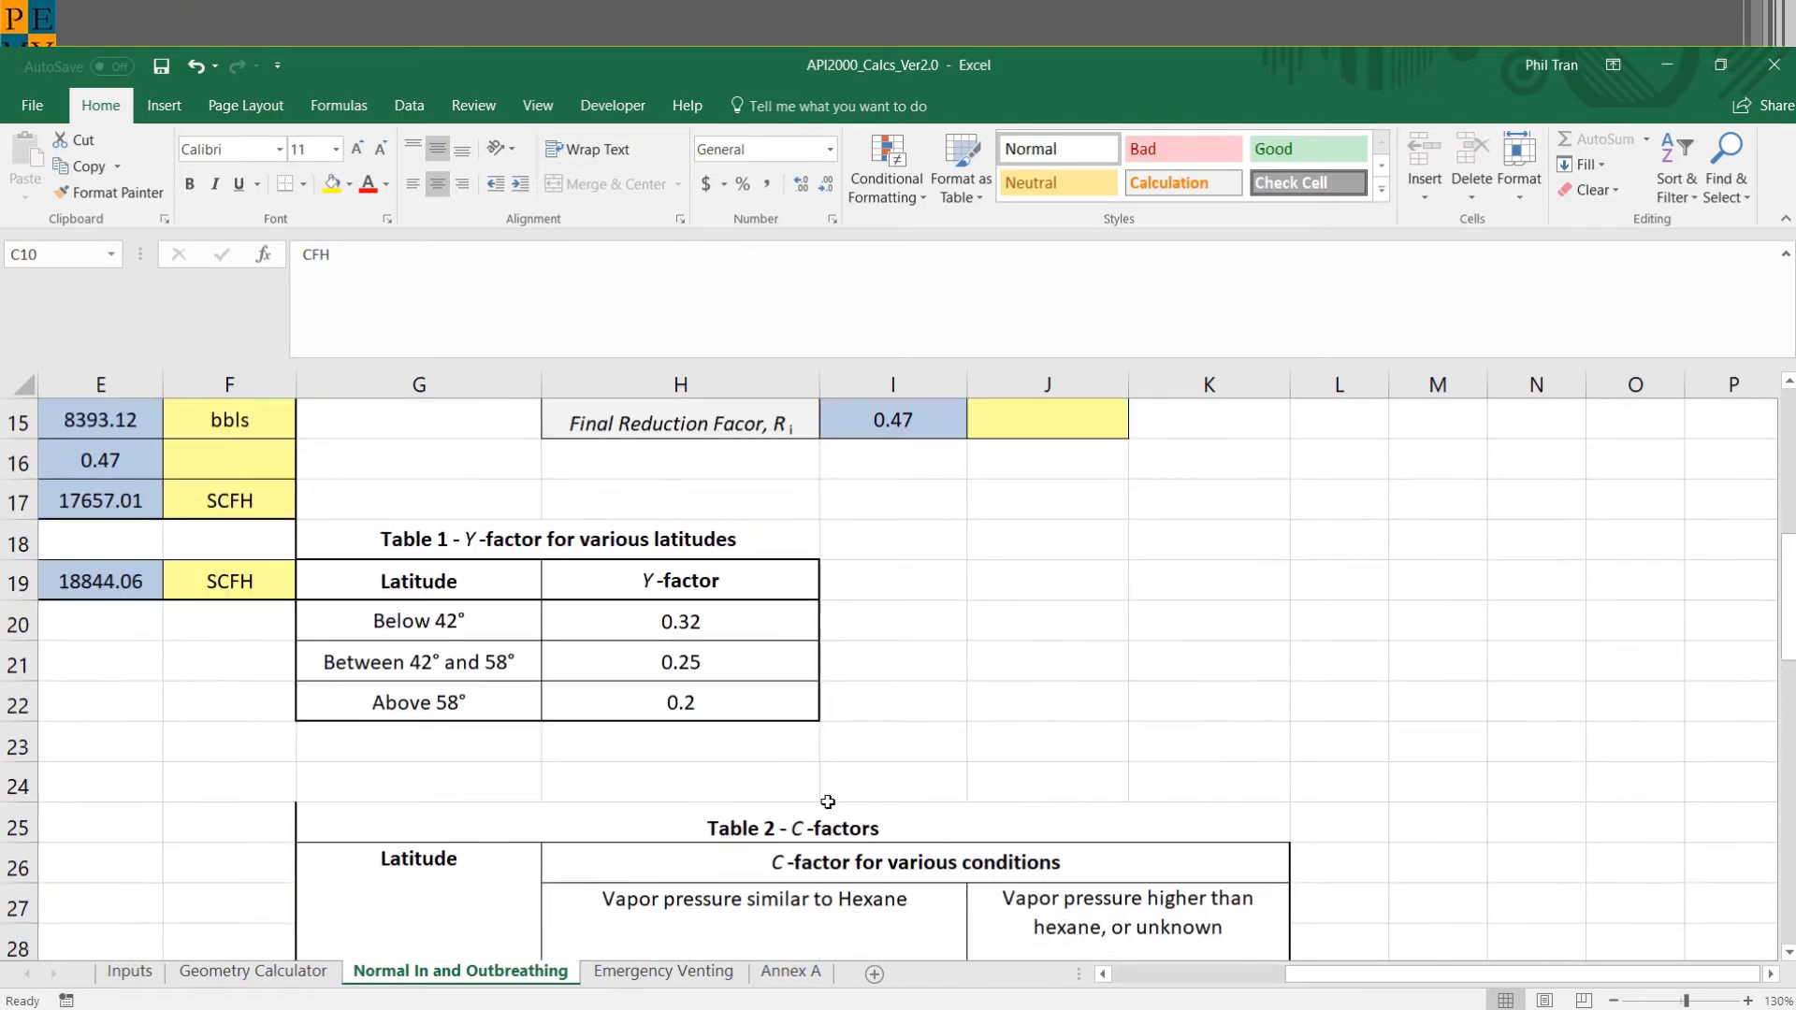
{"action": "scroll", "coordinate": [828, 802], "scroll_direction": "up", "scroll_amount": 2}
{"action": "scroll", "coordinate": [828, 801], "scroll_direction": "left", "scroll_amount": 4}
{"action": "scroll", "coordinate": [827, 801], "scroll_direction": "up", "scroll_amount": 2}
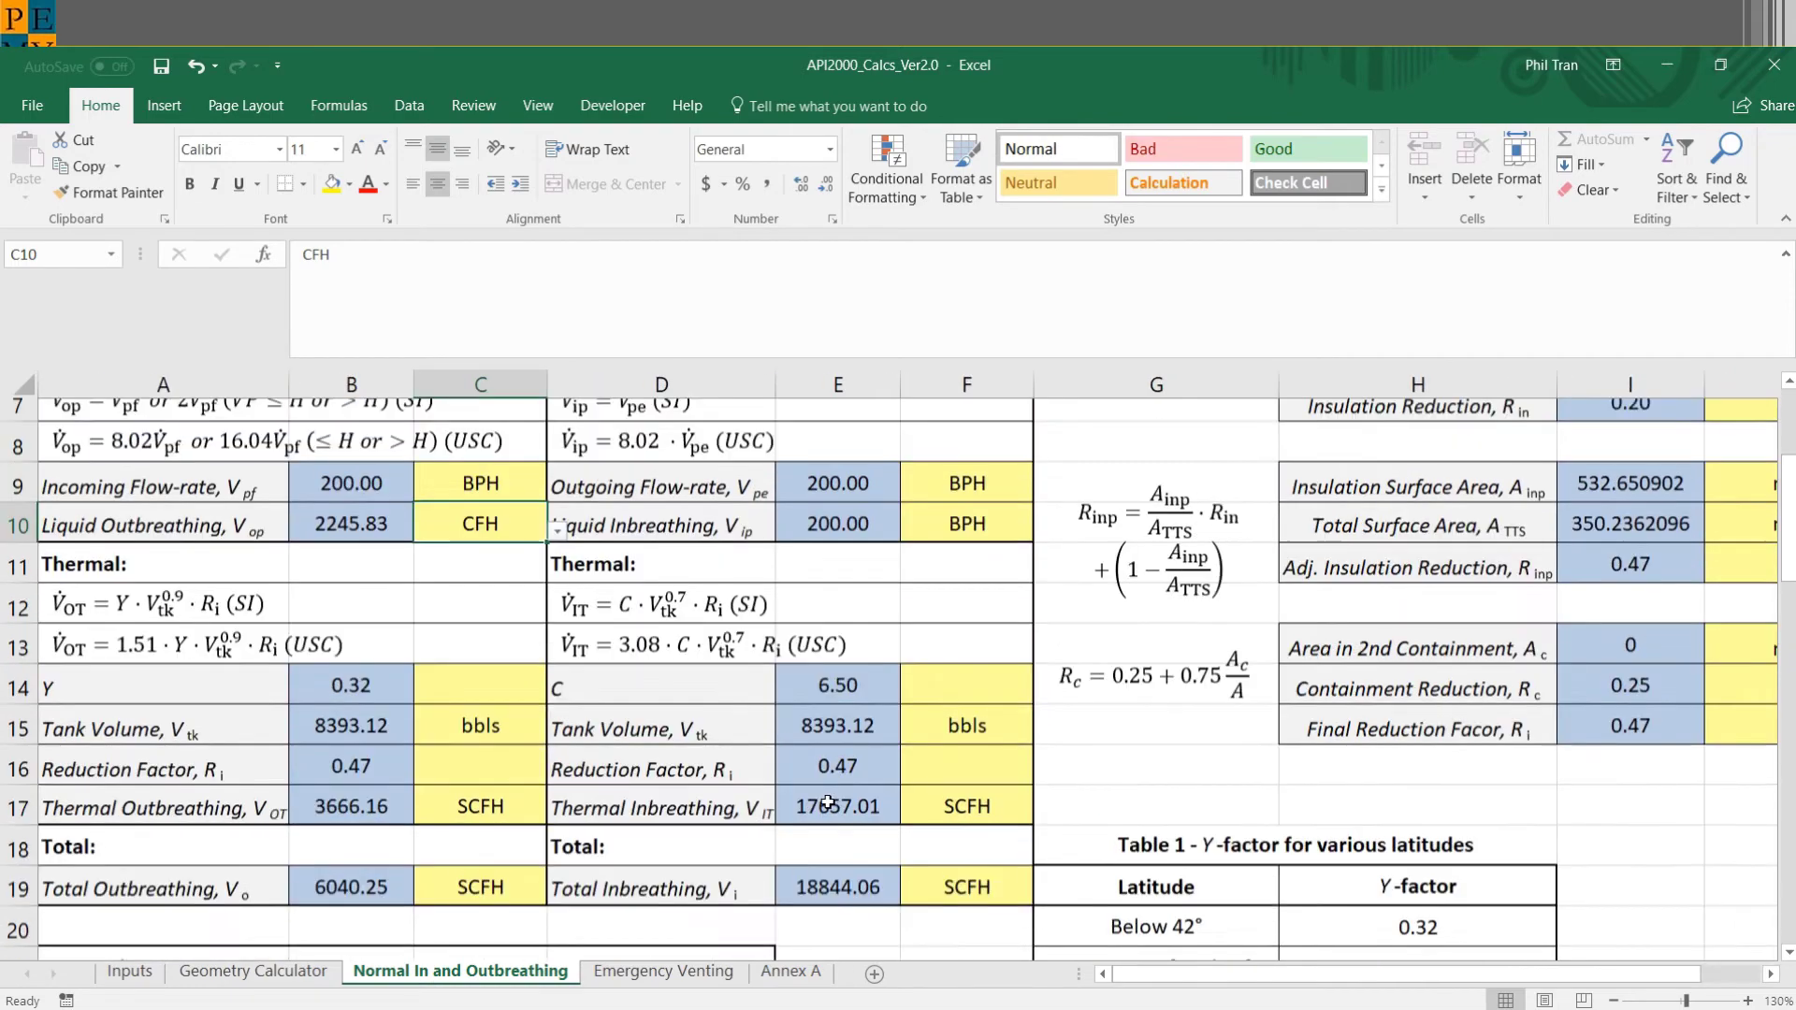
{"action": "scroll", "coordinate": [828, 801], "scroll_direction": "up", "scroll_amount": 2}
{"action": "scroll", "coordinate": [316, 732], "scroll_direction": "down", "scroll_amount": 2}
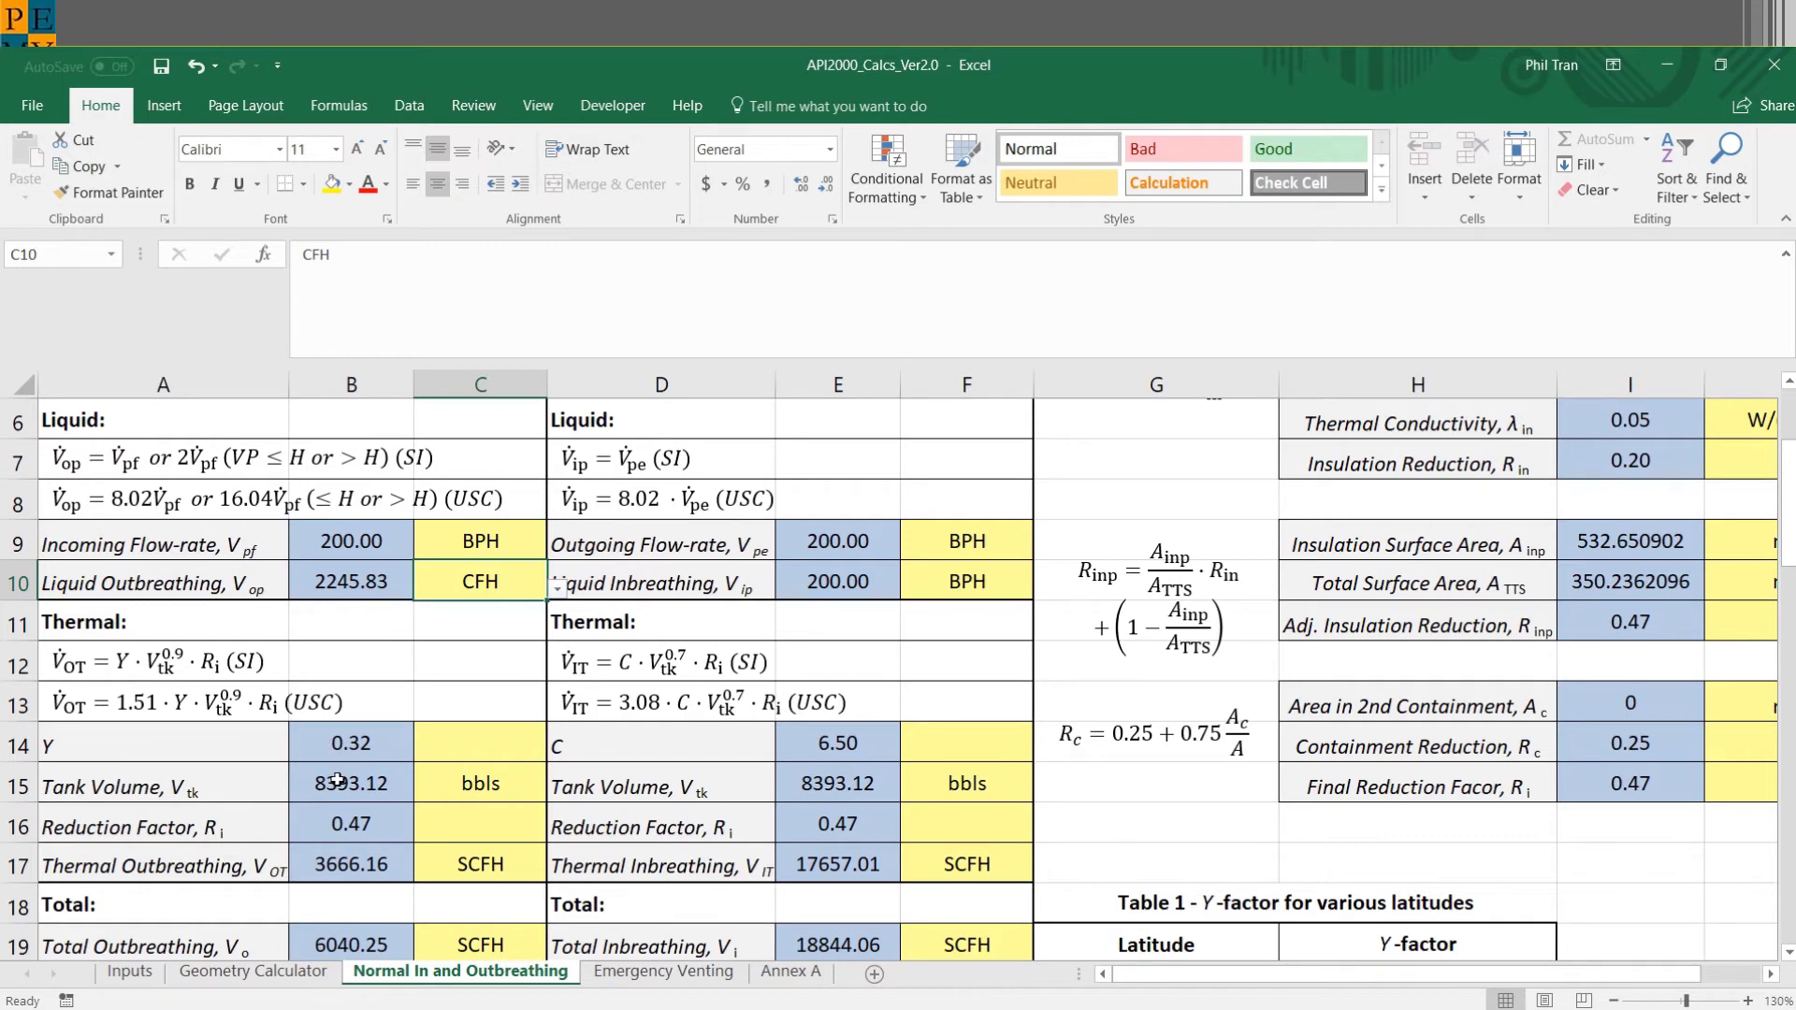
- Check the unit options available for the tank volume in the thermal out-breathing section, keeping bbls
{"action": "left_click", "coordinate": [489, 783]}
{"action": "left_click", "coordinate": [553, 791]}
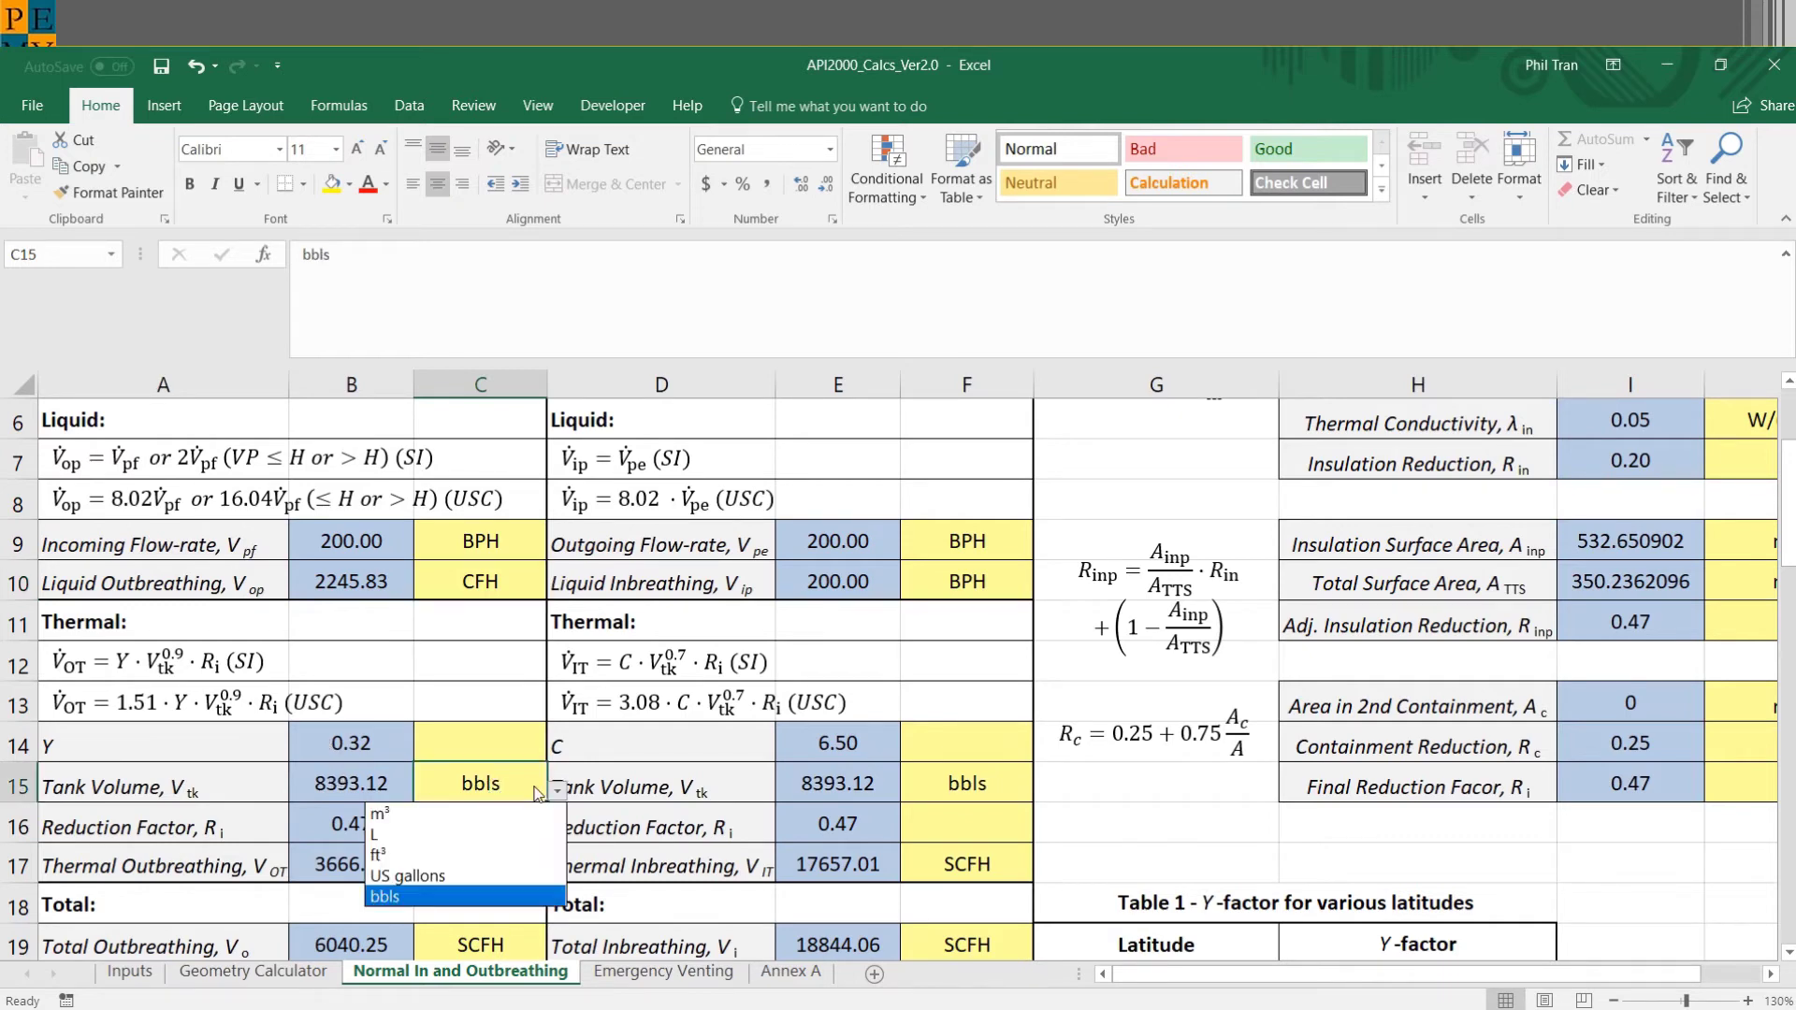
{"action": "left_click", "coordinate": [536, 794]}
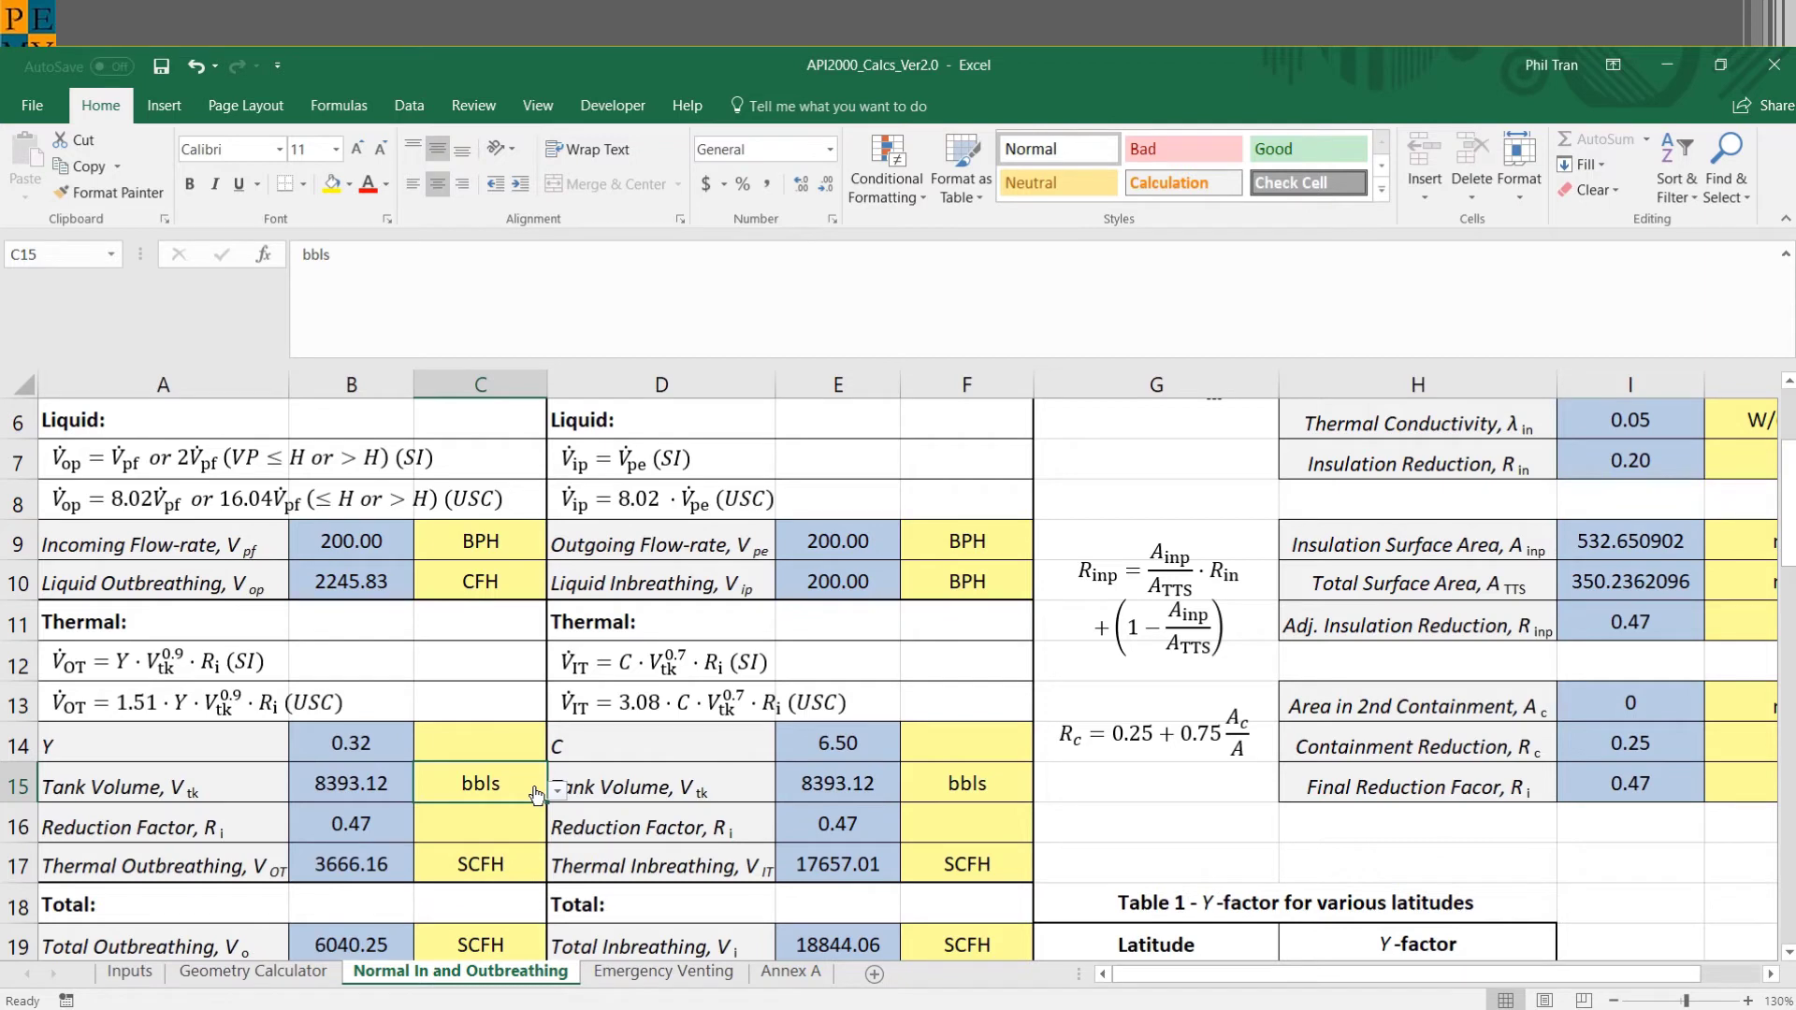
- Examine the Reduction factor section, covering the insulation, adjusted insulation, containment and final reduction factor formulas and values
{"action": "scroll", "coordinate": [536, 794], "scroll_direction": "down", "scroll_amount": 1}
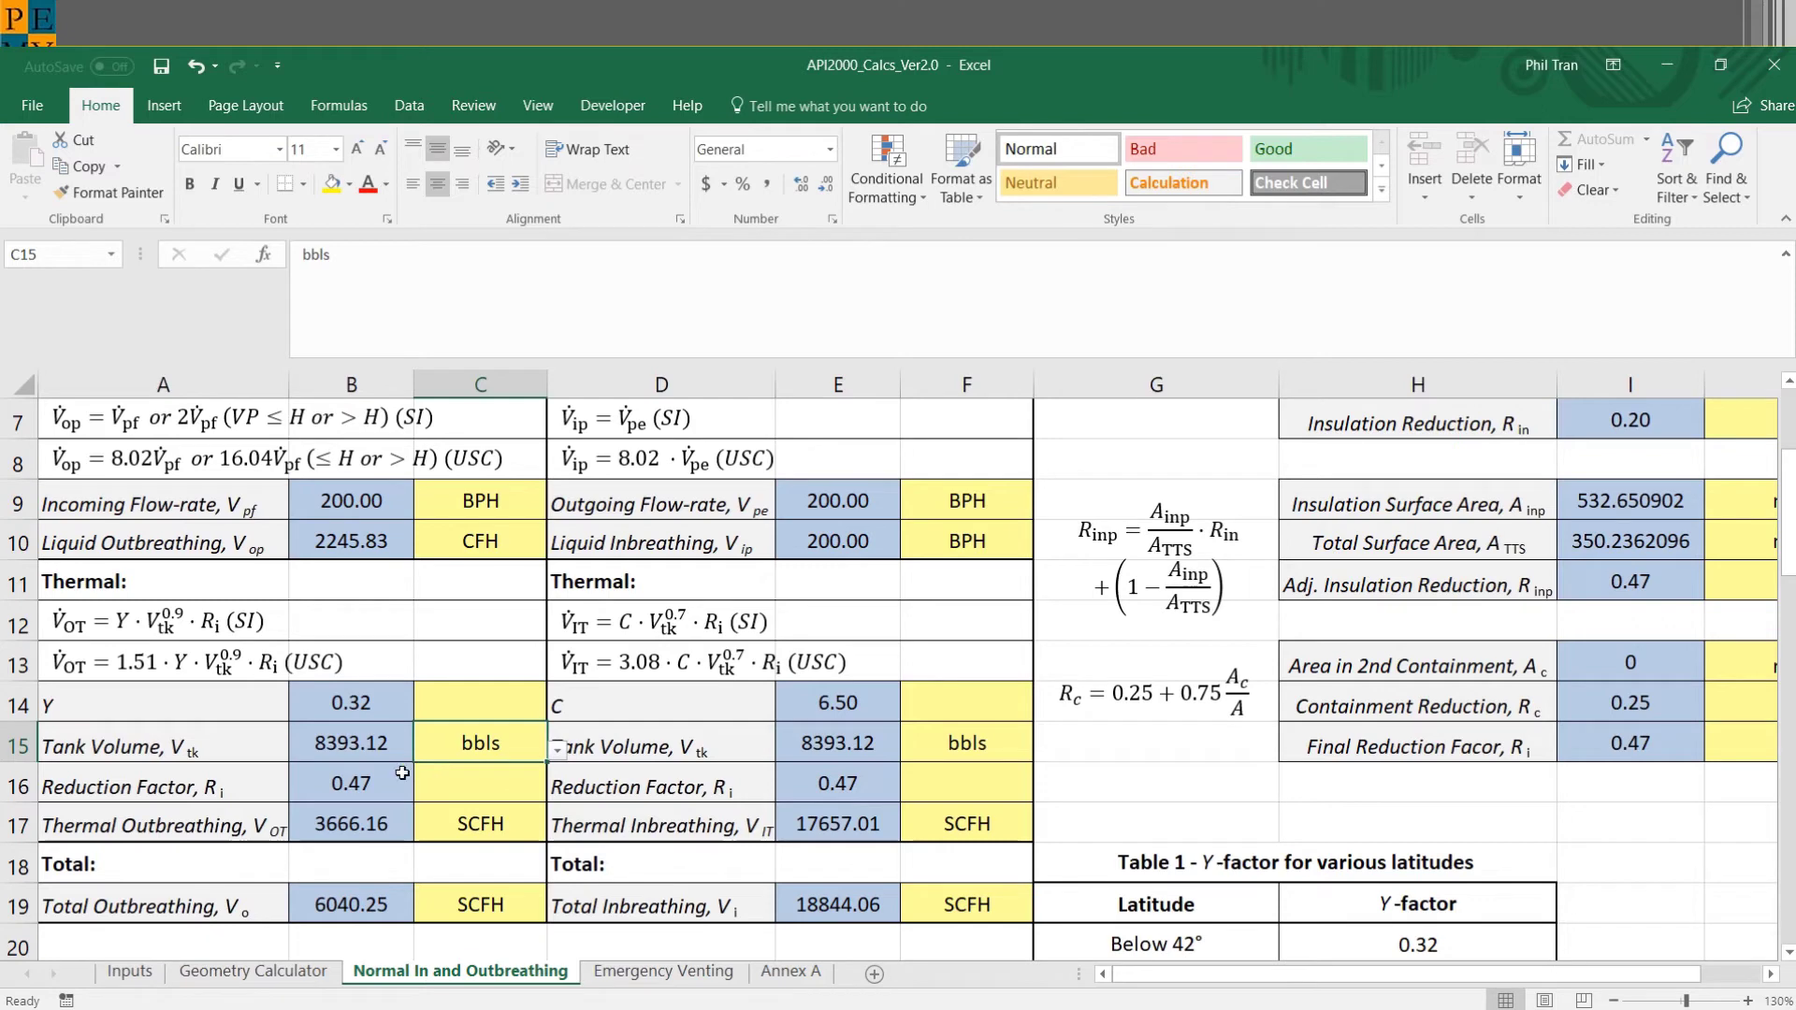
{"action": "scroll", "coordinate": [402, 773], "scroll_direction": "right", "scroll_amount": 6}
{"action": "scroll", "coordinate": [403, 773], "scroll_direction": "left", "scroll_amount": 1}
{"action": "scroll", "coordinate": [402, 772], "scroll_direction": "up", "scroll_amount": 2}
{"action": "scroll", "coordinate": [402, 773], "scroll_direction": "up", "scroll_amount": 1}
{"action": "scroll", "coordinate": [402, 772], "scroll_direction": "down", "scroll_amount": 1}
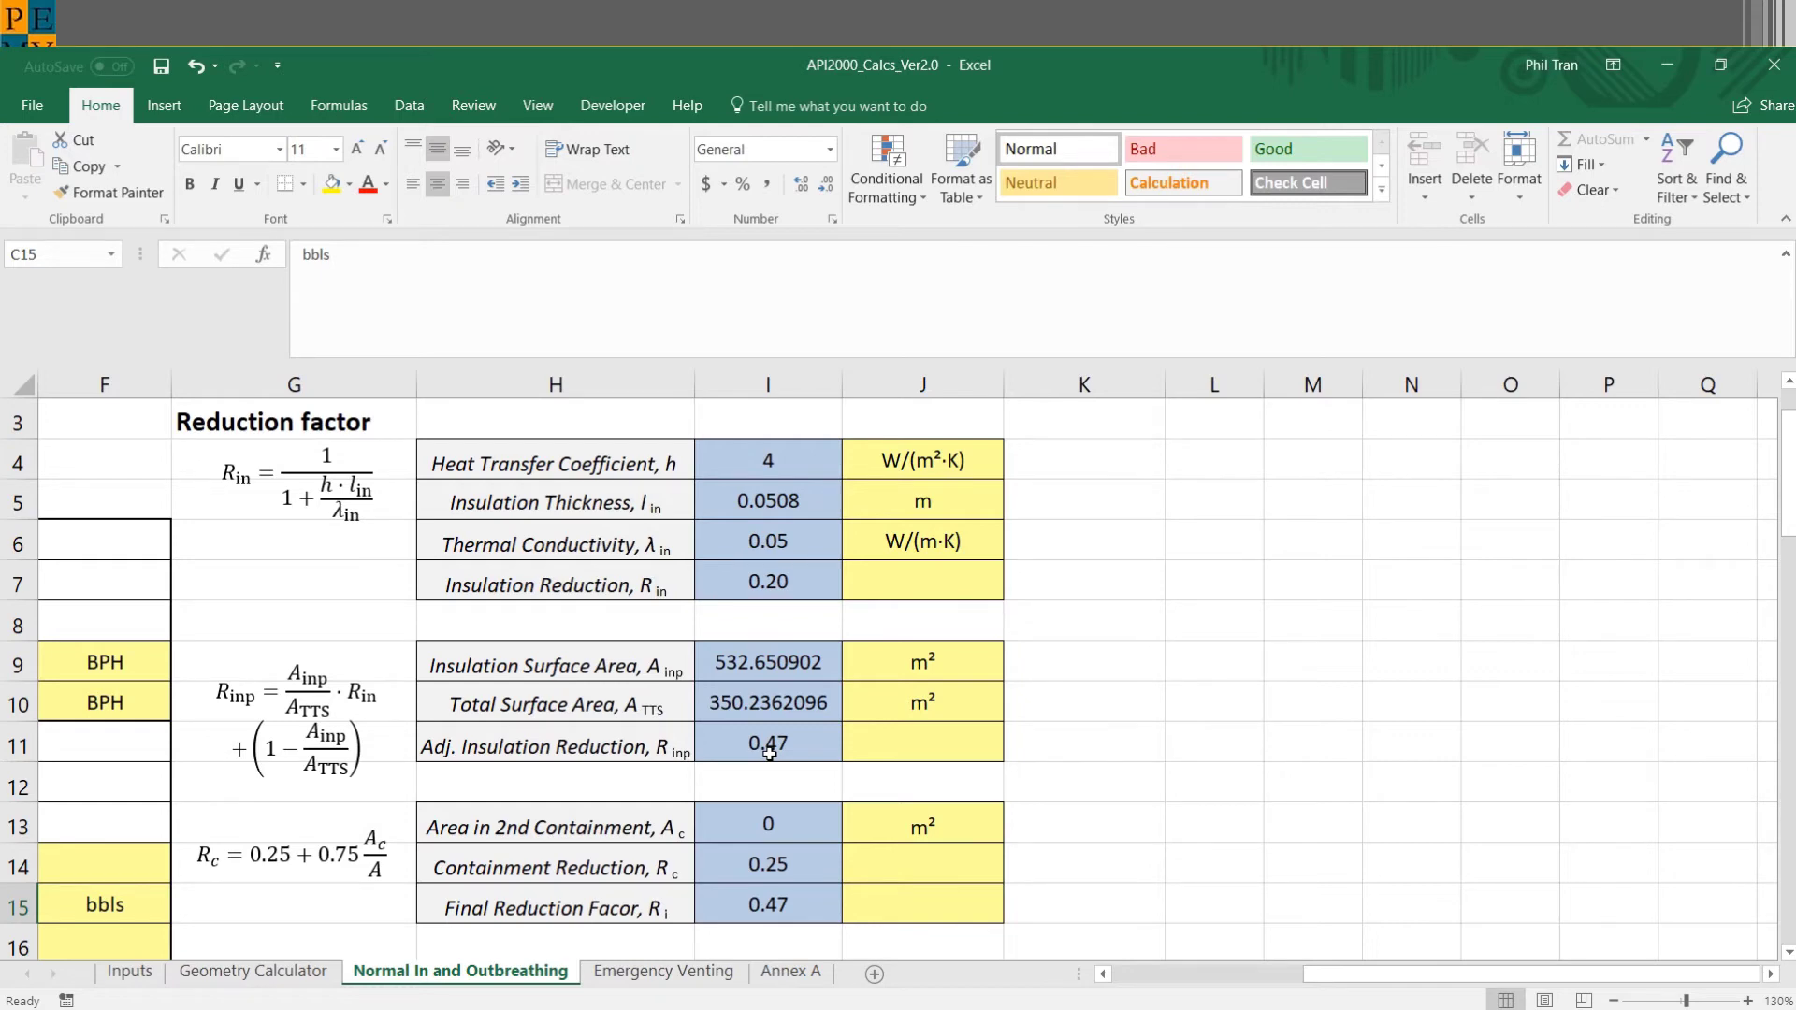
{"action": "scroll", "coordinate": [769, 753], "scroll_direction": "left", "scroll_amount": 5}
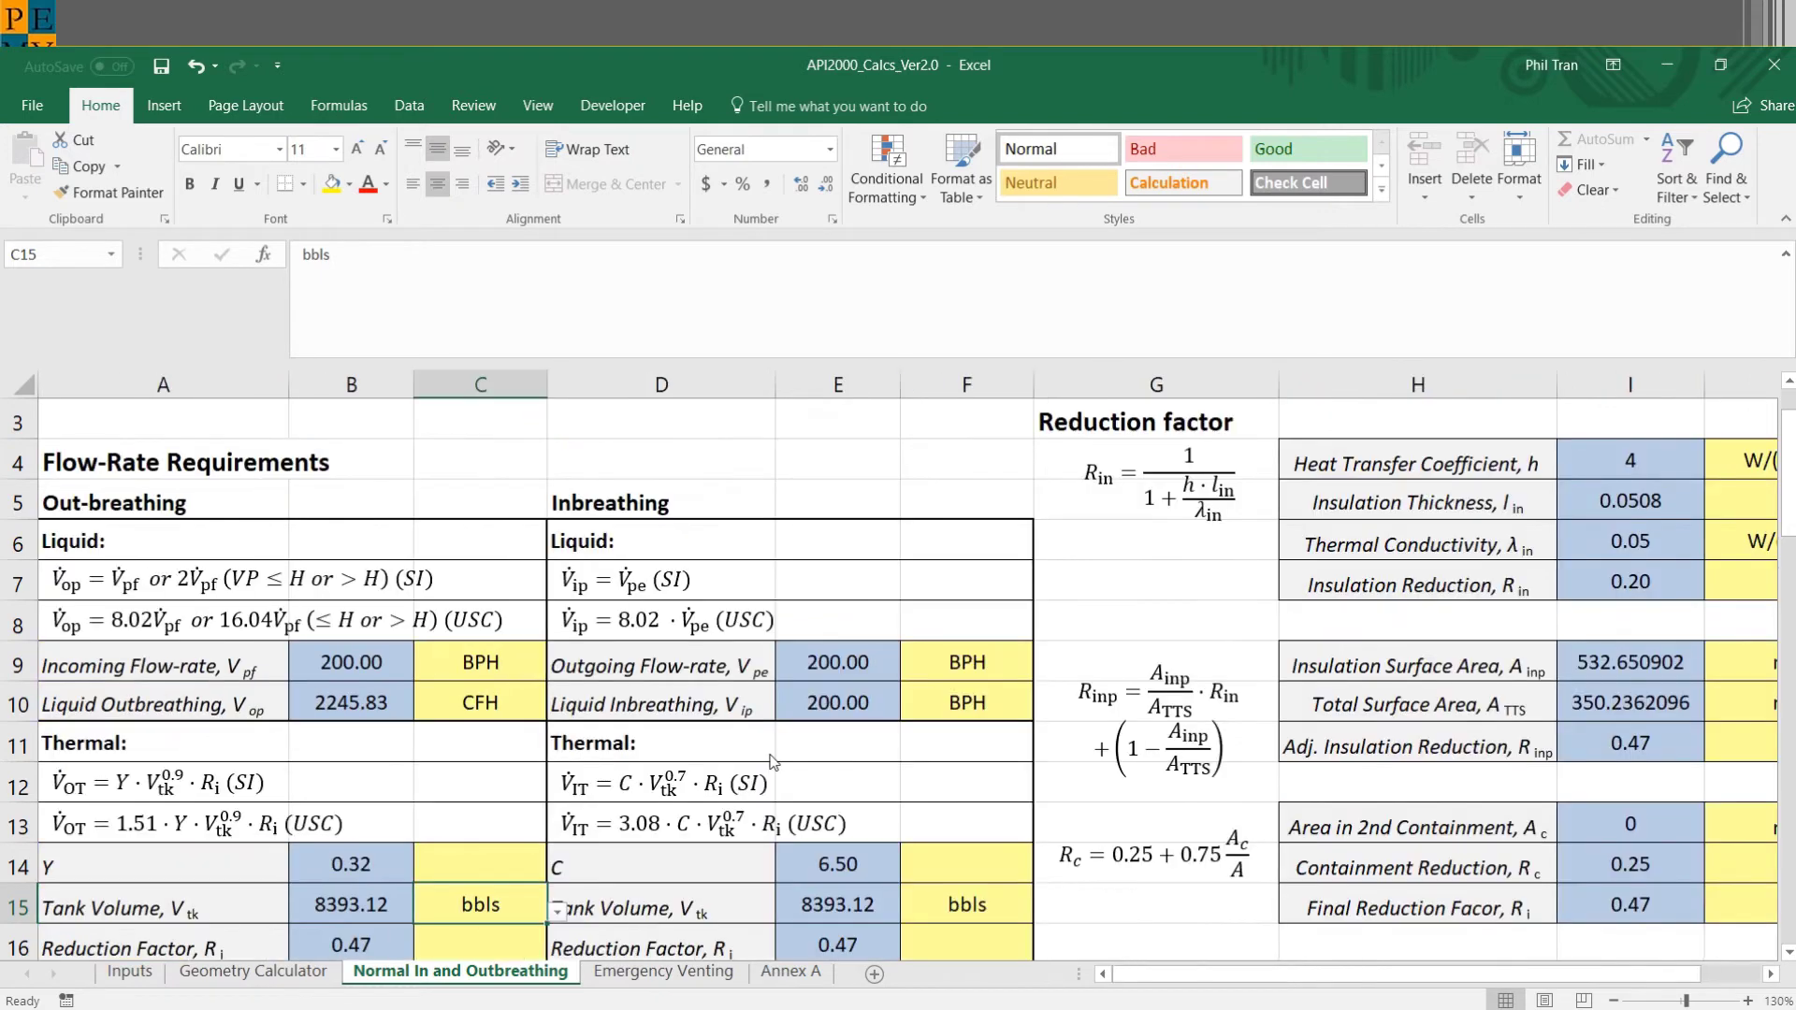
- Review the thermal out-breathing and inbreathing equations together with the total out-breathing and inbreathing flow rates
{"action": "scroll", "coordinate": [384, 665], "scroll_direction": "down", "scroll_amount": 2}
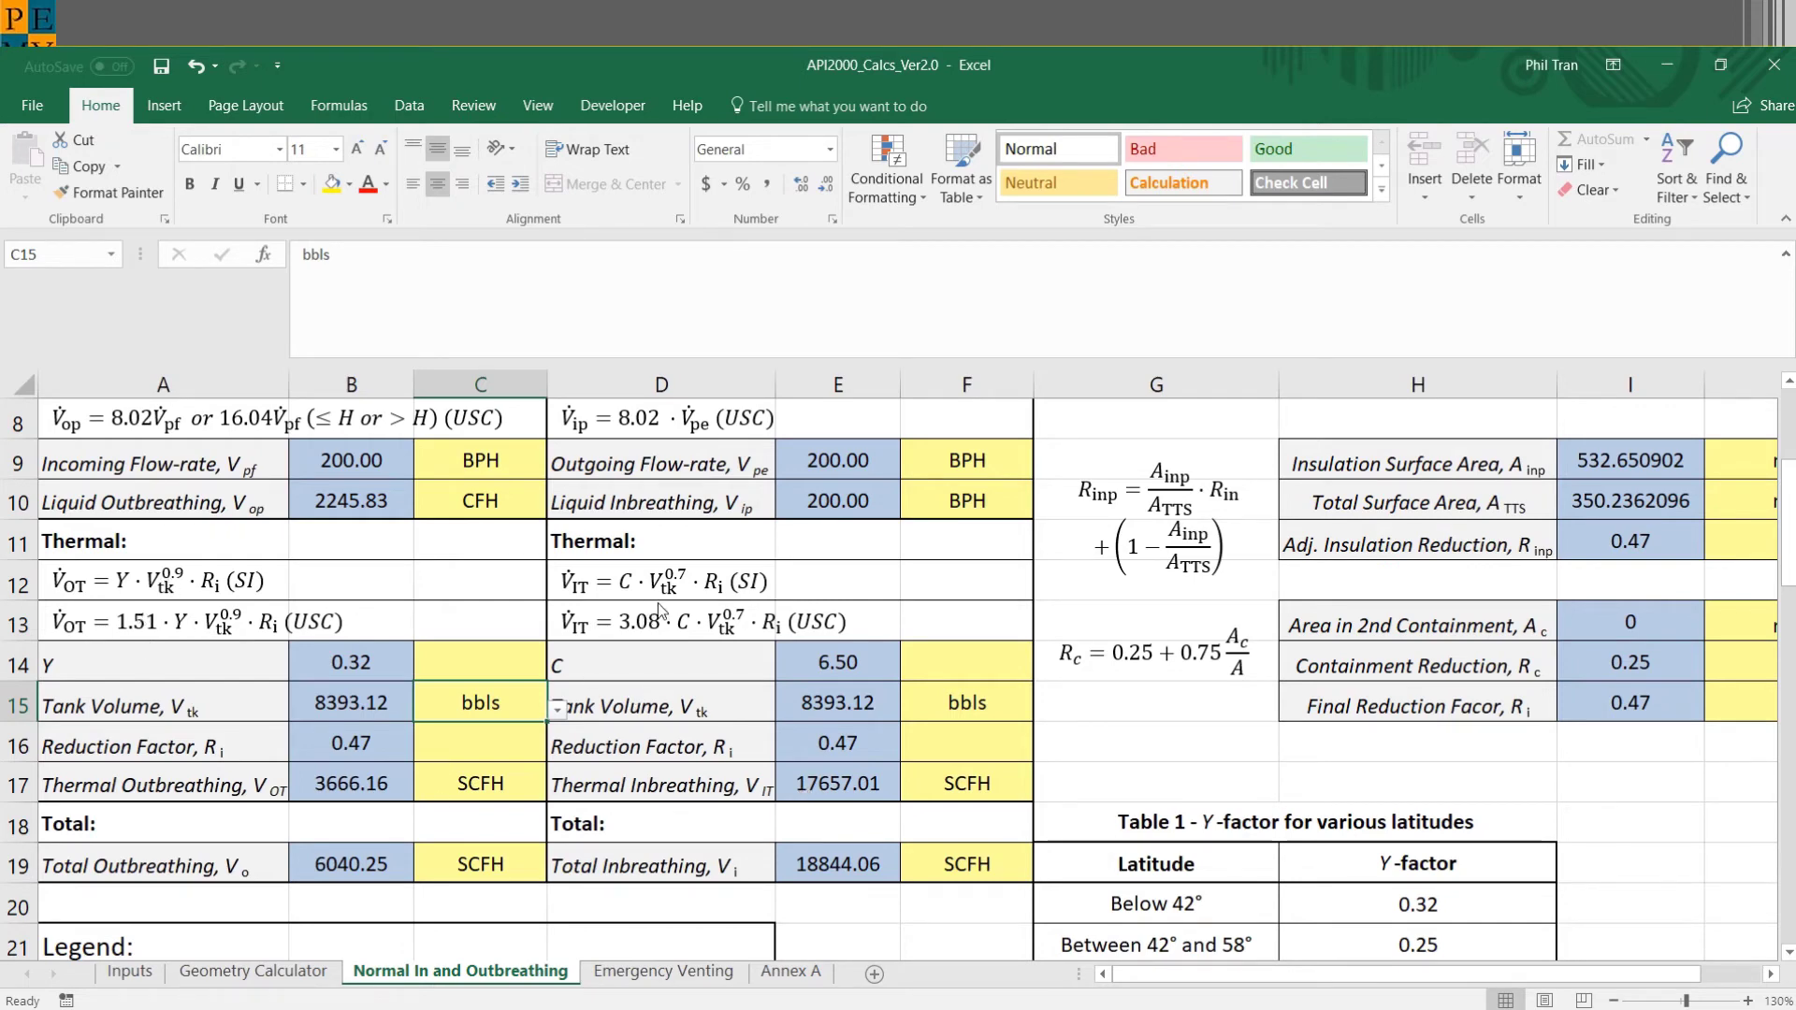
{"action": "scroll", "coordinate": [654, 620], "scroll_direction": "down", "scroll_amount": 1}
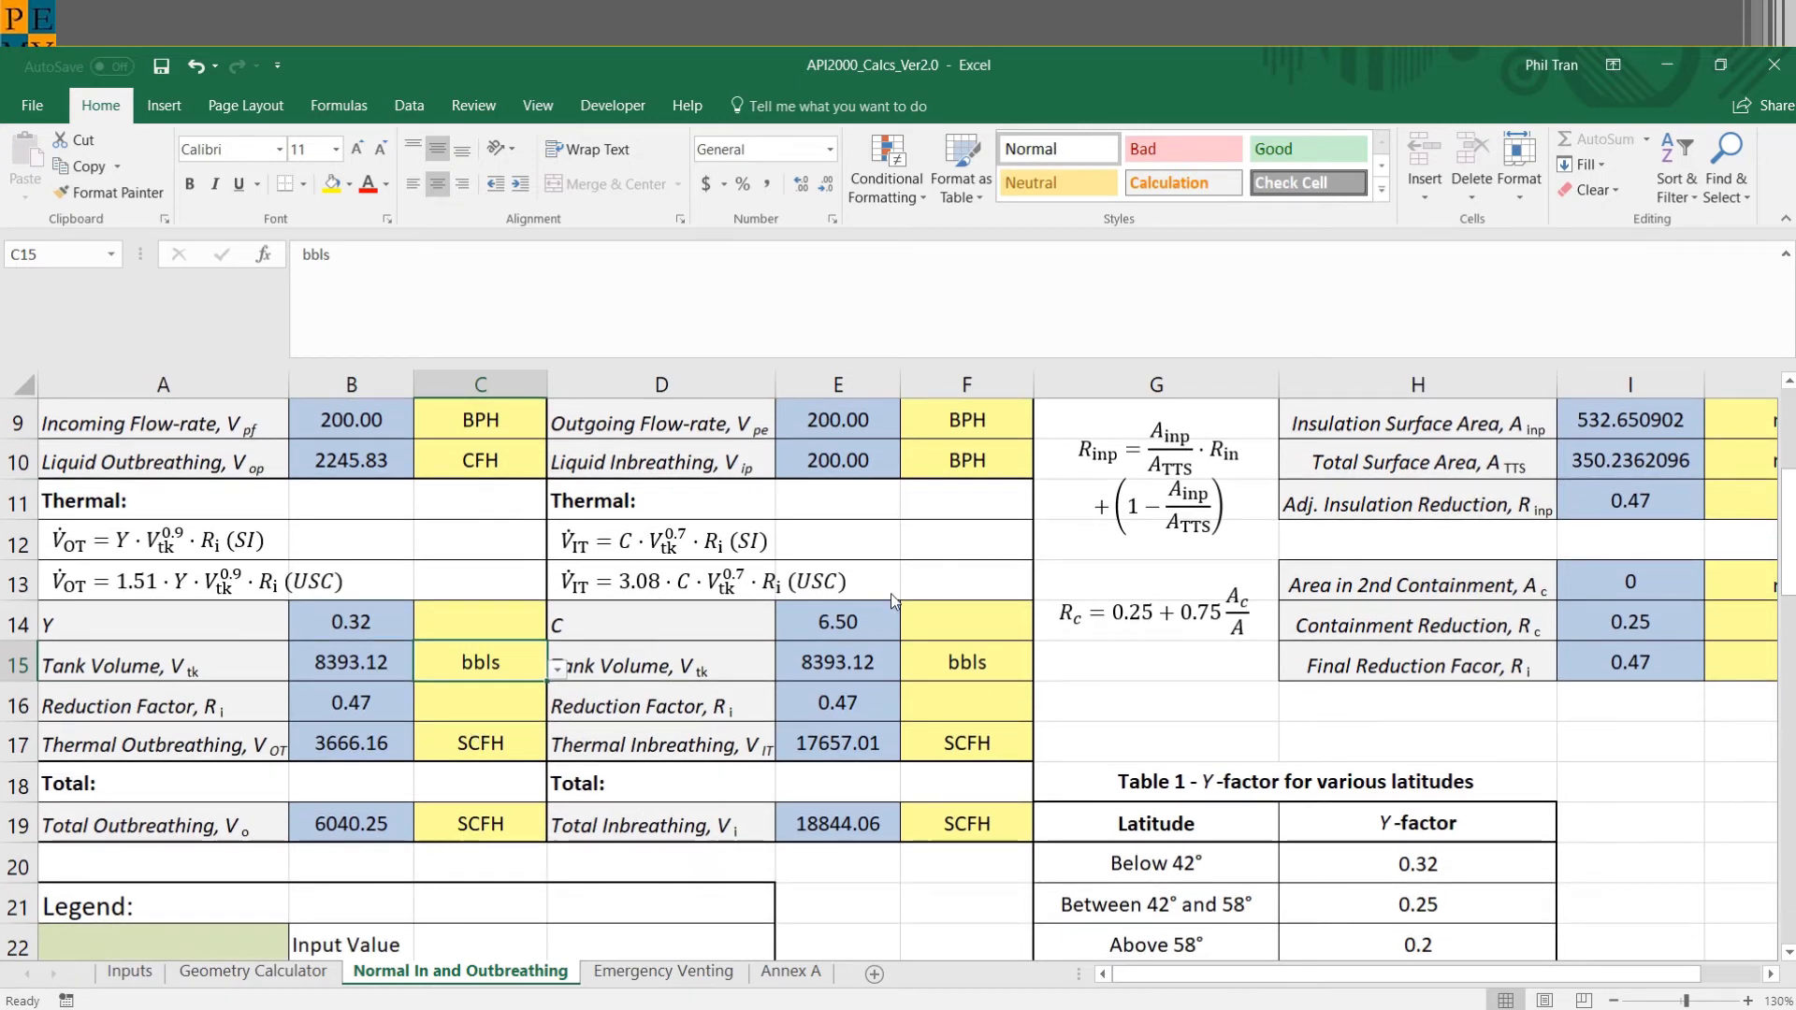
{"action": "scroll", "coordinate": [579, 756], "scroll_direction": "down", "scroll_amount": 2}
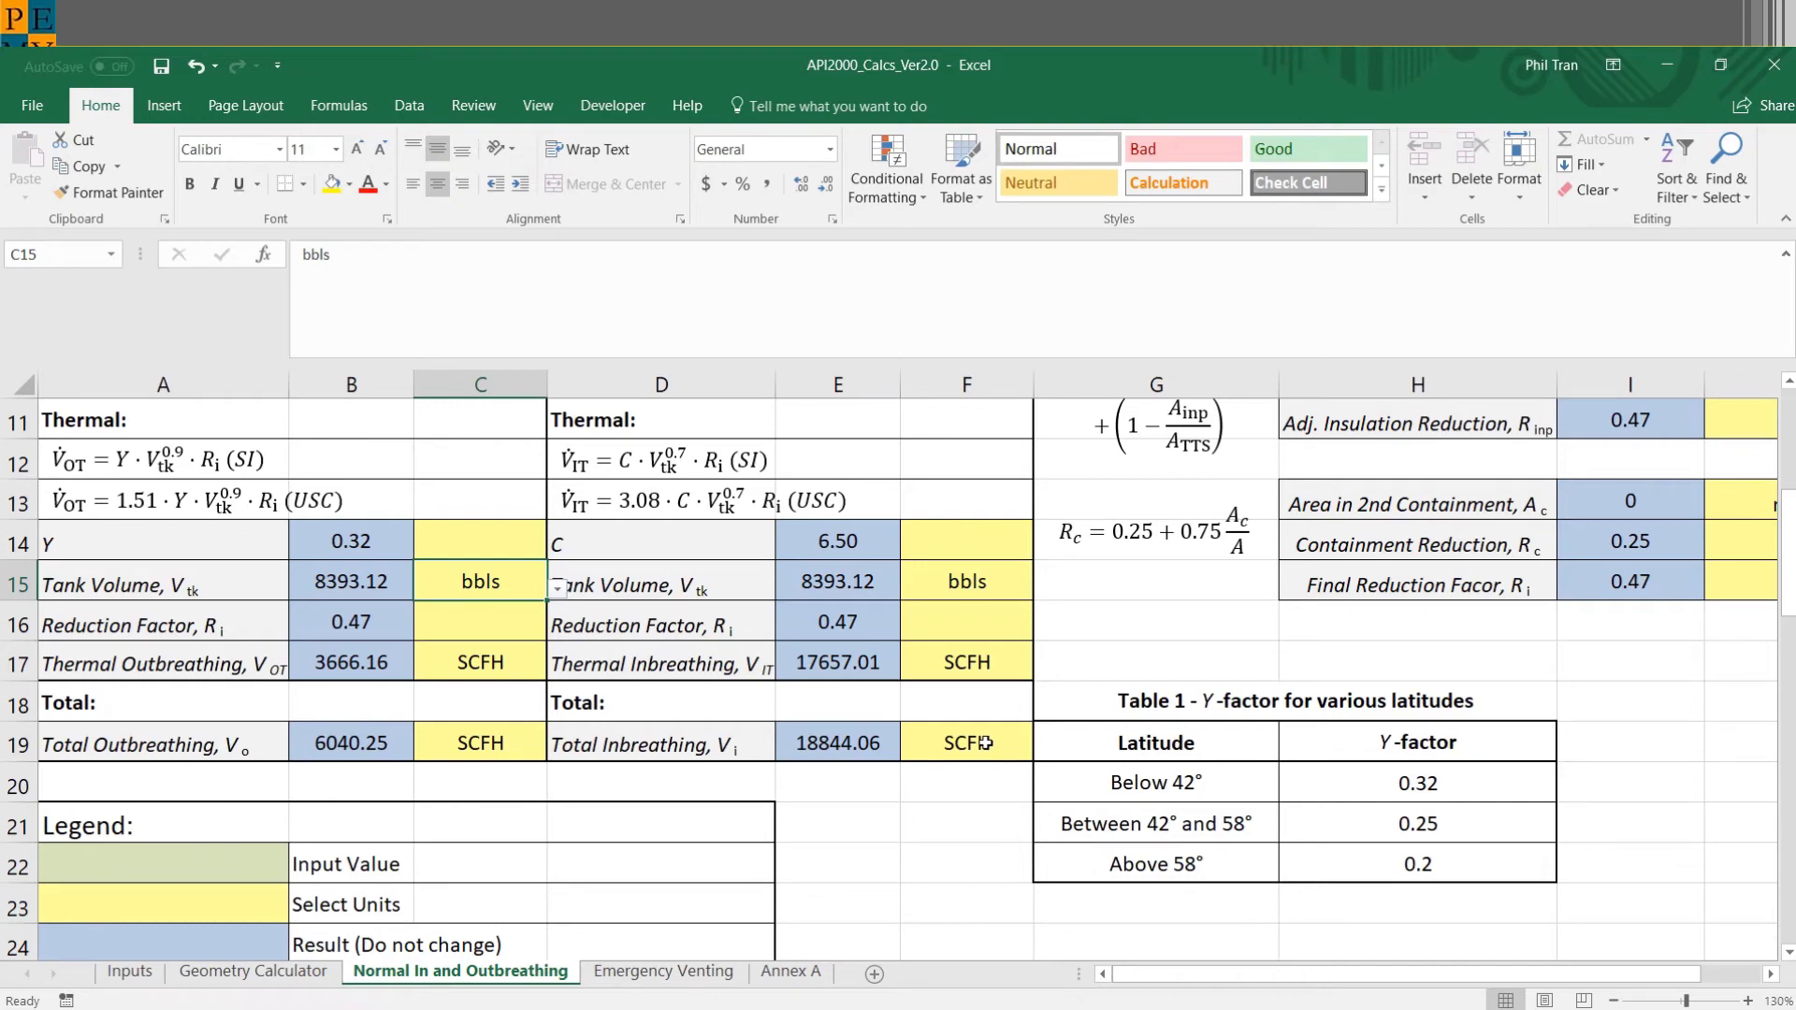
- Study the NFPA Handbook CFH venting equation and its variable definitions, relating it to the total out-breathing and inbreathing requirements
{"action": "scroll", "coordinate": [985, 742], "scroll_direction": "down", "scroll_amount": 4}
{"action": "scroll", "coordinate": [984, 743], "scroll_direction": "down", "scroll_amount": 4}
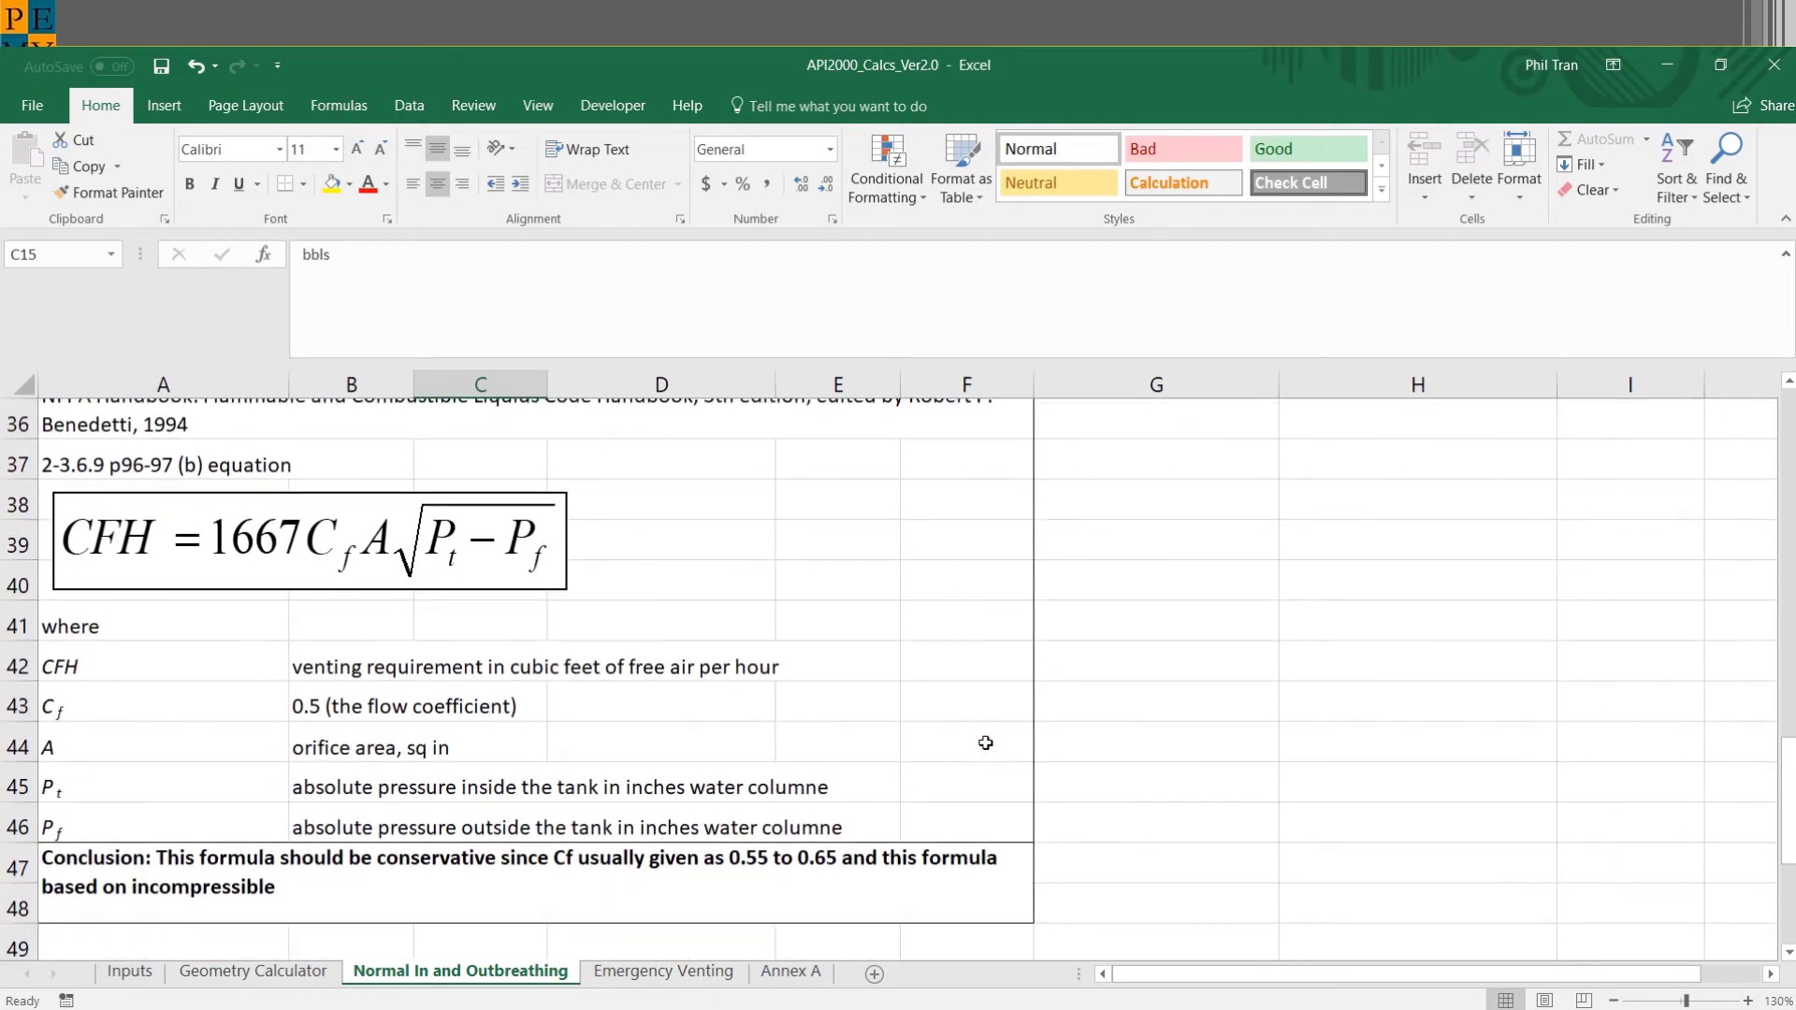
{"action": "scroll", "coordinate": [985, 743], "scroll_direction": "up", "scroll_amount": 1}
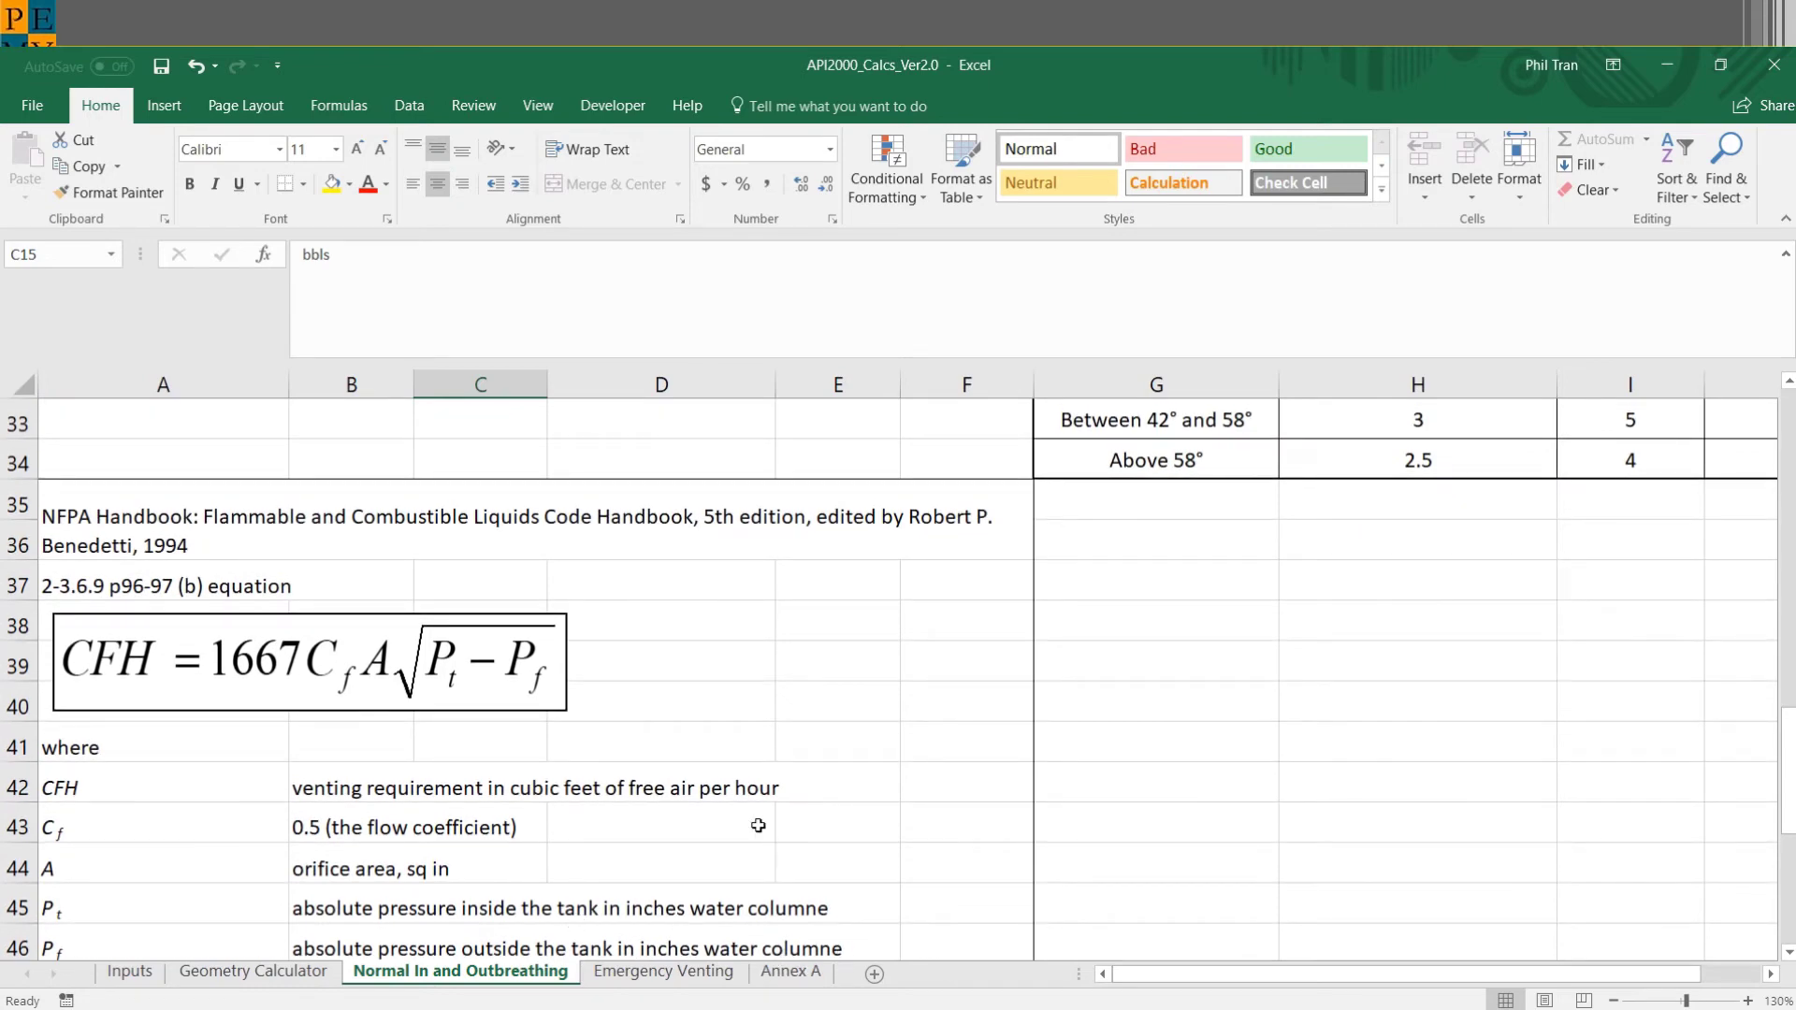
{"action": "scroll", "coordinate": [758, 826], "scroll_direction": "down", "scroll_amount": 1}
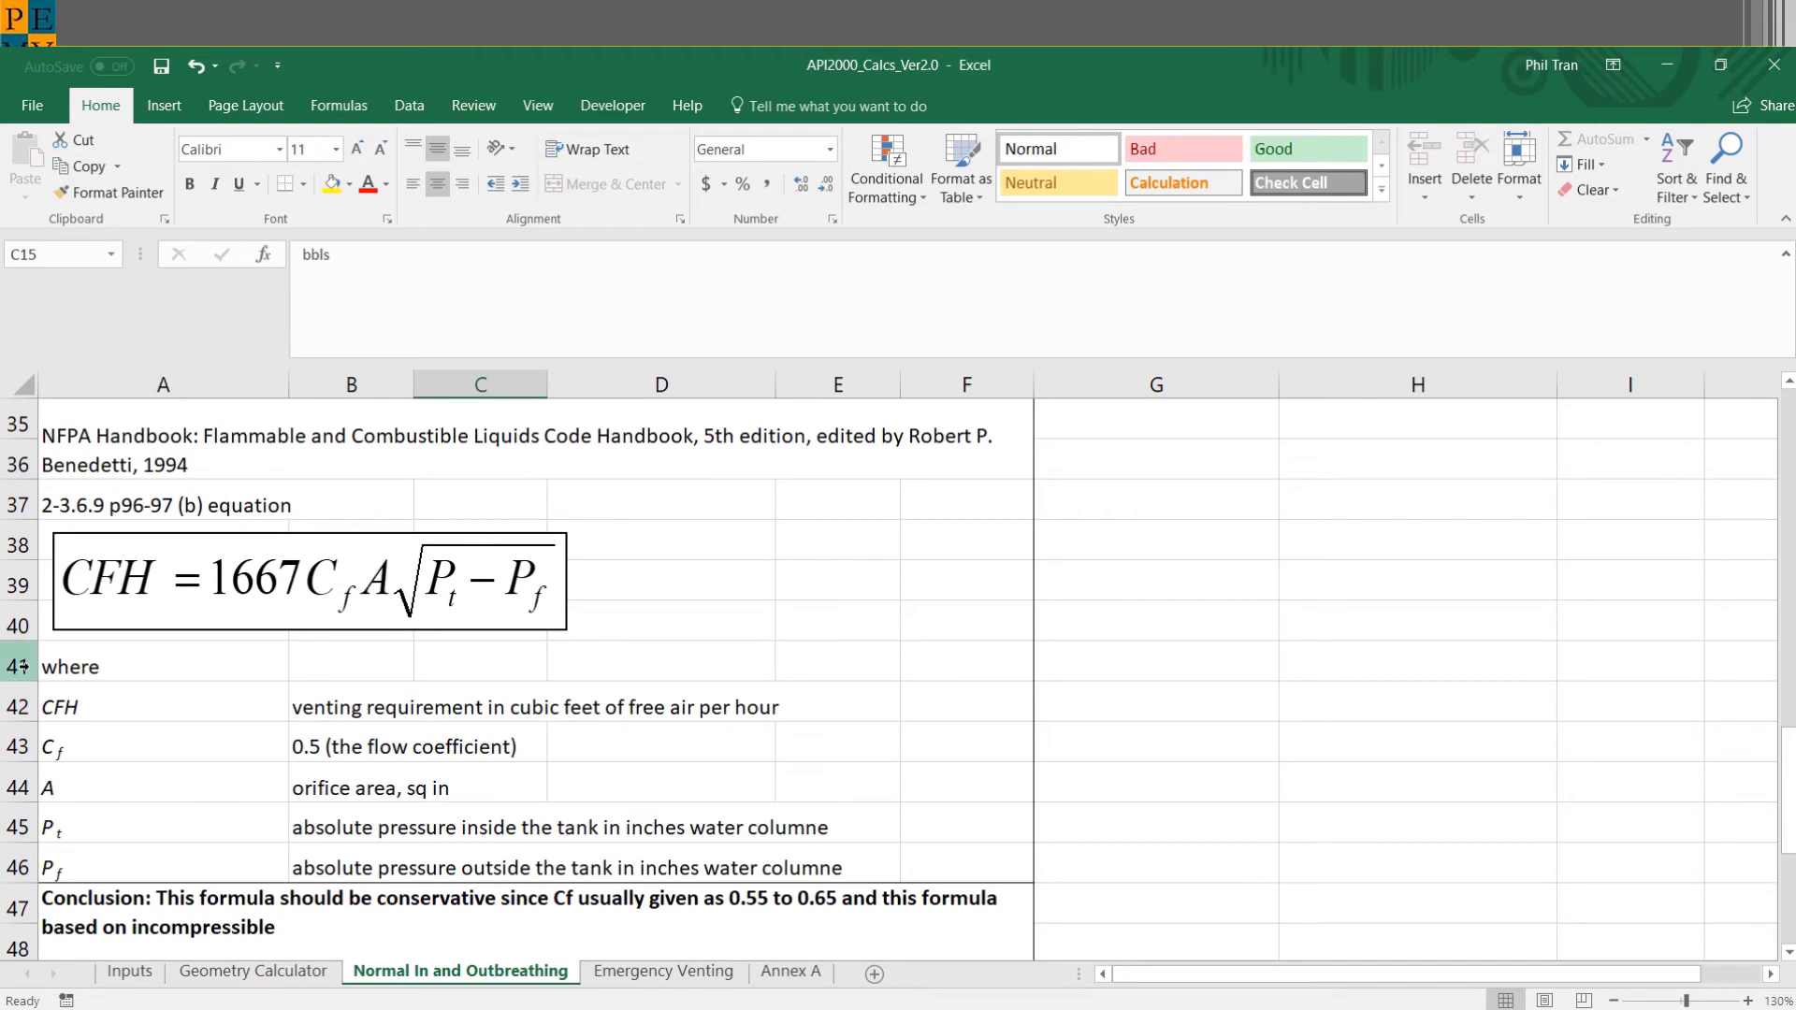
{"action": "scroll", "coordinate": [161, 584], "scroll_direction": "up", "scroll_amount": 5}
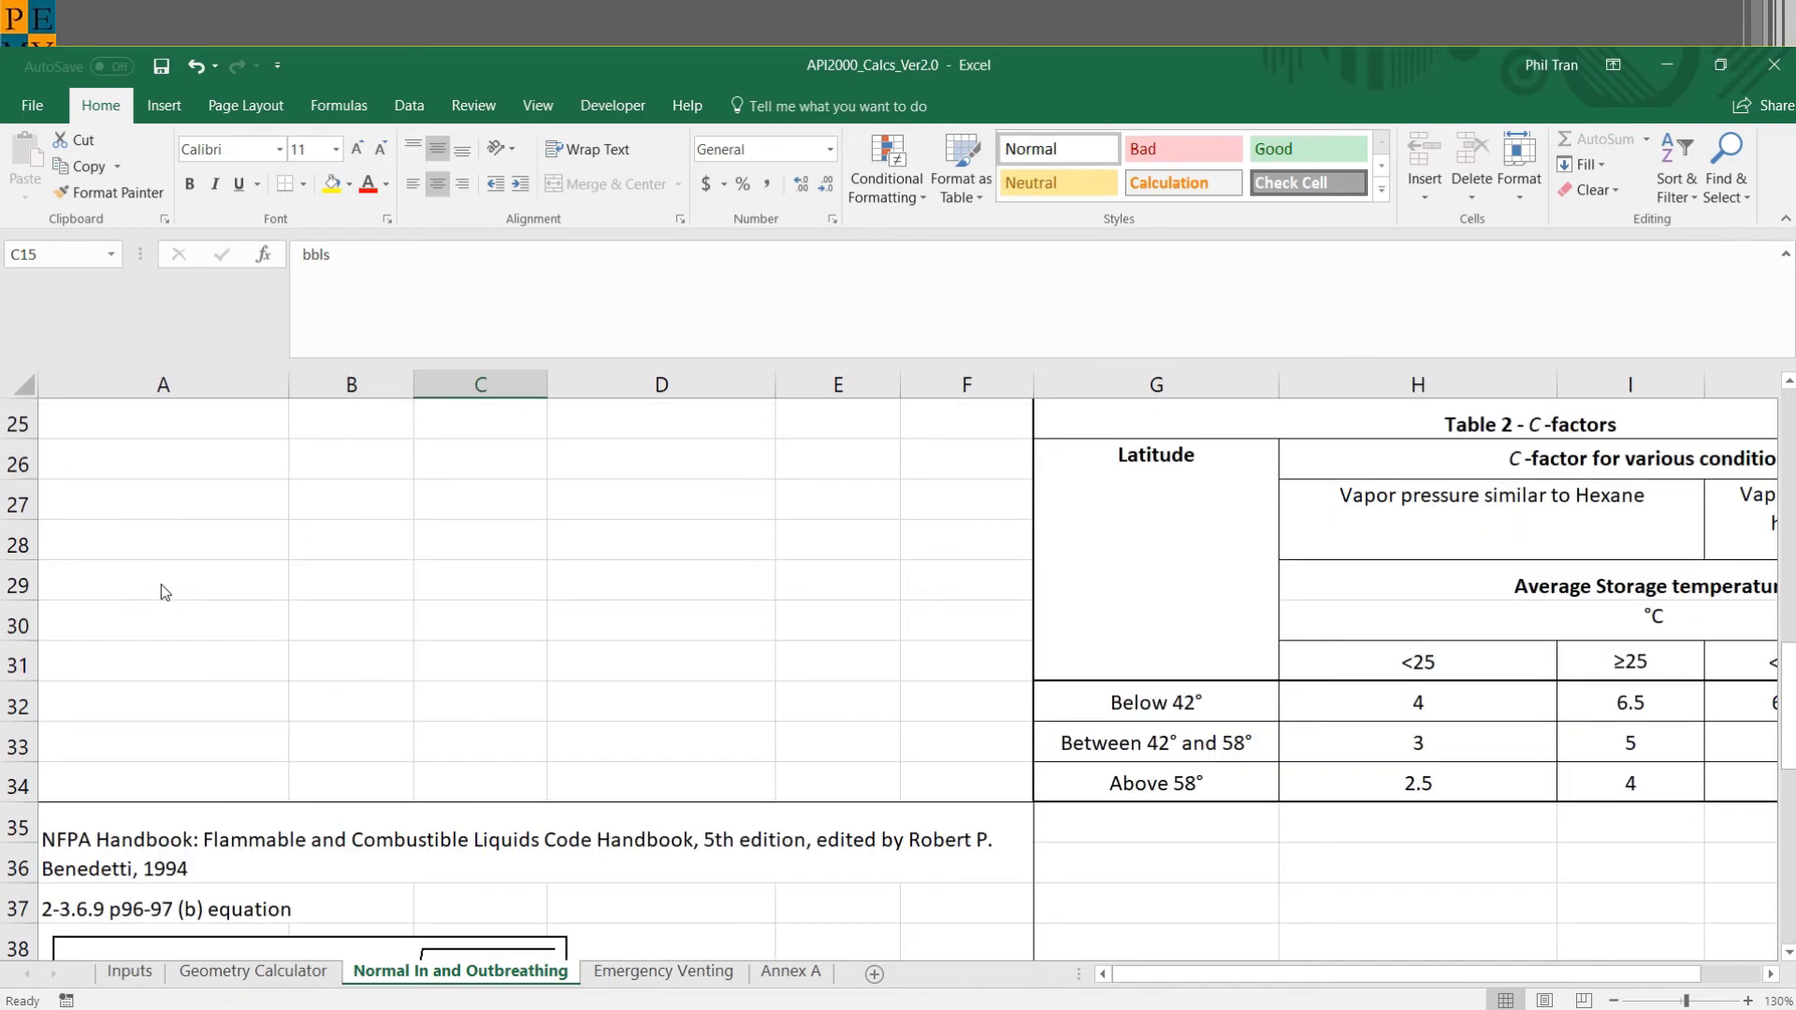
{"action": "scroll", "coordinate": [162, 589], "scroll_direction": "up", "scroll_amount": 4}
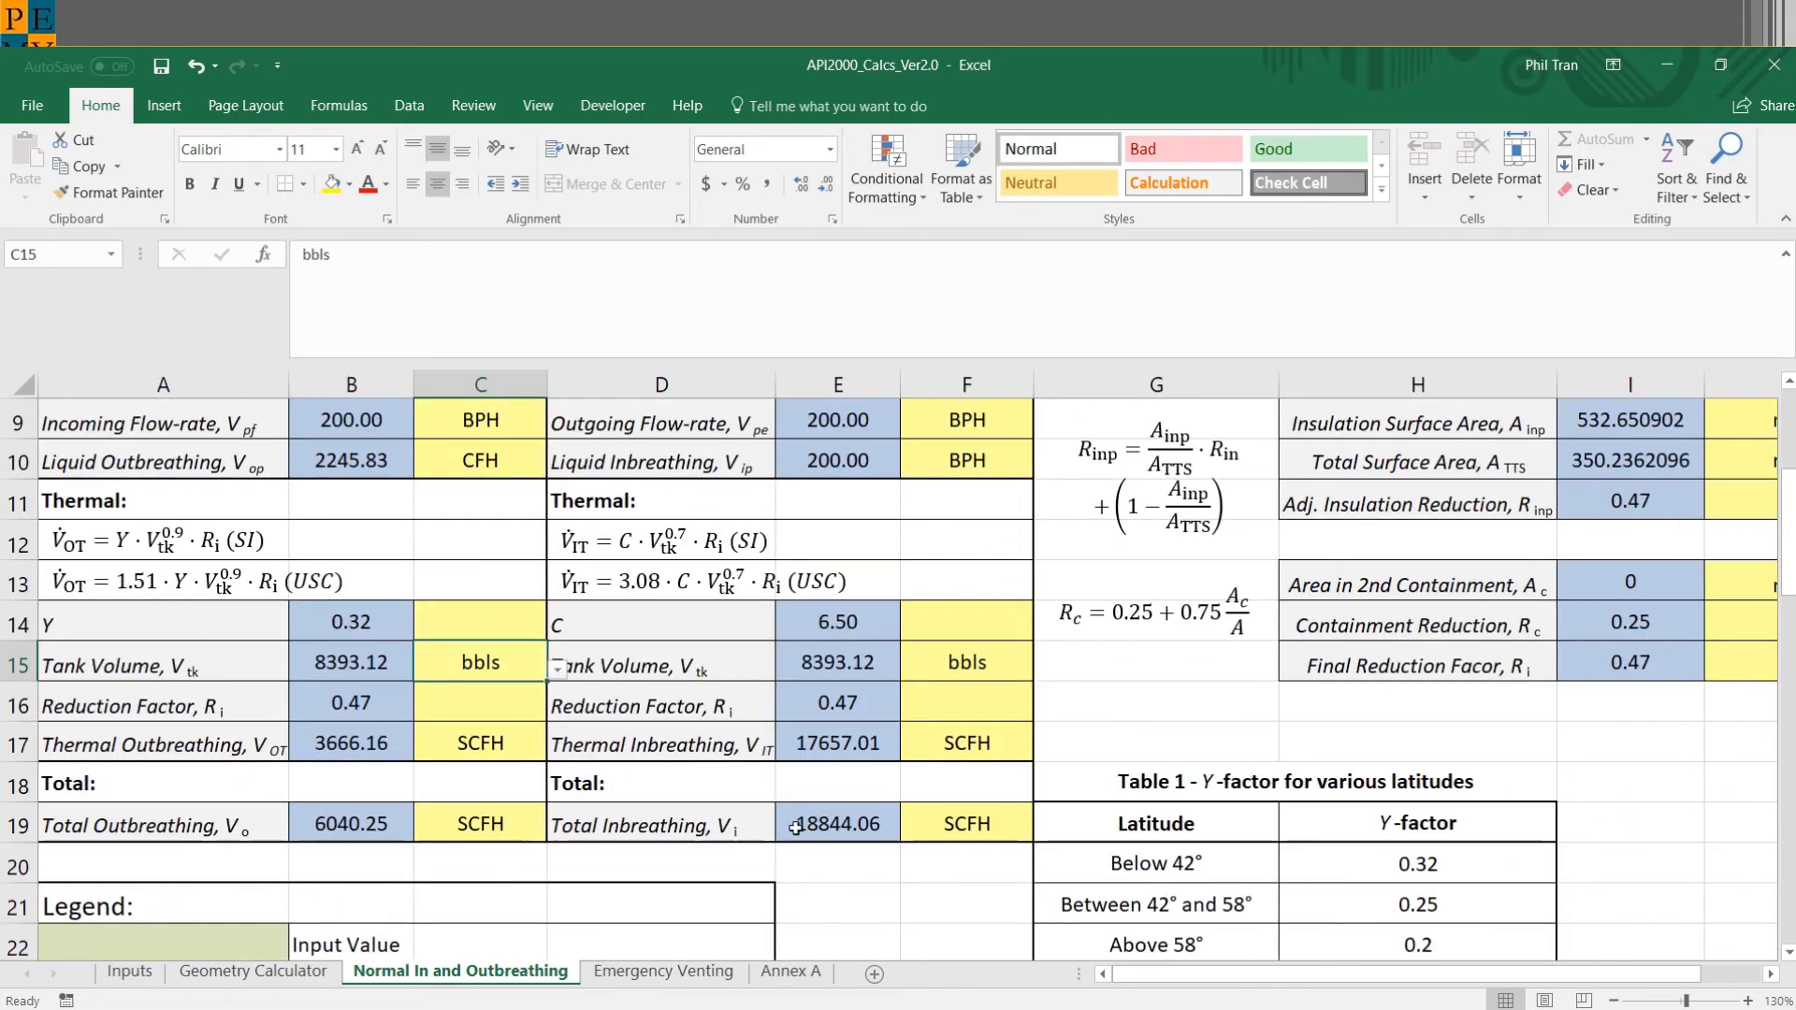
{"action": "scroll", "coordinate": [809, 794], "scroll_direction": "down", "scroll_amount": 8}
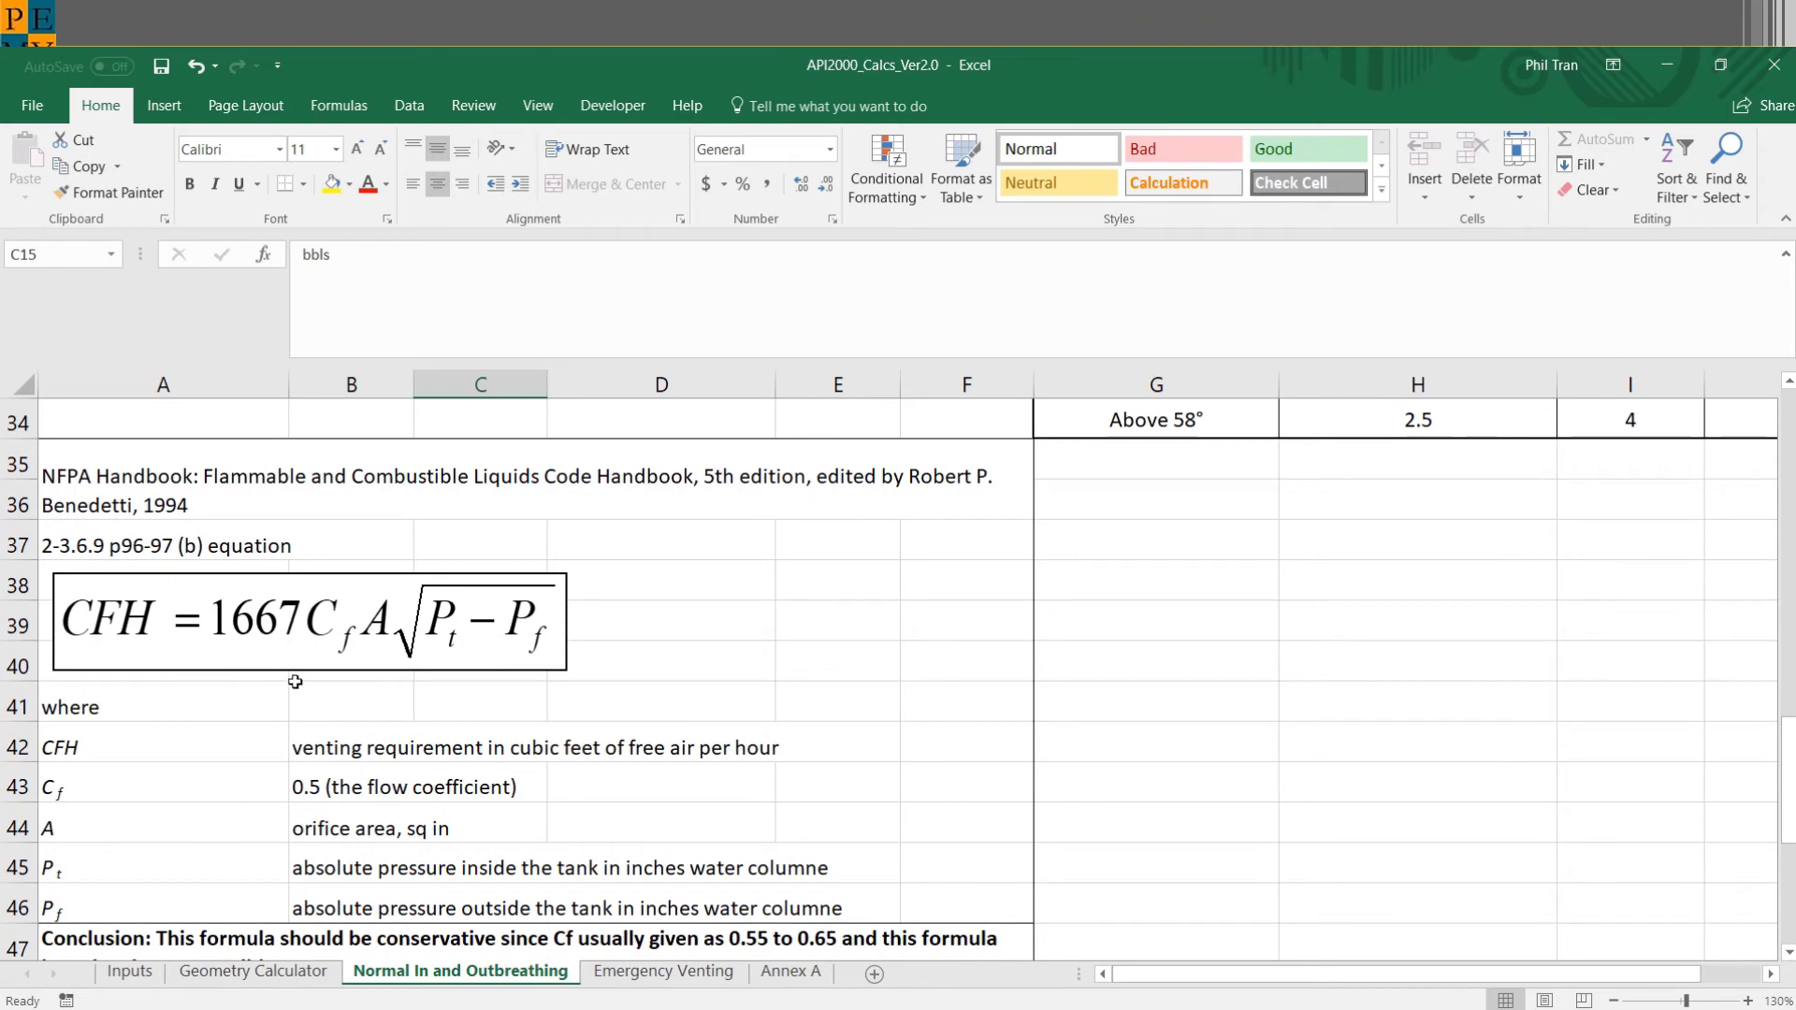
{"action": "scroll", "coordinate": [296, 681], "scroll_direction": "down", "scroll_amount": 1}
{"action": "scroll", "coordinate": [296, 681], "scroll_direction": "down", "scroll_amount": 1}
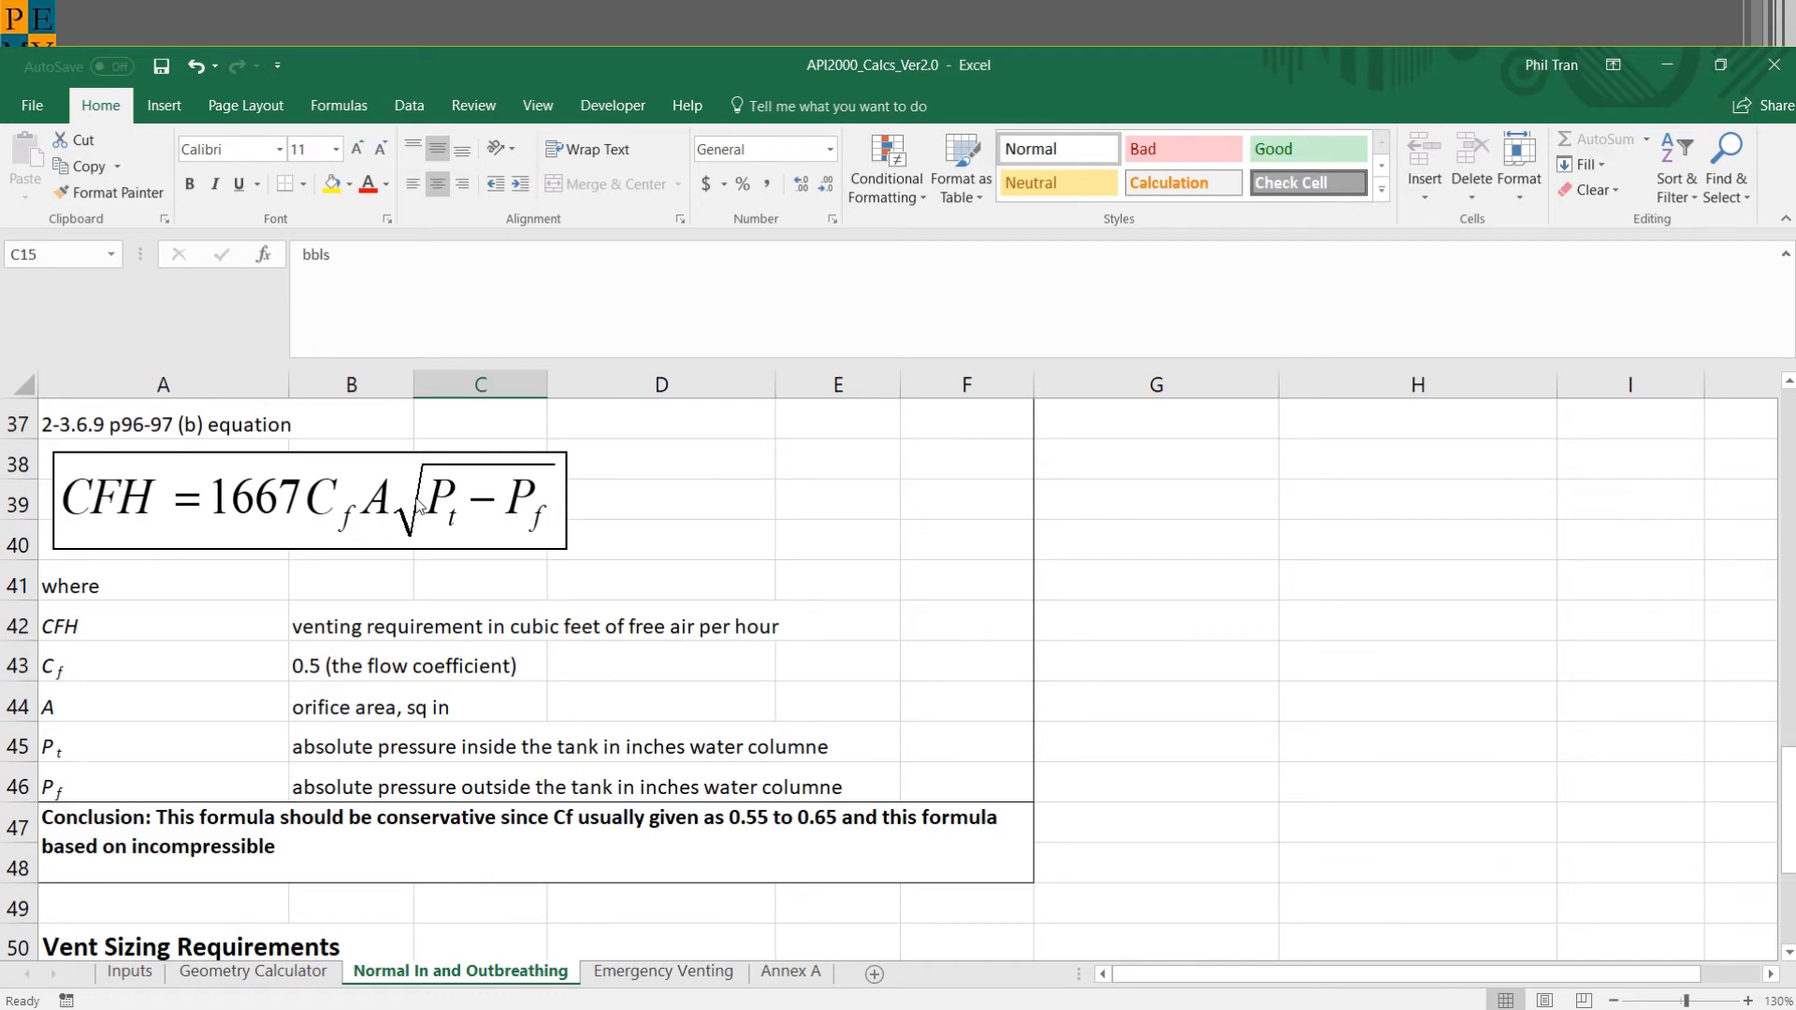
- Examine the minimum area and approximate diameter under Vent Sizing Requirements, comparing them with the NFPA equation and the flow-rate requirements
{"action": "scroll", "coordinate": [418, 505], "scroll_direction": "down", "scroll_amount": 3}
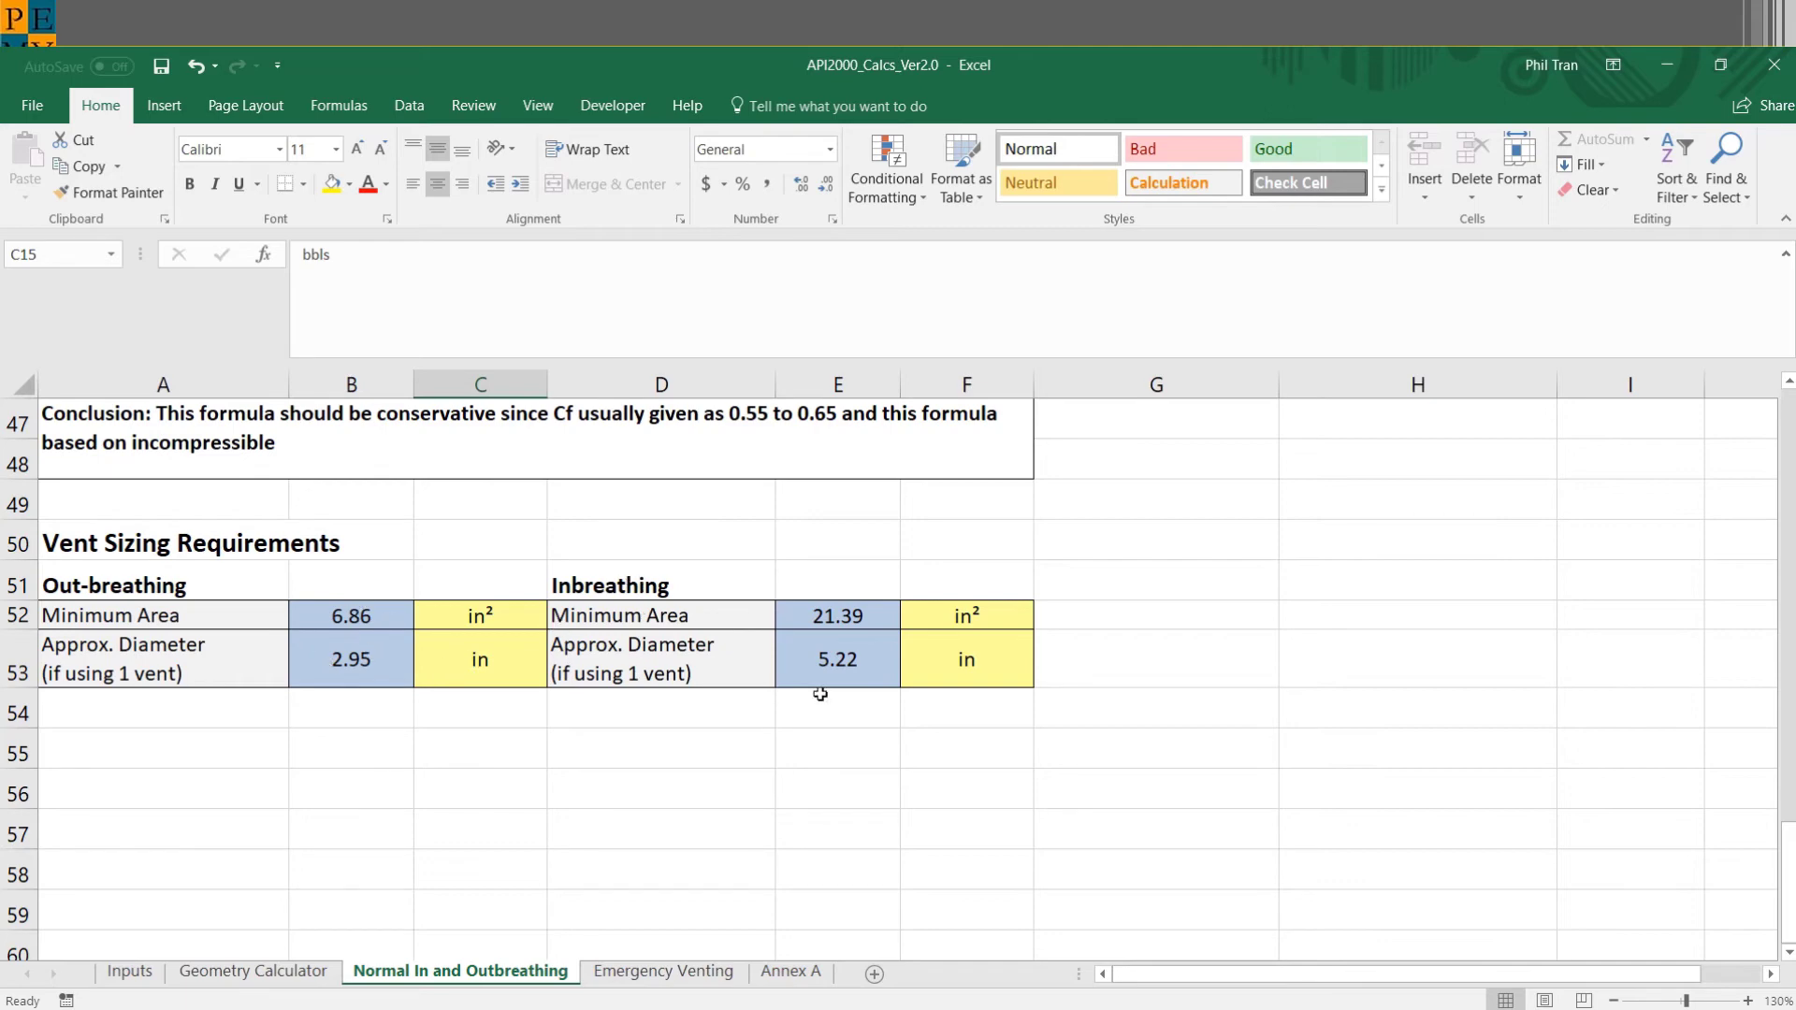
{"action": "scroll", "coordinate": [820, 694], "scroll_direction": "up", "scroll_amount": 4}
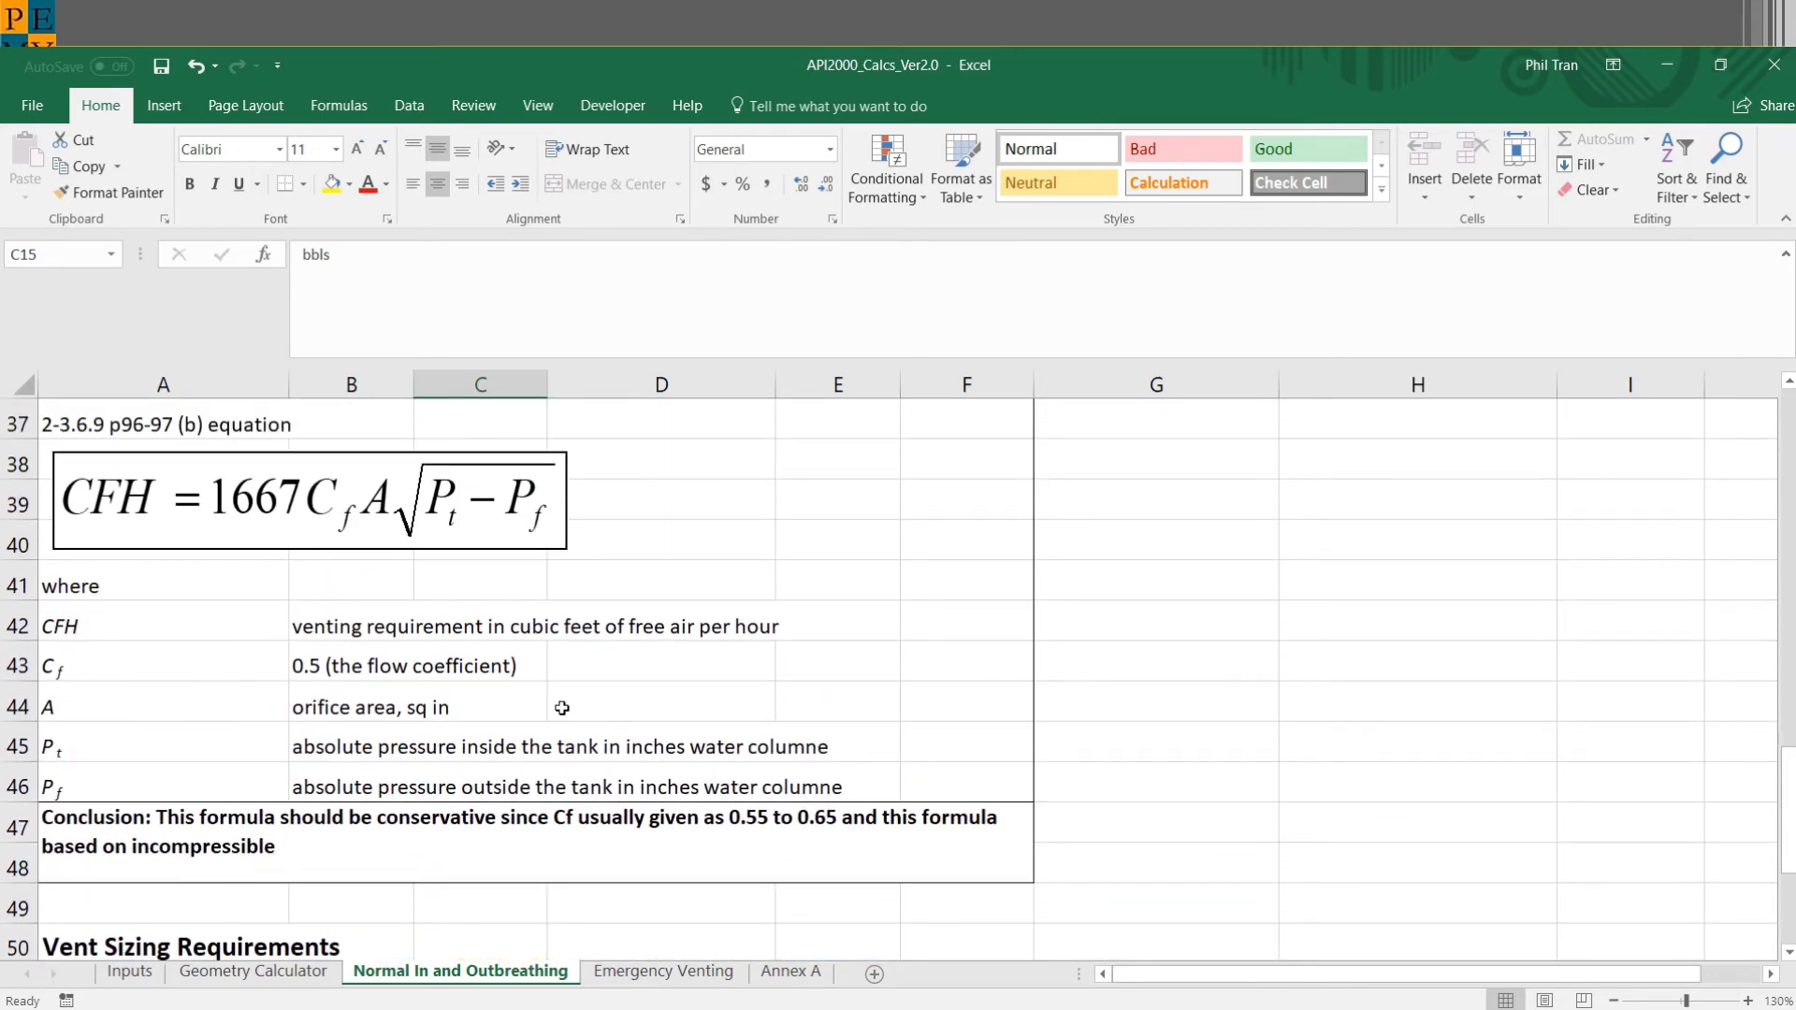
{"action": "scroll", "coordinate": [561, 708], "scroll_direction": "up", "scroll_amount": 1}
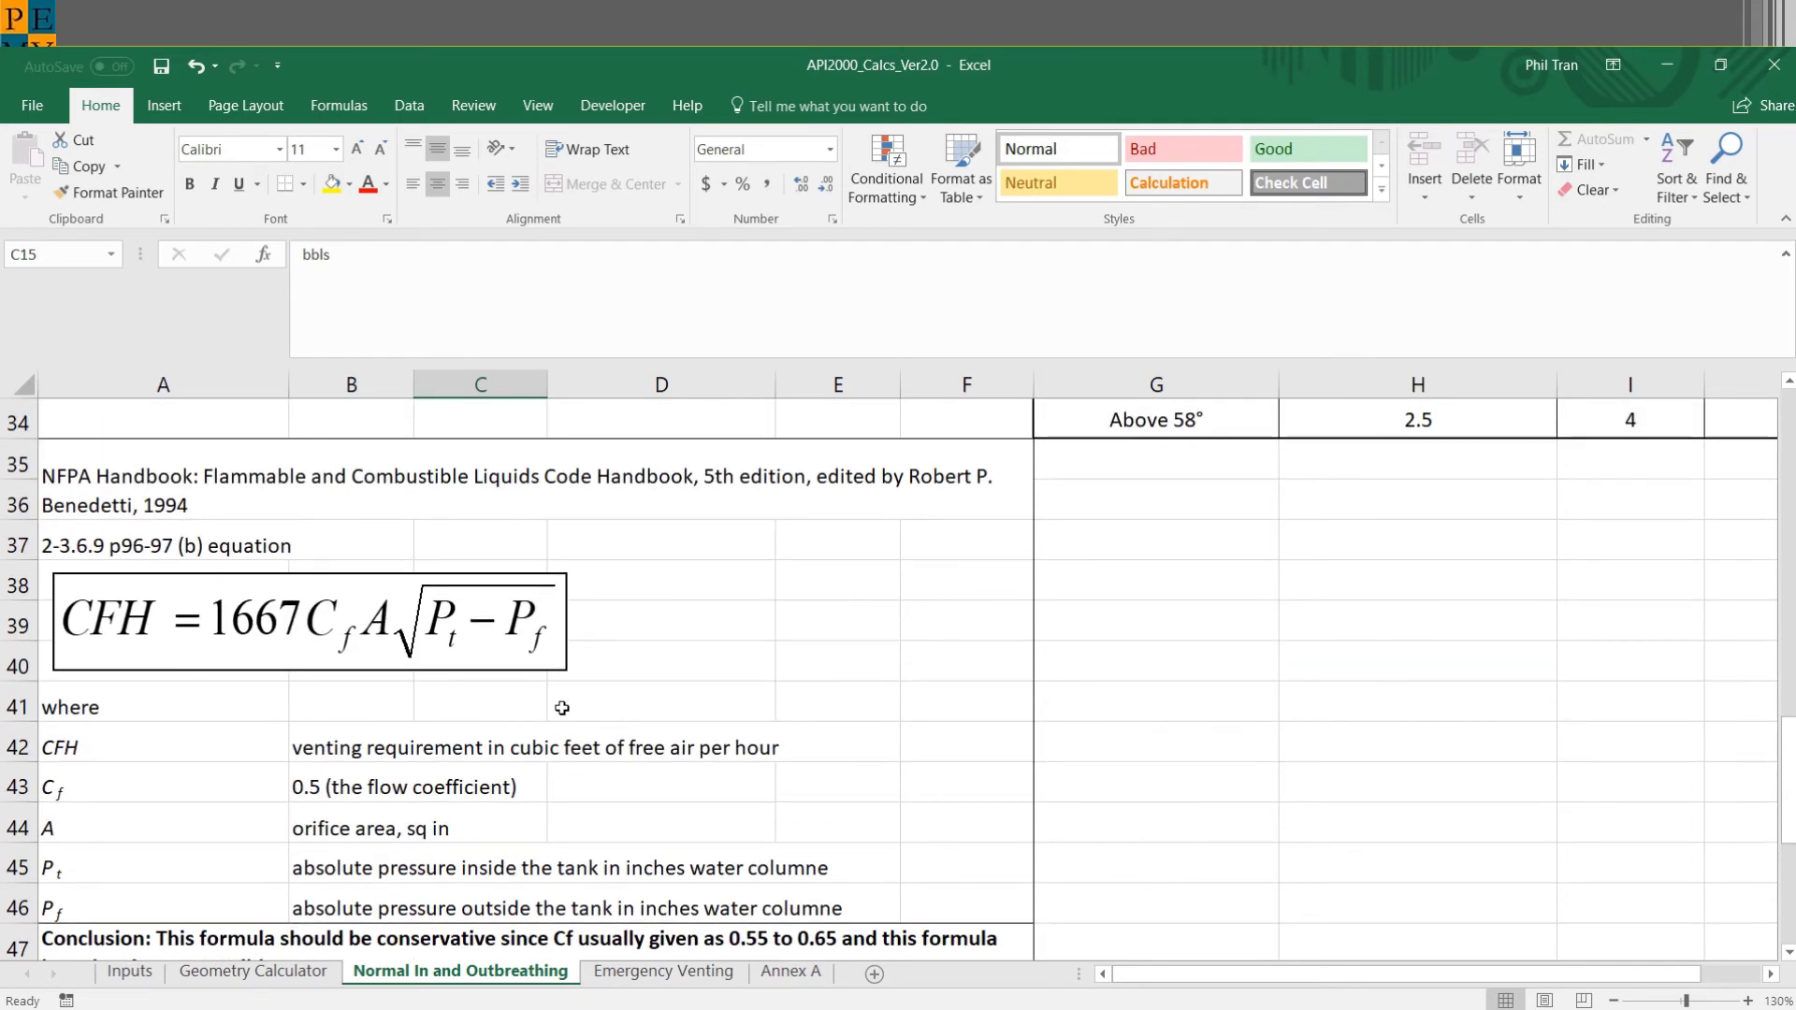
{"action": "scroll", "coordinate": [561, 708], "scroll_direction": "up", "scroll_amount": 11}
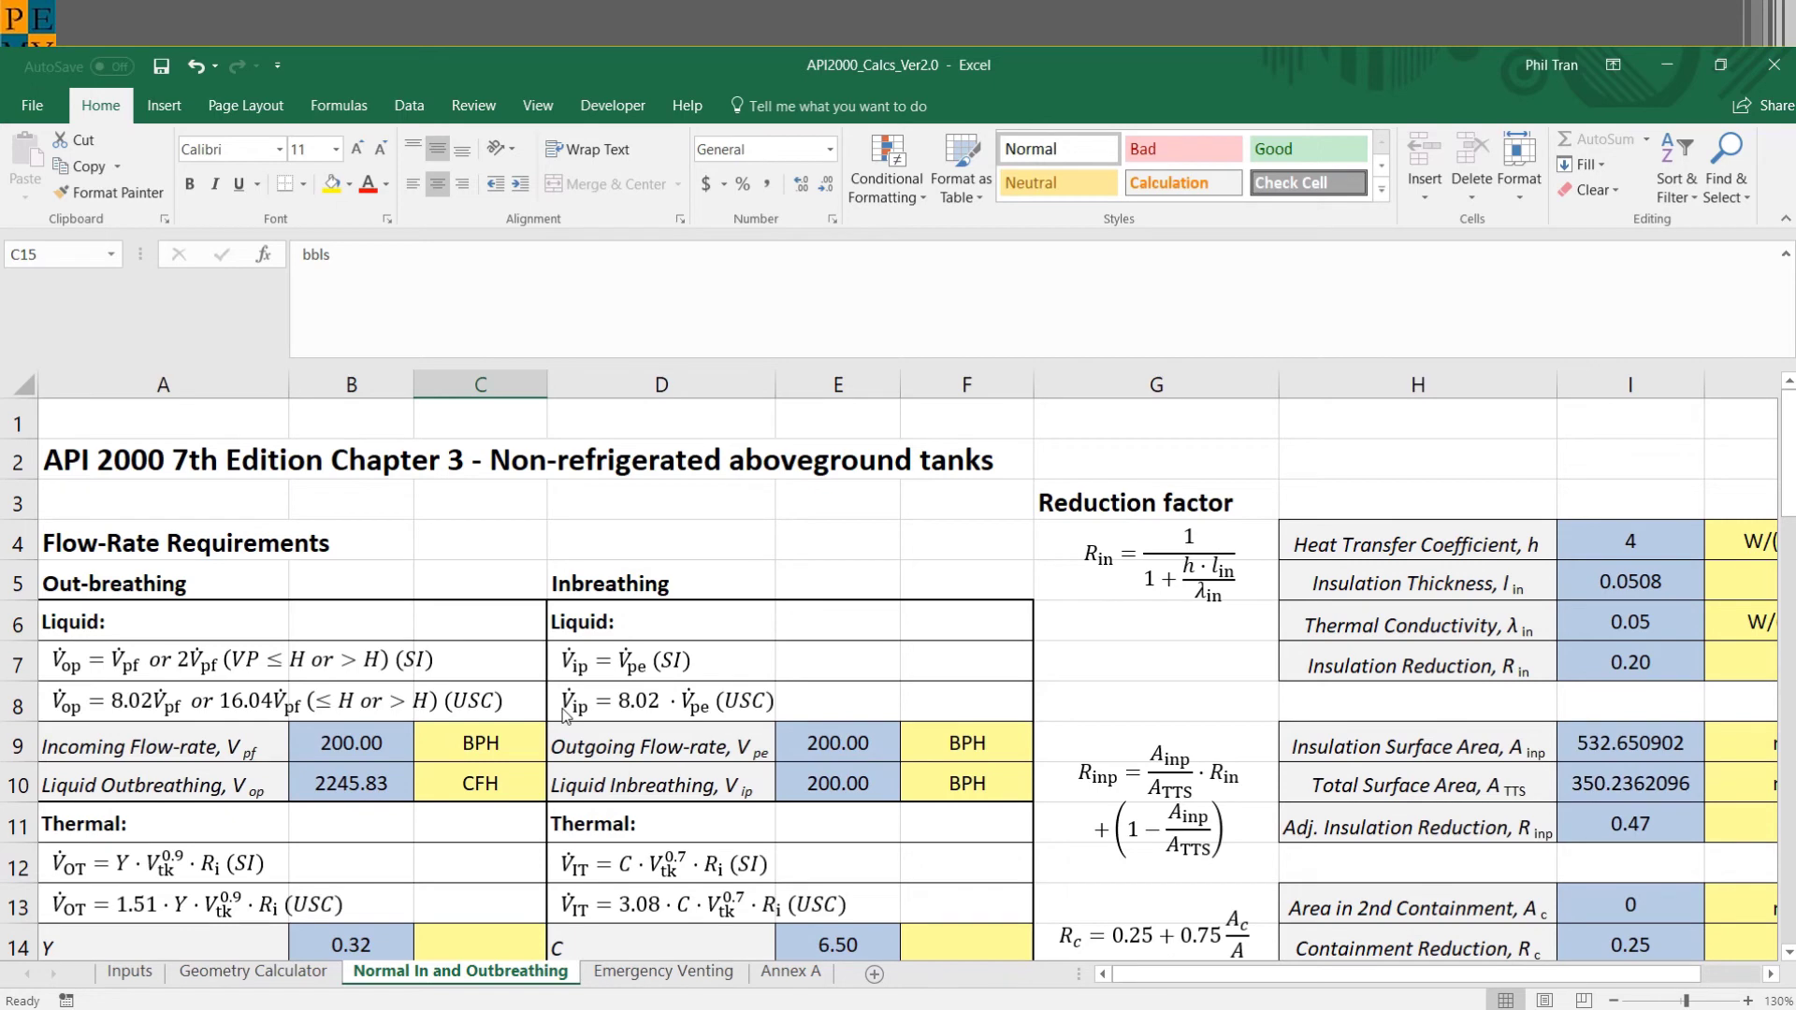
- Review the SI and USC flow-rate equations and the minimum required flow-rate with its unit on the Emergency Venting sheet
{"action": "left_click", "coordinate": [635, 973]}
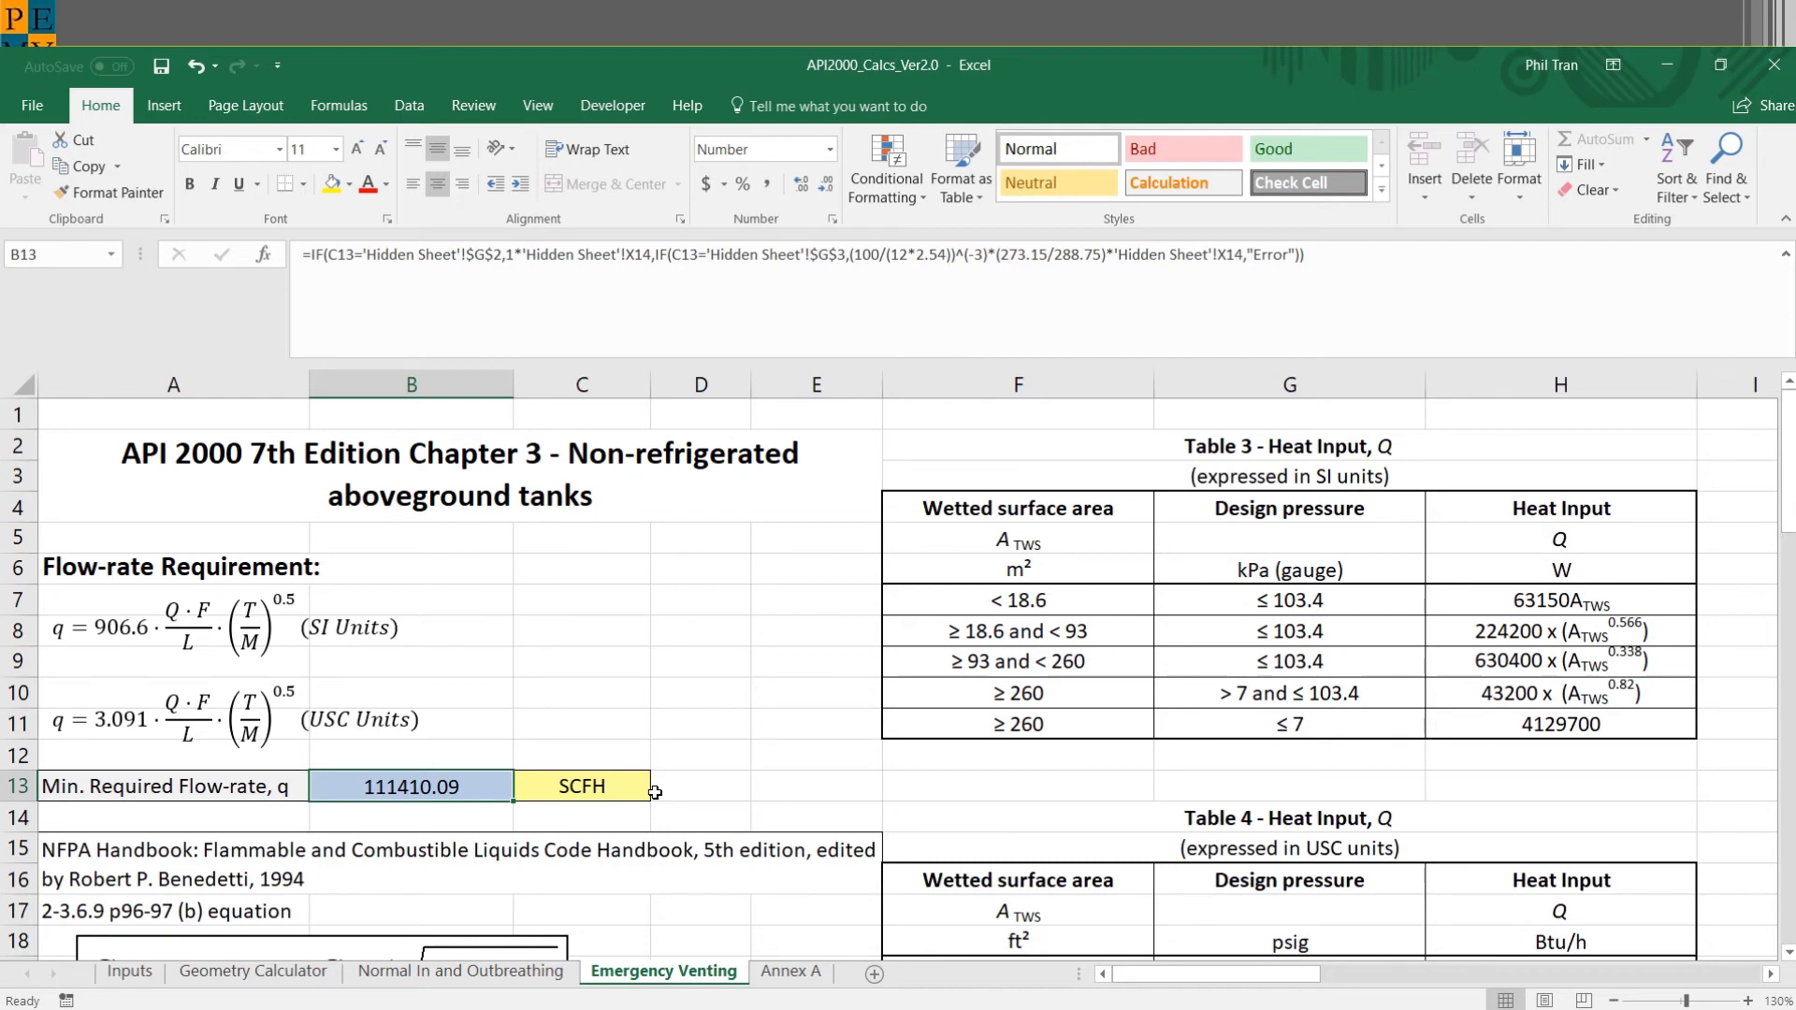
{"action": "scroll", "coordinate": [655, 792], "scroll_direction": "down", "scroll_amount": 1}
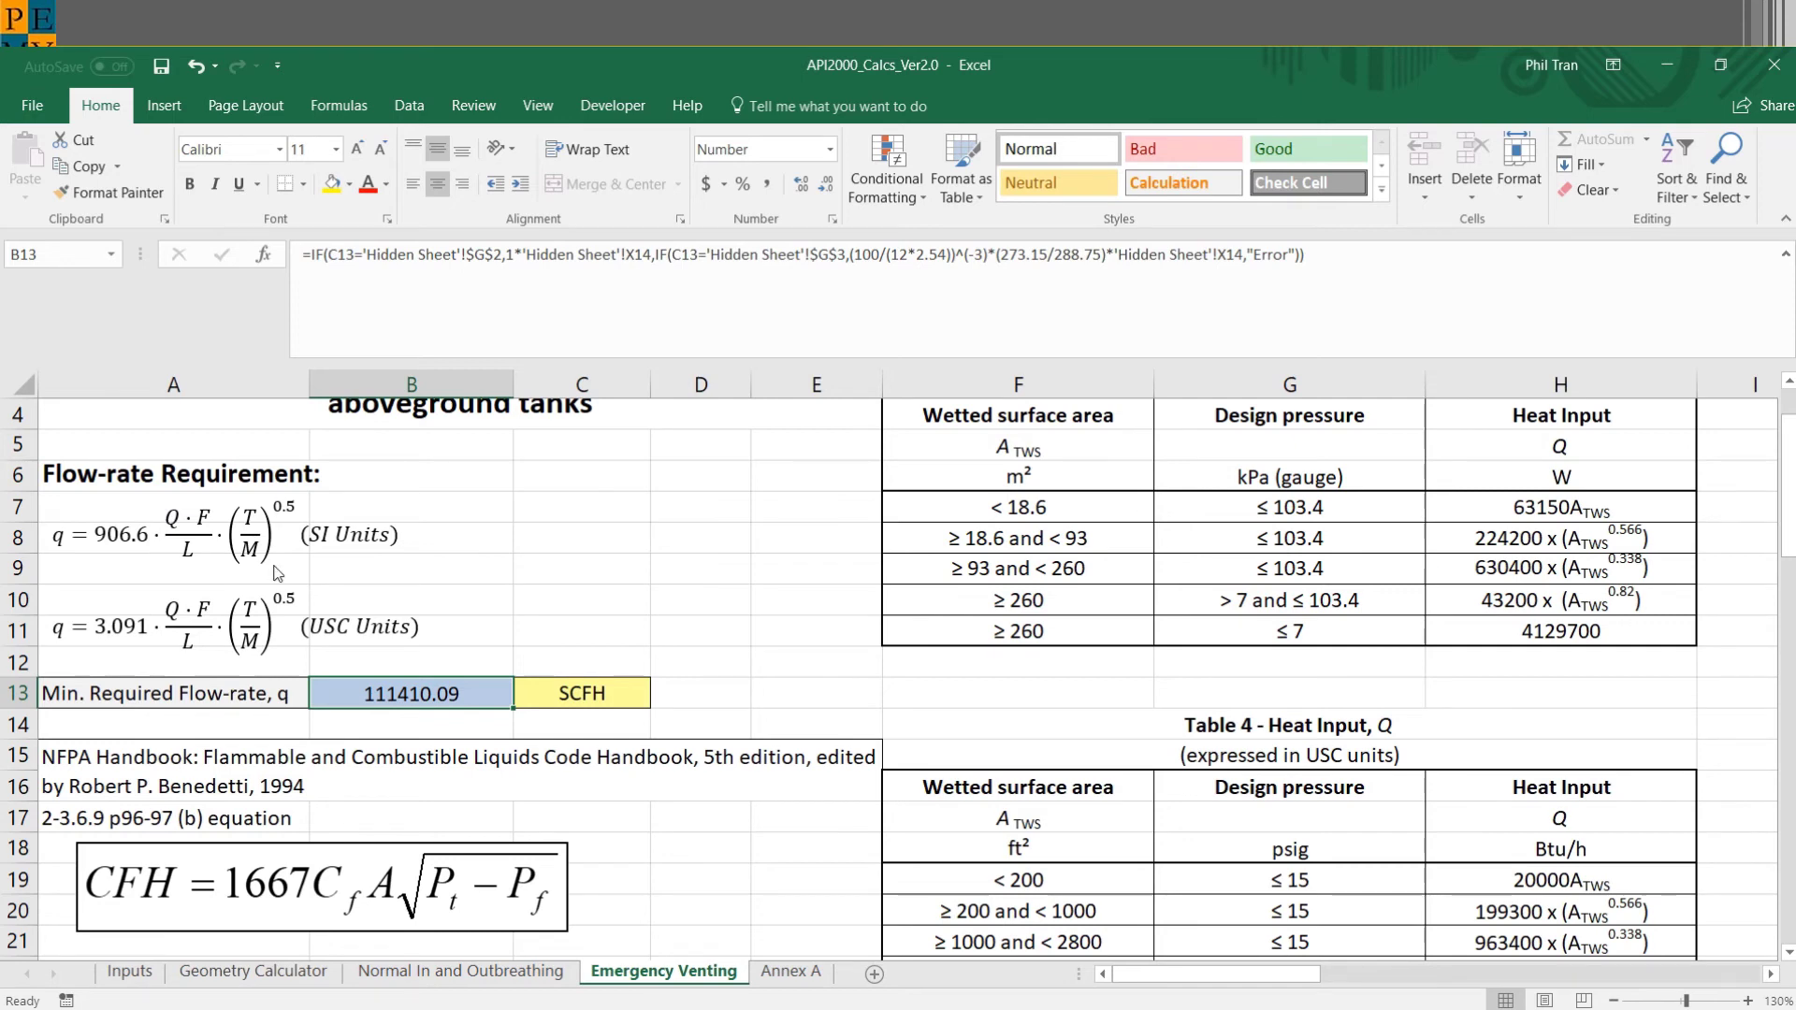
{"action": "left_click", "coordinate": [628, 705]}
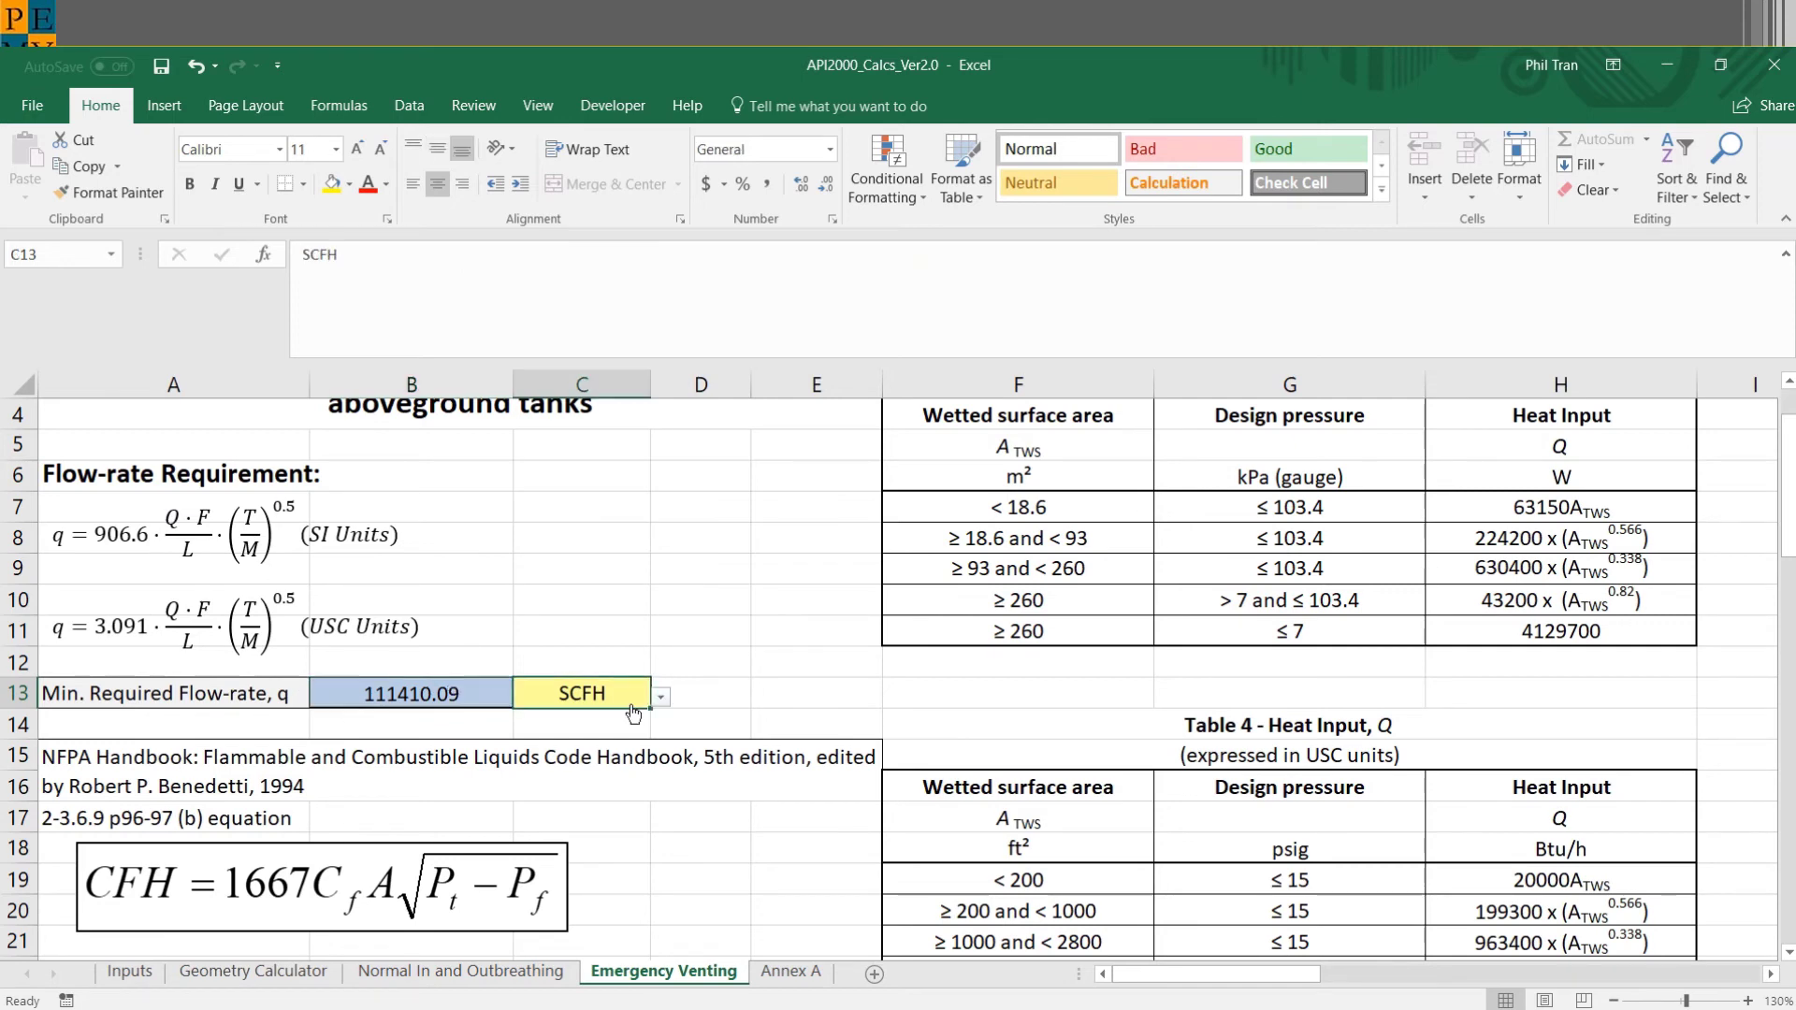
{"action": "left_click", "coordinate": [543, 538]}
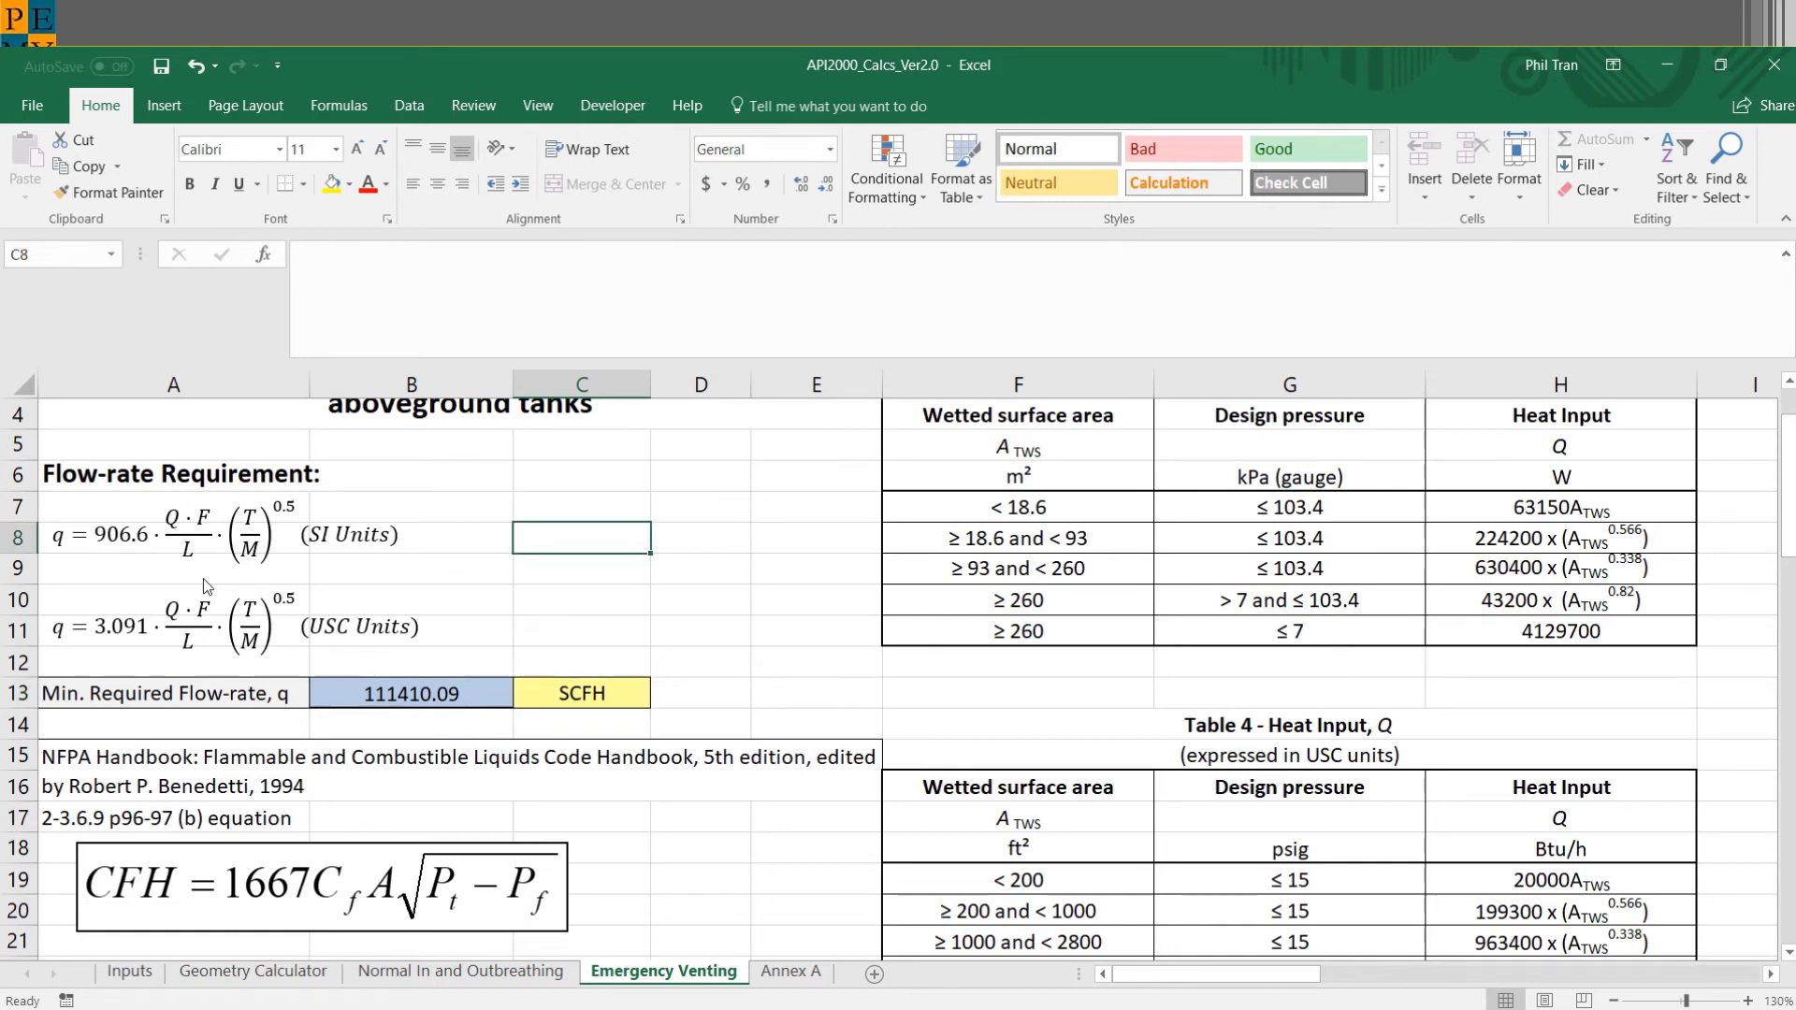
- Examine the emergency NFPA venting equation and the vent sizing minimum area and approximate diameter, relating them to the required flow-rate
{"action": "scroll", "coordinate": [204, 578], "scroll_direction": "down", "scroll_amount": 5}
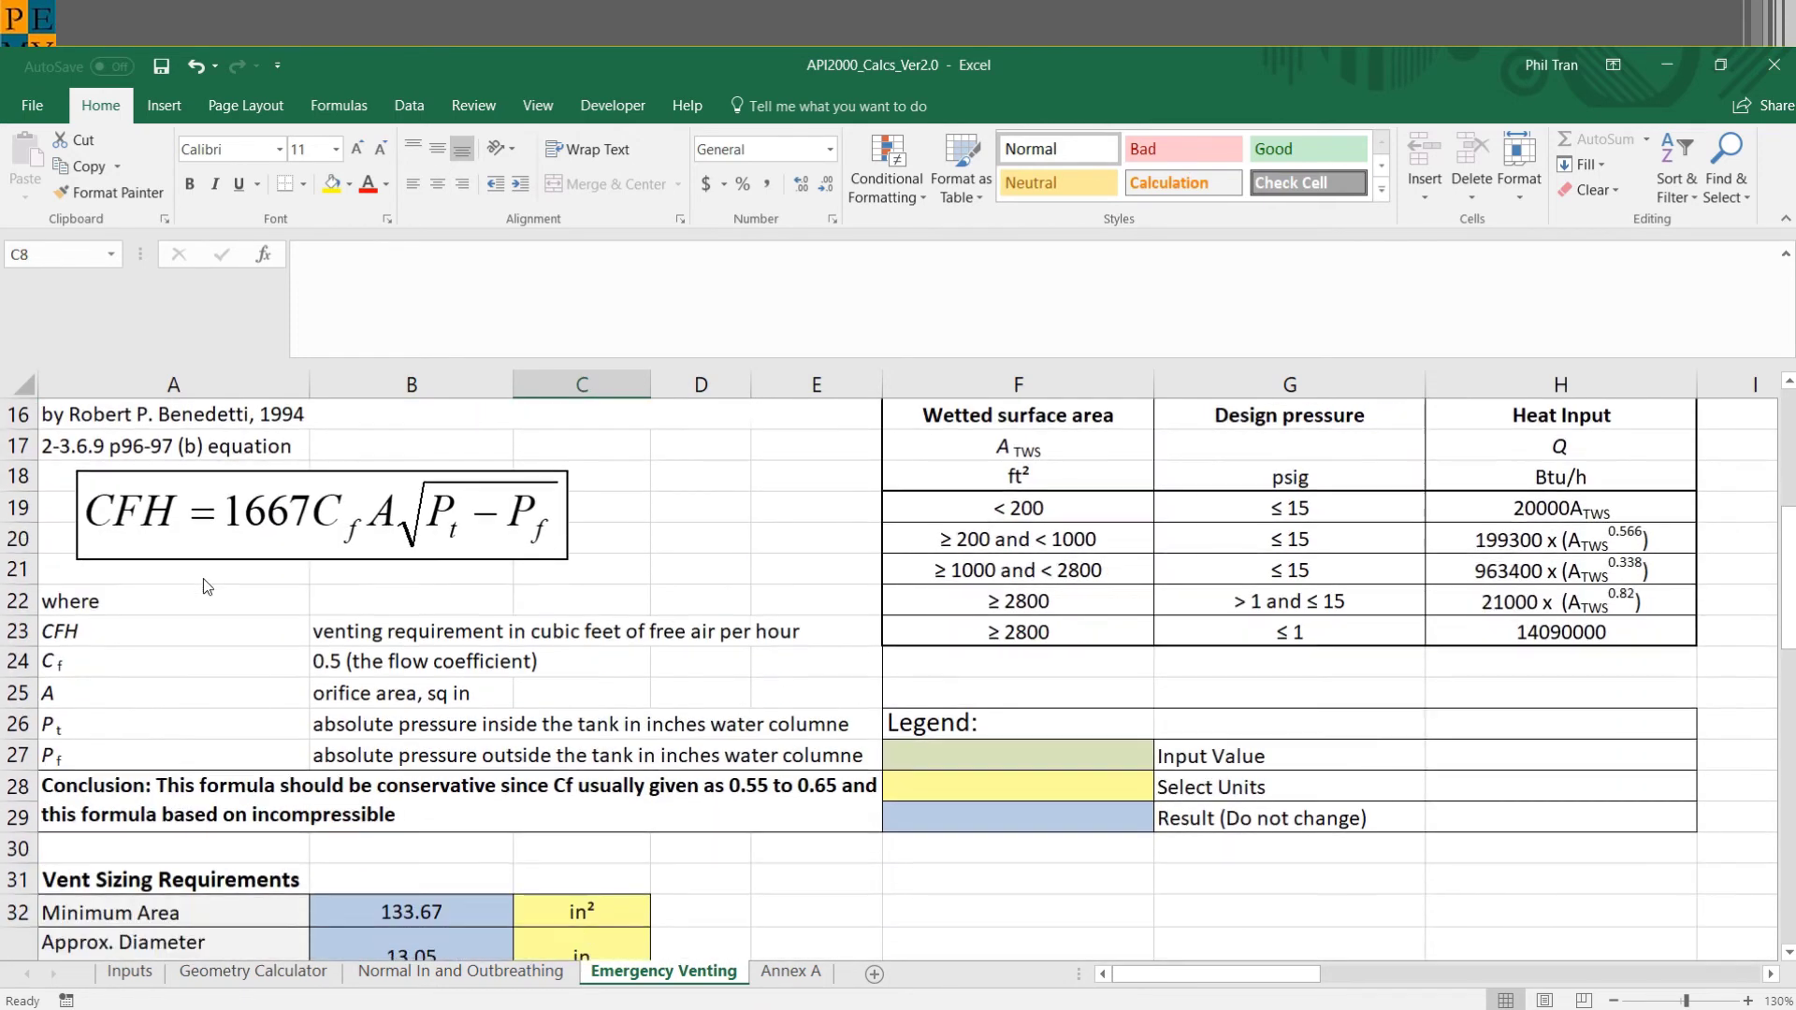
{"action": "scroll", "coordinate": [204, 587], "scroll_direction": "down", "scroll_amount": 1}
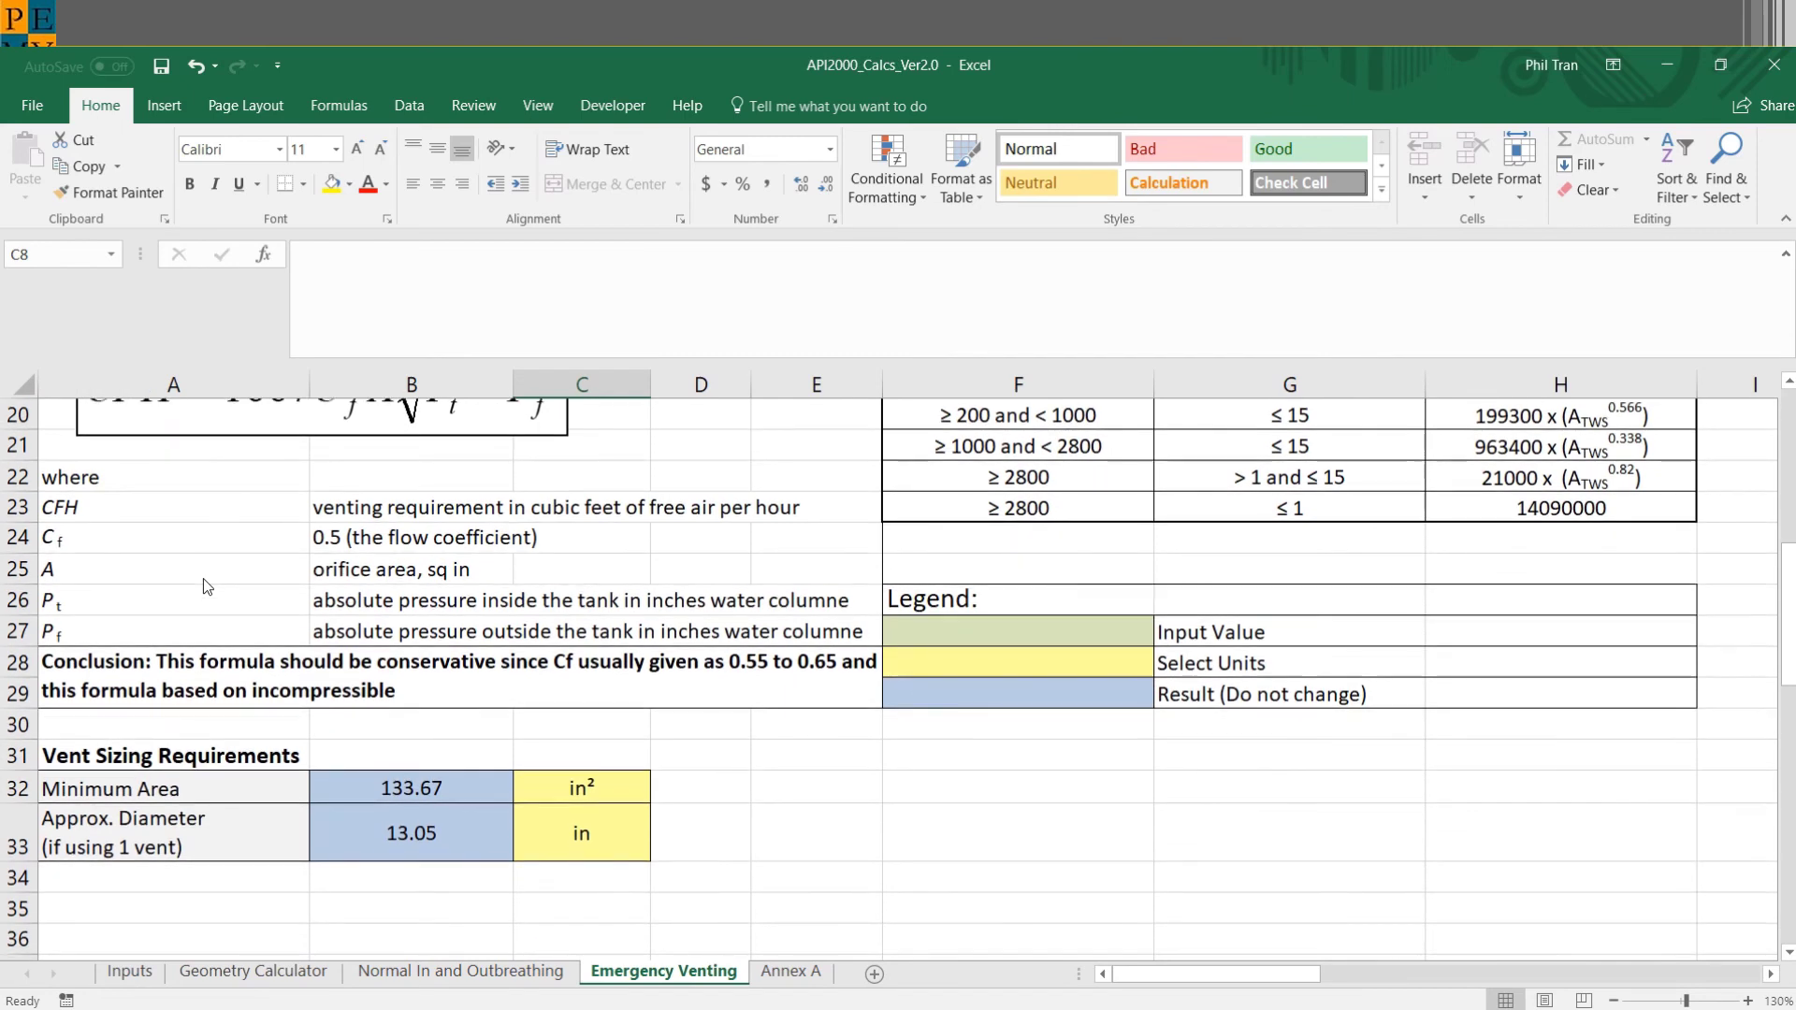
{"action": "scroll", "coordinate": [208, 587], "scroll_direction": "up", "scroll_amount": 4}
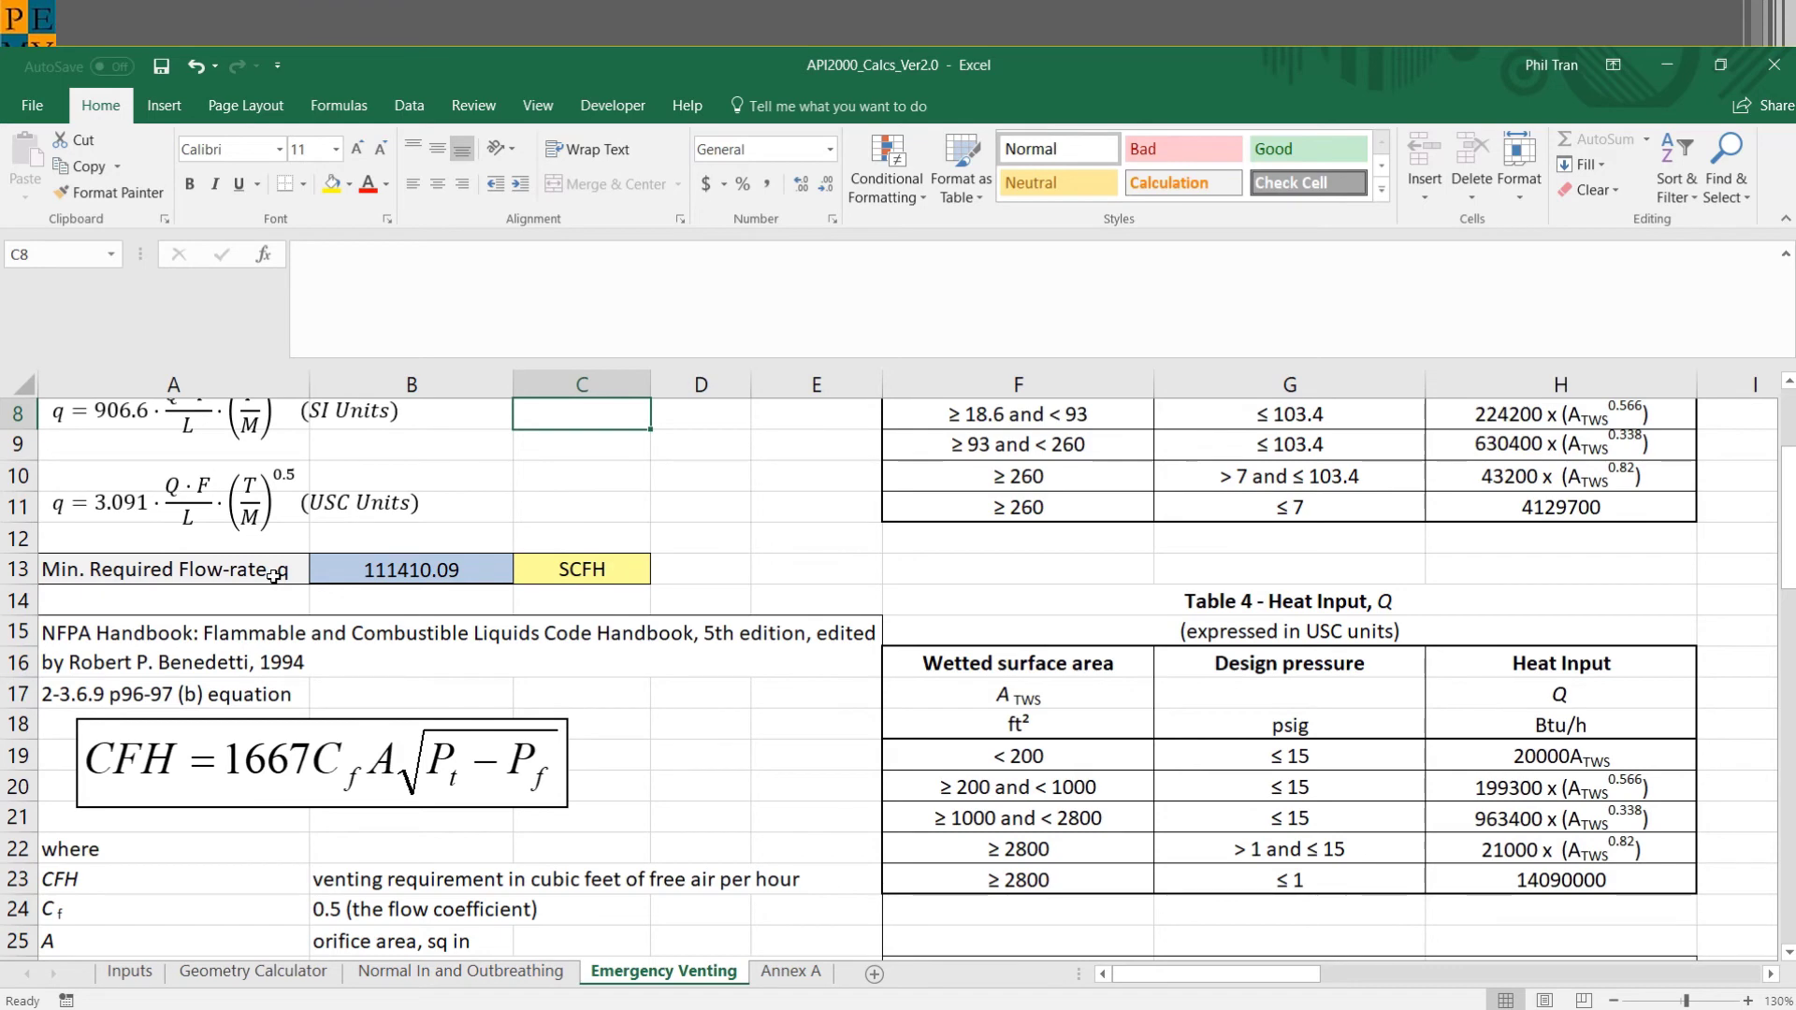
{"action": "scroll", "coordinate": [274, 575], "scroll_direction": "down", "scroll_amount": 4}
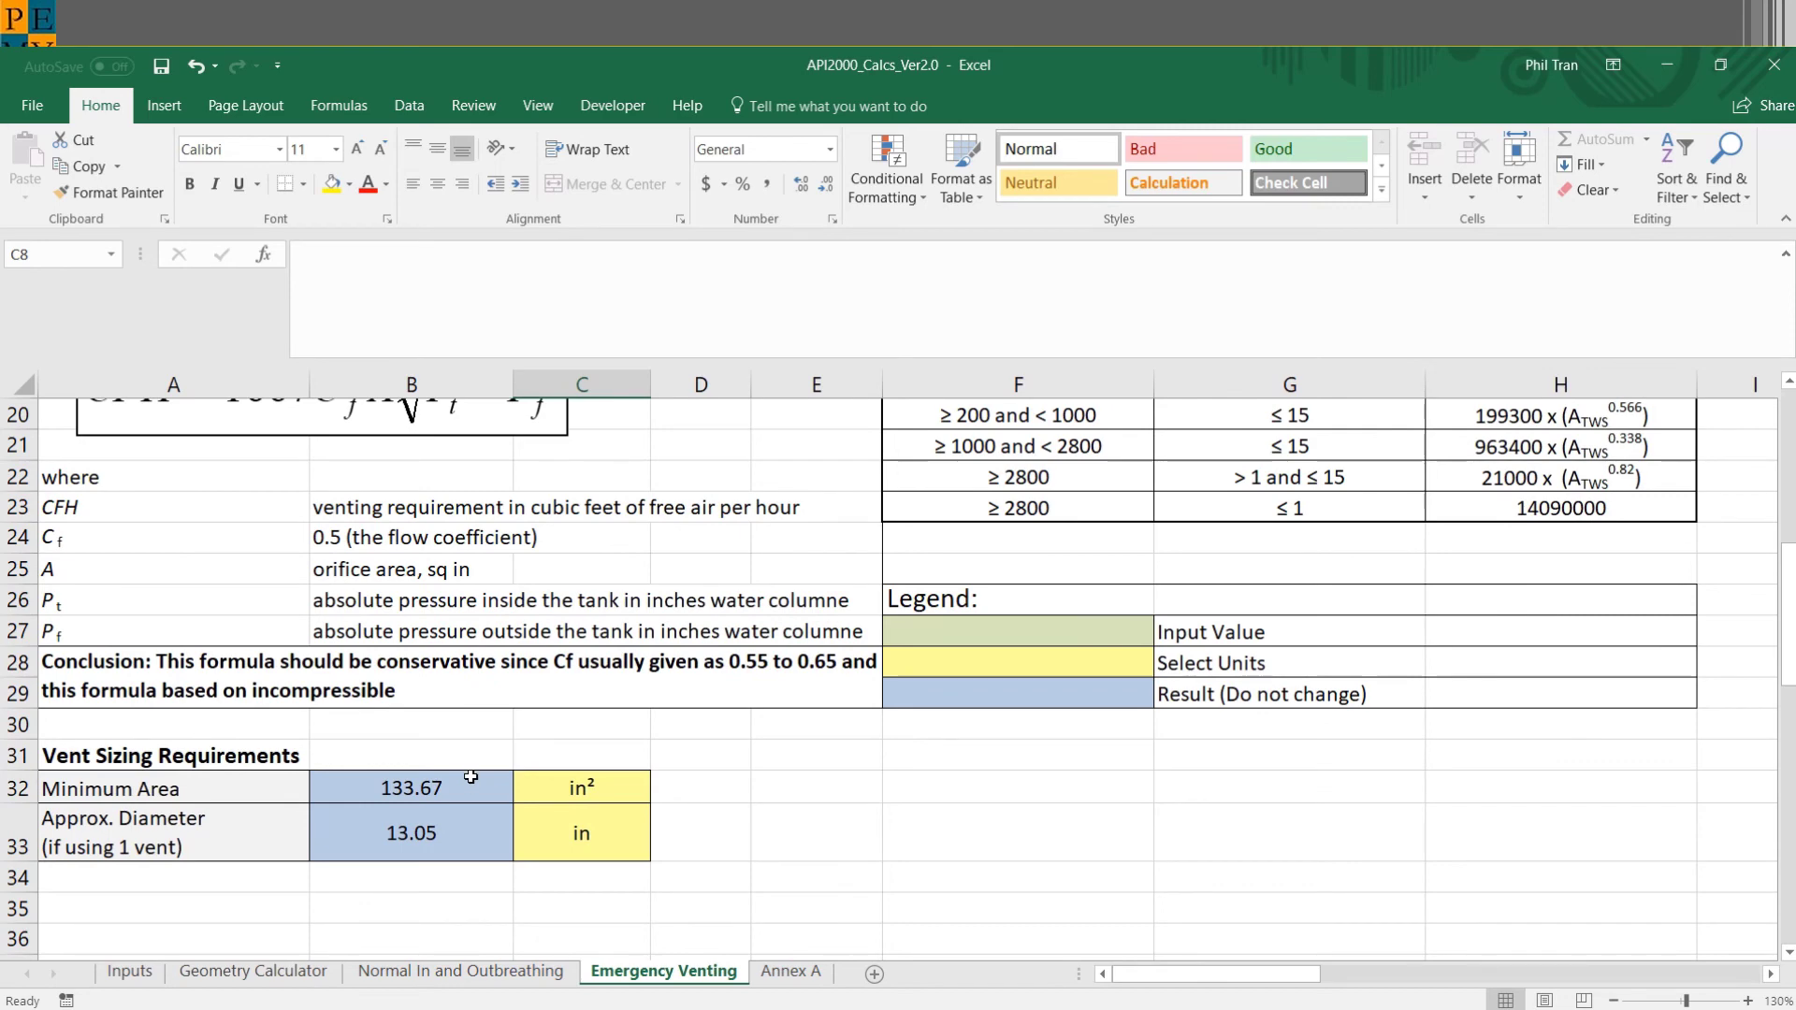
- Look over the emergency heat input tables, Table 3 in SI units and Table 4 in USC units
{"action": "scroll", "coordinate": [488, 801], "scroll_direction": "up", "scroll_amount": 6}
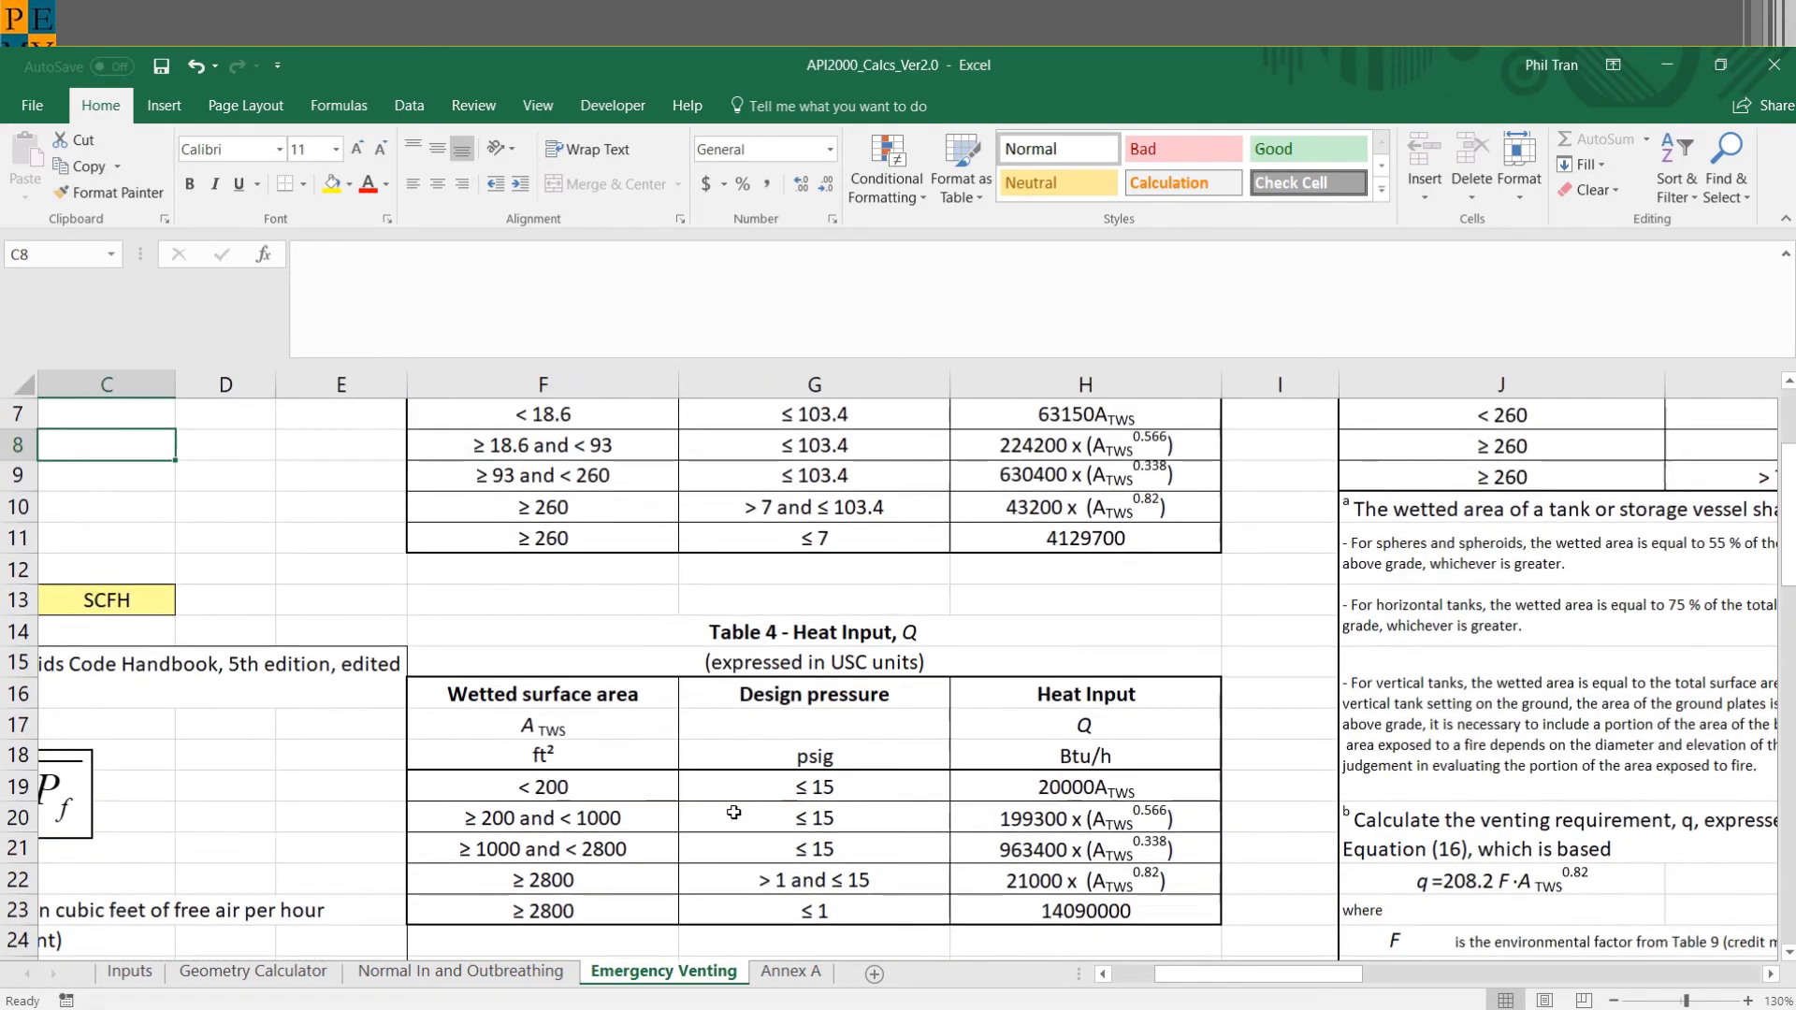
{"action": "scroll", "coordinate": [734, 813], "scroll_direction": "up", "scroll_amount": 2}
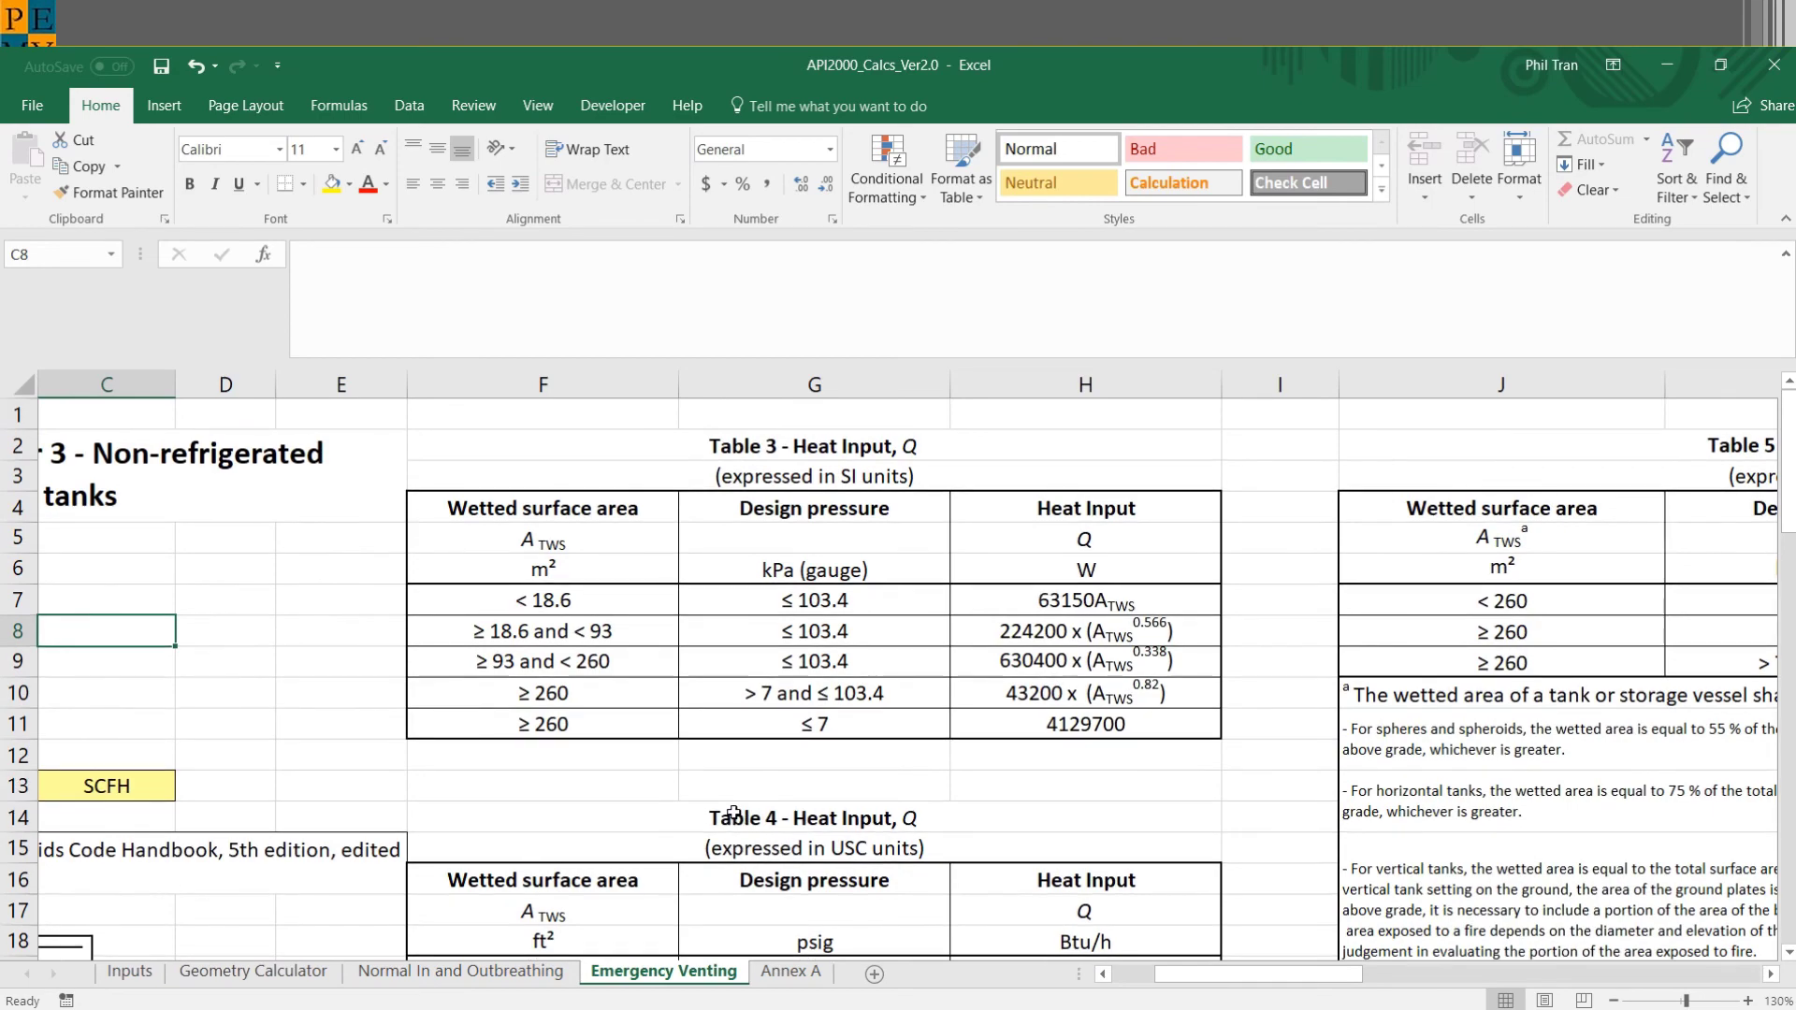
{"action": "scroll", "coordinate": [734, 813], "scroll_direction": "down", "scroll_amount": 3}
{"action": "scroll", "coordinate": [735, 813], "scroll_direction": "down", "scroll_amount": 1}
{"action": "scroll", "coordinate": [735, 813], "scroll_direction": "up", "scroll_amount": 1}
- Survey the emergency venting capacity, fire-exposure and environmental factor tables, including Tables 5, 8 and 9, and return to the flow-rate requirement
{"action": "scroll", "coordinate": [734, 813], "scroll_direction": "right", "scroll_amount": 3}
{"action": "scroll", "coordinate": [735, 813], "scroll_direction": "right", "scroll_amount": 3}
{"action": "scroll", "coordinate": [735, 813], "scroll_direction": "left", "scroll_amount": 3}
{"action": "scroll", "coordinate": [734, 812], "scroll_direction": "up", "scroll_amount": 3}
{"action": "scroll", "coordinate": [734, 813], "scroll_direction": "up", "scroll_amount": 1}
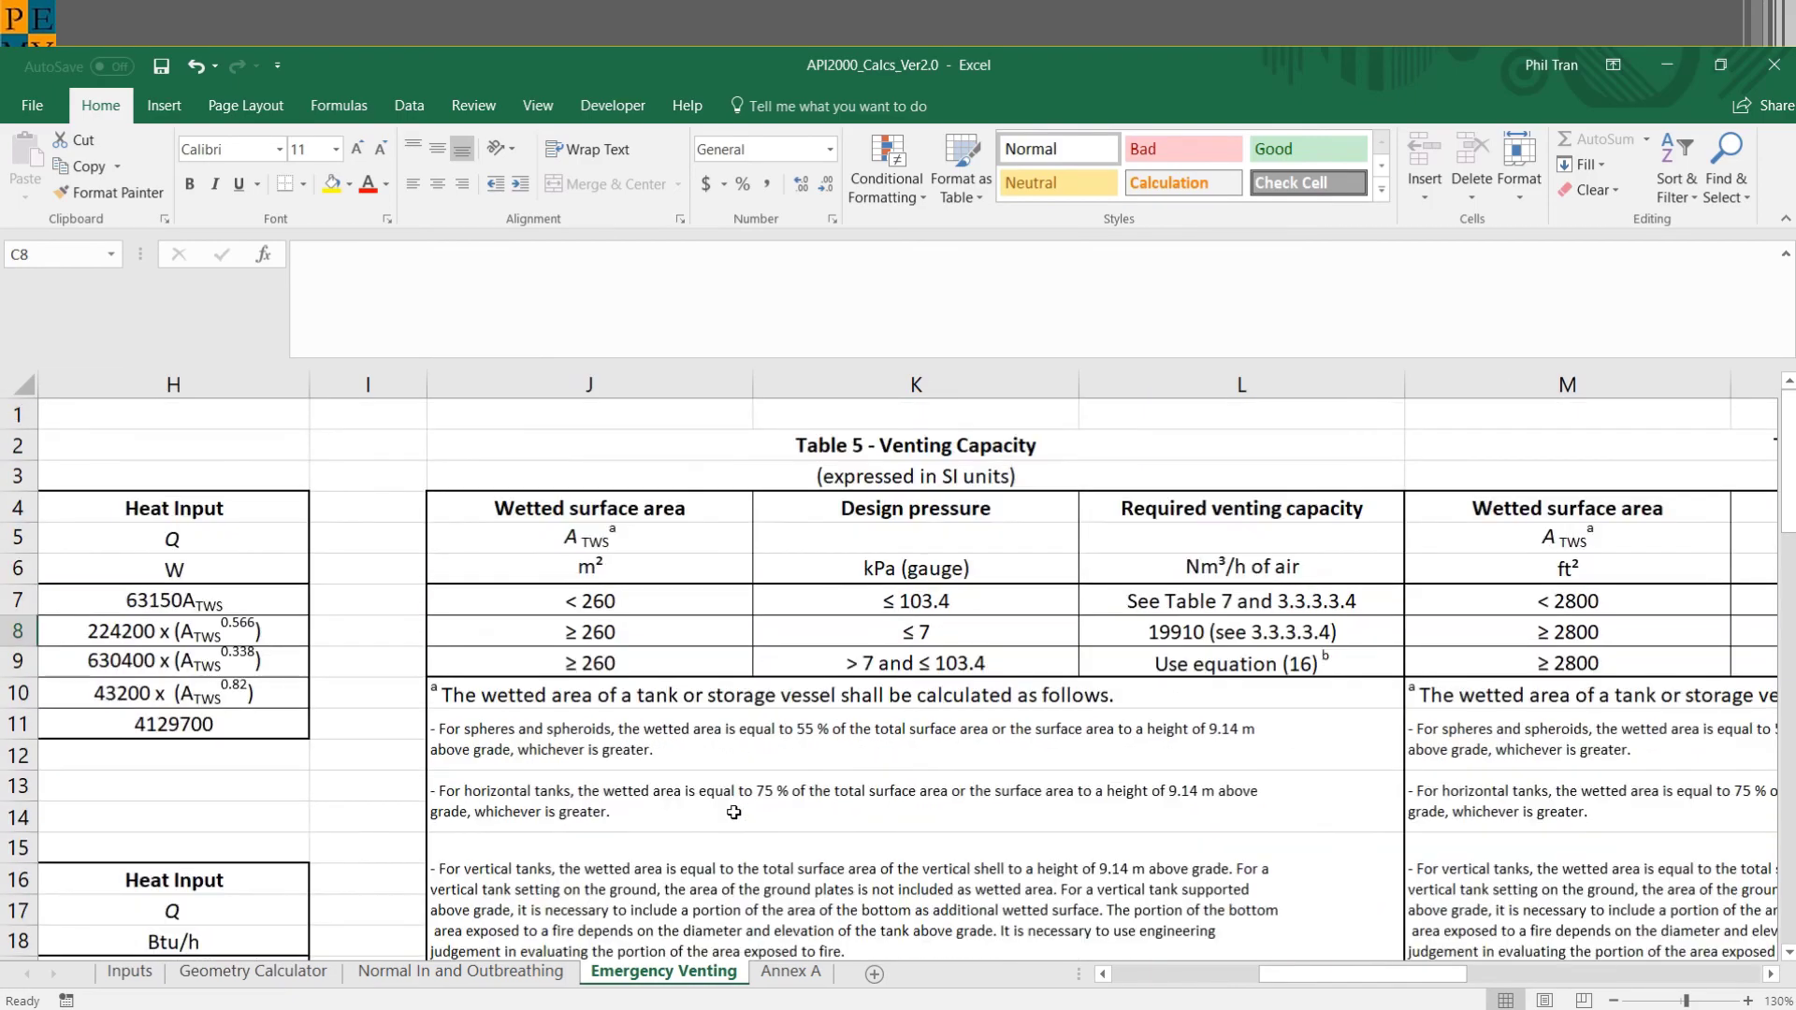
{"action": "scroll", "coordinate": [735, 813], "scroll_direction": "right", "scroll_amount": 6}
{"action": "scroll", "coordinate": [735, 813], "scroll_direction": "right", "scroll_amount": 8}
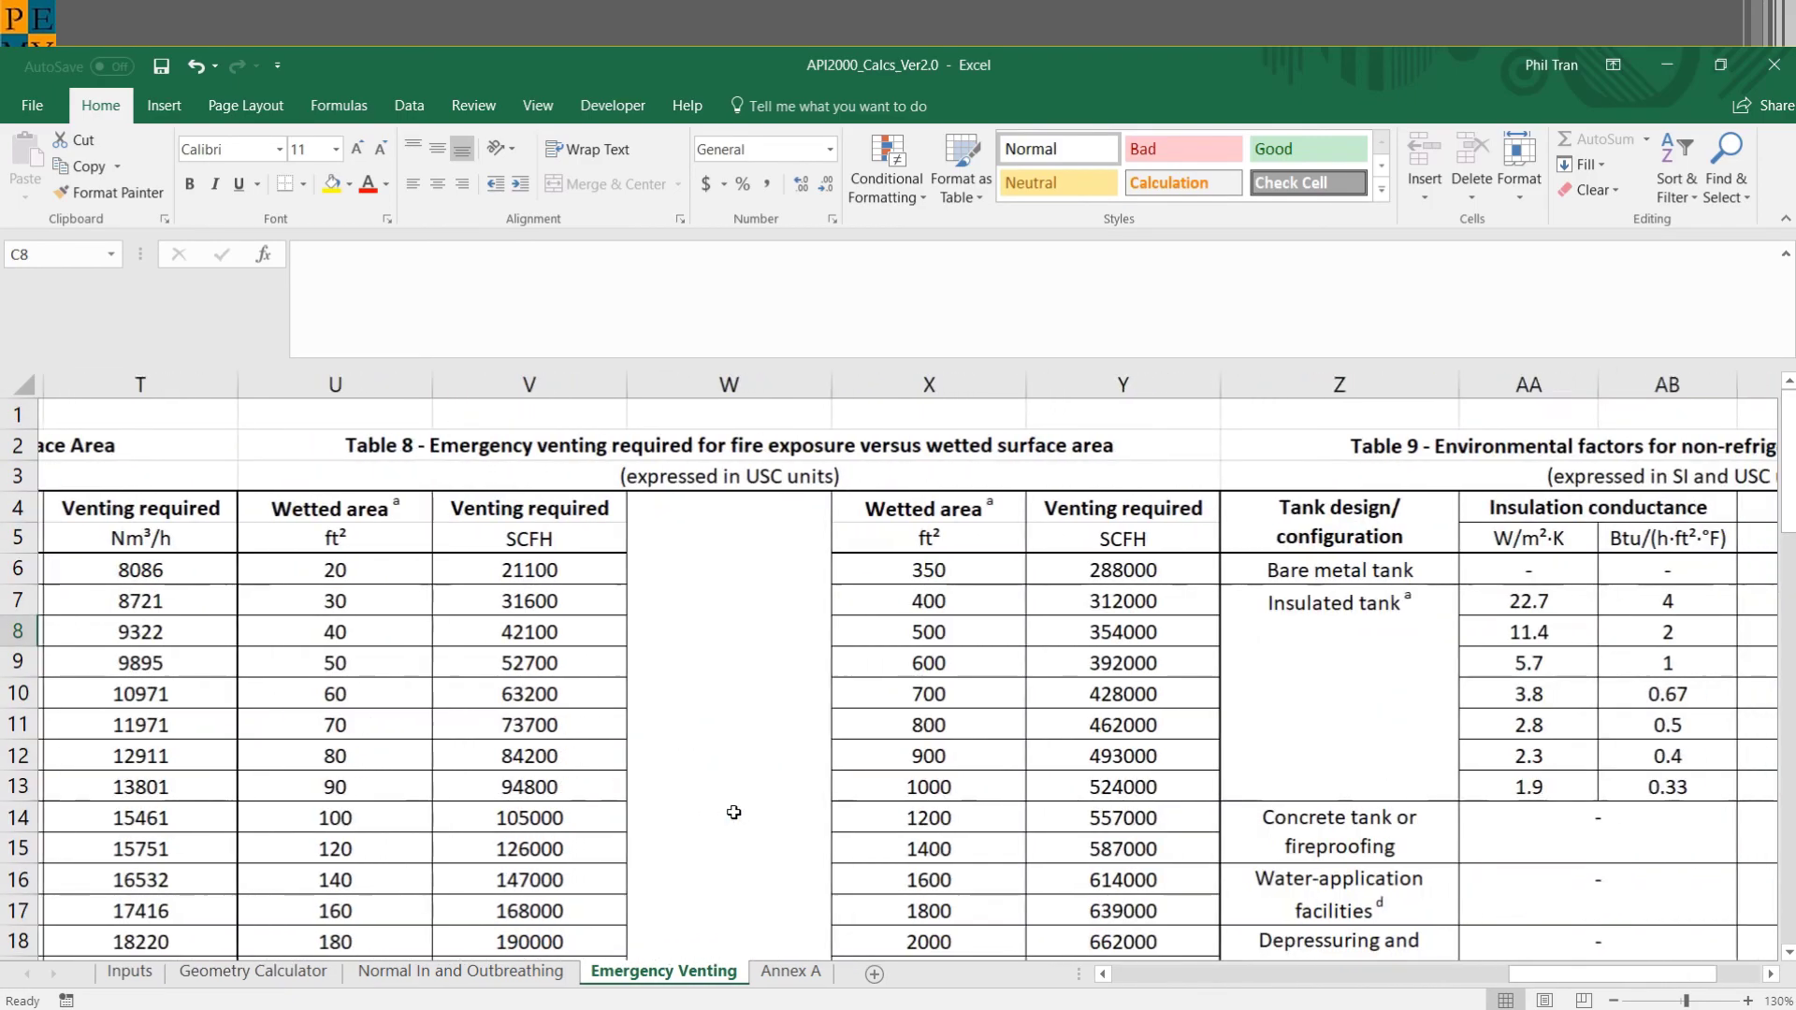
{"action": "scroll", "coordinate": [734, 813], "scroll_direction": "left", "scroll_amount": 10}
{"action": "scroll", "coordinate": [734, 813], "scroll_direction": "left", "scroll_amount": 8}
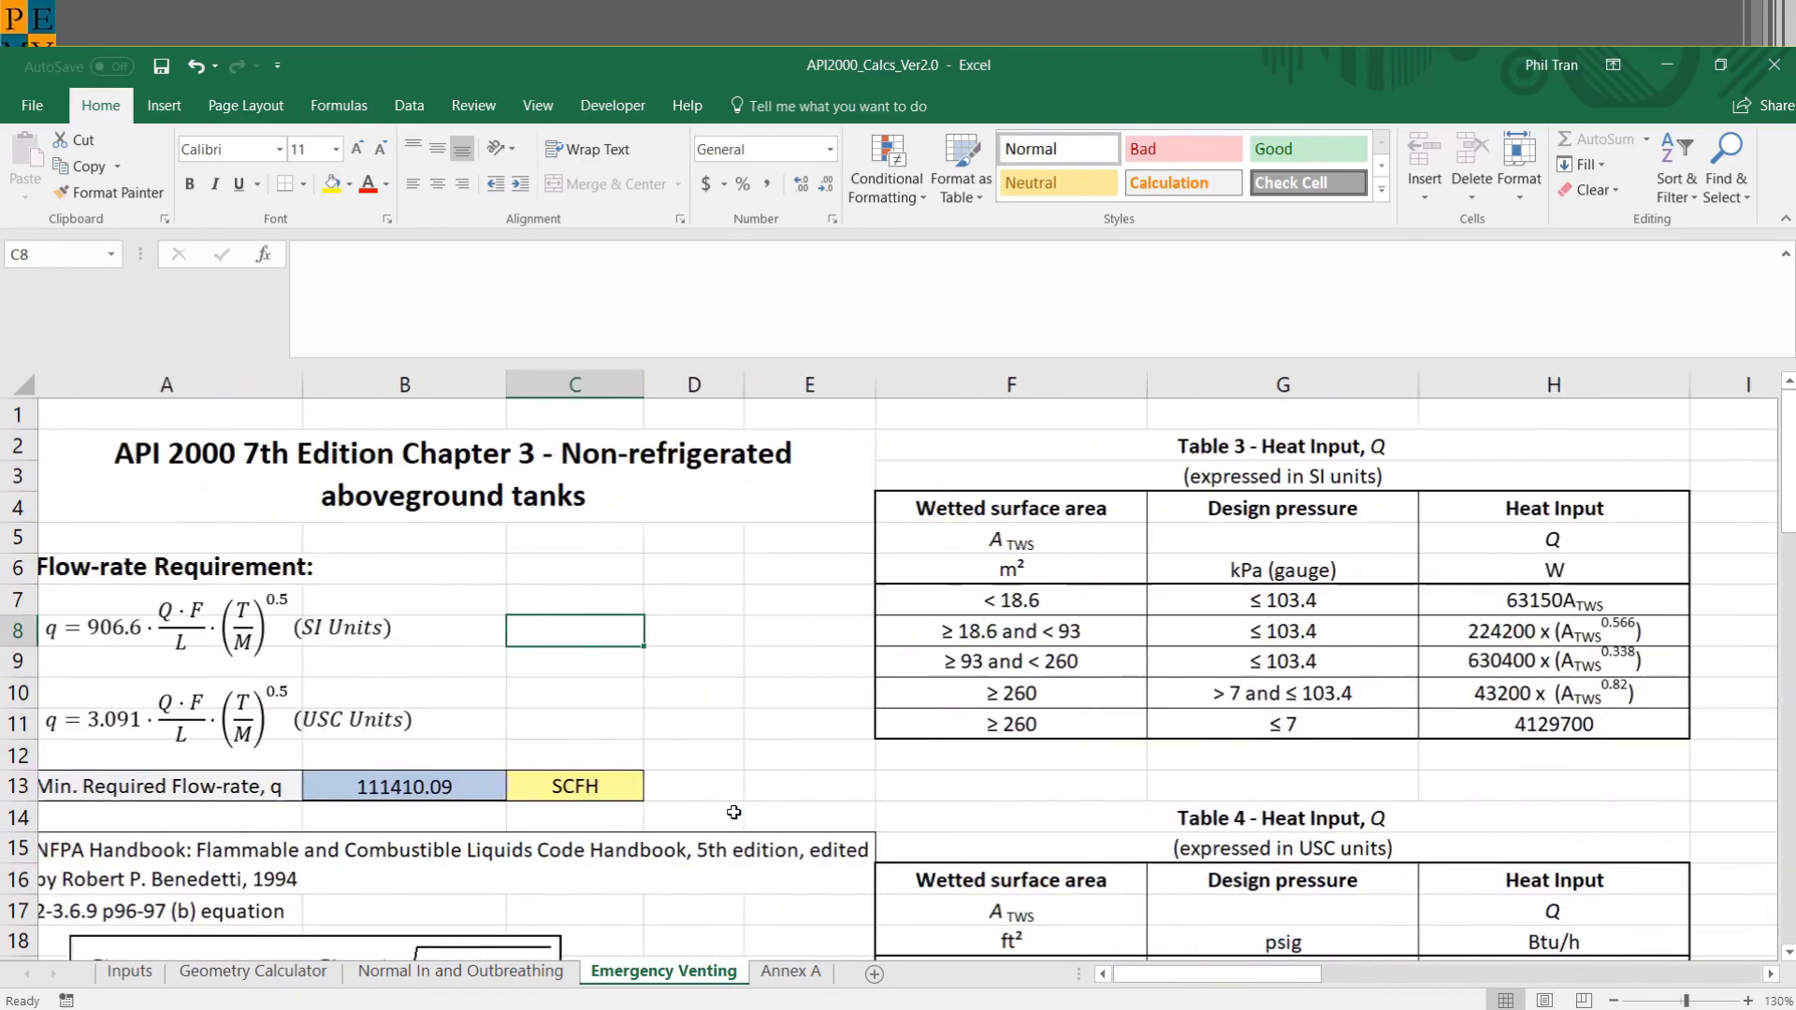
{"action": "scroll", "coordinate": [517, 694], "scroll_direction": "down", "scroll_amount": 1}
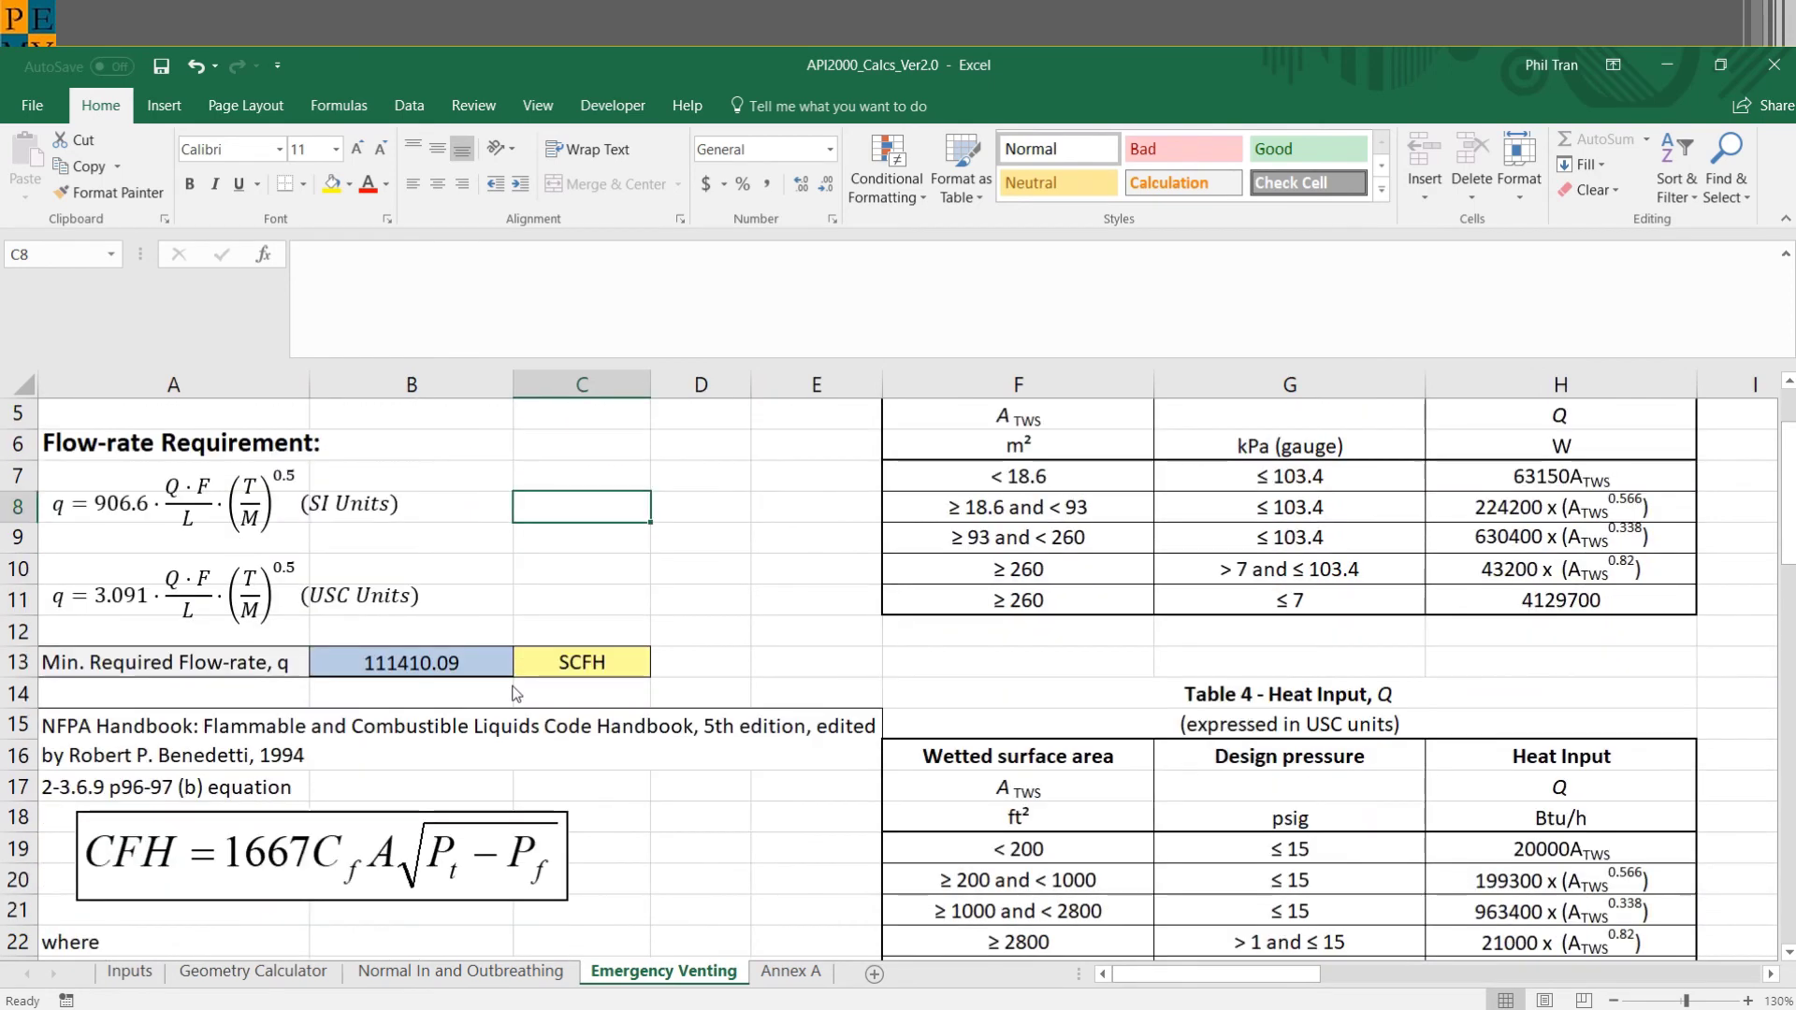
- Review the Annex A out-breathing and inbreathing flow-rate requirements together with normal venting Tables A.1 and A.2
{"action": "left_click", "coordinate": [791, 972]}
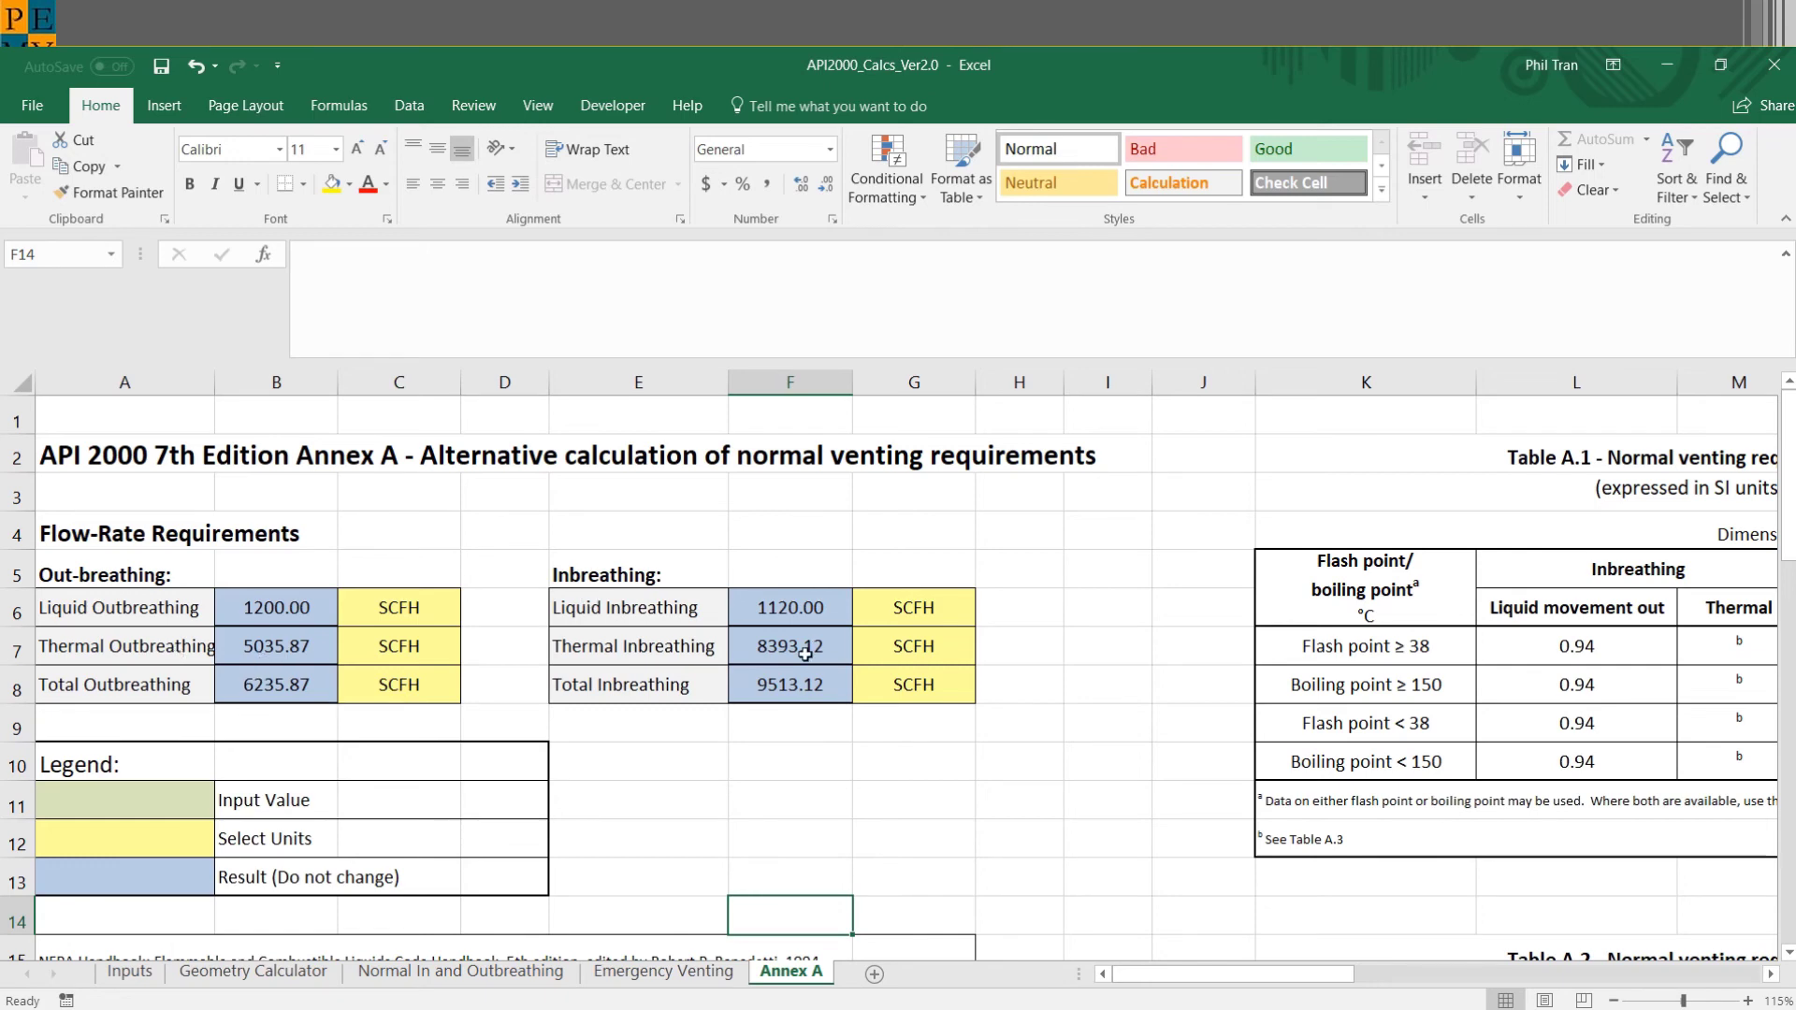
{"action": "scroll", "coordinate": [744, 716], "scroll_direction": "down", "scroll_amount": 1}
{"action": "scroll", "coordinate": [743, 717], "scroll_direction": "up", "scroll_amount": 2}
{"action": "scroll", "coordinate": [745, 717], "scroll_direction": "right", "scroll_amount": 3}
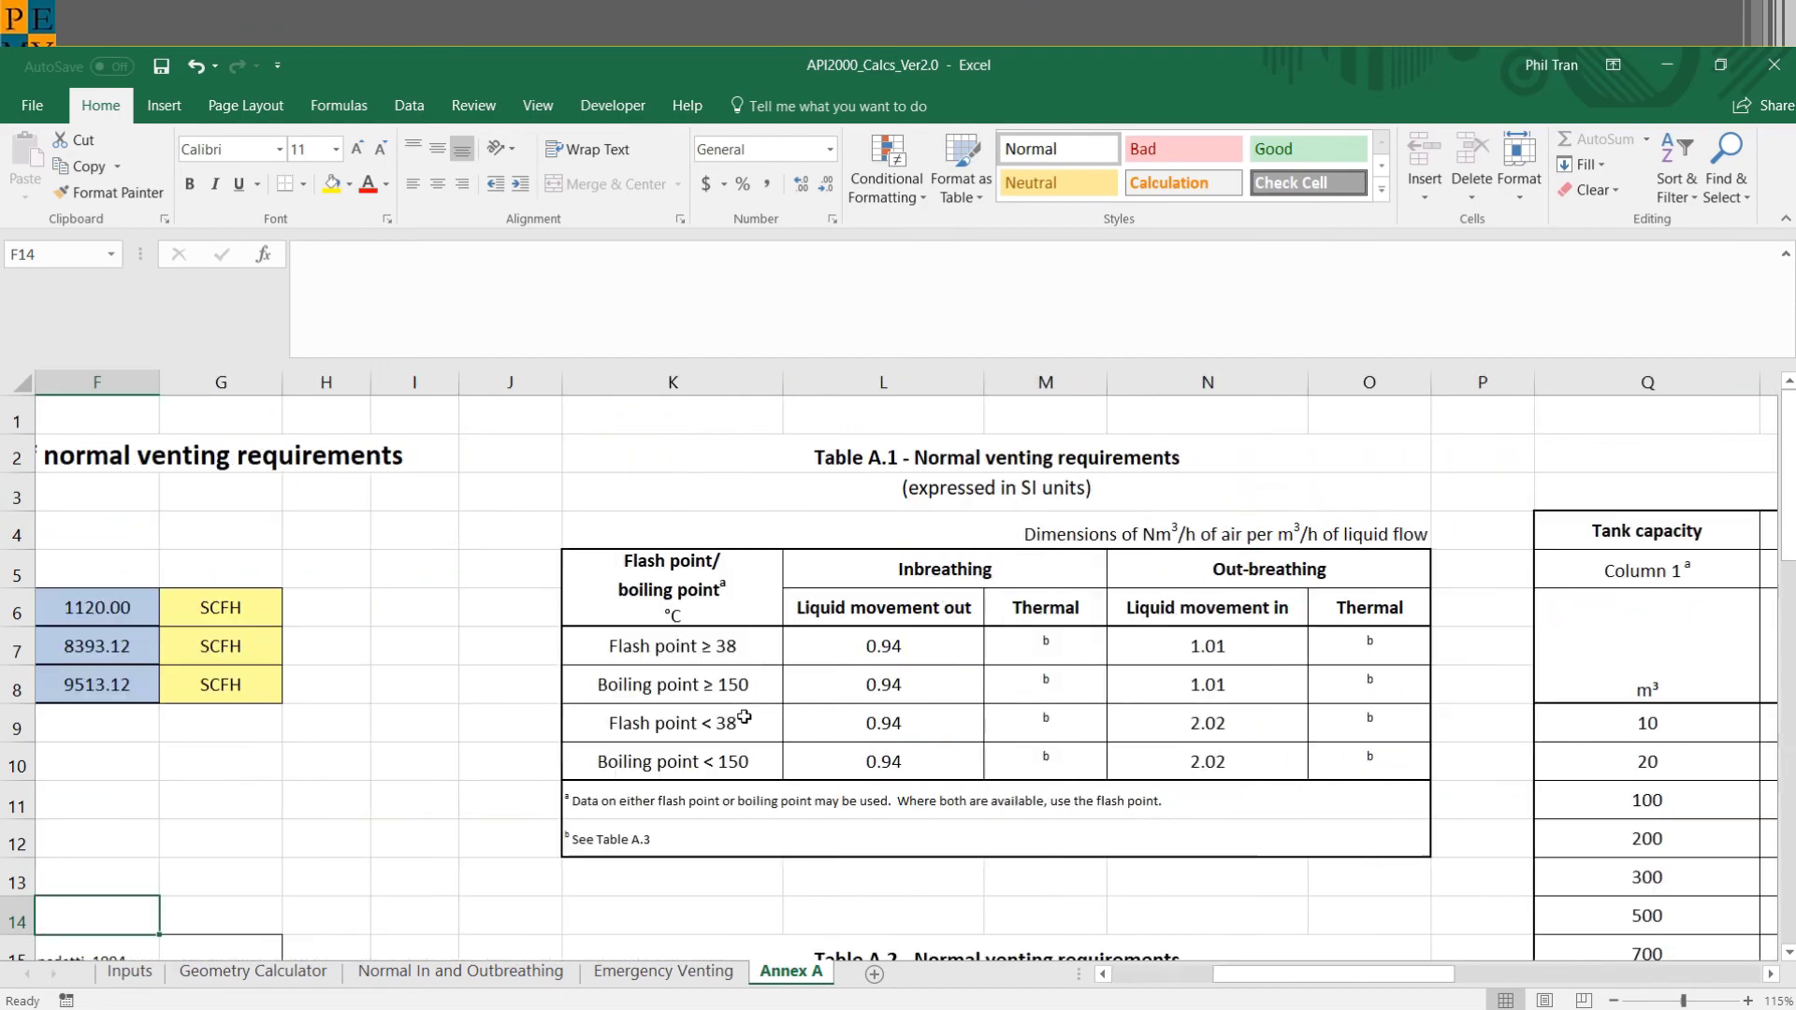
{"action": "scroll", "coordinate": [993, 674], "scroll_direction": "down", "scroll_amount": 4}
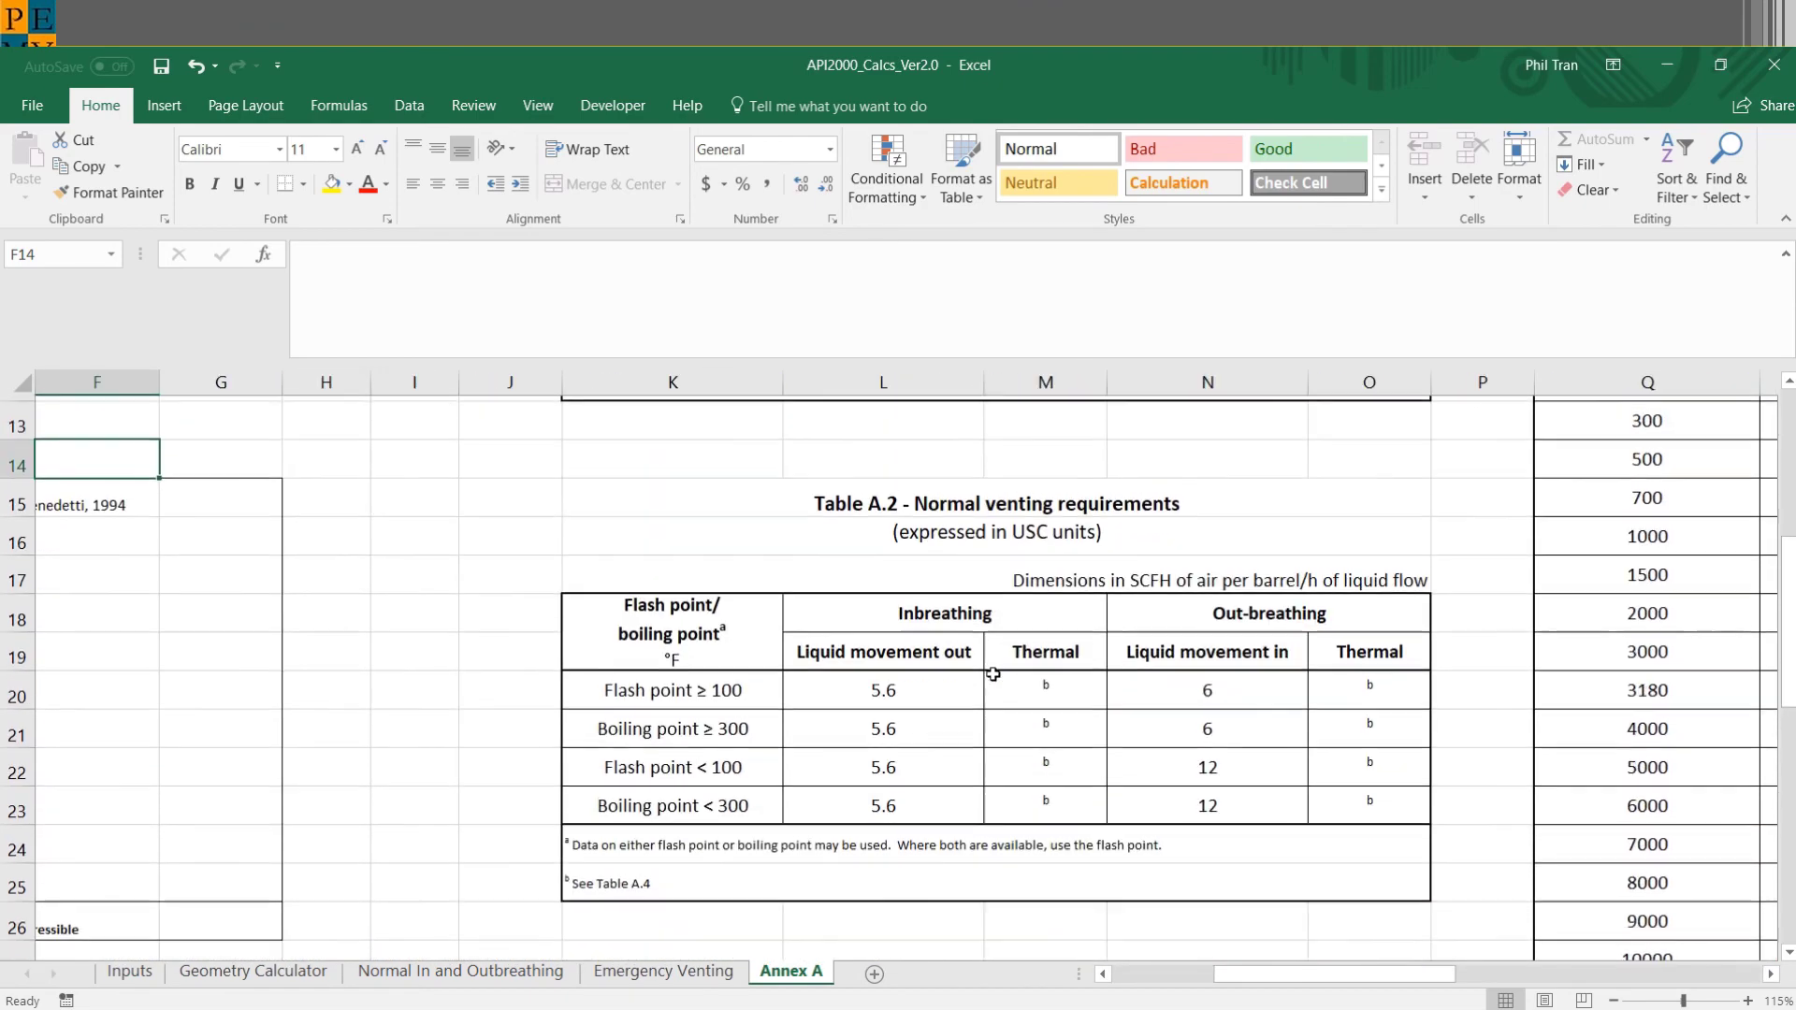
{"action": "scroll", "coordinate": [993, 674], "scroll_direction": "up", "scroll_amount": 2}
{"action": "scroll", "coordinate": [994, 675], "scroll_direction": "up", "scroll_amount": 1}
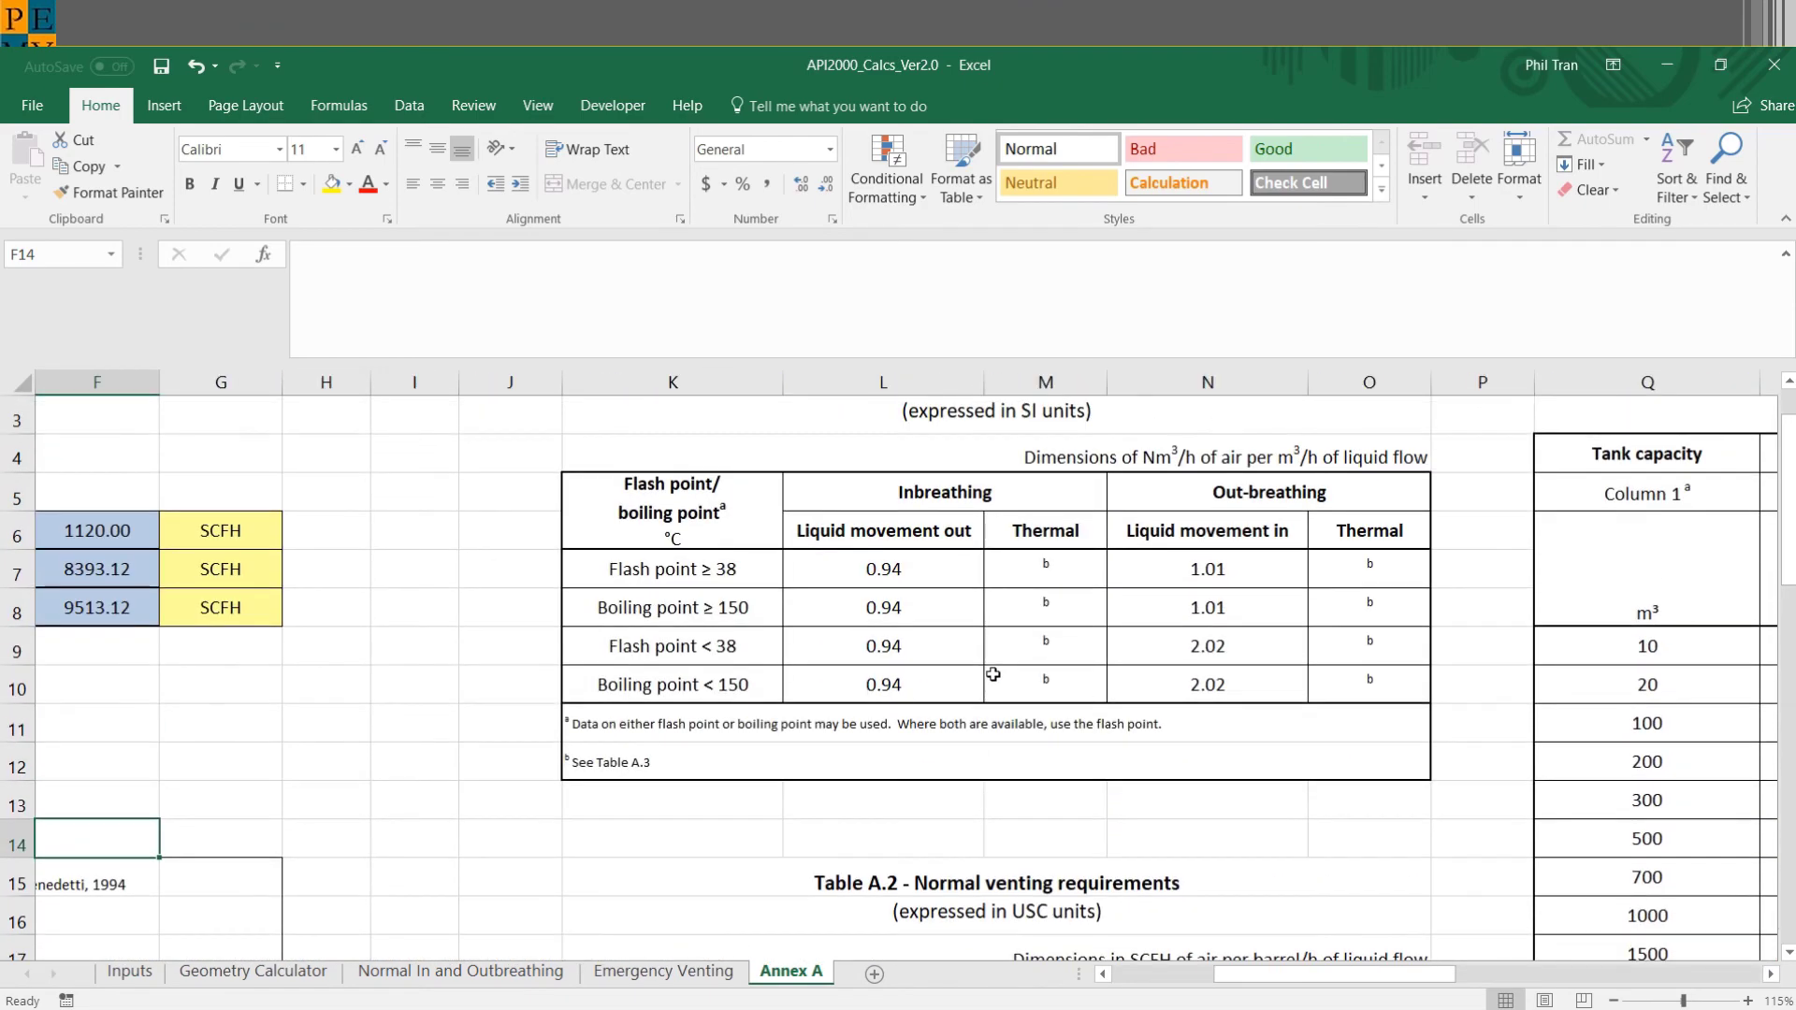
- Examine the Annex A thermal venting tables by tank capacity in SI and USC units, down to their footnotes
{"action": "scroll", "coordinate": [994, 674], "scroll_direction": "right", "scroll_amount": 4}
{"action": "scroll", "coordinate": [993, 674], "scroll_direction": "right", "scroll_amount": 3}
{"action": "scroll", "coordinate": [993, 675], "scroll_direction": "left", "scroll_amount": 3}
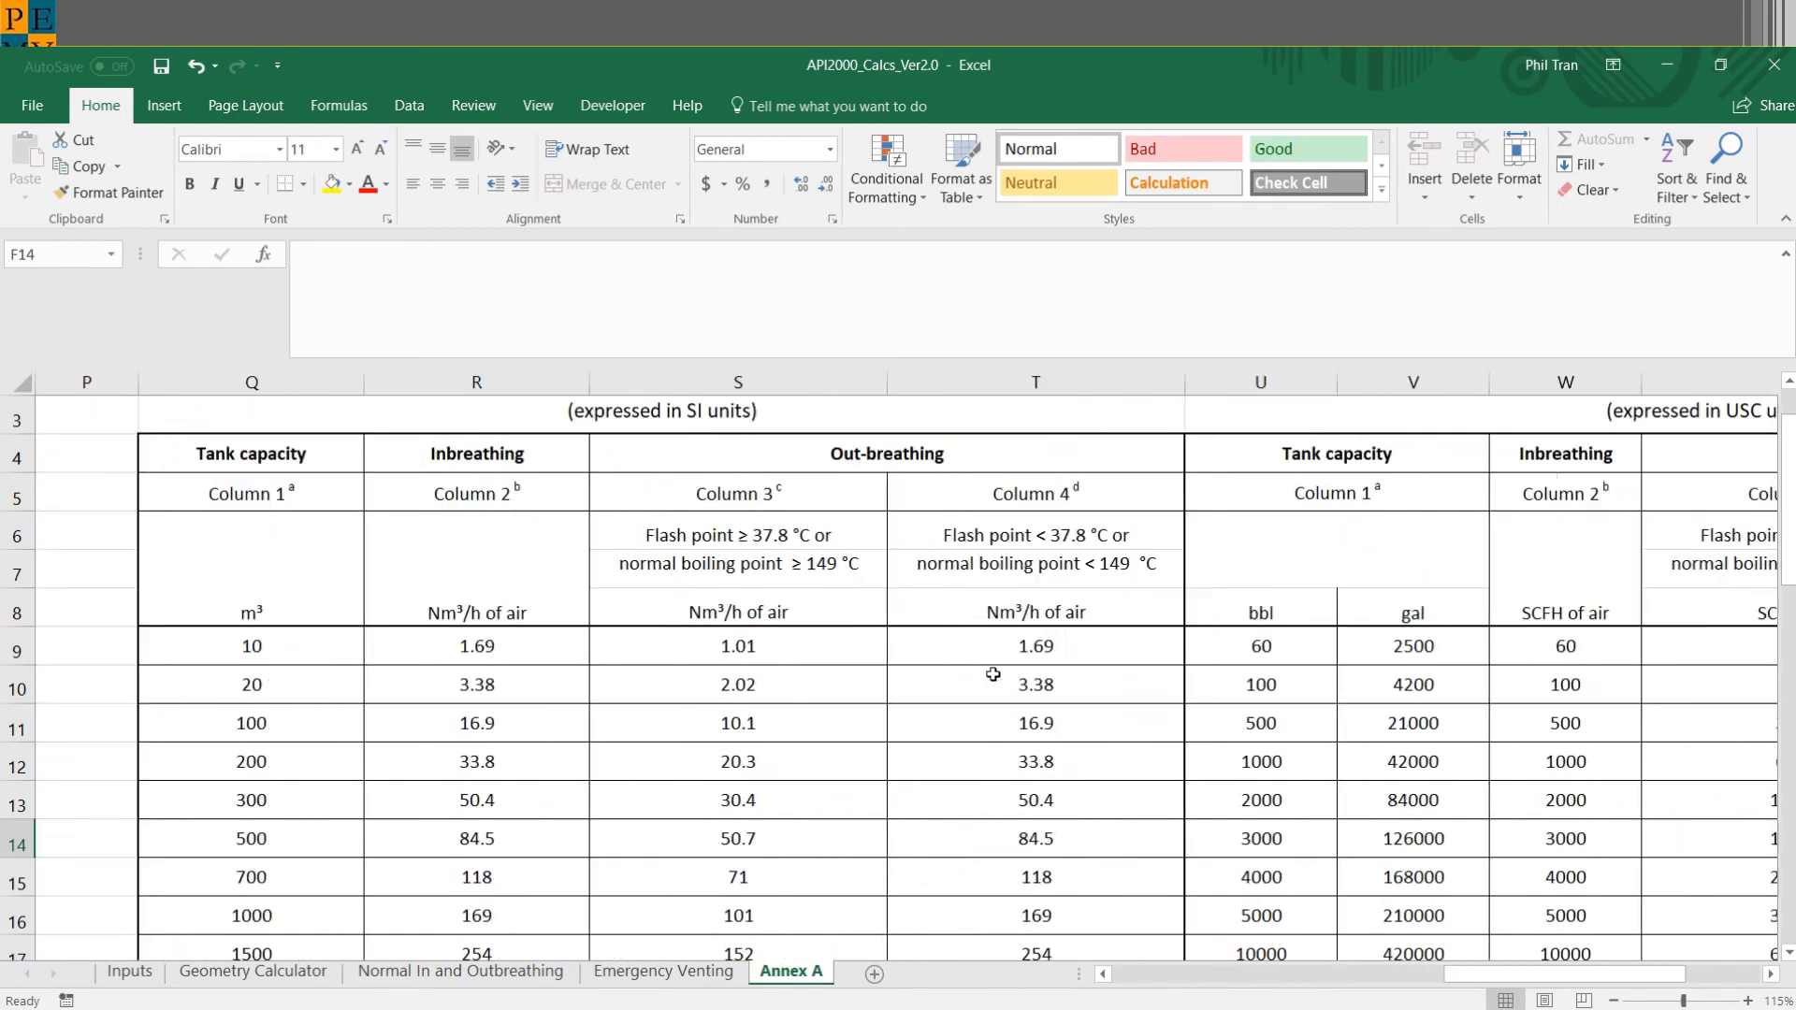
{"action": "scroll", "coordinate": [993, 675], "scroll_direction": "down", "scroll_amount": 1}
{"action": "scroll", "coordinate": [993, 674], "scroll_direction": "down", "scroll_amount": 5}
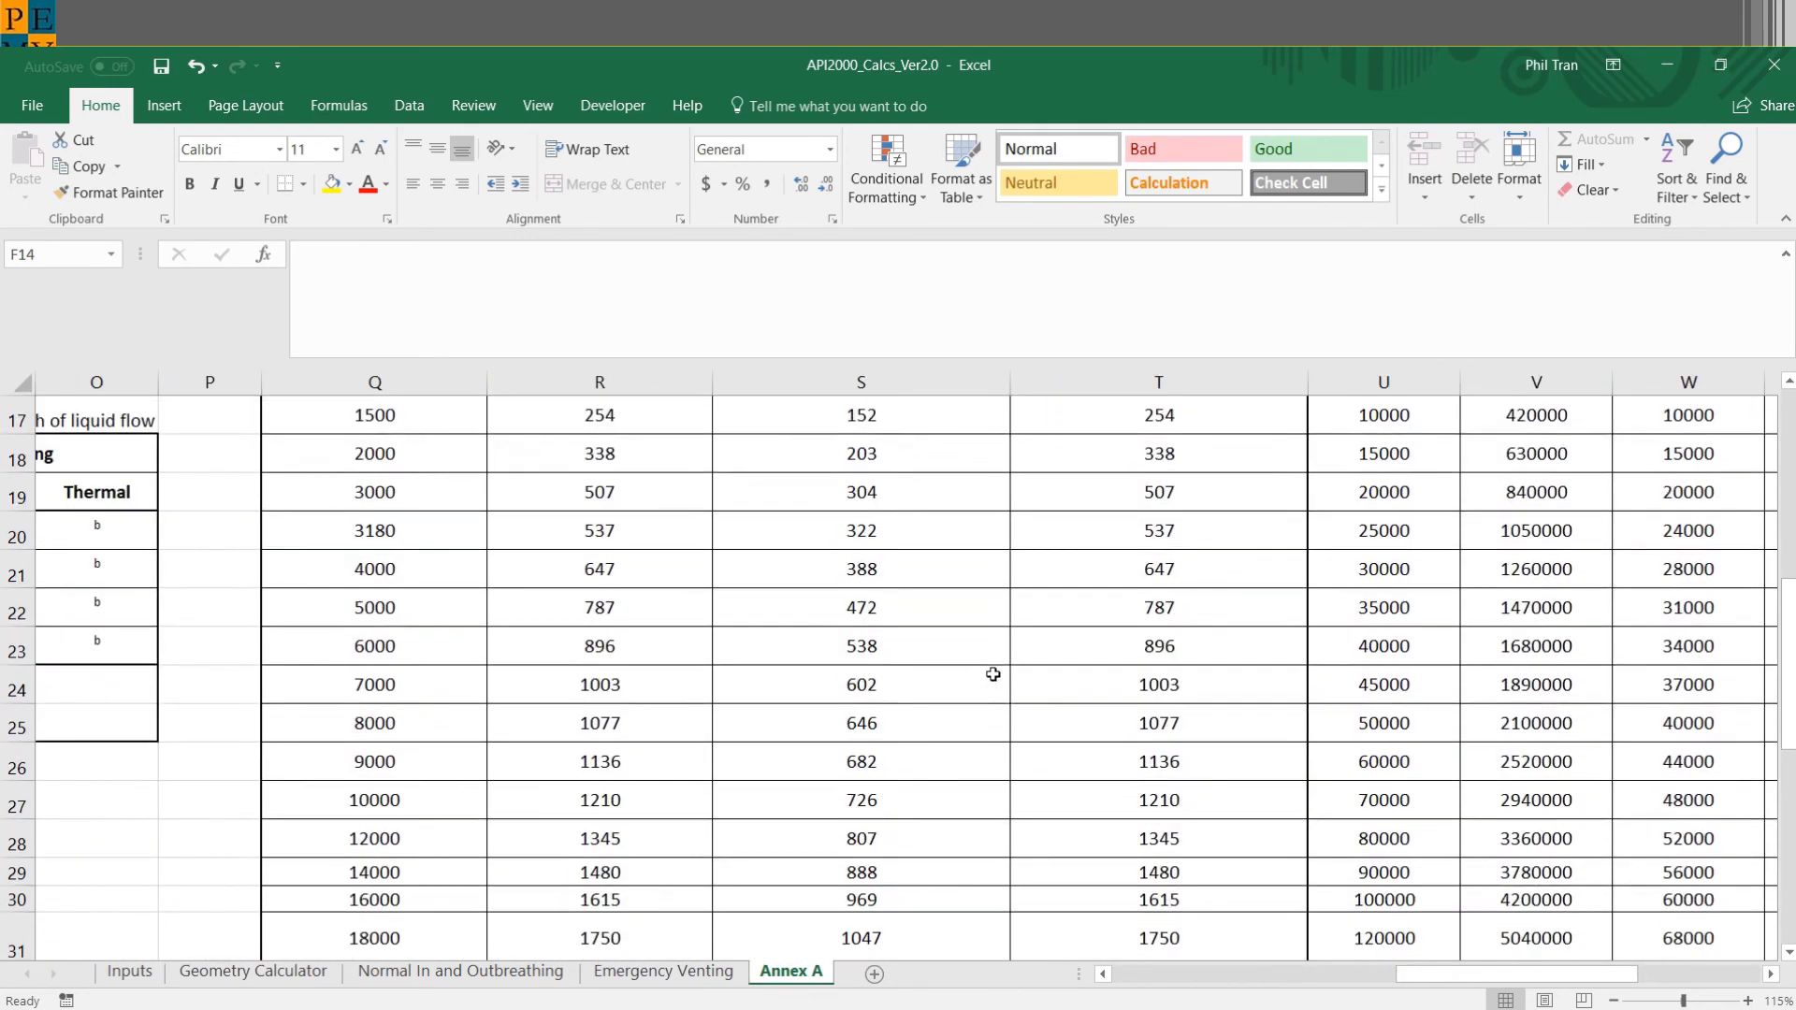
{"action": "scroll", "coordinate": [994, 675], "scroll_direction": "down", "scroll_amount": 1}
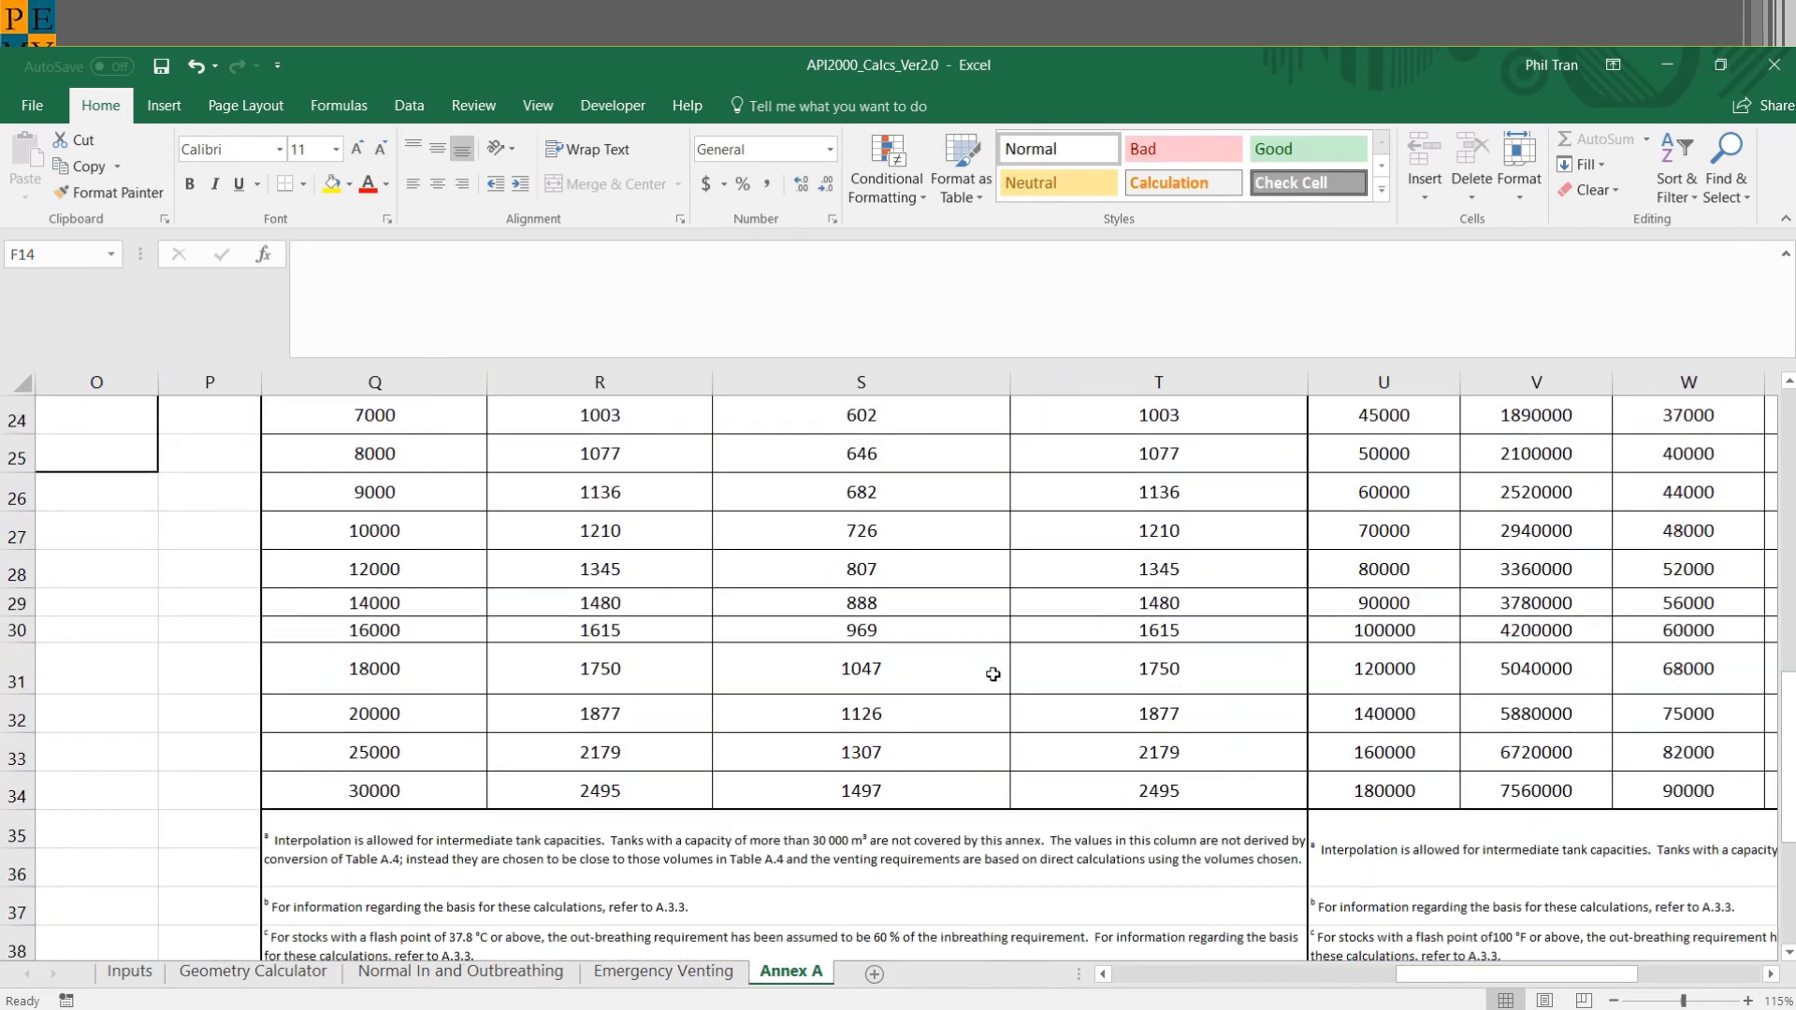
- Compare Annex A's total out-breathing and inbreathing flow rates with its vent sizing minimum areas and approximate diameters
{"action": "scroll", "coordinate": [993, 674], "scroll_direction": "left", "scroll_amount": 5}
{"action": "scroll", "coordinate": [994, 674], "scroll_direction": "left", "scroll_amount": 2}
{"action": "scroll", "coordinate": [994, 674], "scroll_direction": "up", "scroll_amount": 5}
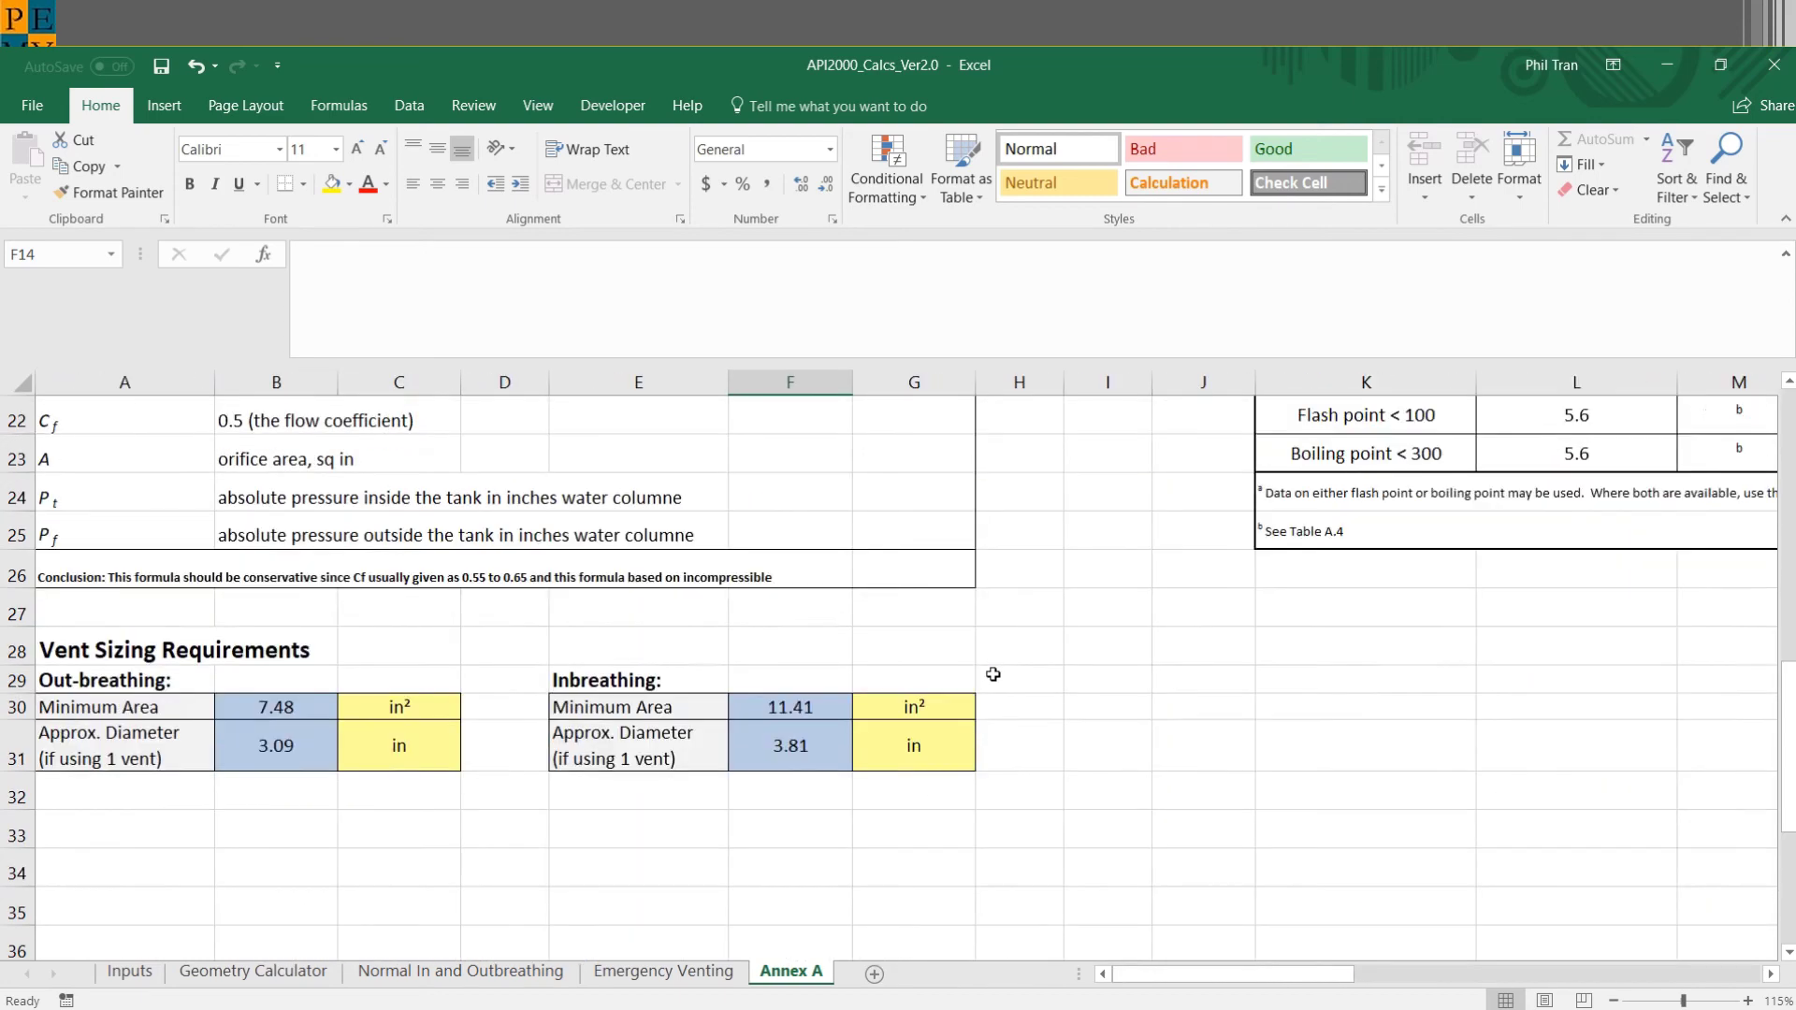
{"action": "scroll", "coordinate": [993, 675], "scroll_direction": "up", "scroll_amount": 2}
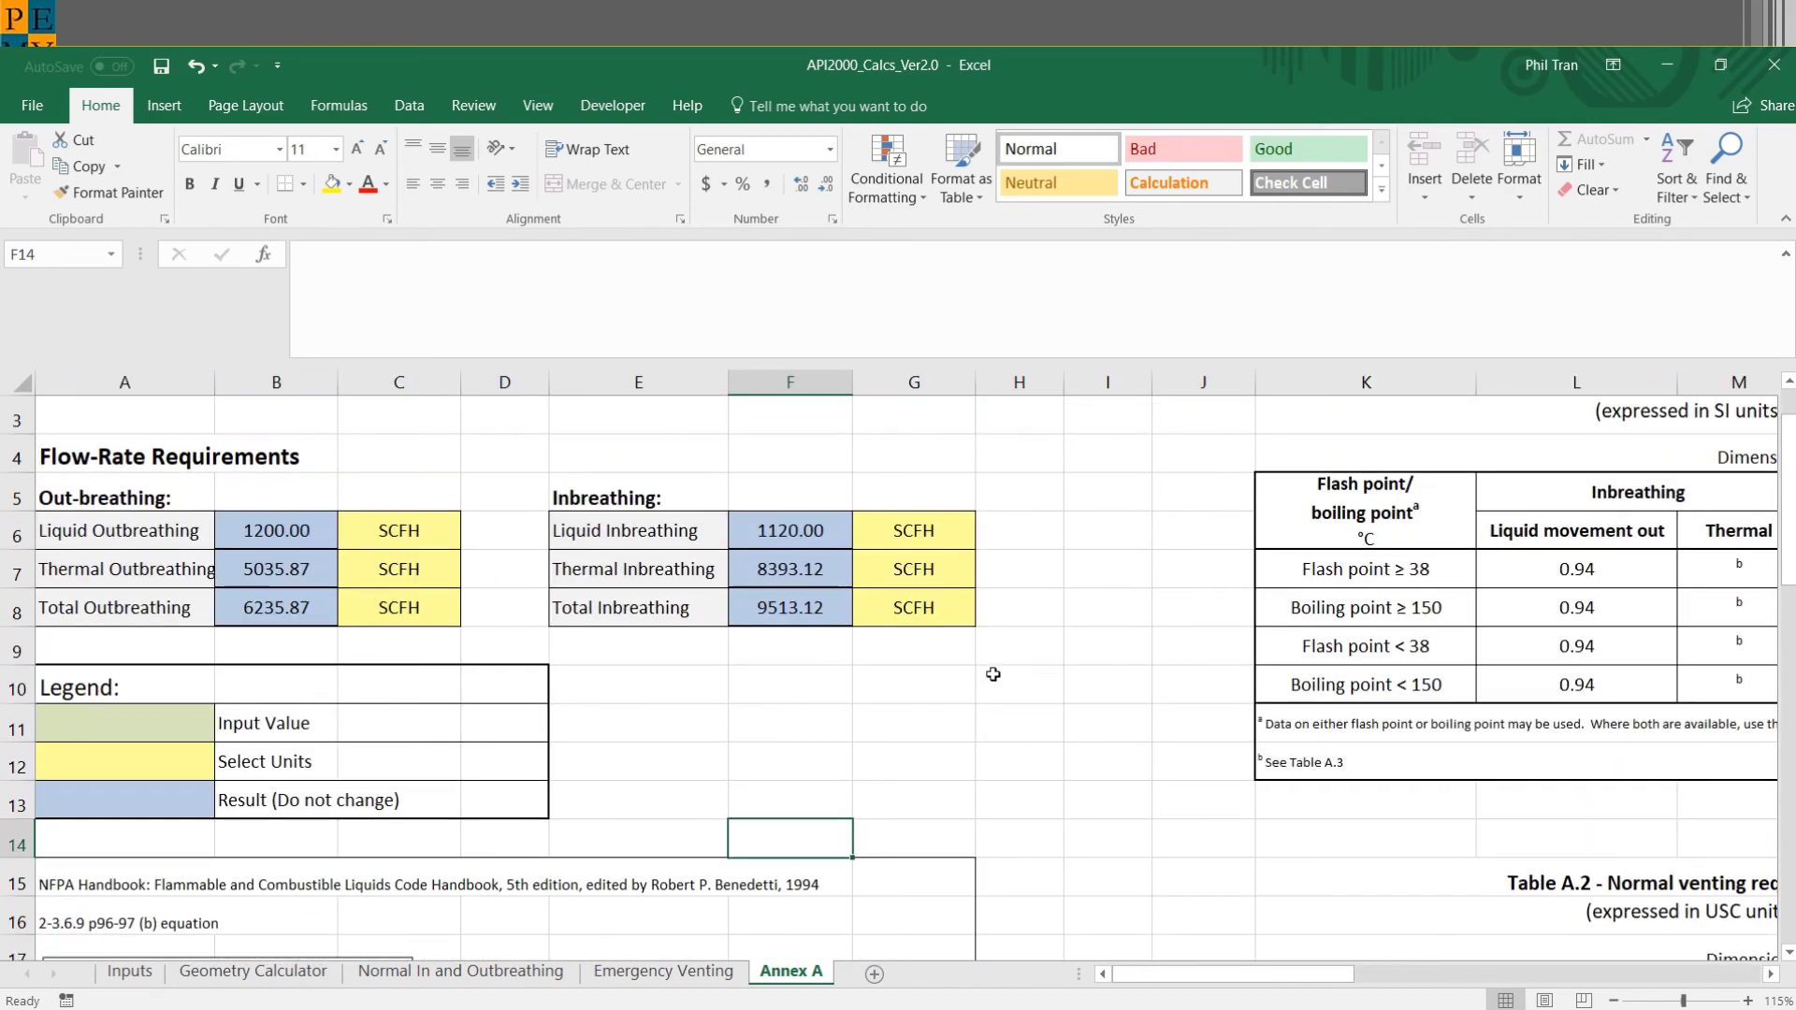
{"action": "scroll", "coordinate": [993, 675], "scroll_direction": "down", "scroll_amount": 6}
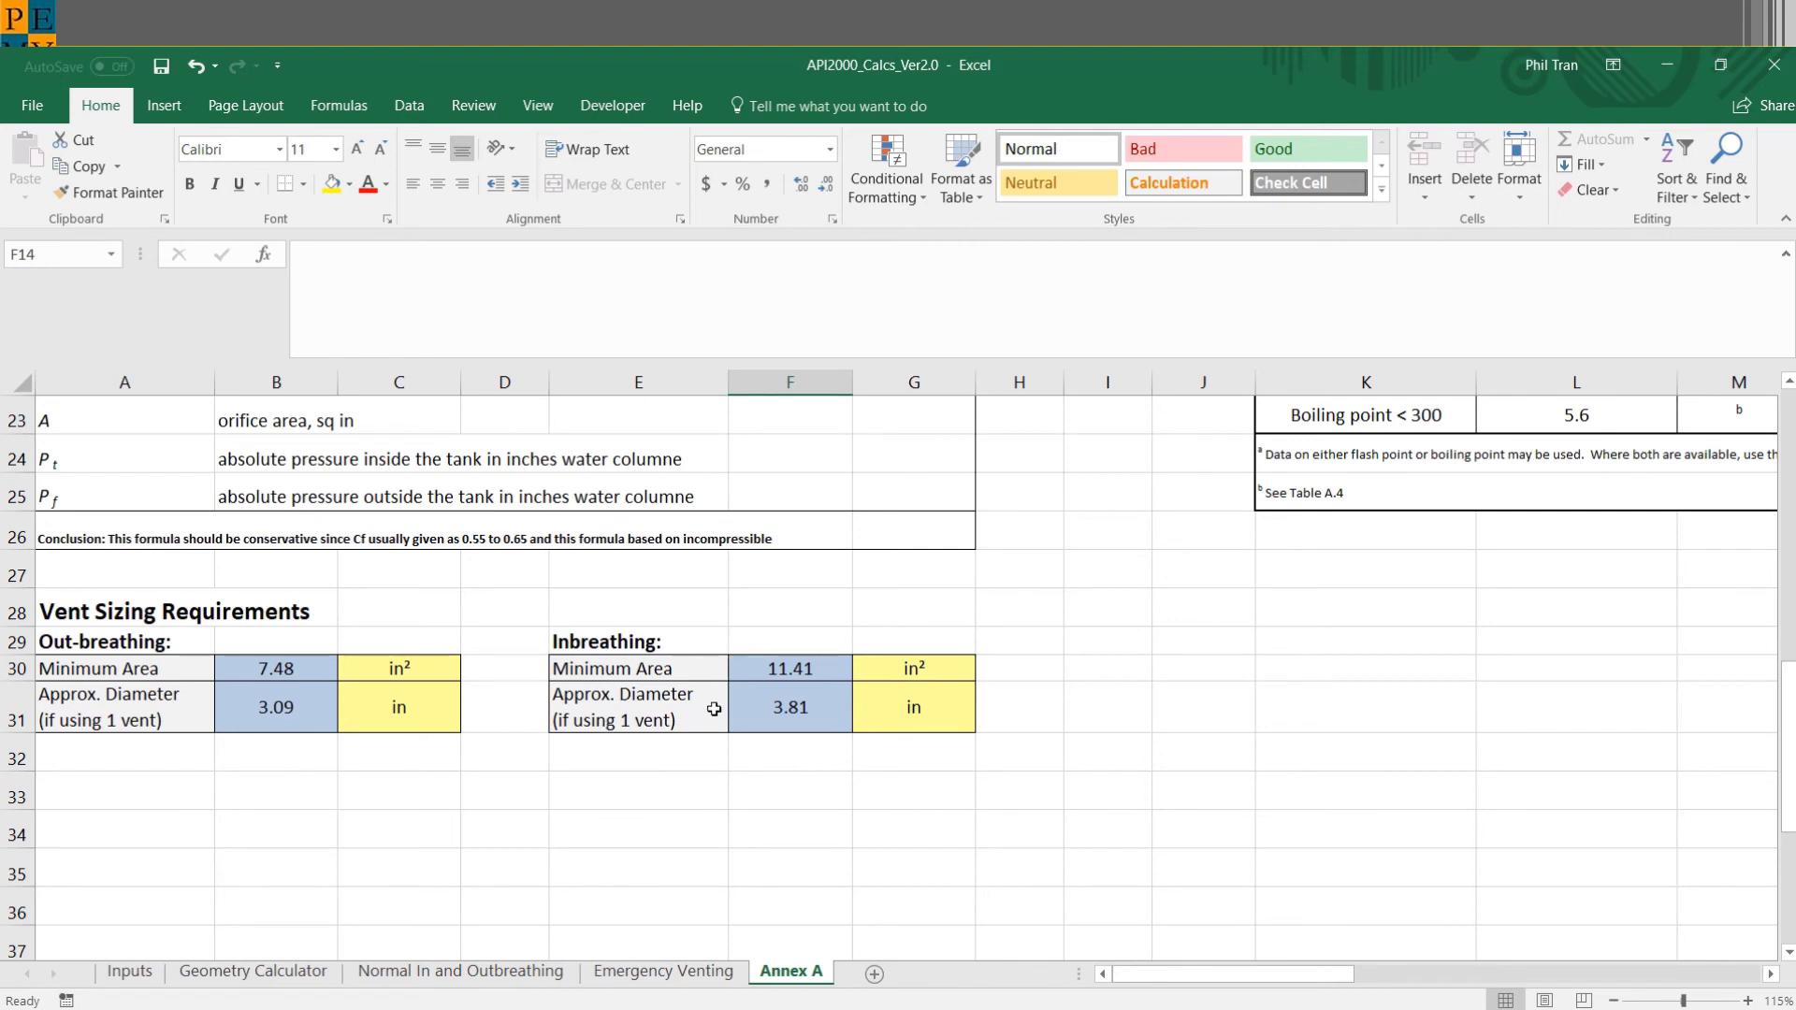
- Compare the vent sizing areas and diameters on the Normal In and Outbreathing sheet with those from Annex A
{"action": "left_click", "coordinate": [525, 973]}
{"action": "scroll", "coordinate": [588, 884], "scroll_direction": "down", "scroll_amount": 9}
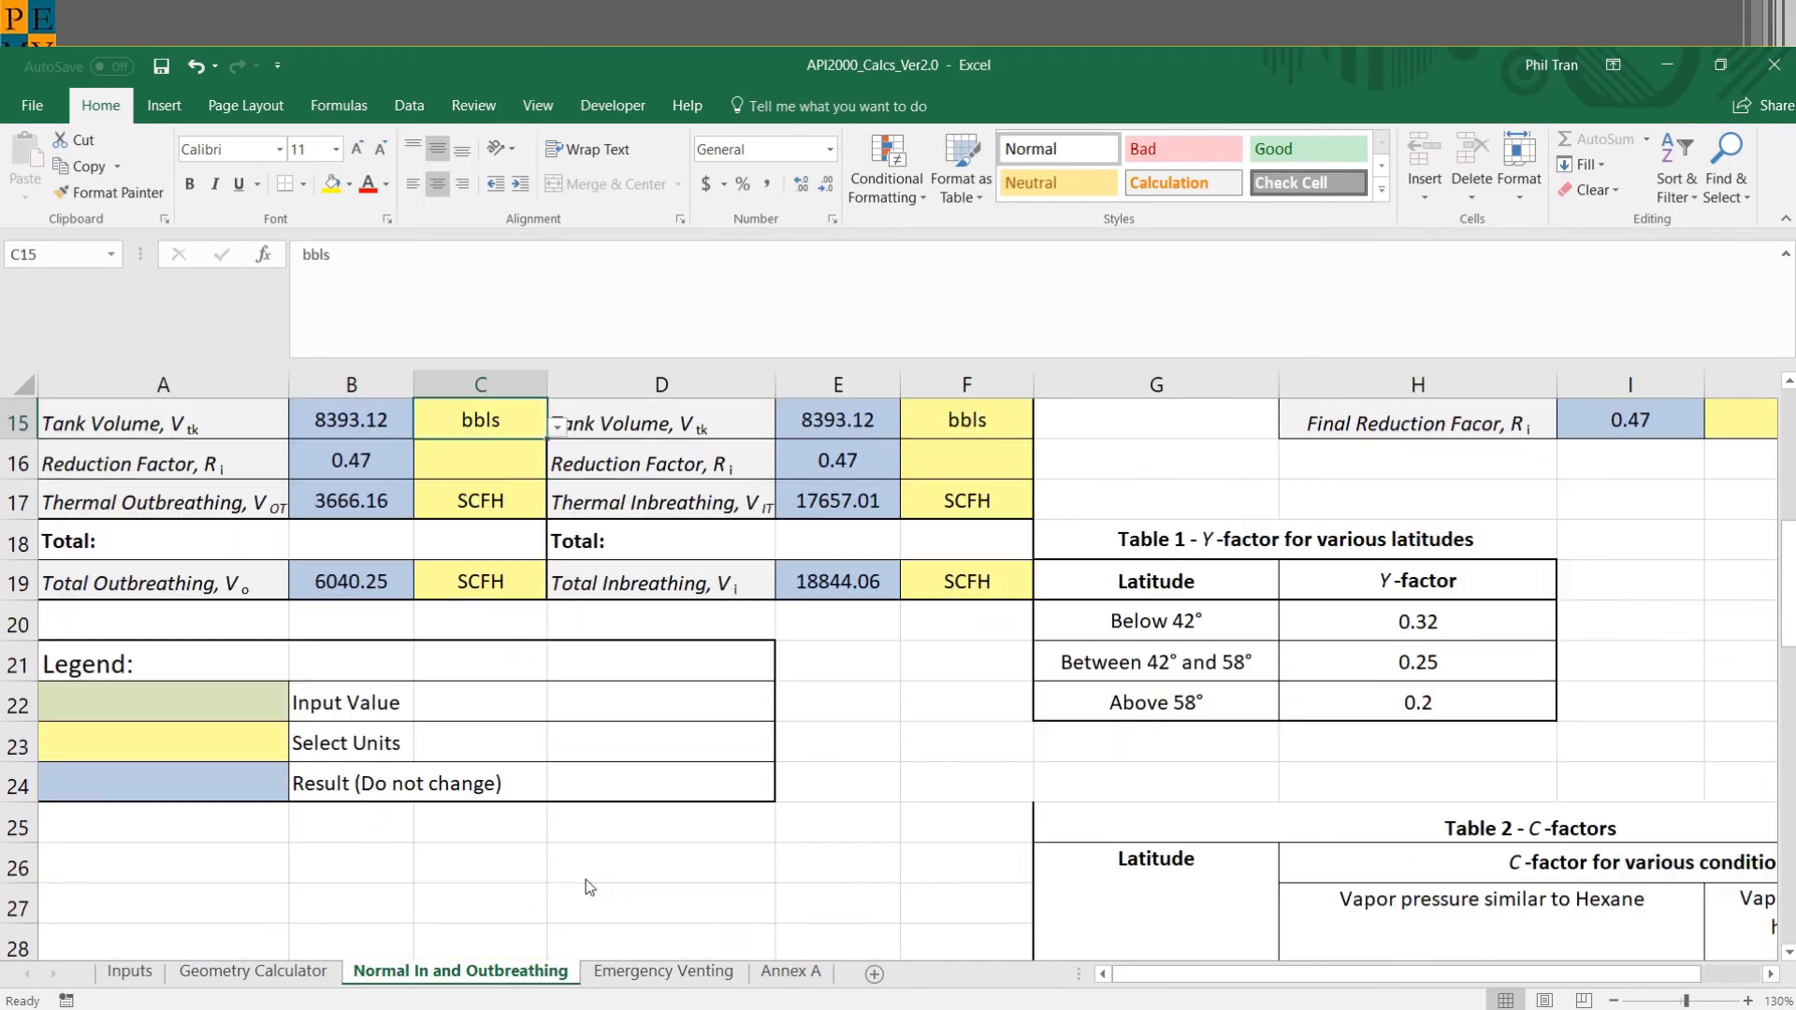
{"action": "scroll", "coordinate": [585, 879], "scroll_direction": "down", "scroll_amount": 7}
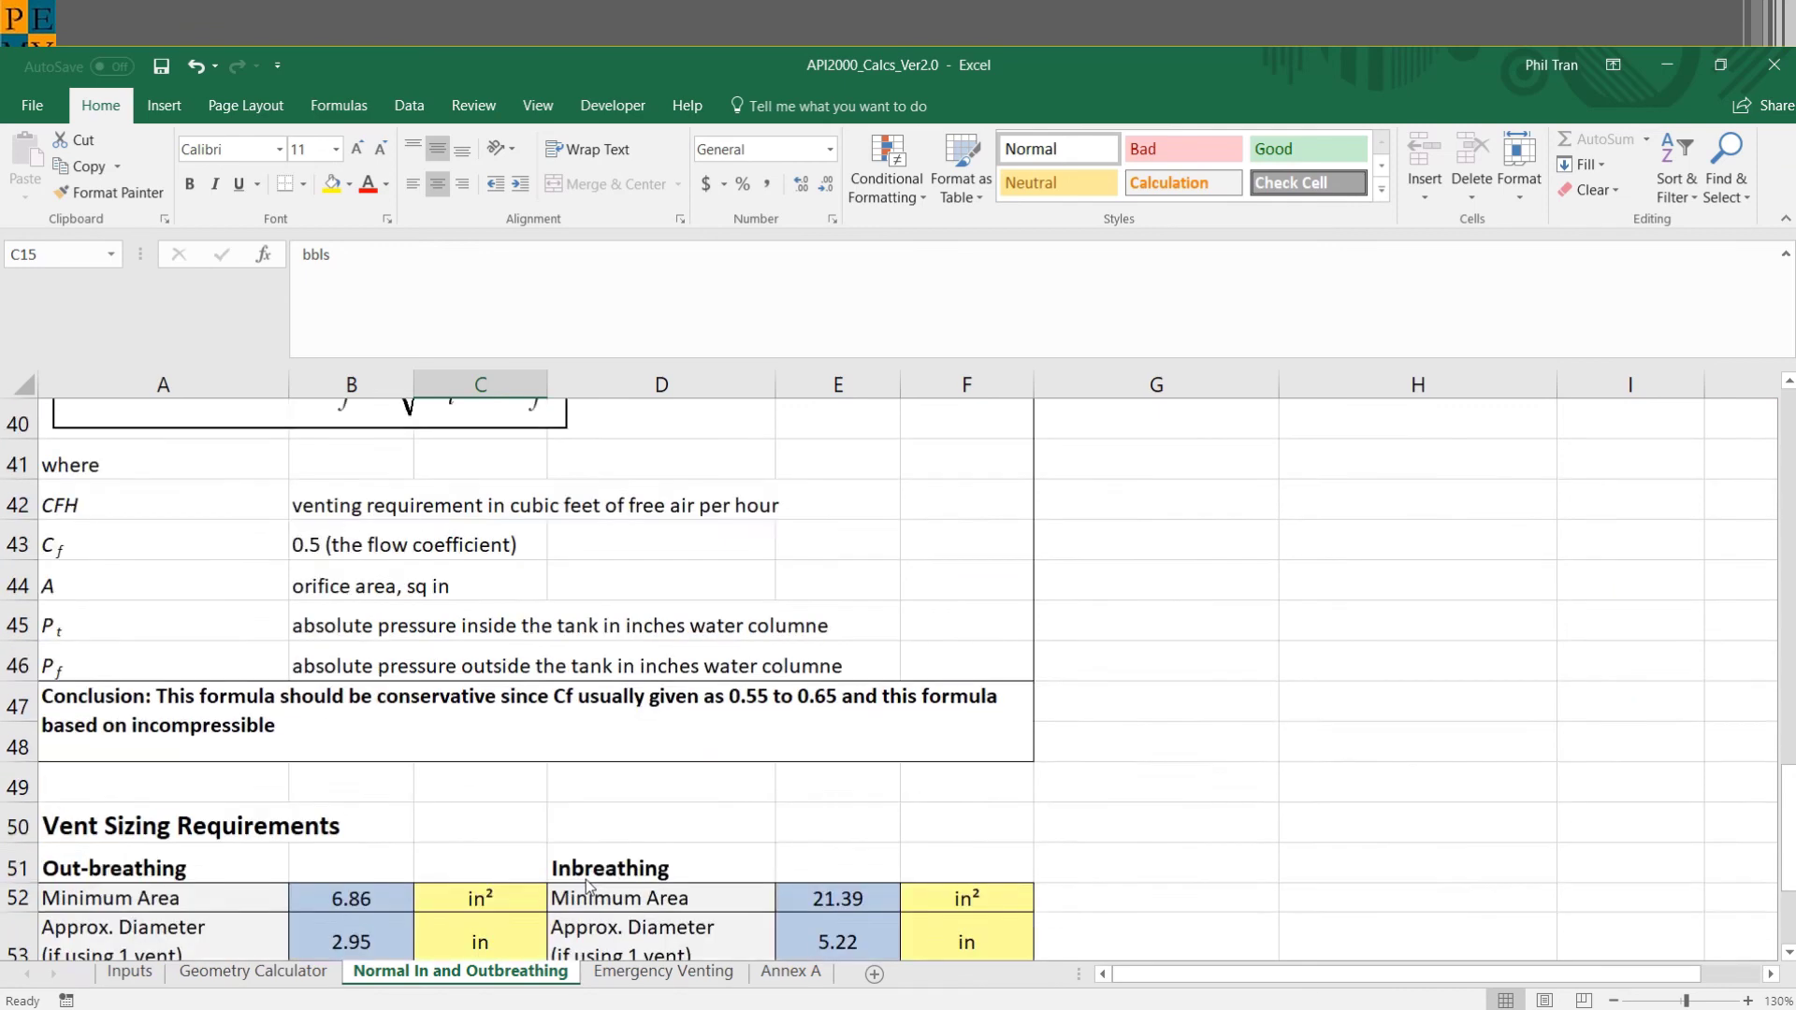
{"action": "scroll", "coordinate": [585, 879], "scroll_direction": "up", "scroll_amount": 1}
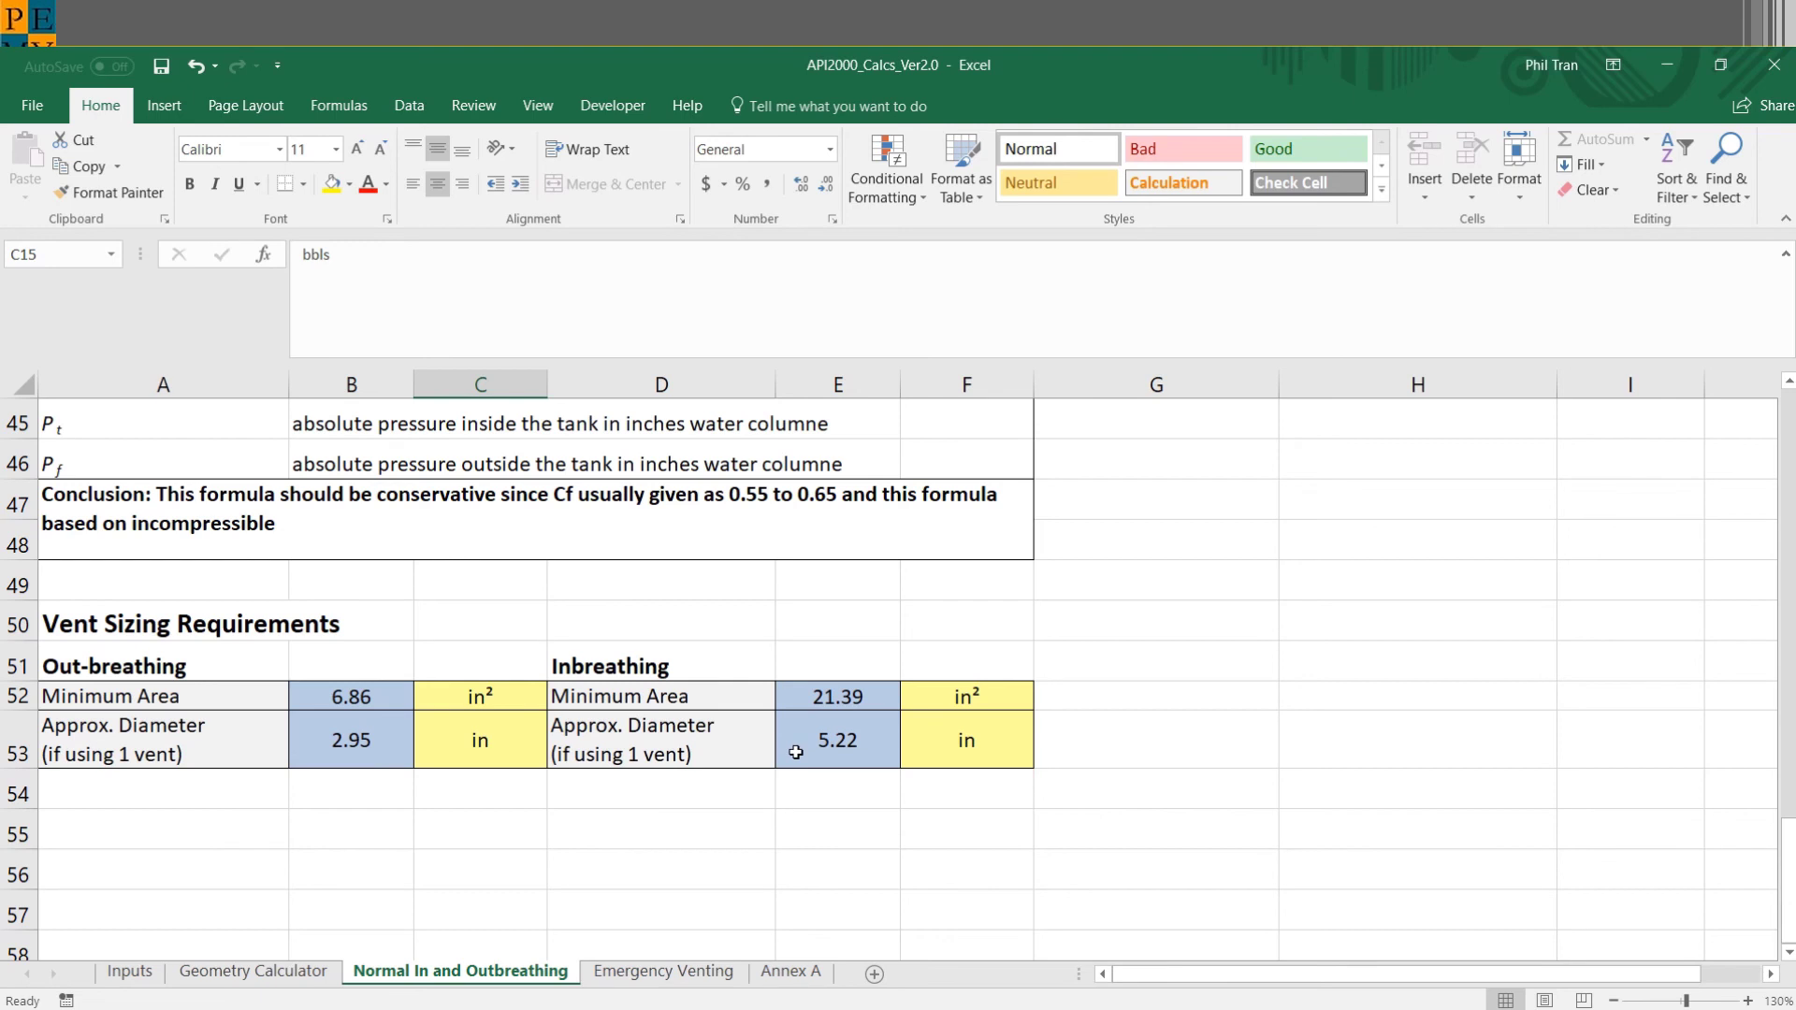
{"action": "left_click", "coordinate": [790, 972]}
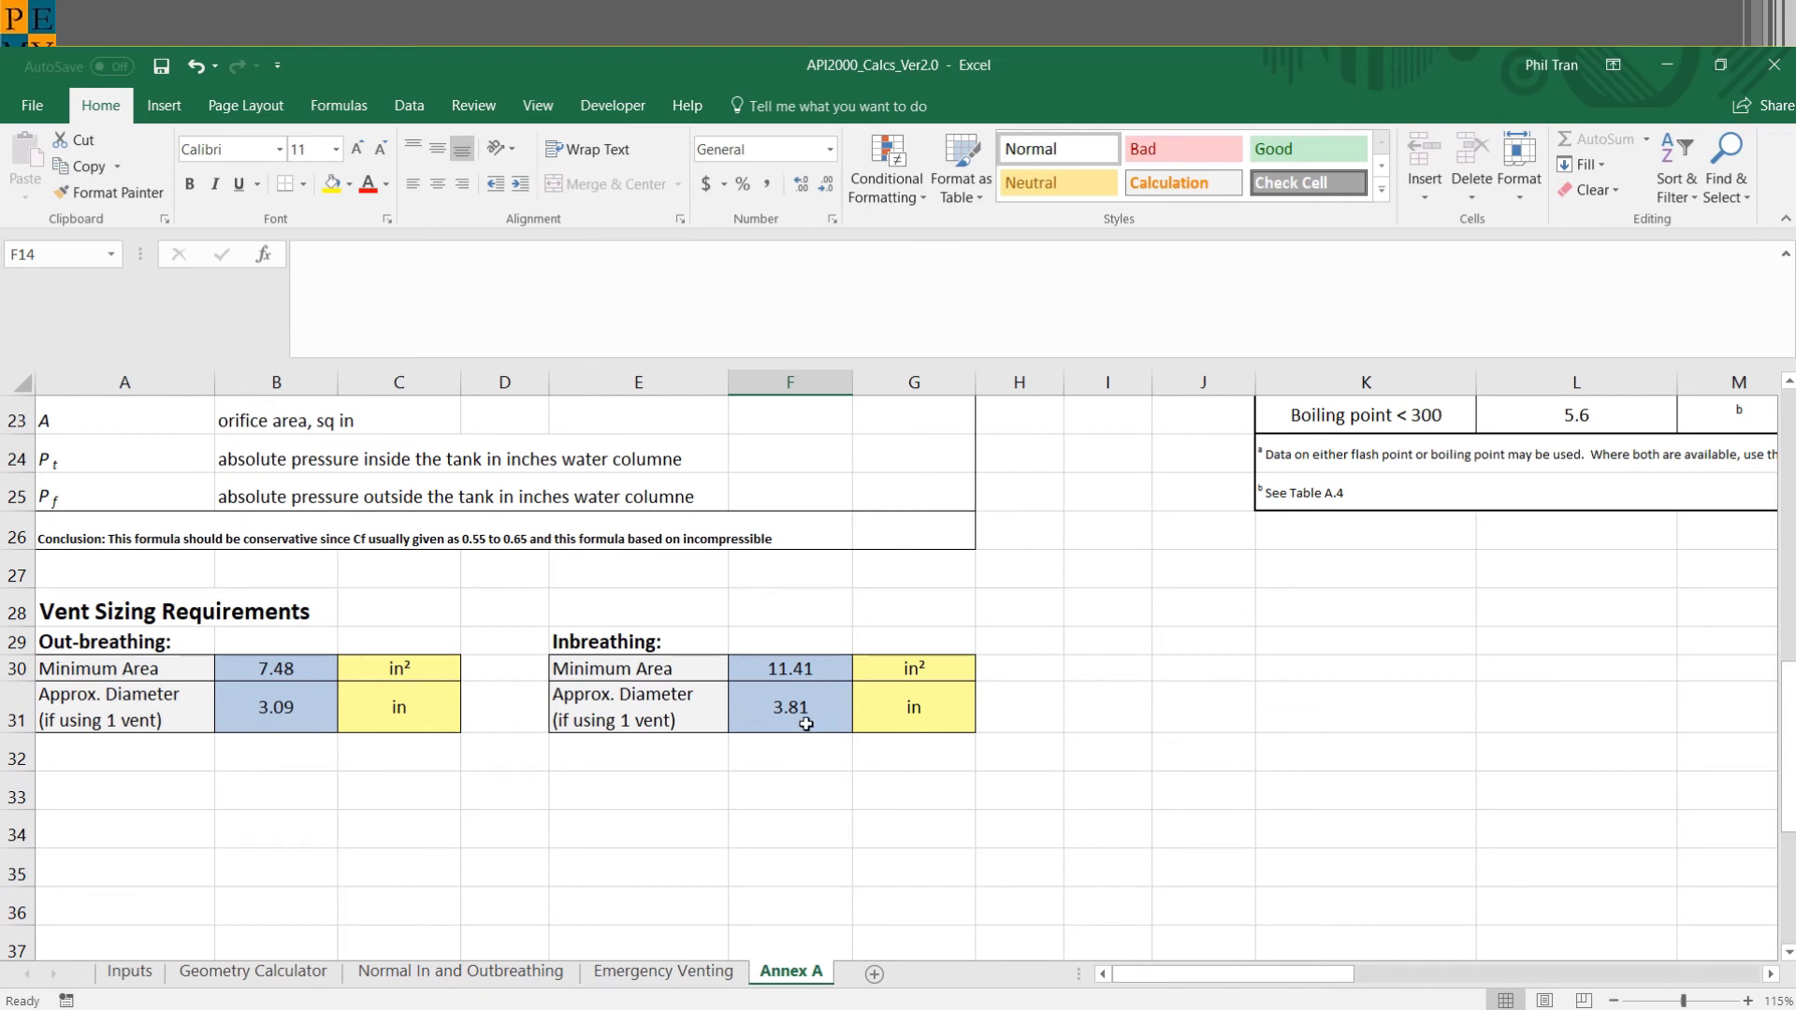
{"action": "left_click", "coordinate": [524, 972]}
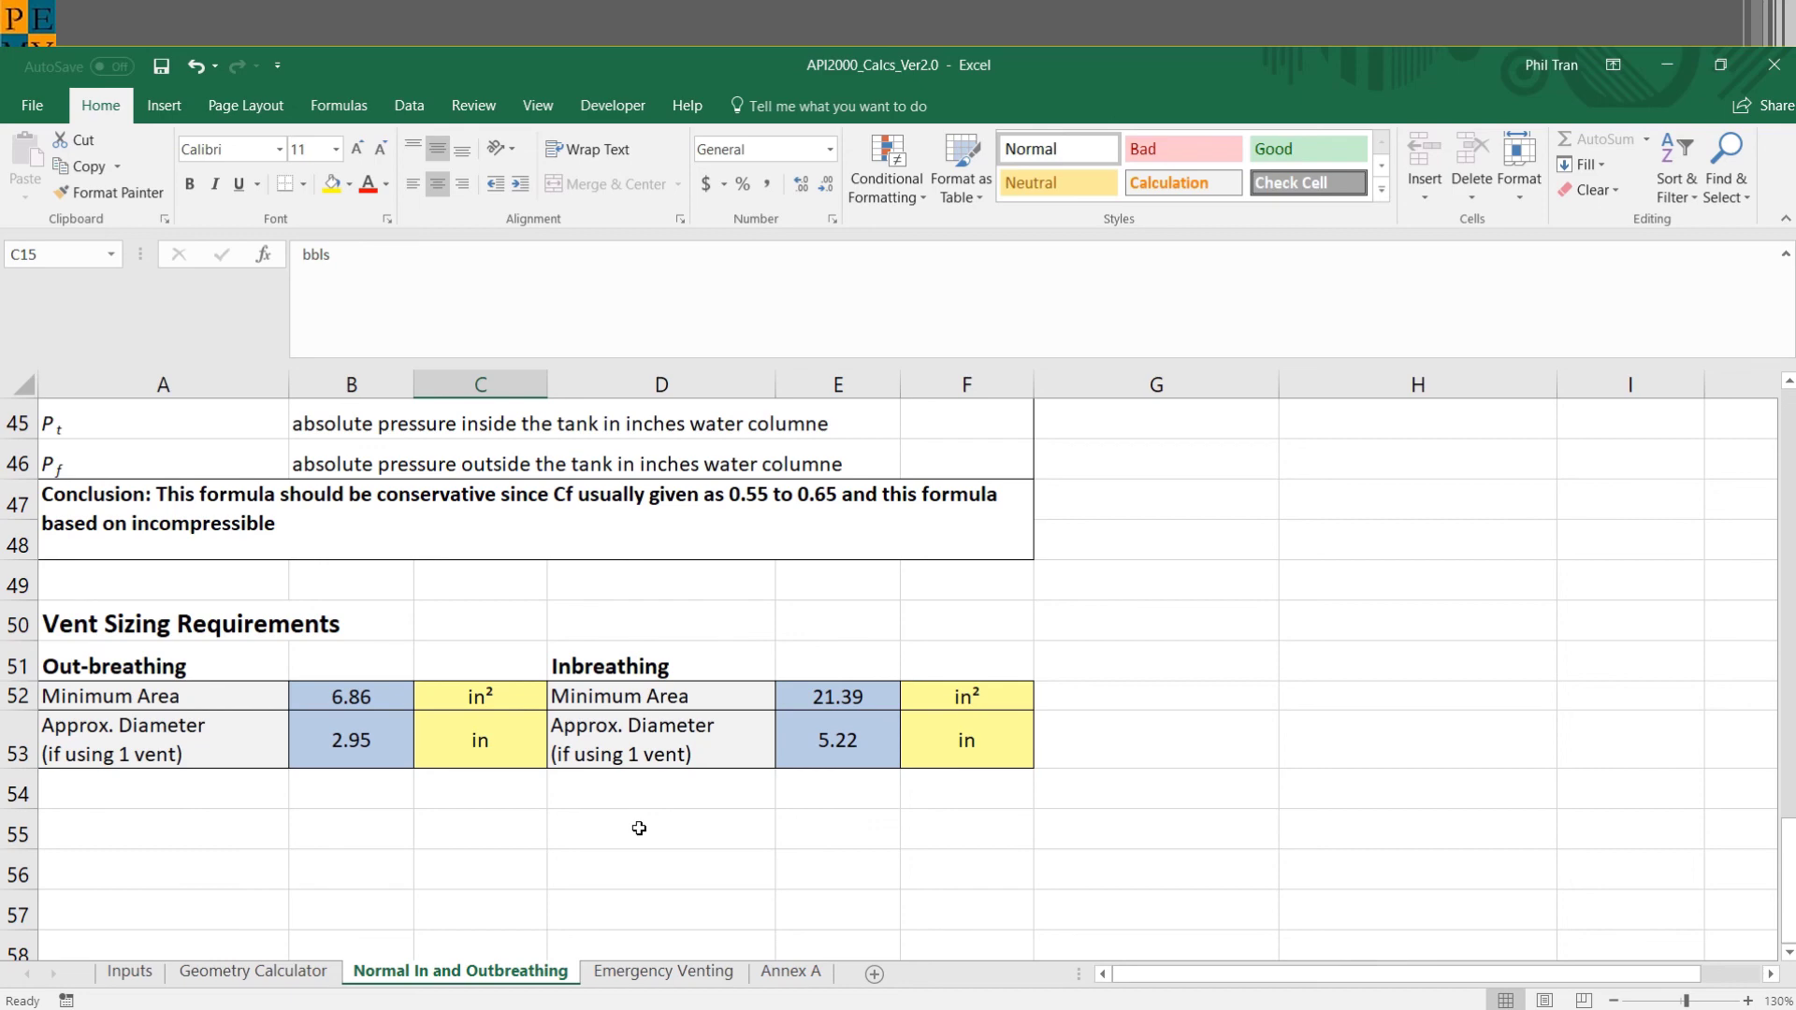
- Display the Normal In and Outbreathing sheet in Page Layout view and check how its sections fall on the pages
{"action": "scroll", "coordinate": [639, 829], "scroll_direction": "up", "scroll_amount": 15}
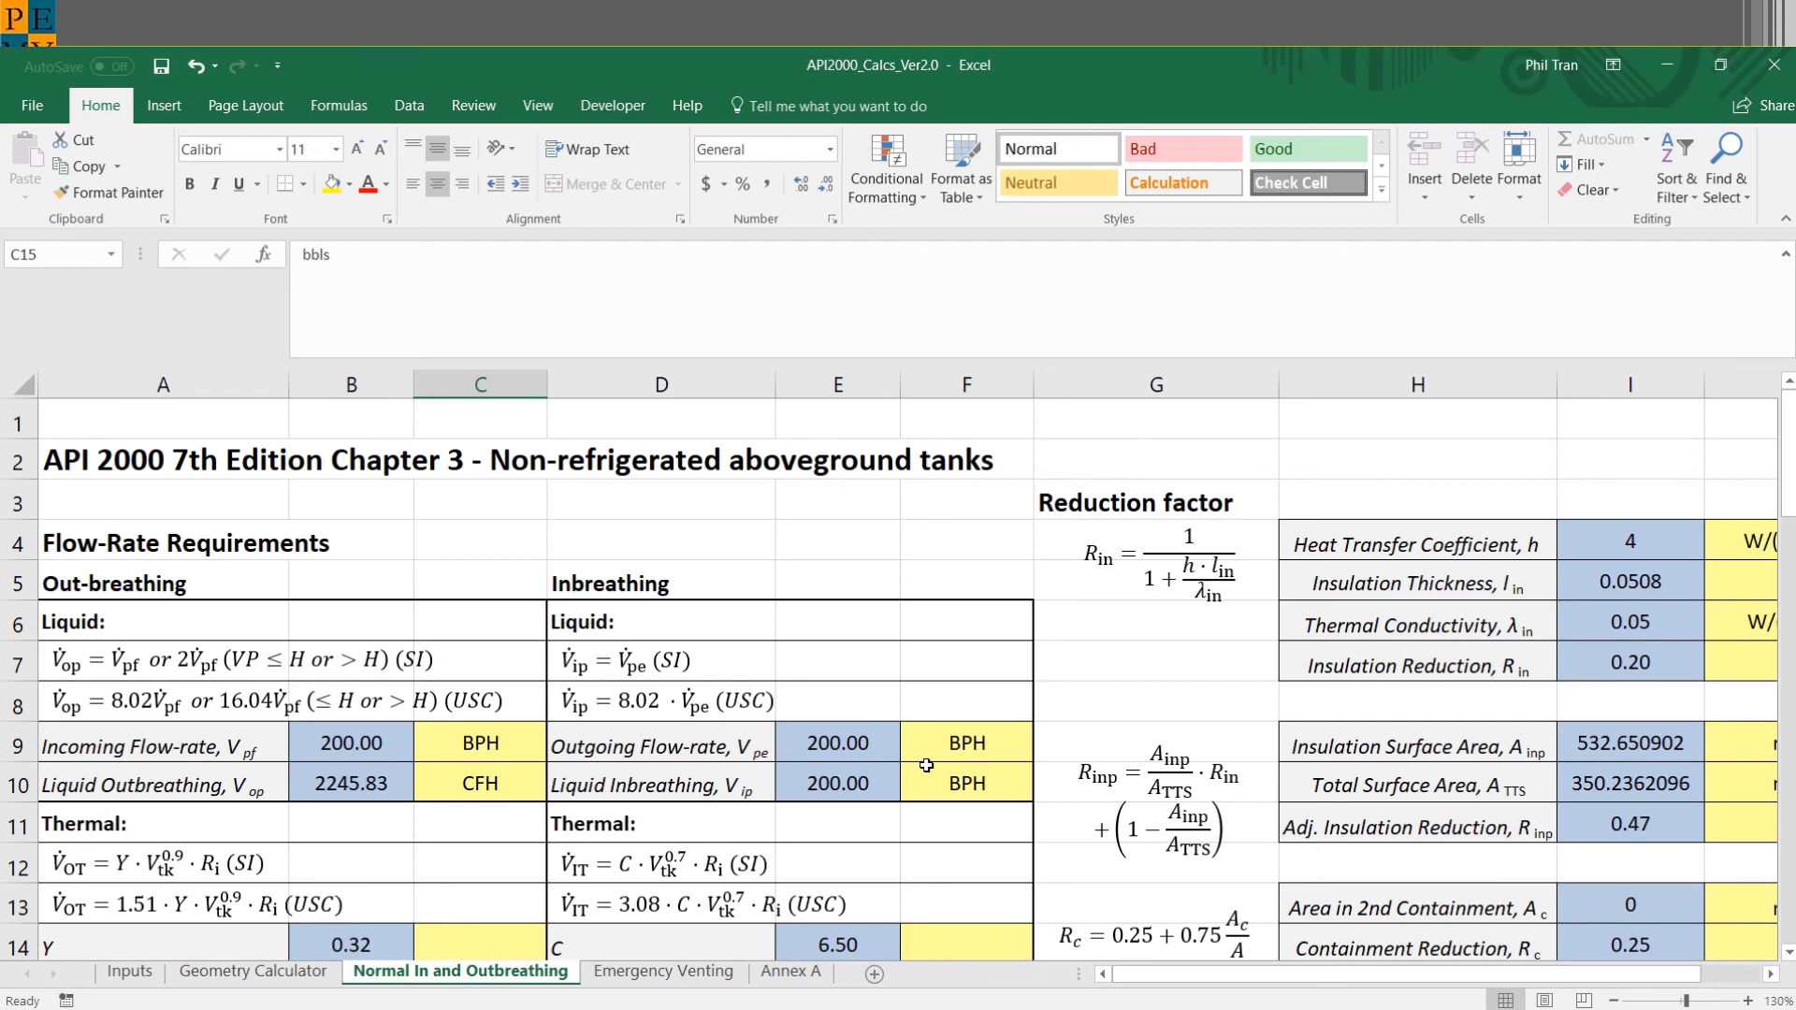
{"action": "left_click", "coordinate": [53, 104]}
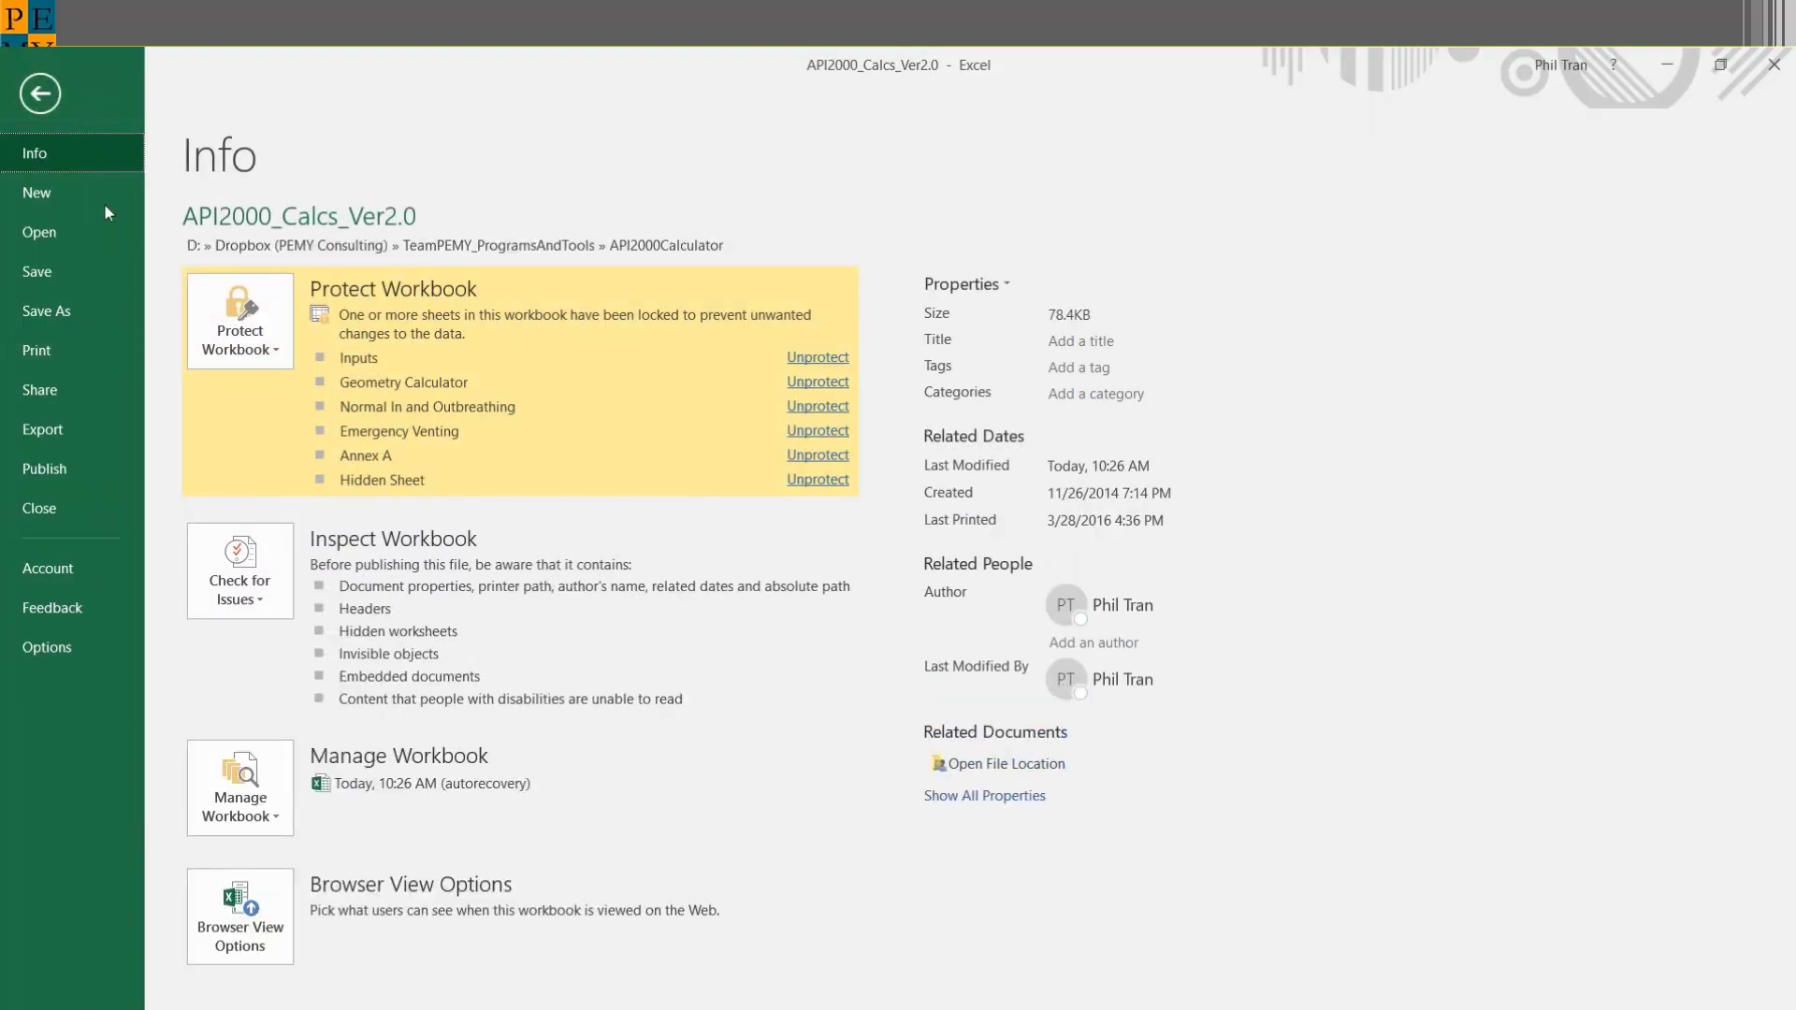
{"action": "left_click", "coordinate": [45, 98]}
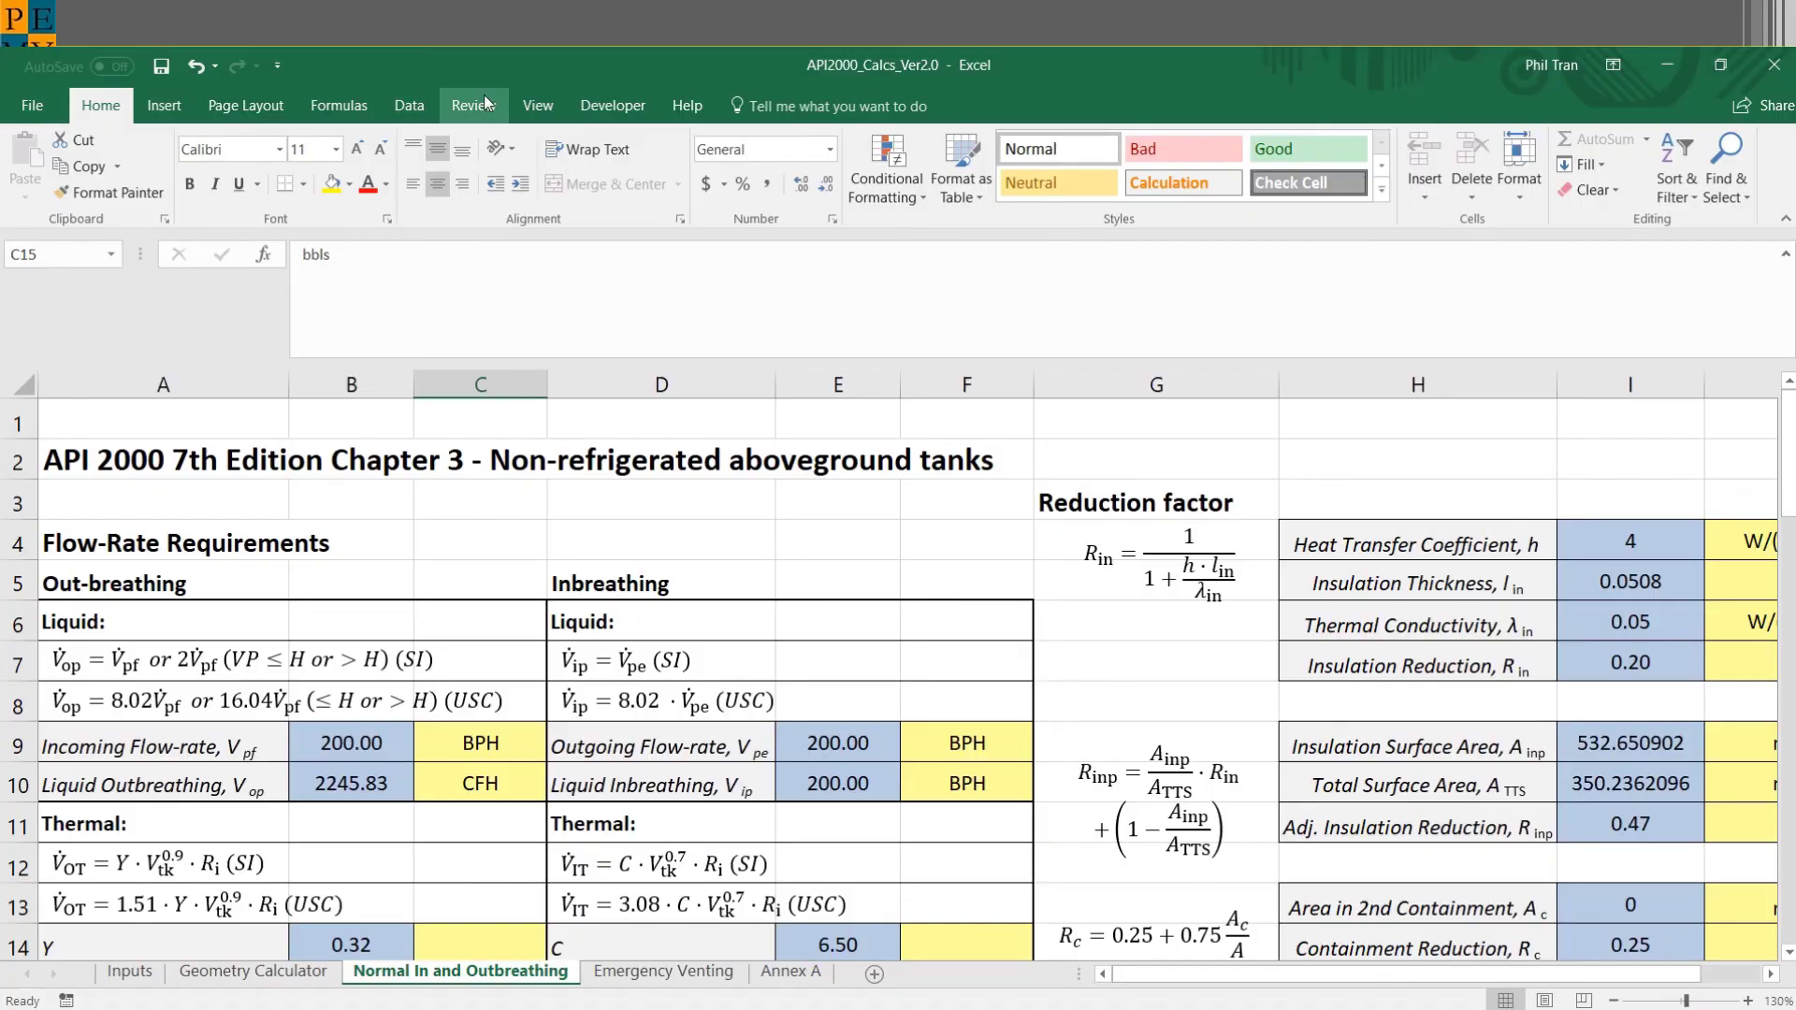
{"action": "left_click", "coordinate": [538, 104]}
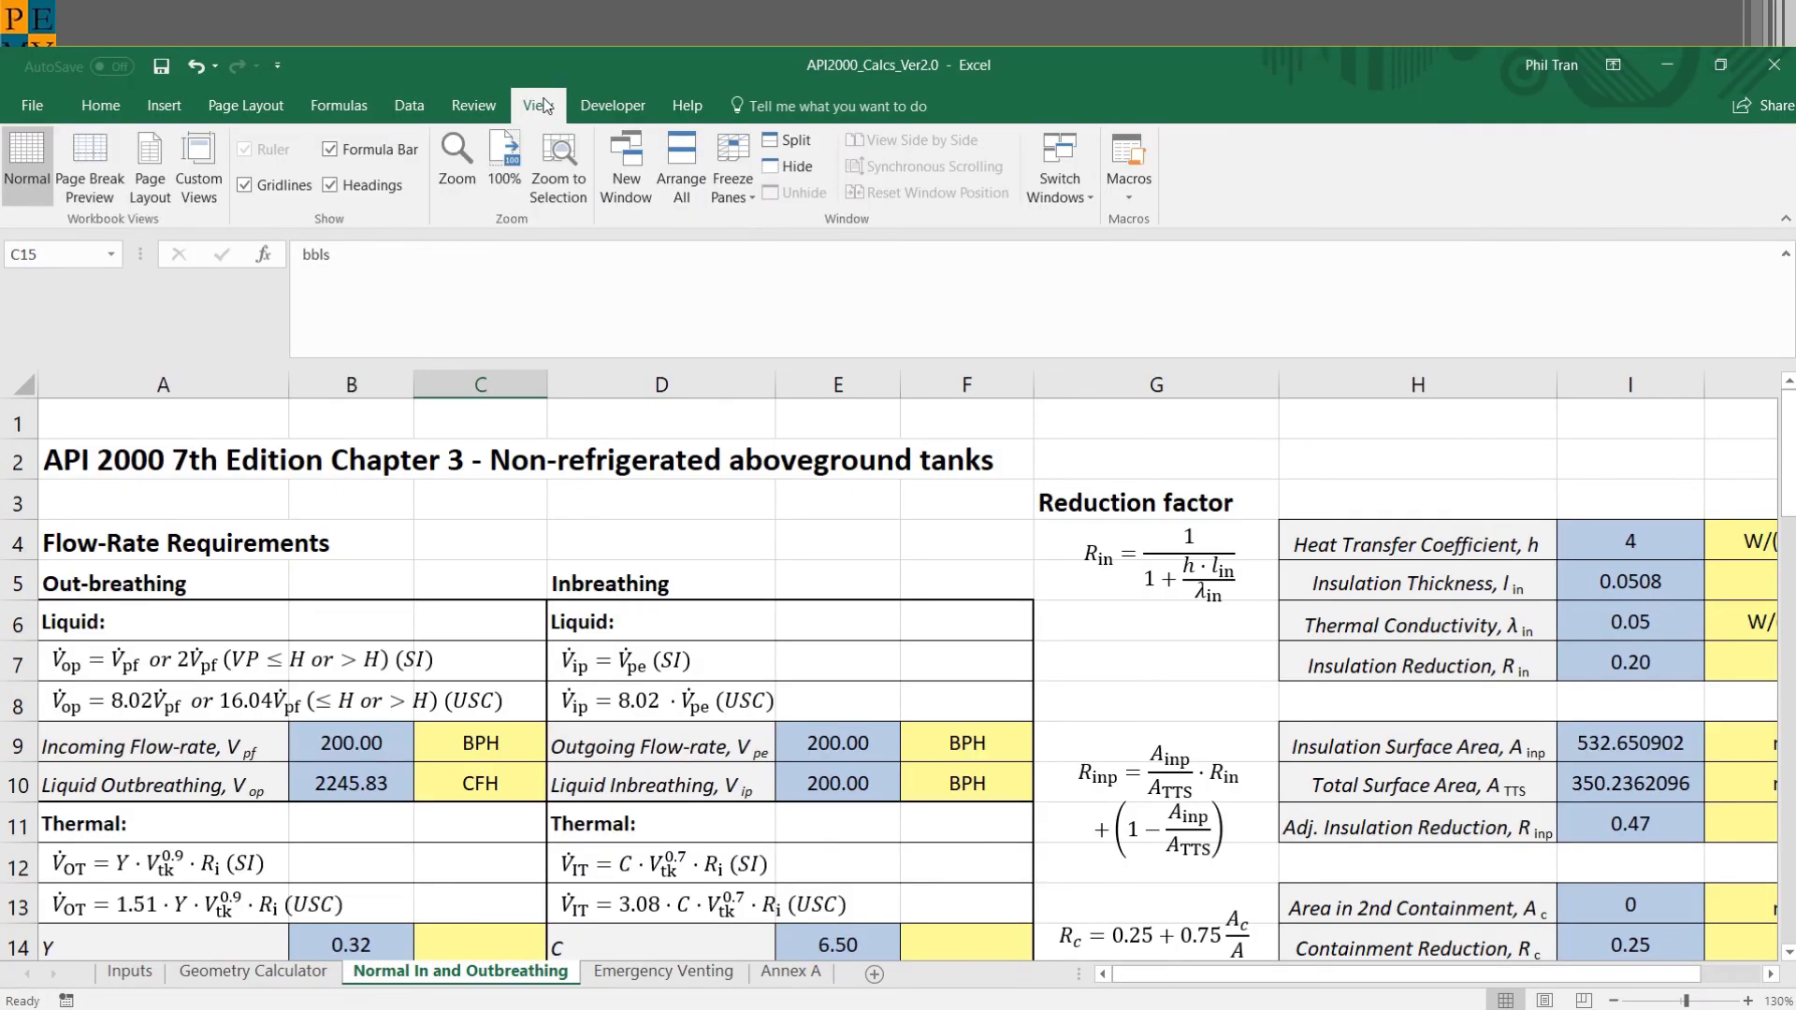
{"action": "left_click", "coordinate": [138, 198]}
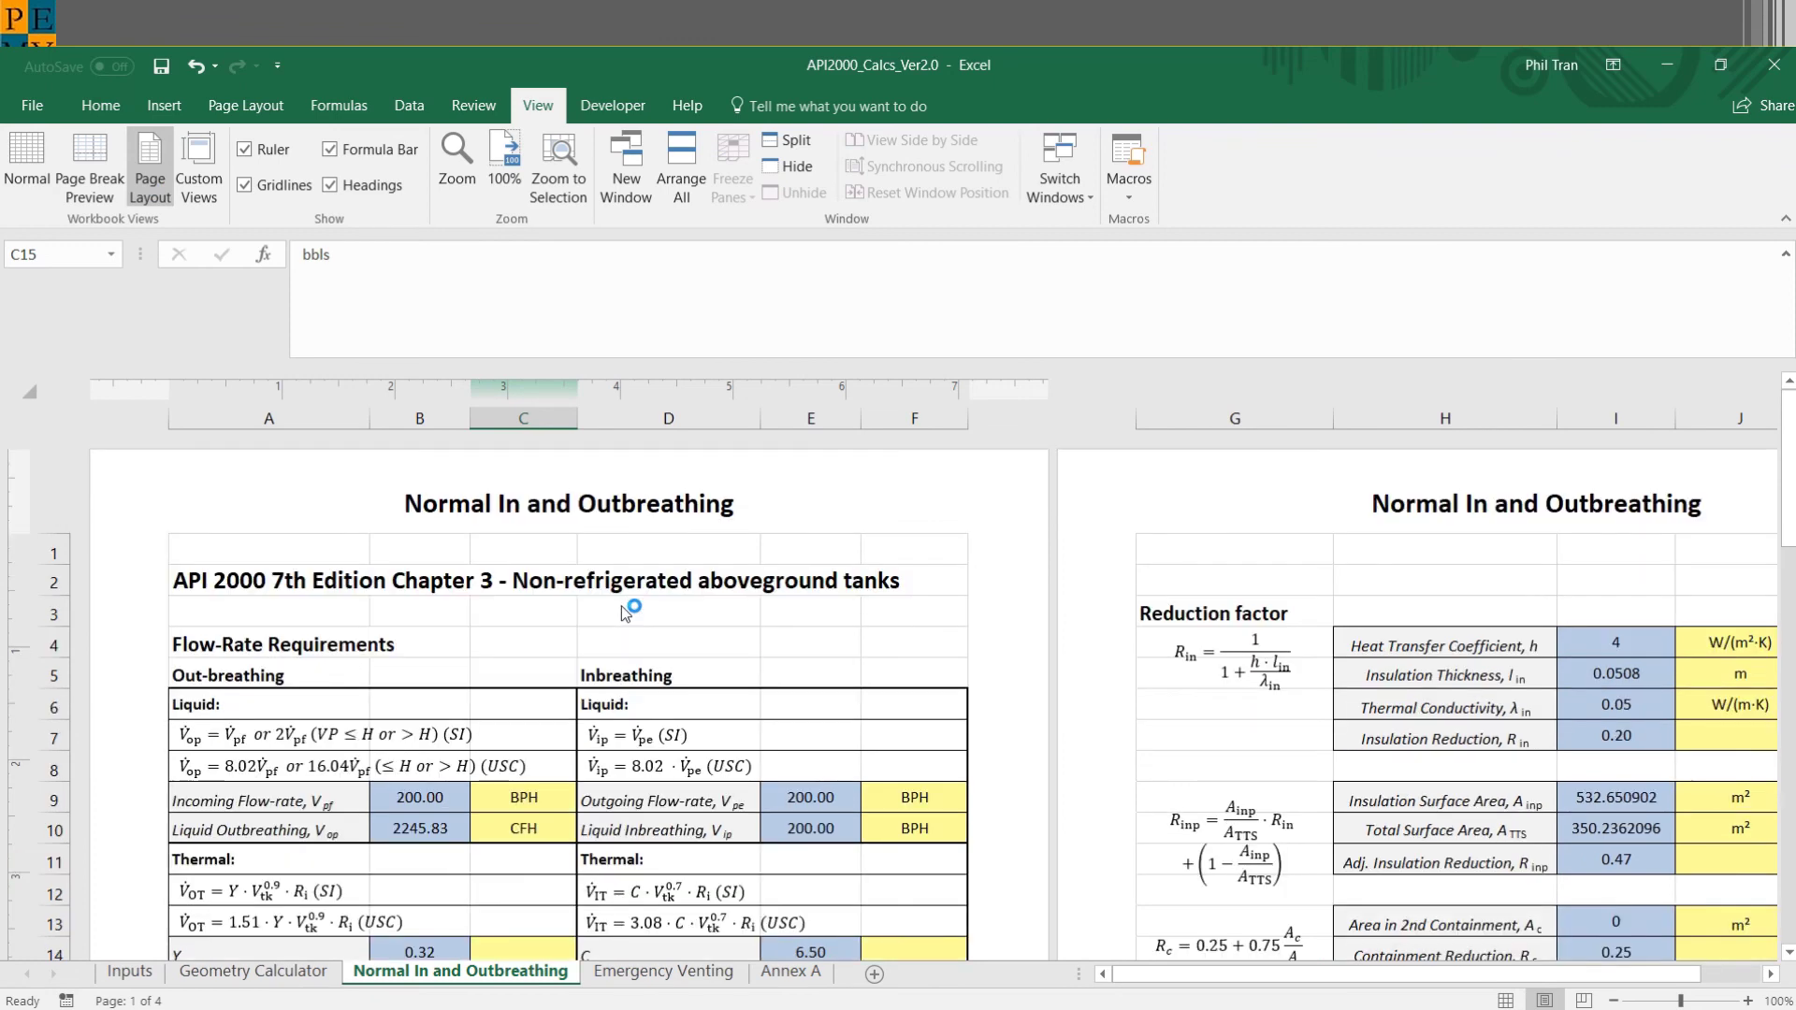
{"action": "scroll", "coordinate": [625, 613], "scroll_direction": "down", "scroll_amount": 5}
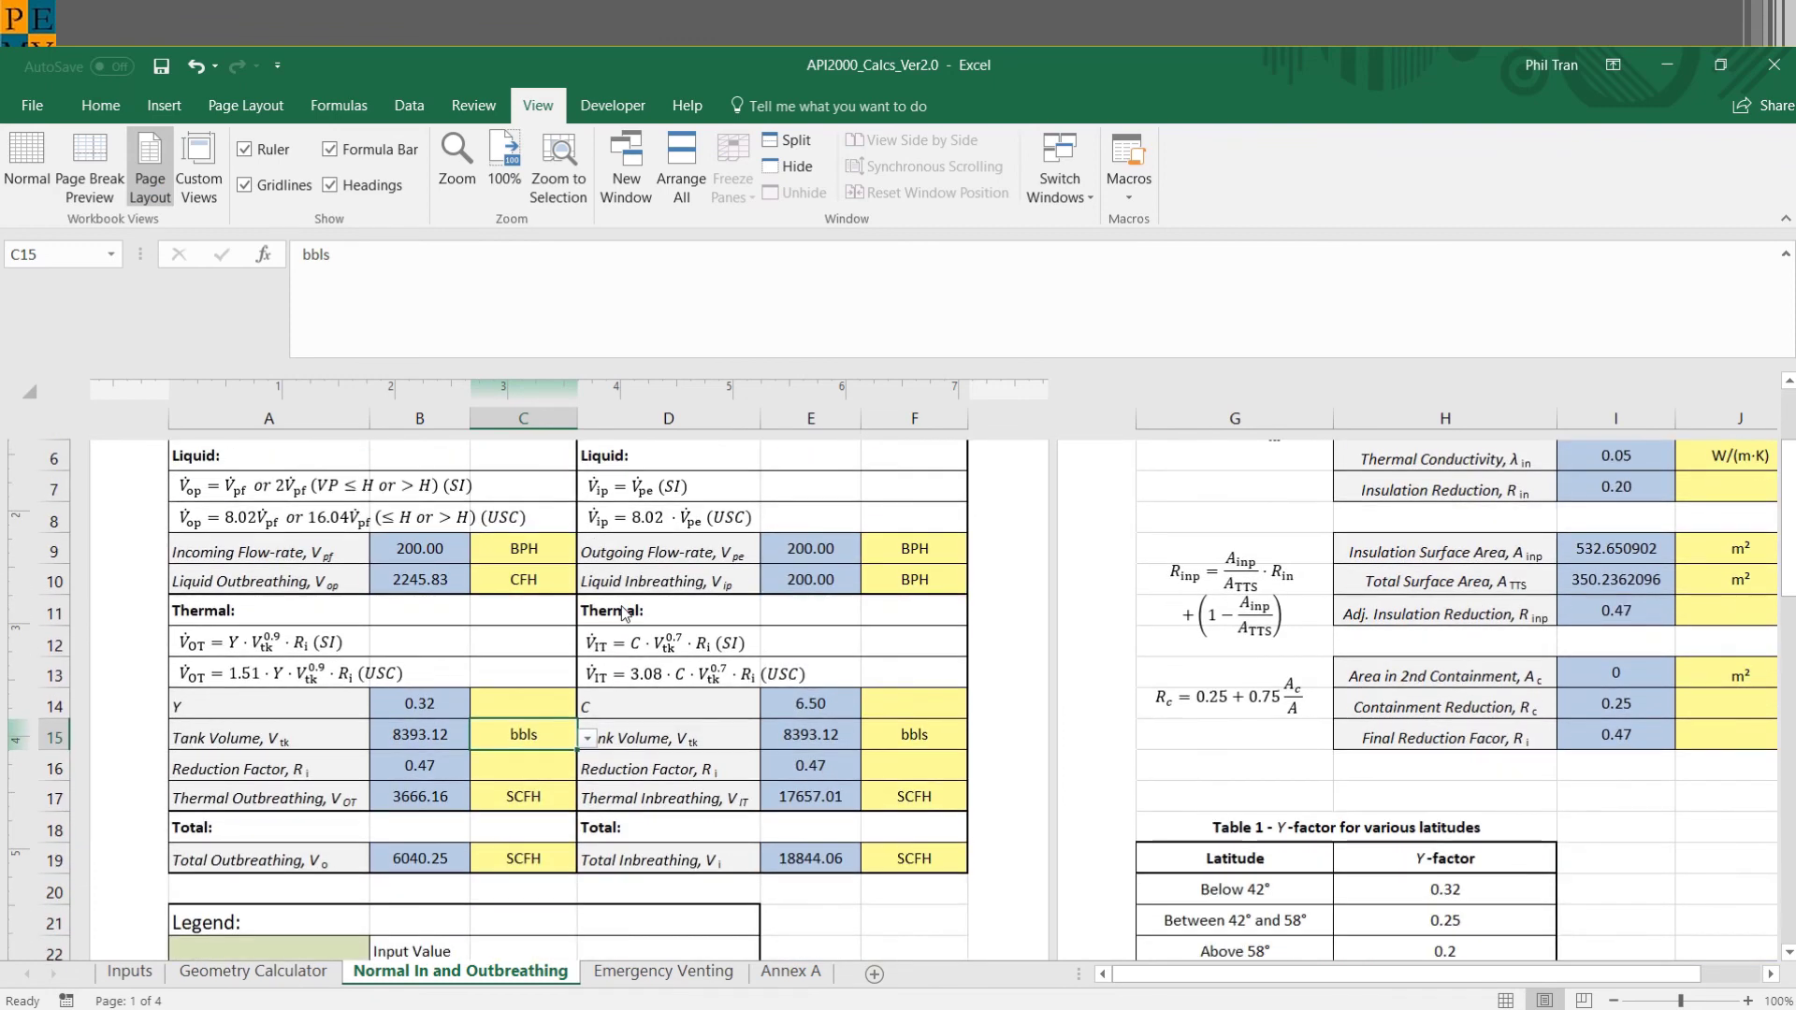
- Examine how the Normal In and Outbreathing sheet's flow-rate, legend, reduction factor, Y-factor and C-factor sections are laid out across its printable pages
{"action": "scroll", "coordinate": [625, 613], "scroll_direction": "down", "scroll_amount": 3}
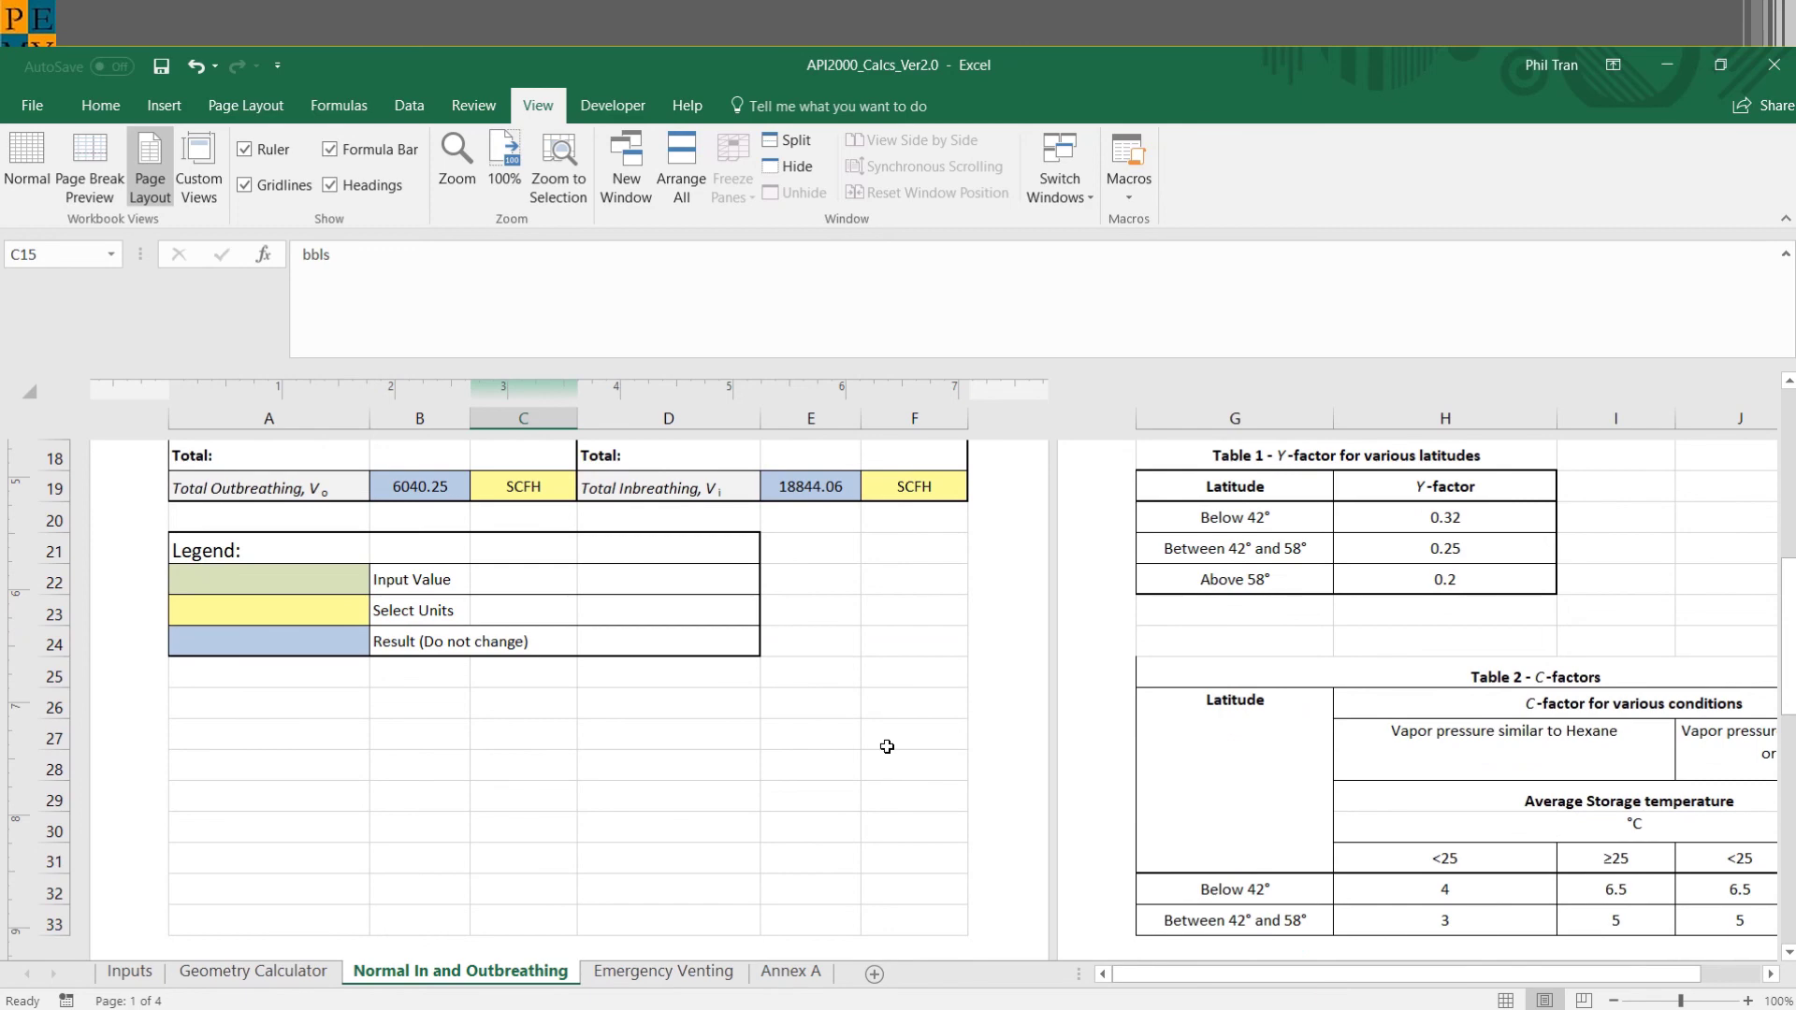
{"action": "scroll", "coordinate": [887, 746], "scroll_direction": "up", "scroll_amount": 8}
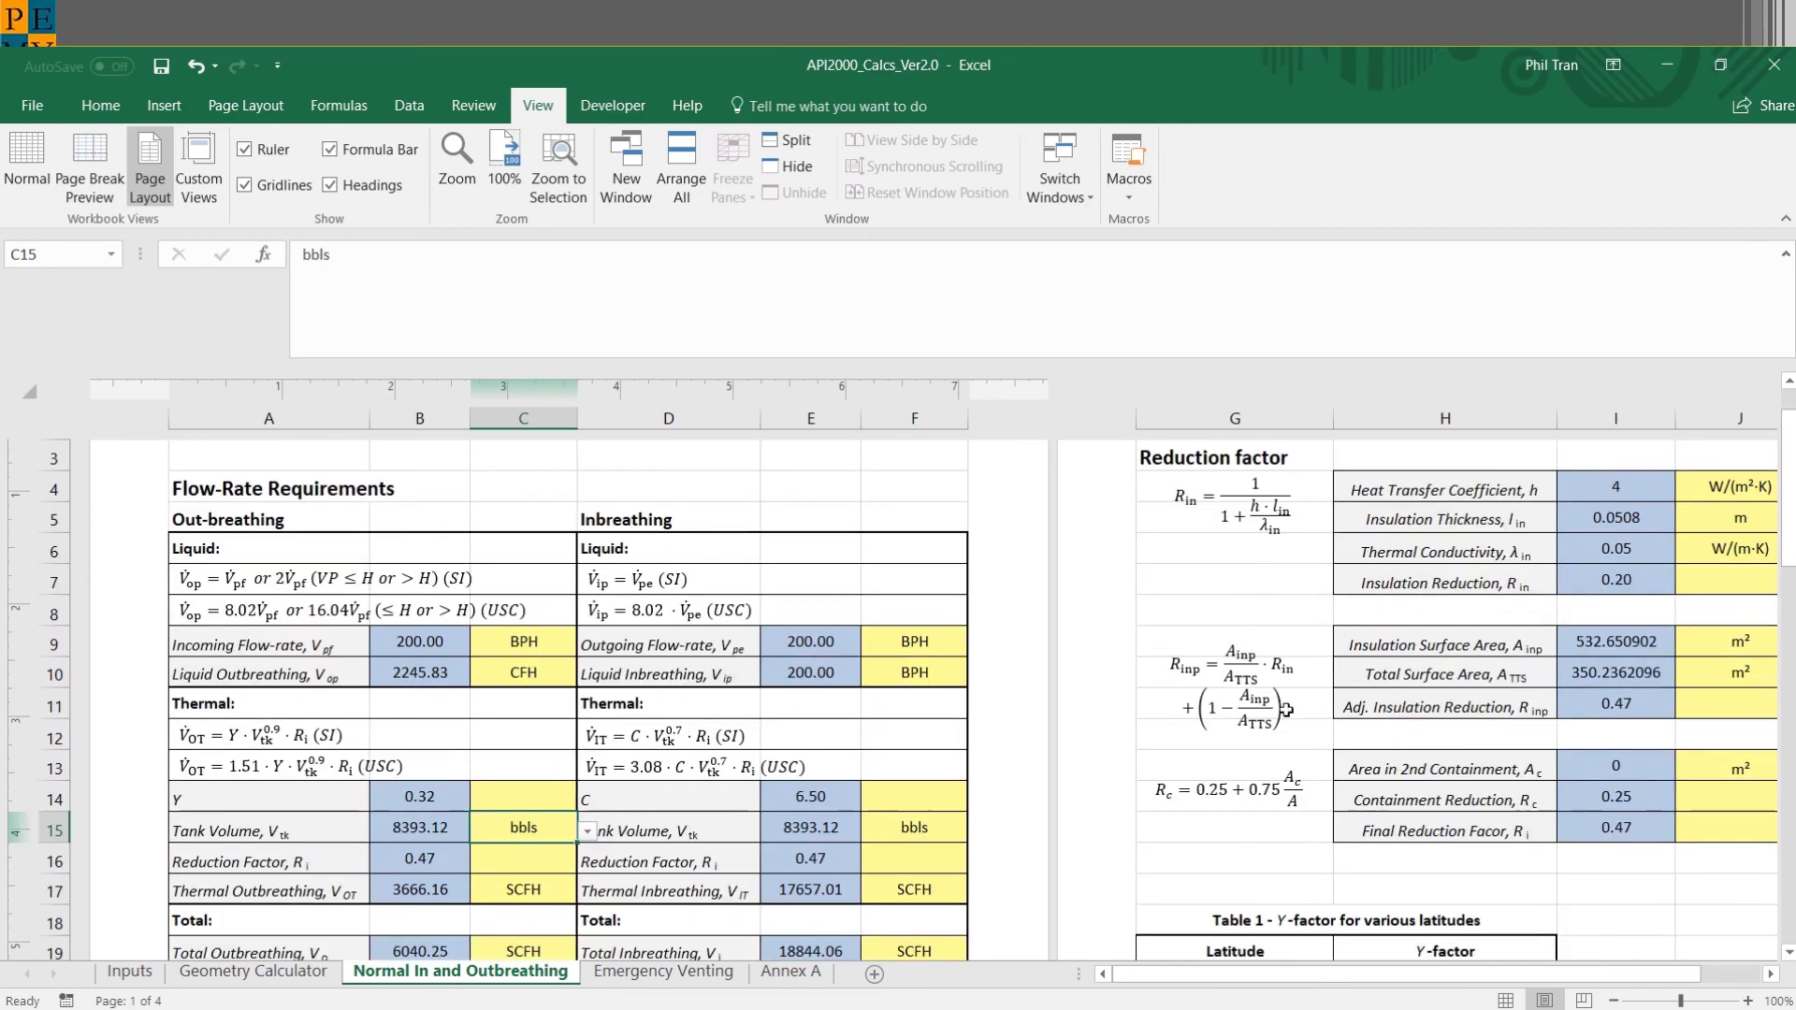
{"action": "scroll", "coordinate": [1286, 710], "scroll_direction": "right", "scroll_amount": 5}
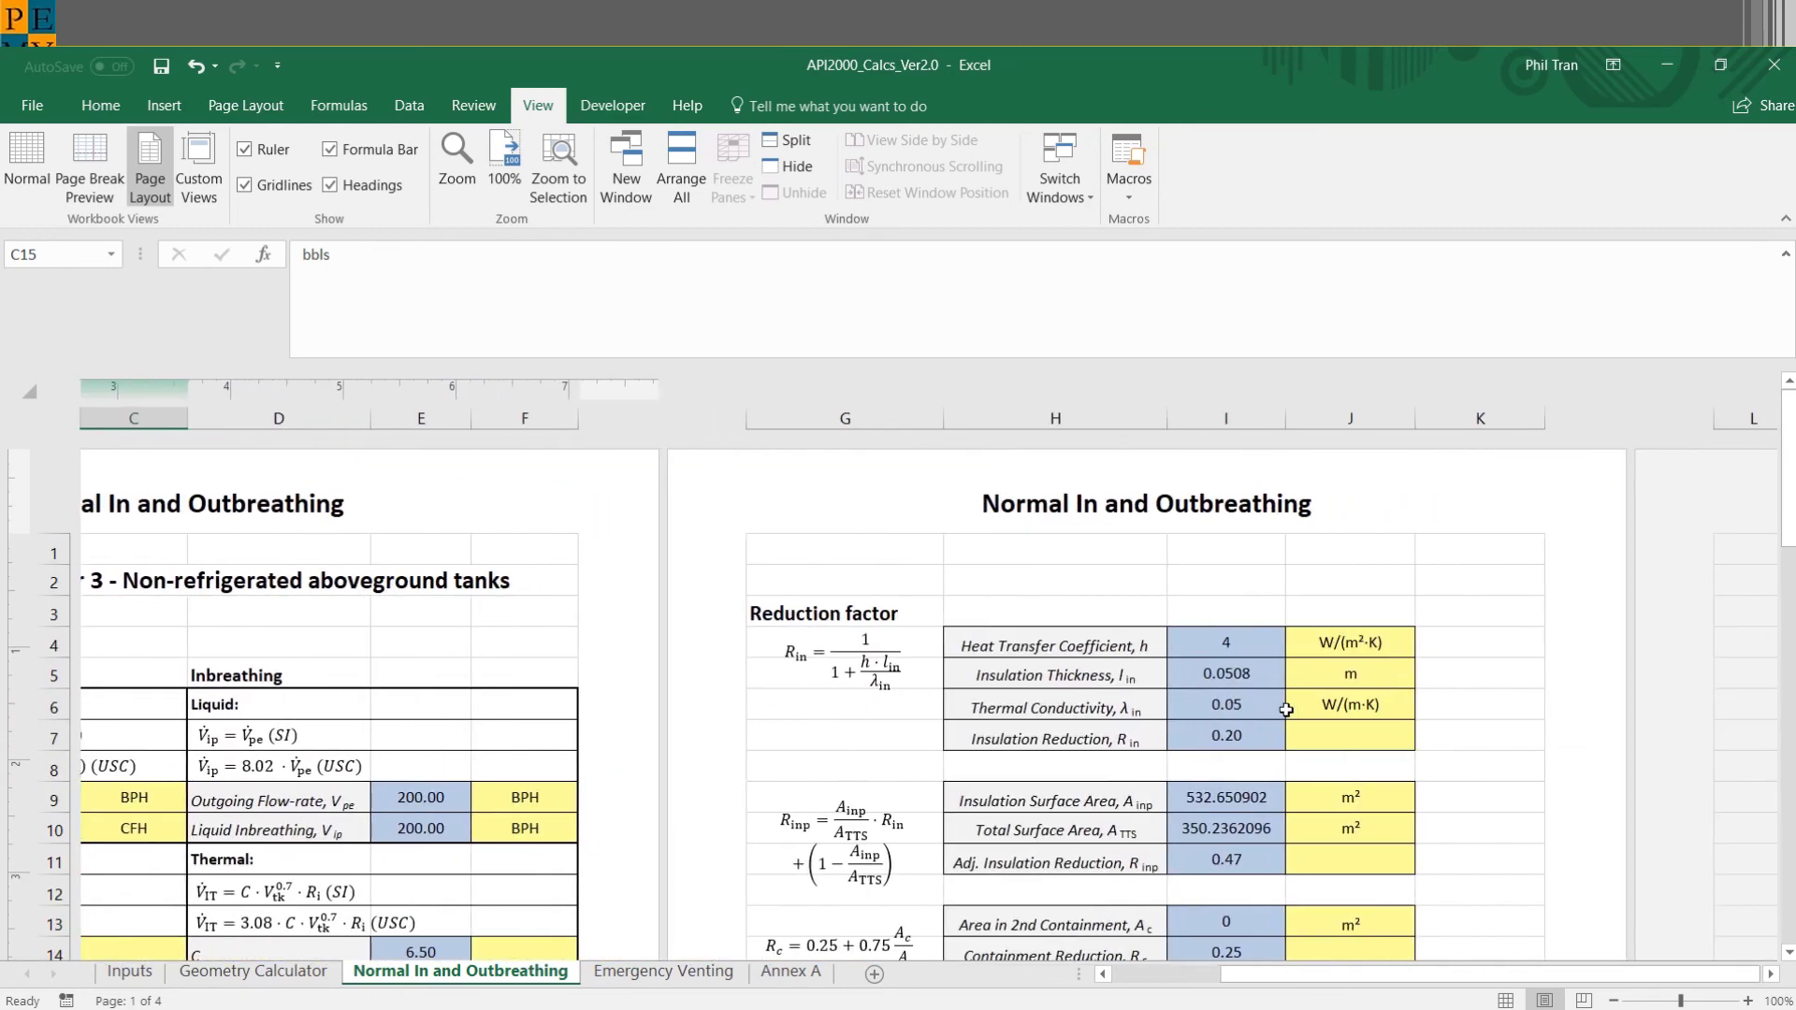
{"action": "scroll", "coordinate": [1286, 710], "scroll_direction": "down", "scroll_amount": 2}
{"action": "scroll", "coordinate": [1286, 710], "scroll_direction": "down", "scroll_amount": 3}
{"action": "scroll", "coordinate": [1286, 710], "scroll_direction": "down", "scroll_amount": 8}
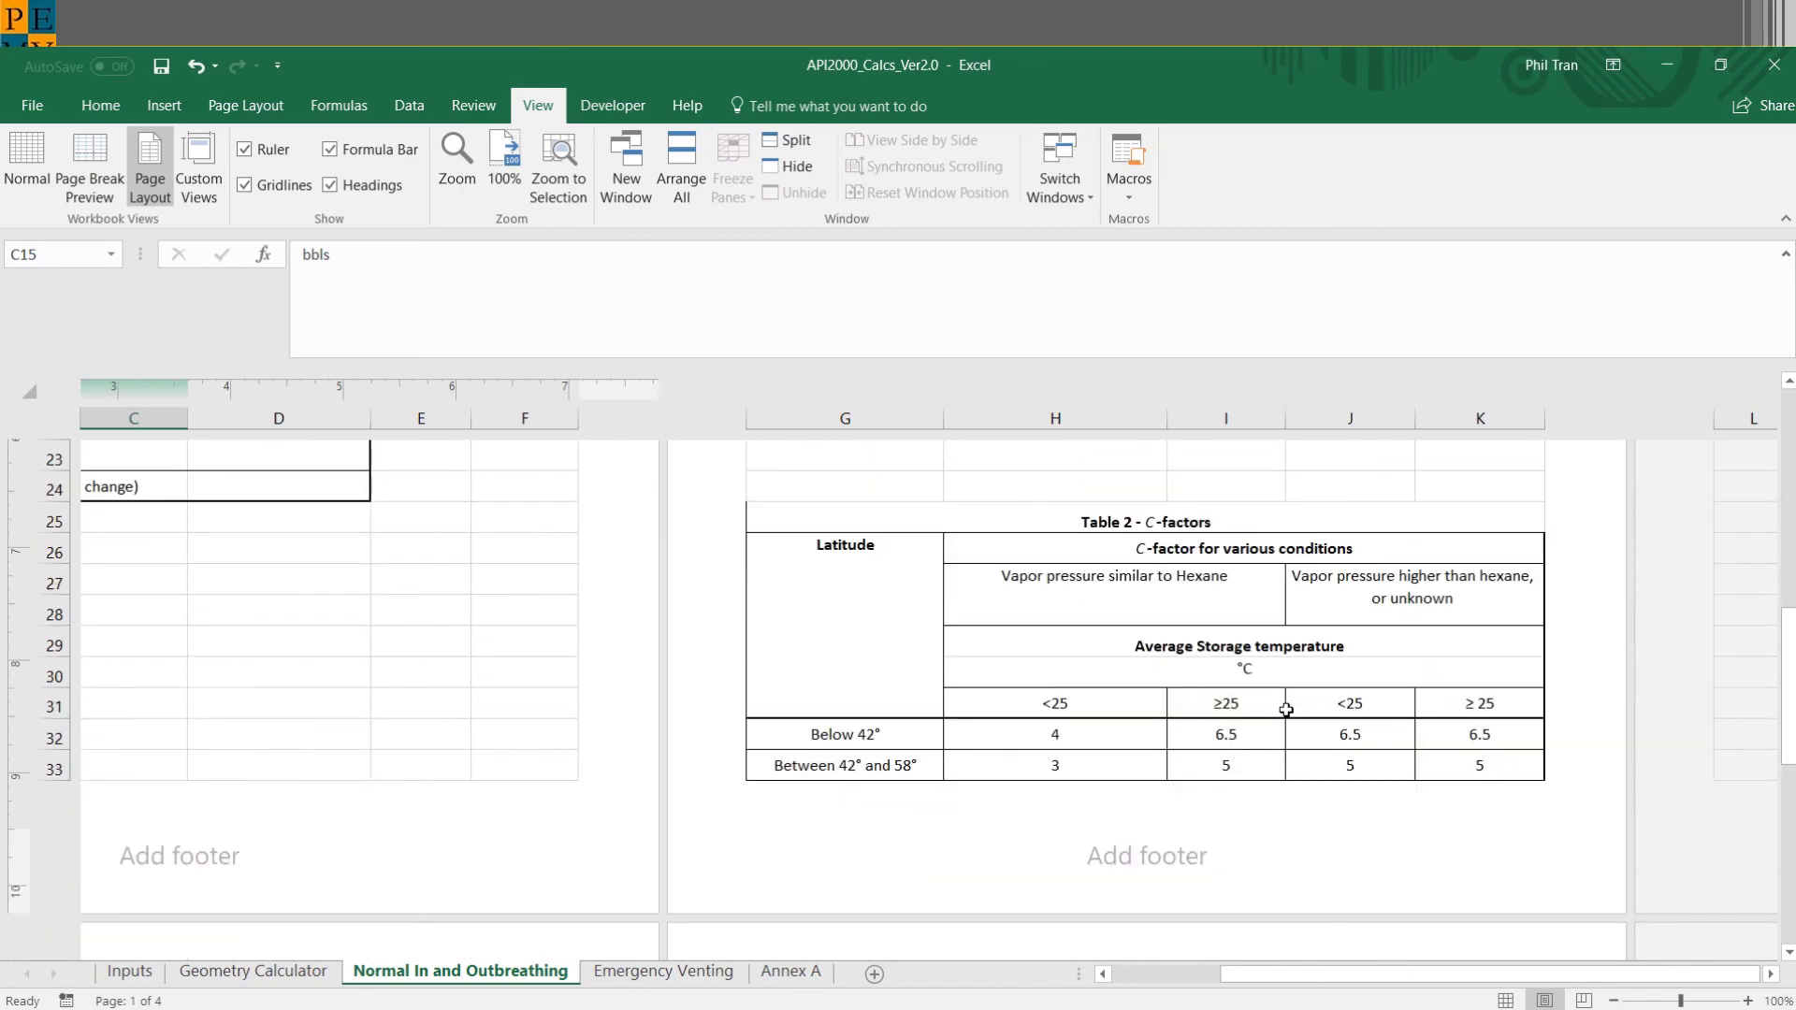
{"action": "scroll", "coordinate": [900, 718], "scroll_direction": "up", "scroll_amount": 9}
{"action": "scroll", "coordinate": [899, 719], "scroll_direction": "up", "scroll_amount": 1}
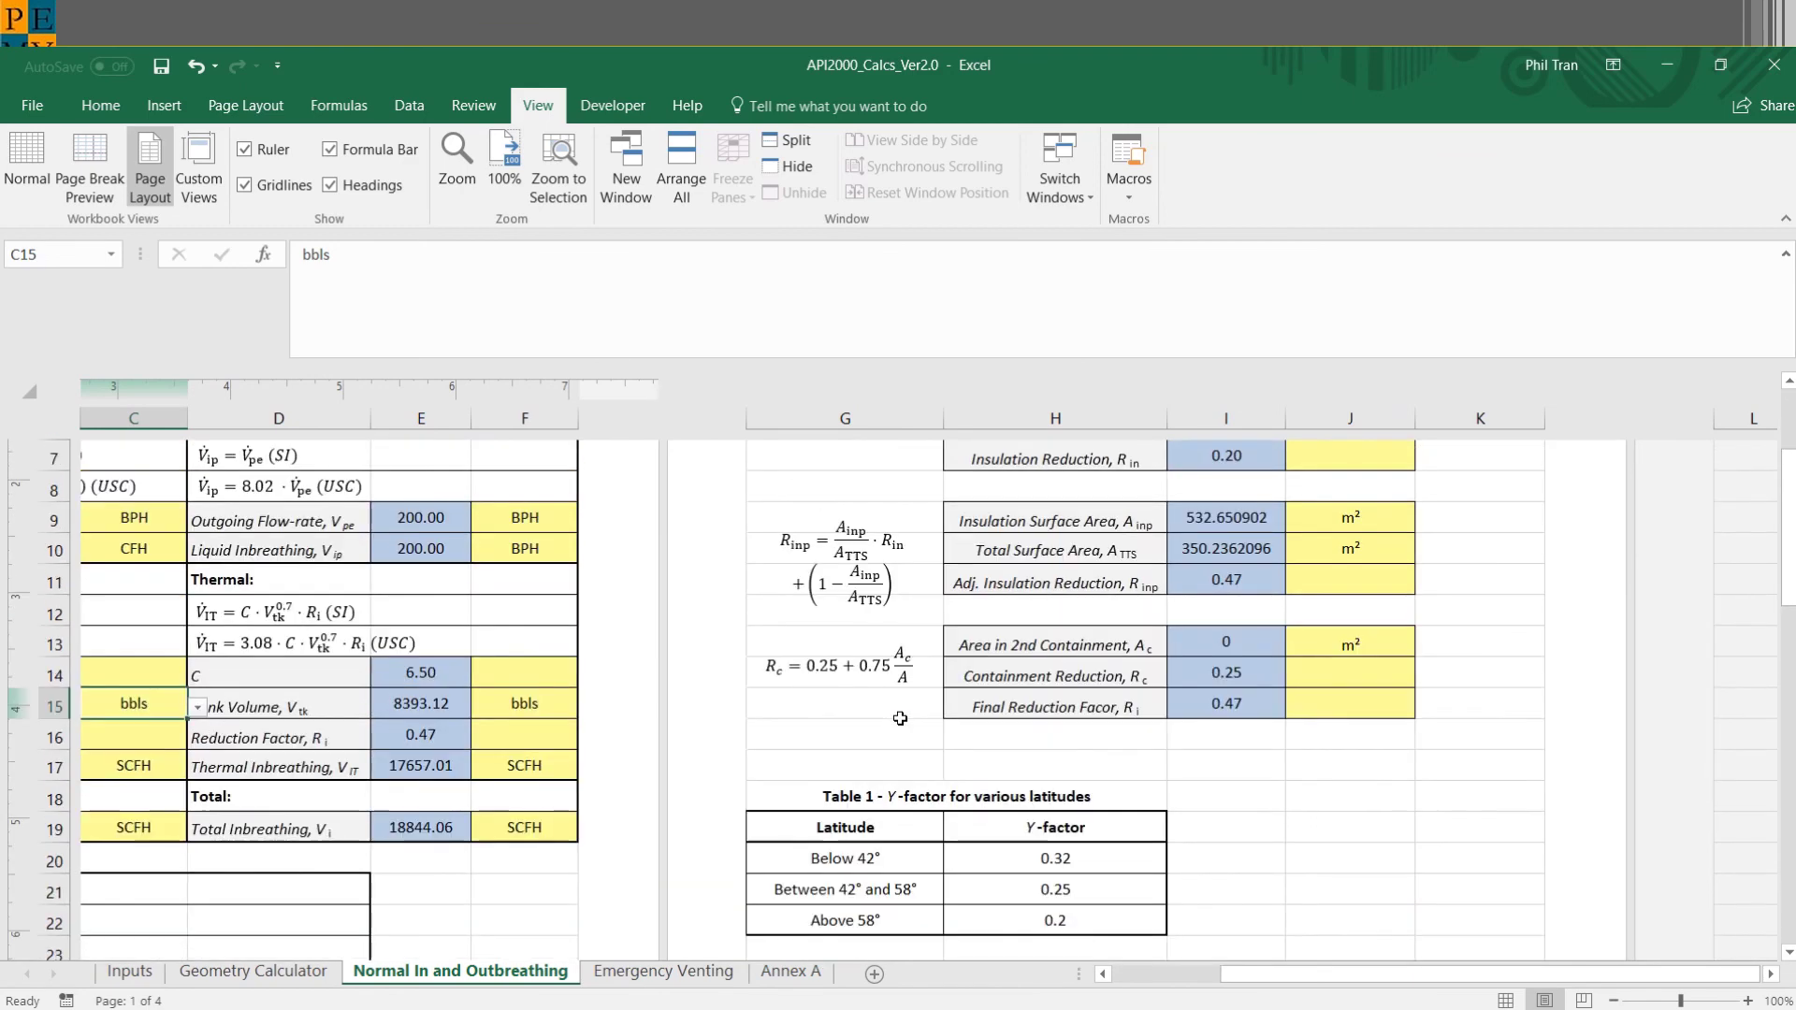
{"action": "scroll", "coordinate": [785, 729], "scroll_direction": "left", "scroll_amount": 3}
{"action": "scroll", "coordinate": [604, 968], "scroll_direction": "up", "scroll_amount": 4}
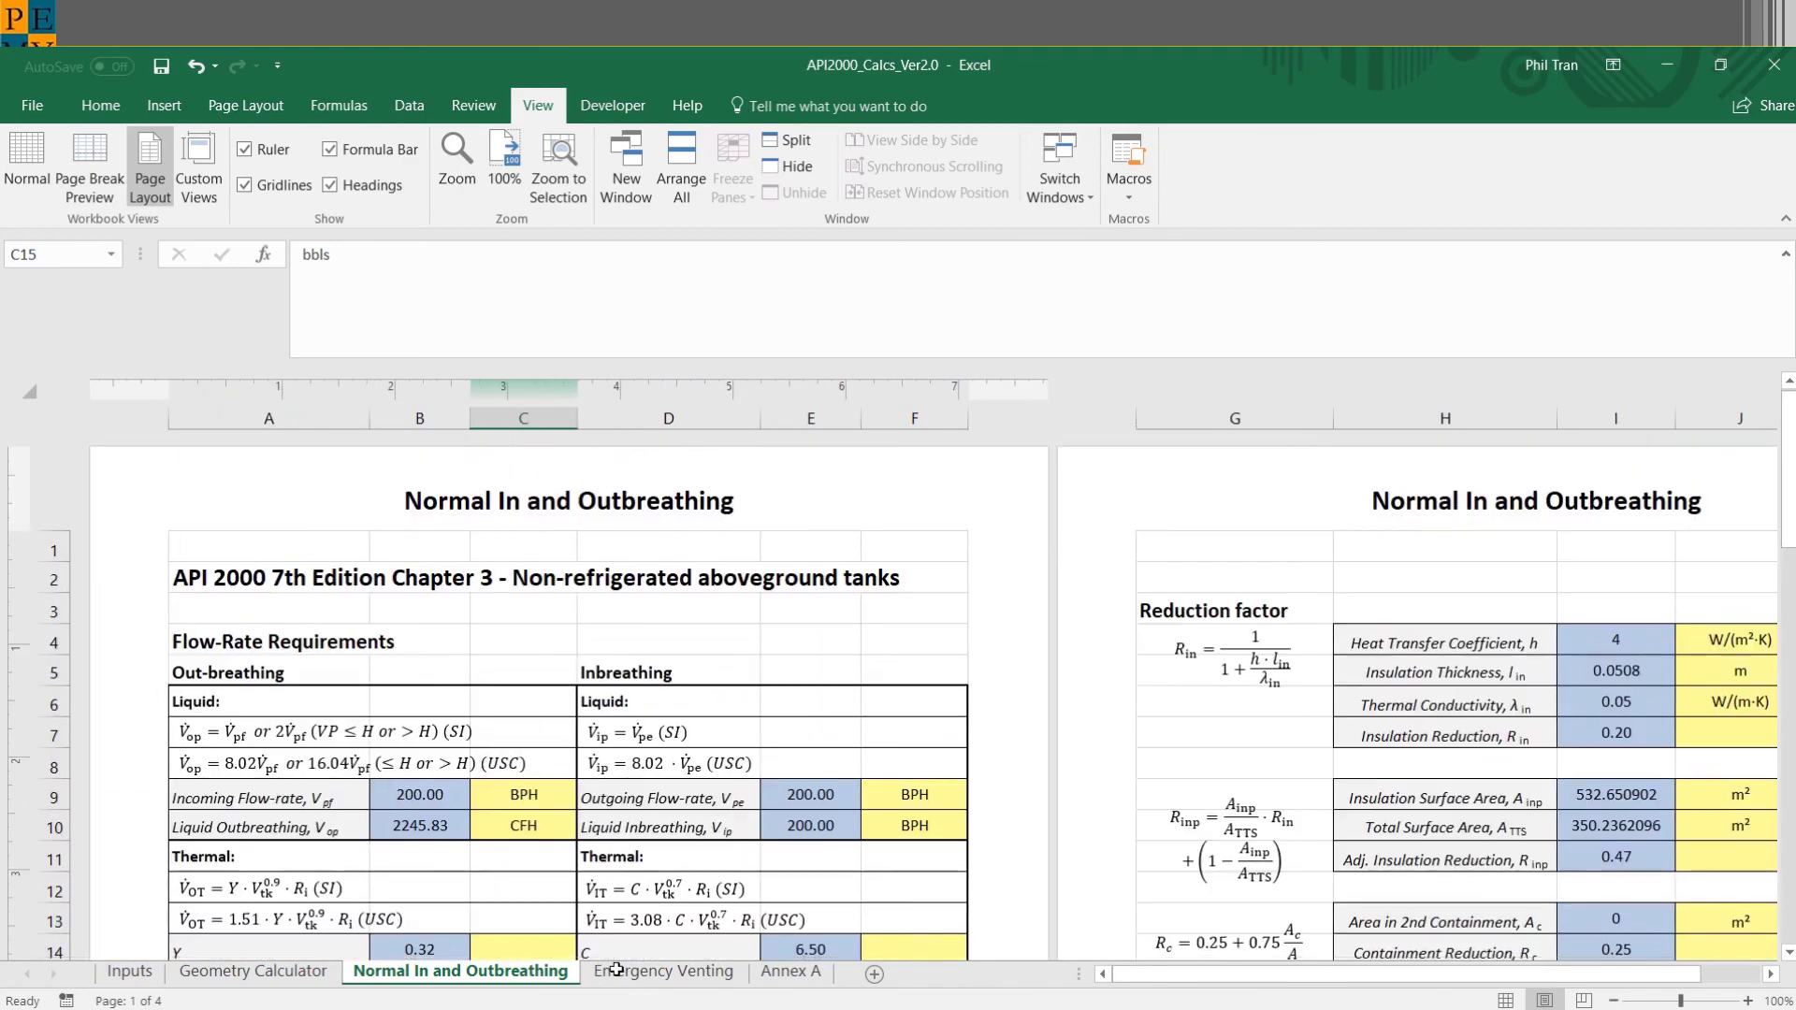
- Display the Emergency Venting sheet in Page Layout view and check how its equations and wetted-area tables fall on the pages
{"action": "left_click", "coordinate": [624, 980]}
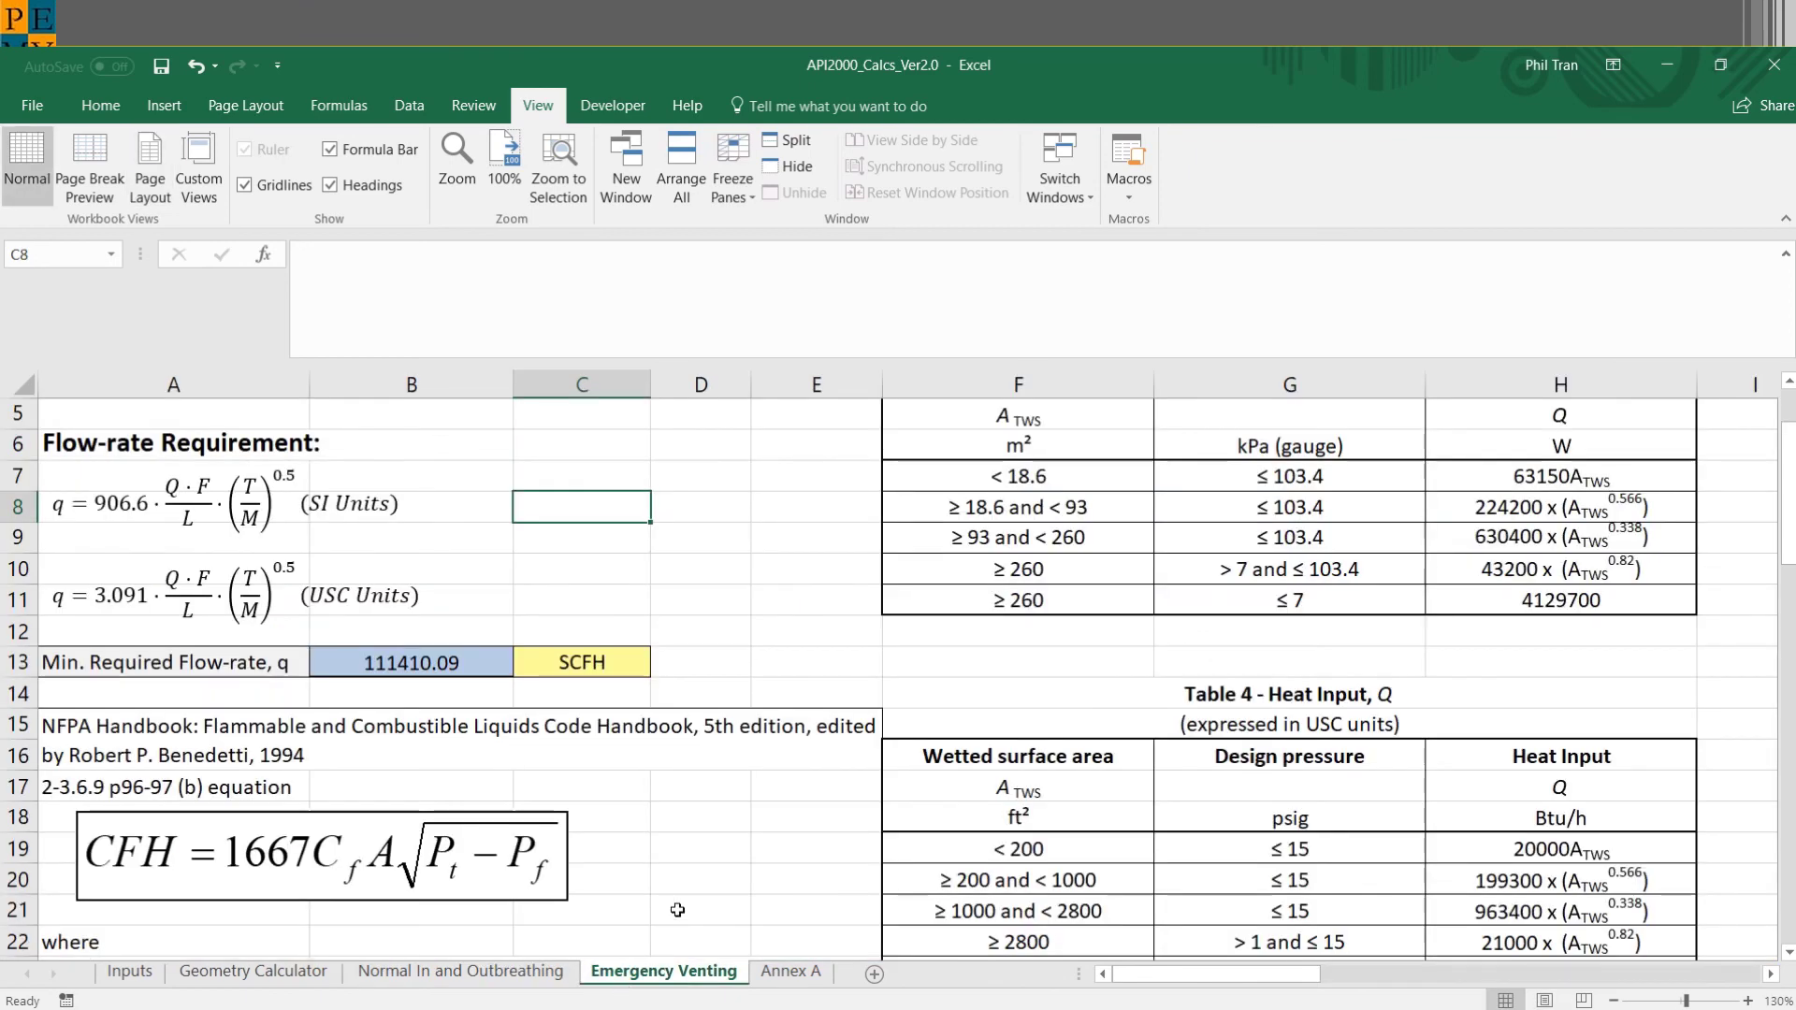
{"action": "left_click", "coordinate": [150, 190]}
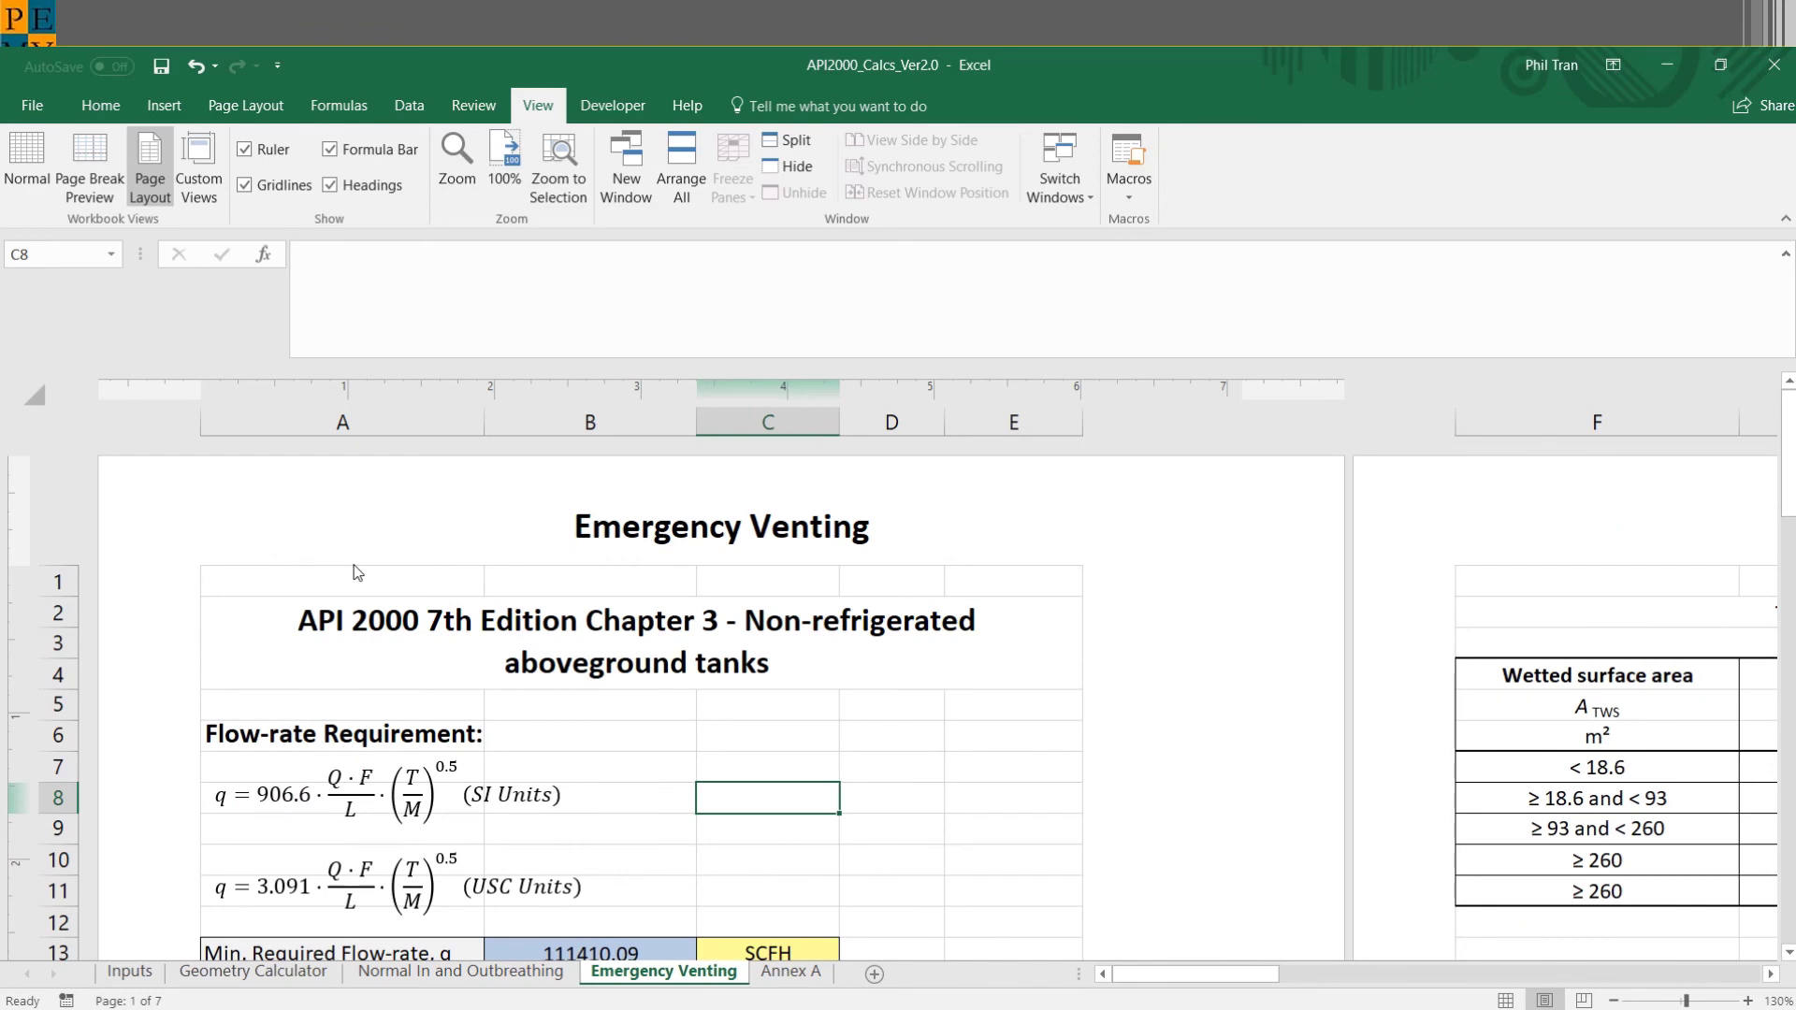
{"action": "scroll", "coordinate": [356, 572], "scroll_direction": "right", "scroll_amount": 3}
{"action": "scroll", "coordinate": [356, 572], "scroll_direction": "right", "scroll_amount": 3}
{"action": "scroll", "coordinate": [356, 572], "scroll_direction": "down", "scroll_amount": 2}
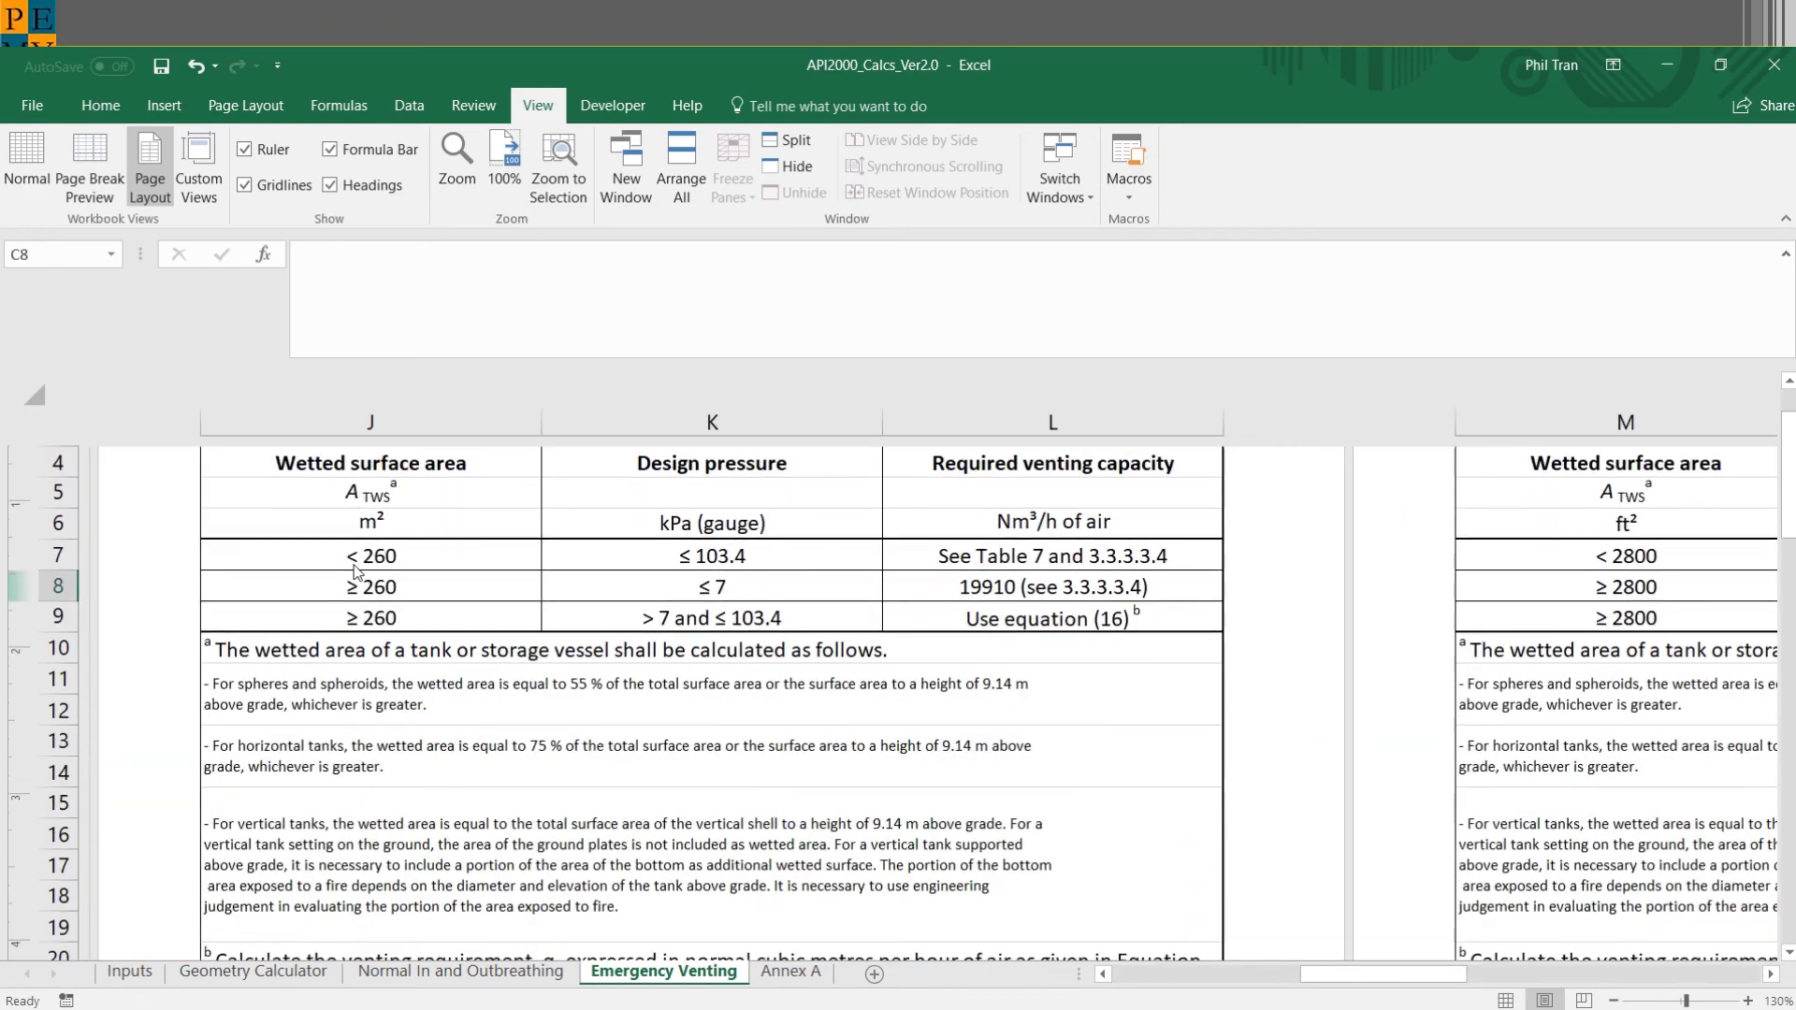
- Display the Annex A sheet in Page Layout view and check how its flow-rate requirements and venting tables fall on the pages
{"action": "left_click", "coordinate": [767, 974]}
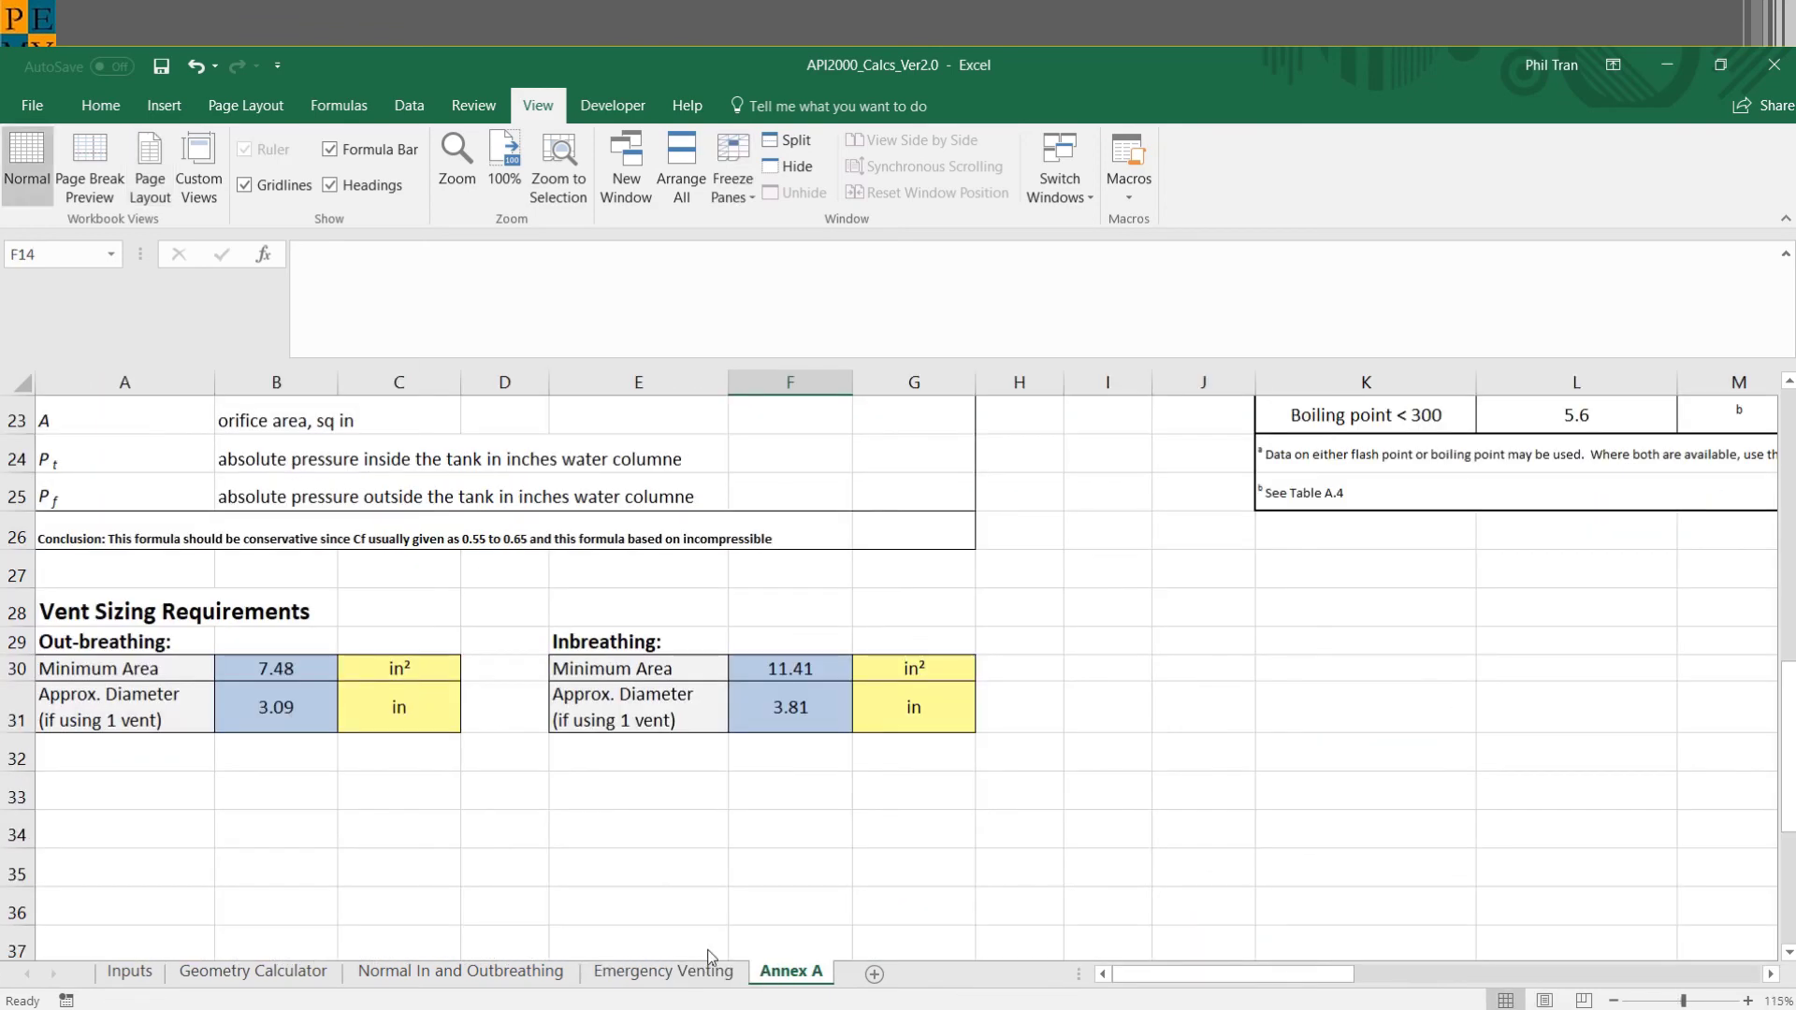
{"action": "left_click", "coordinate": [164, 187]}
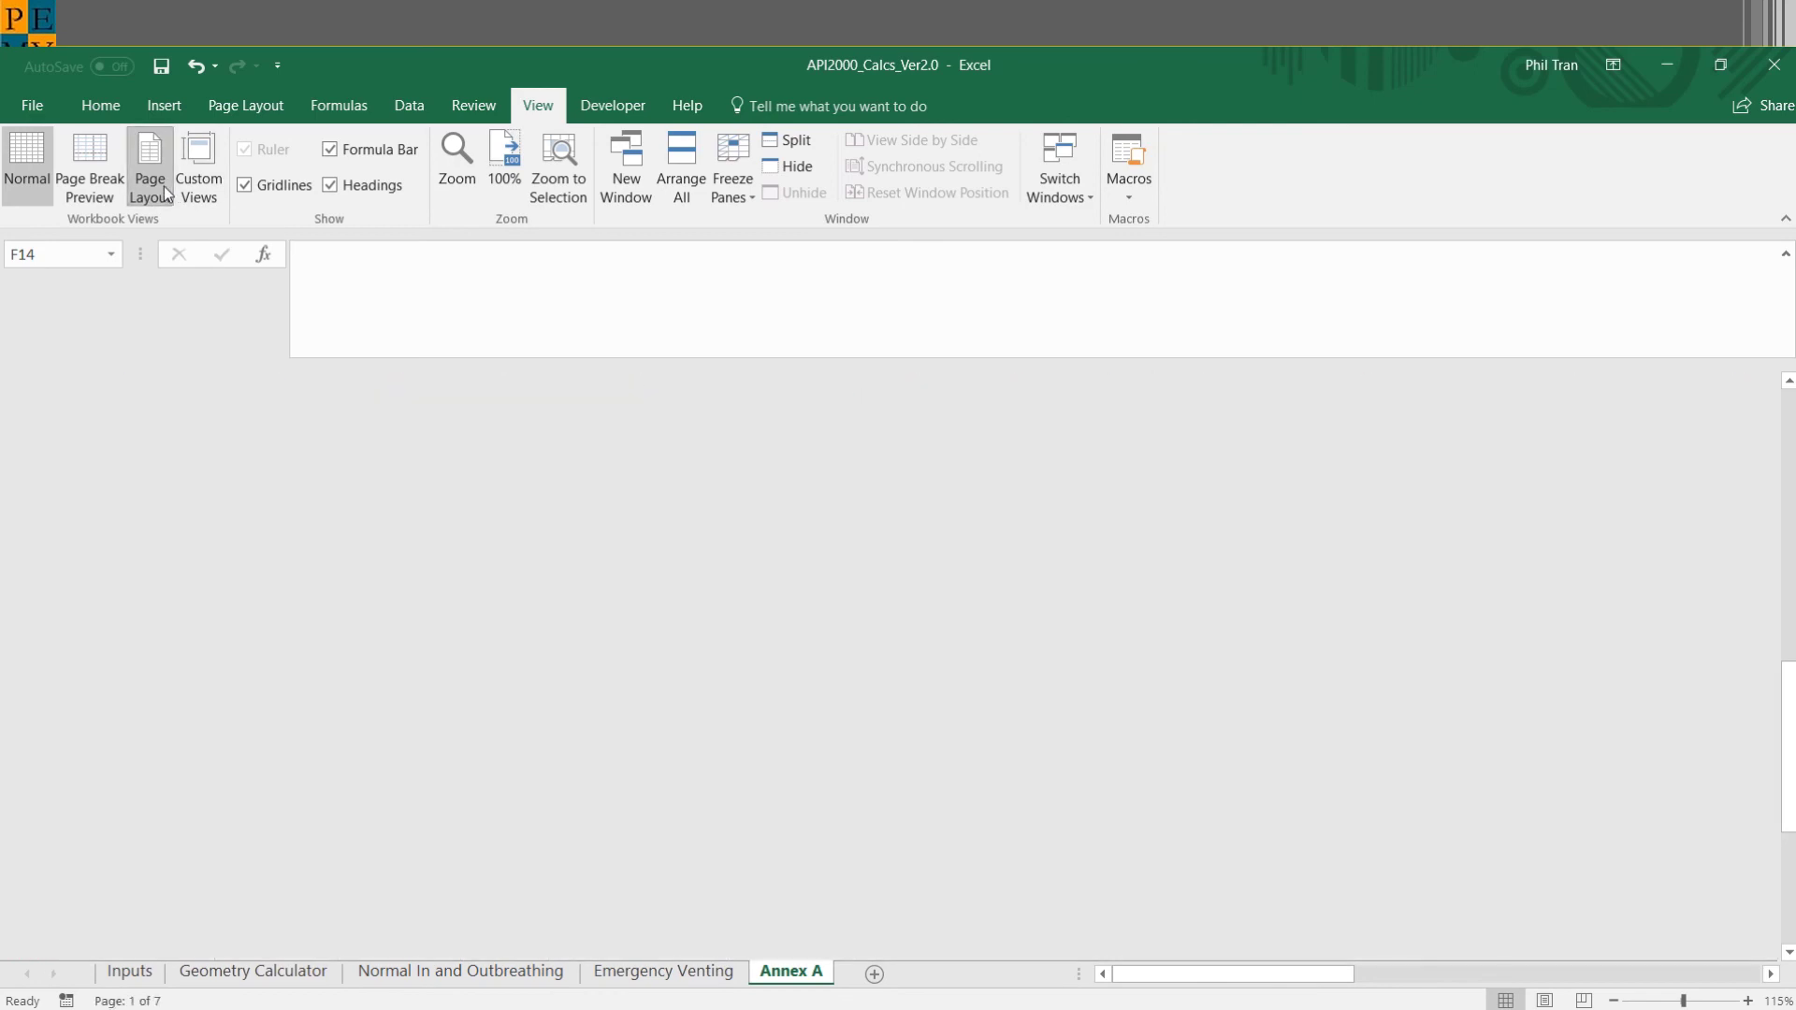
{"action": "scroll", "coordinate": [421, 535], "scroll_direction": "up", "scroll_amount": 5}
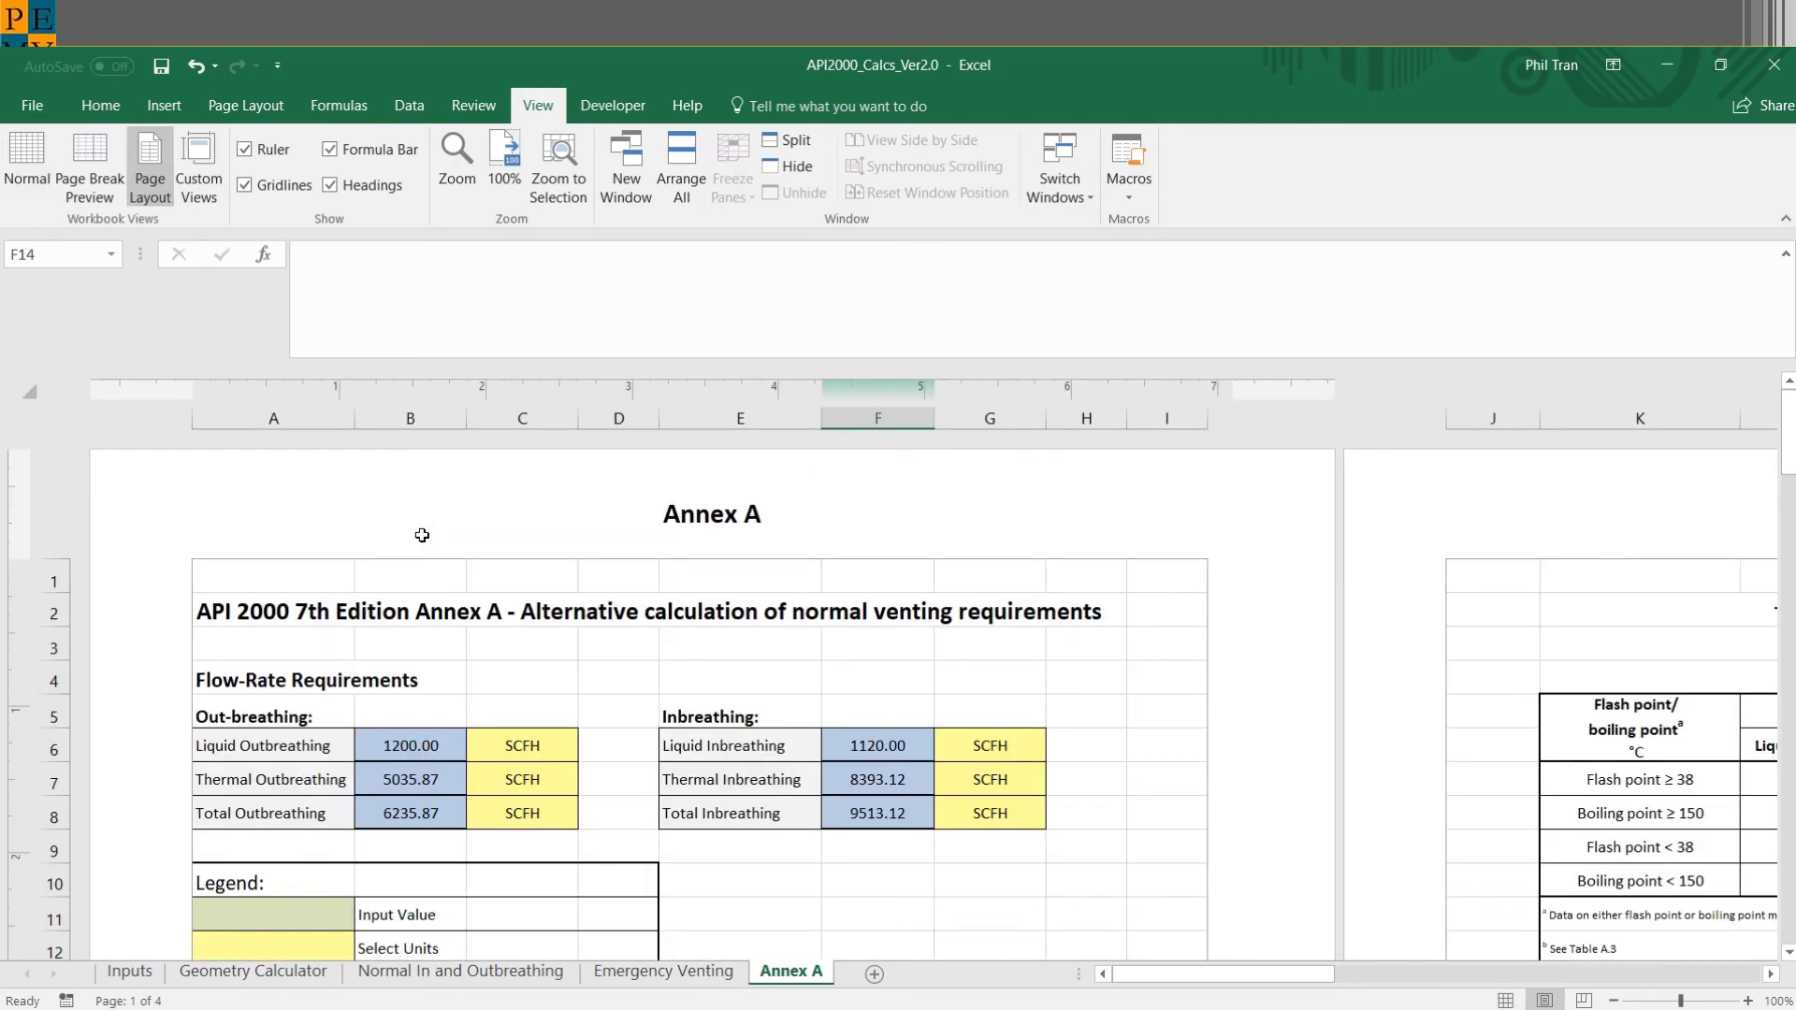
{"action": "scroll", "coordinate": [422, 535], "scroll_direction": "right", "scroll_amount": 5}
{"action": "scroll", "coordinate": [422, 535], "scroll_direction": "right", "scroll_amount": 5}
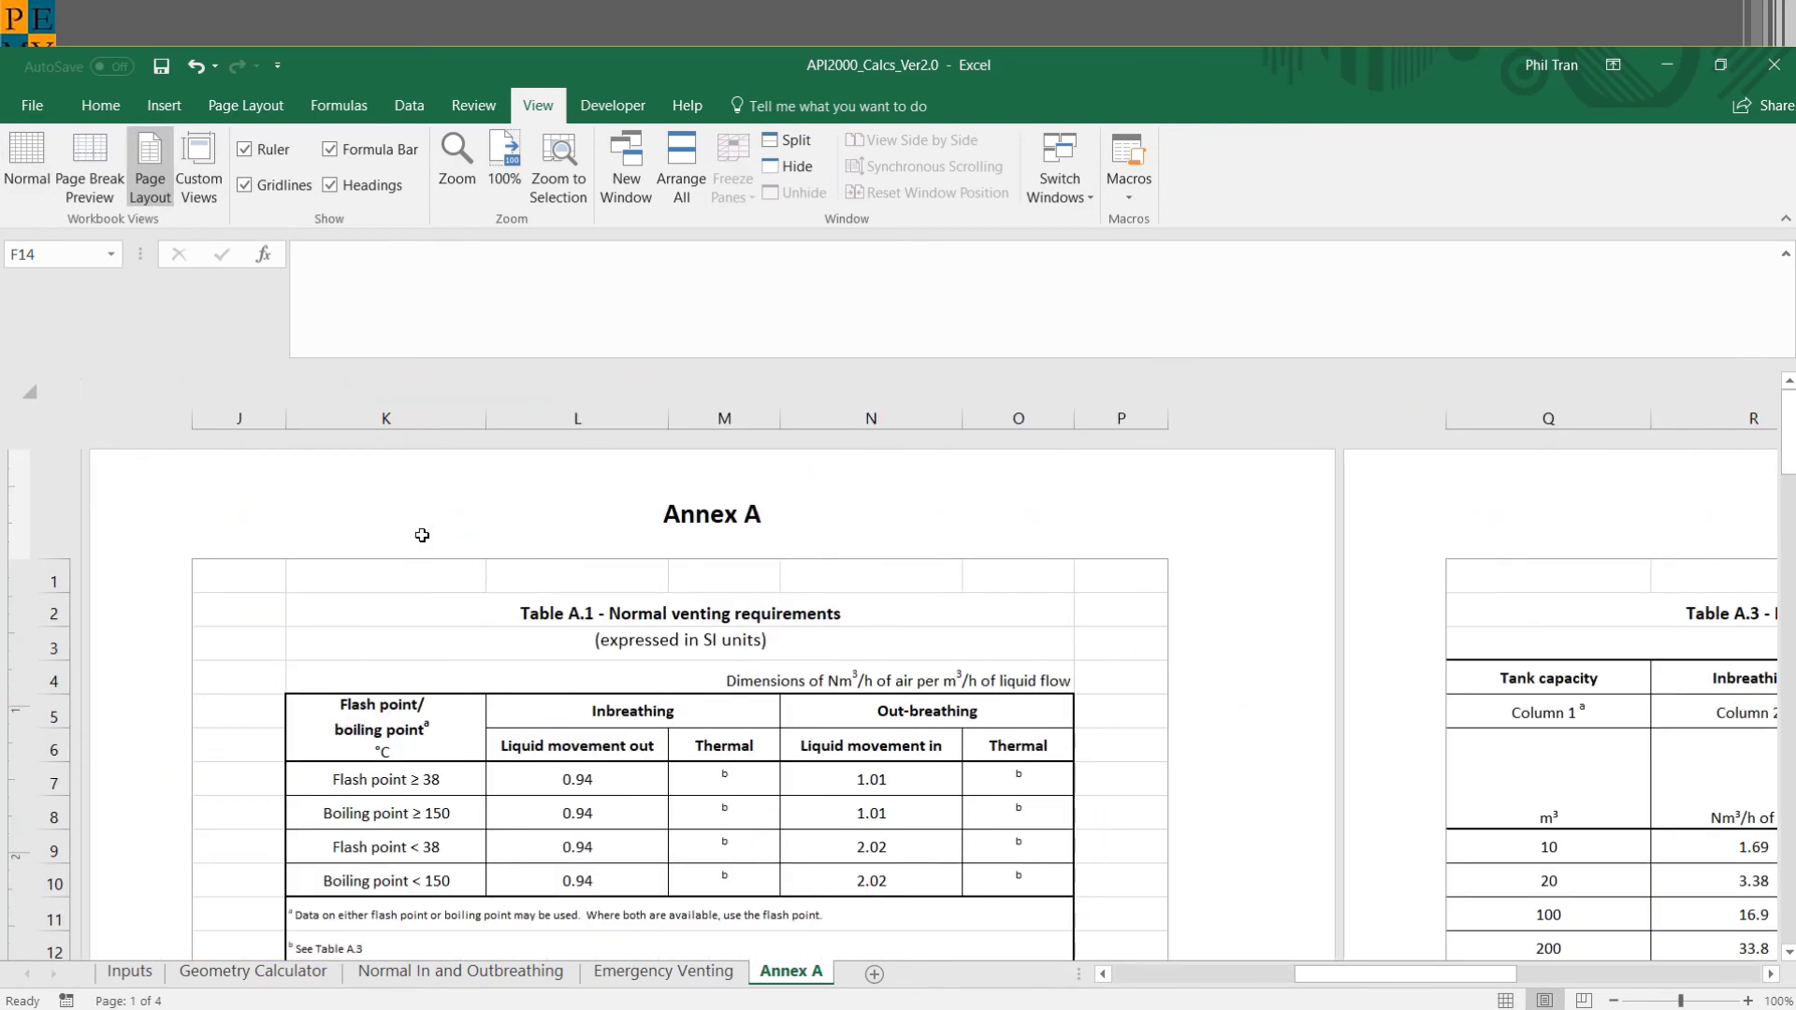
{"action": "scroll", "coordinate": [422, 535], "scroll_direction": "left", "scroll_amount": 10}
{"action": "scroll", "coordinate": [421, 535], "scroll_direction": "down", "scroll_amount": 3}
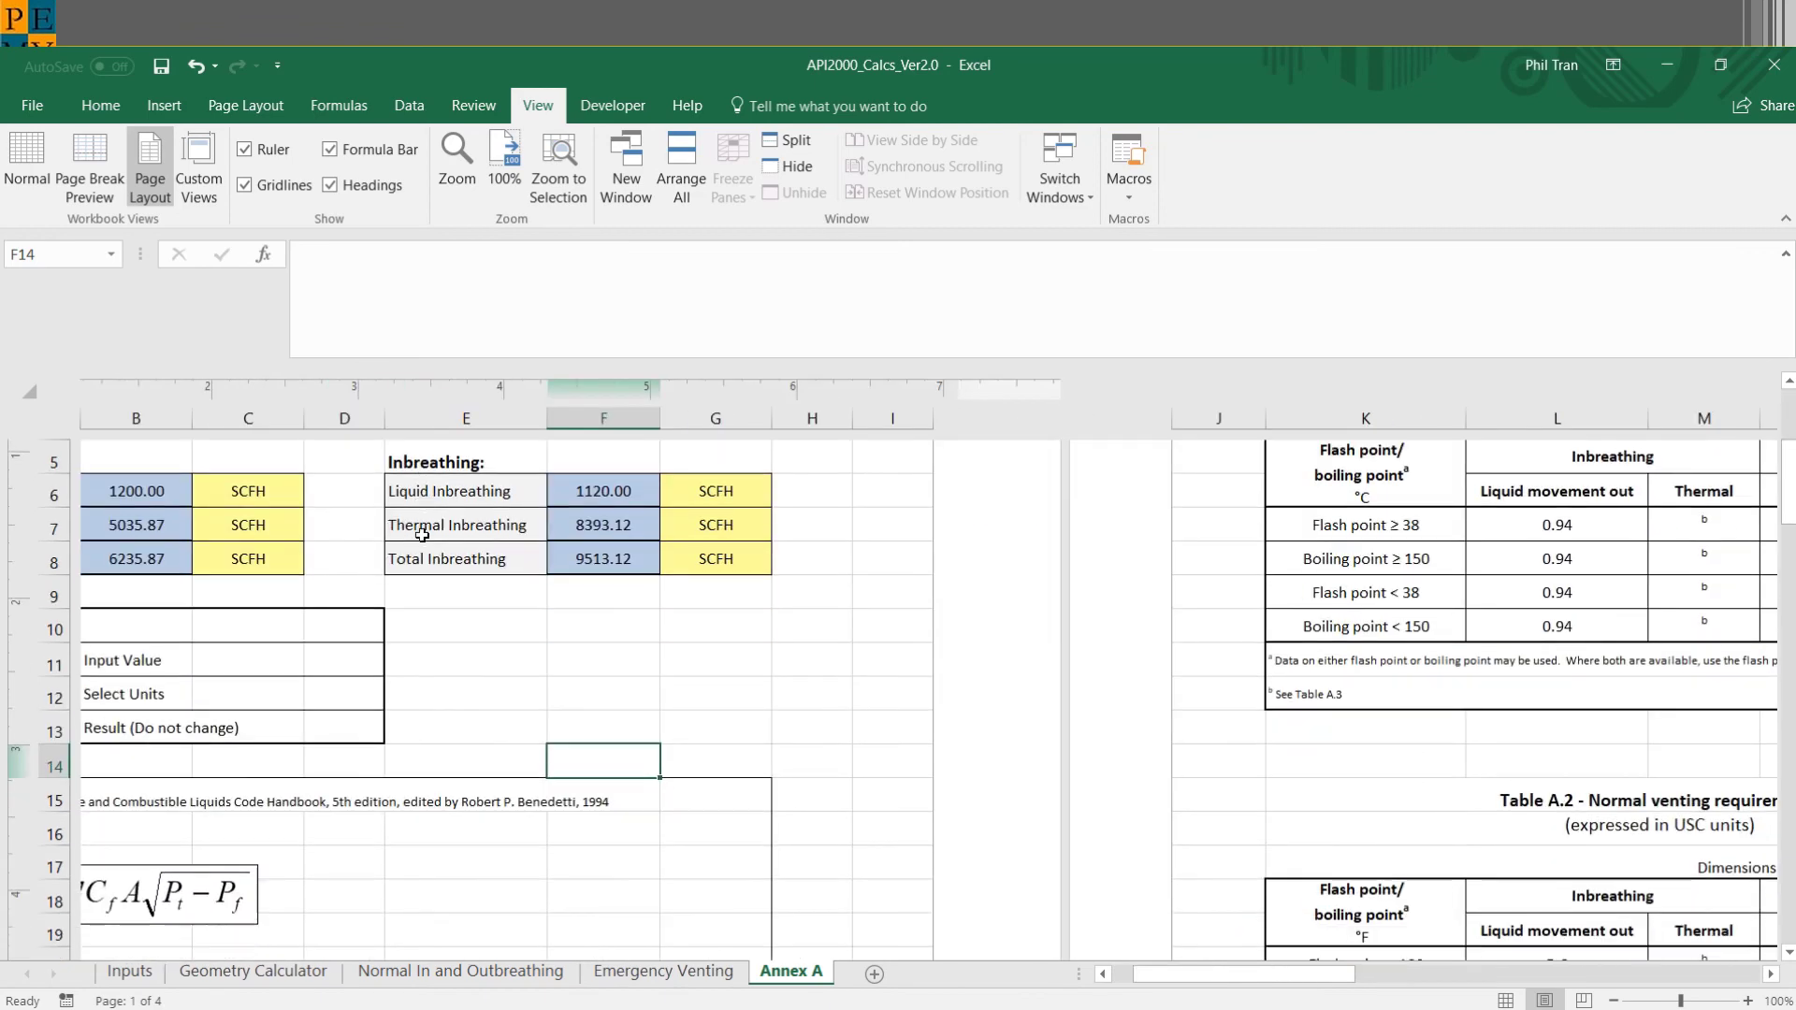
{"action": "scroll", "coordinate": [421, 535], "scroll_direction": "up", "scroll_amount": 3}
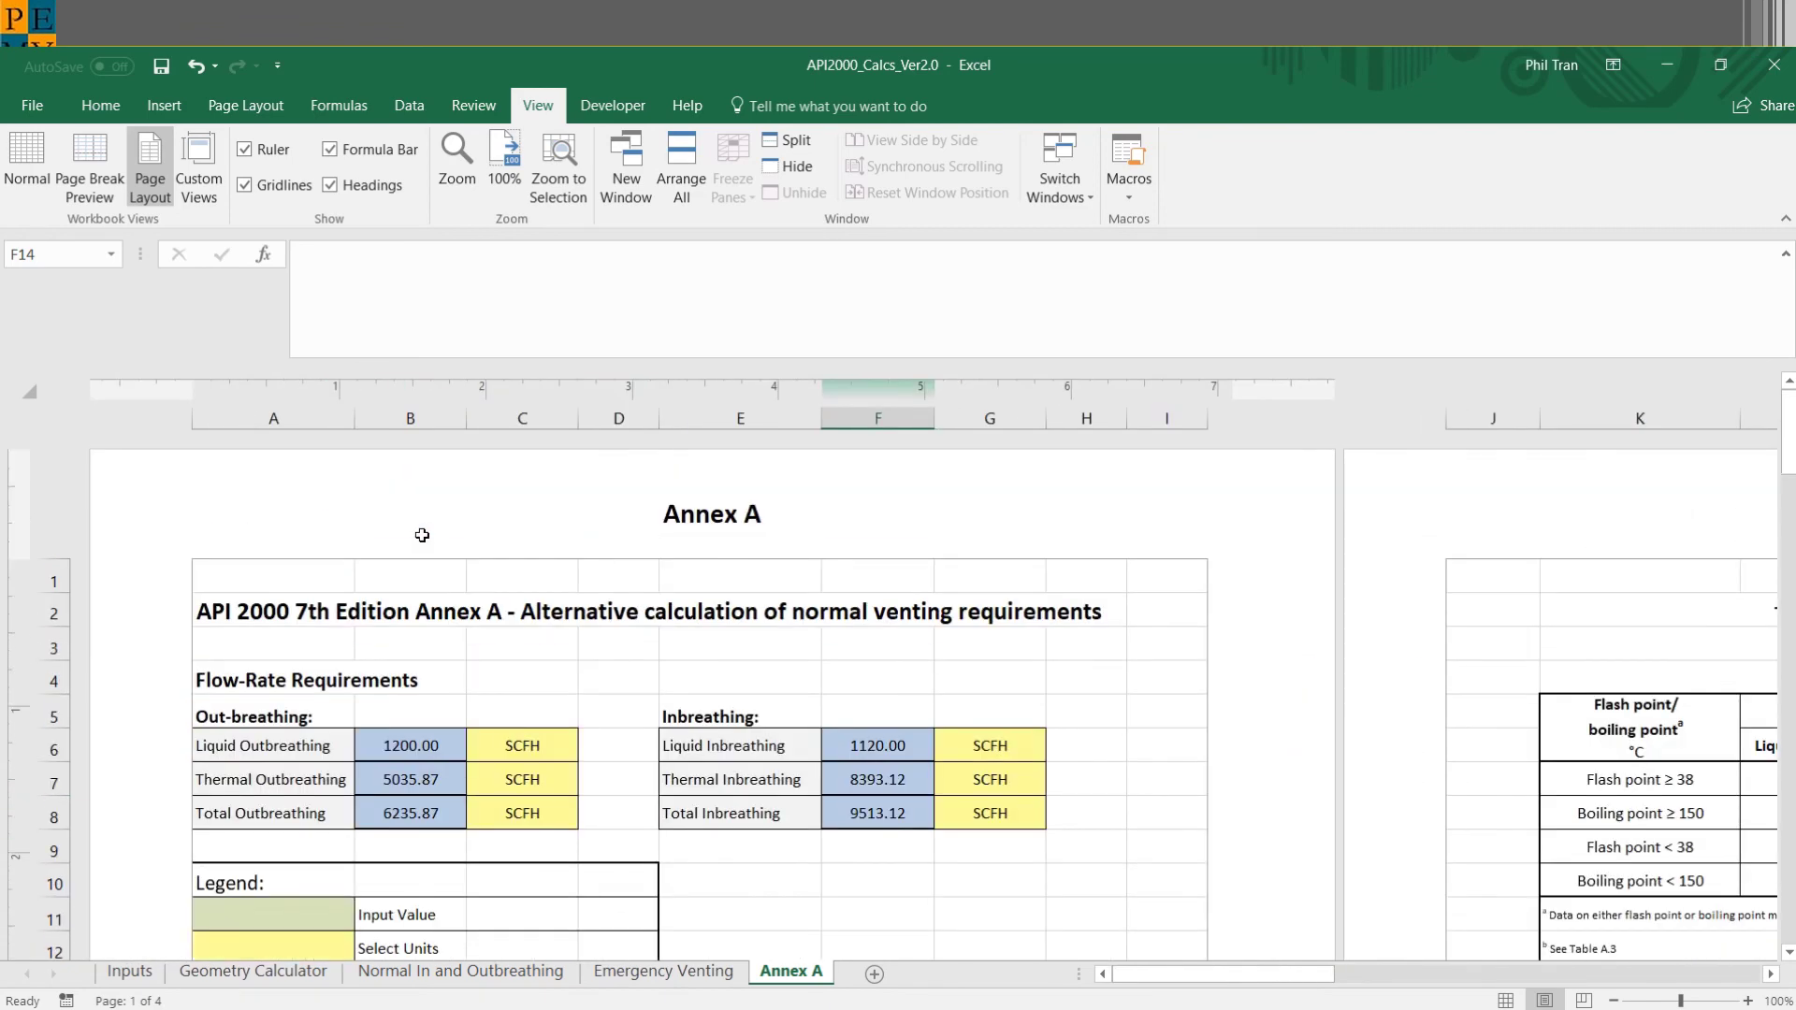